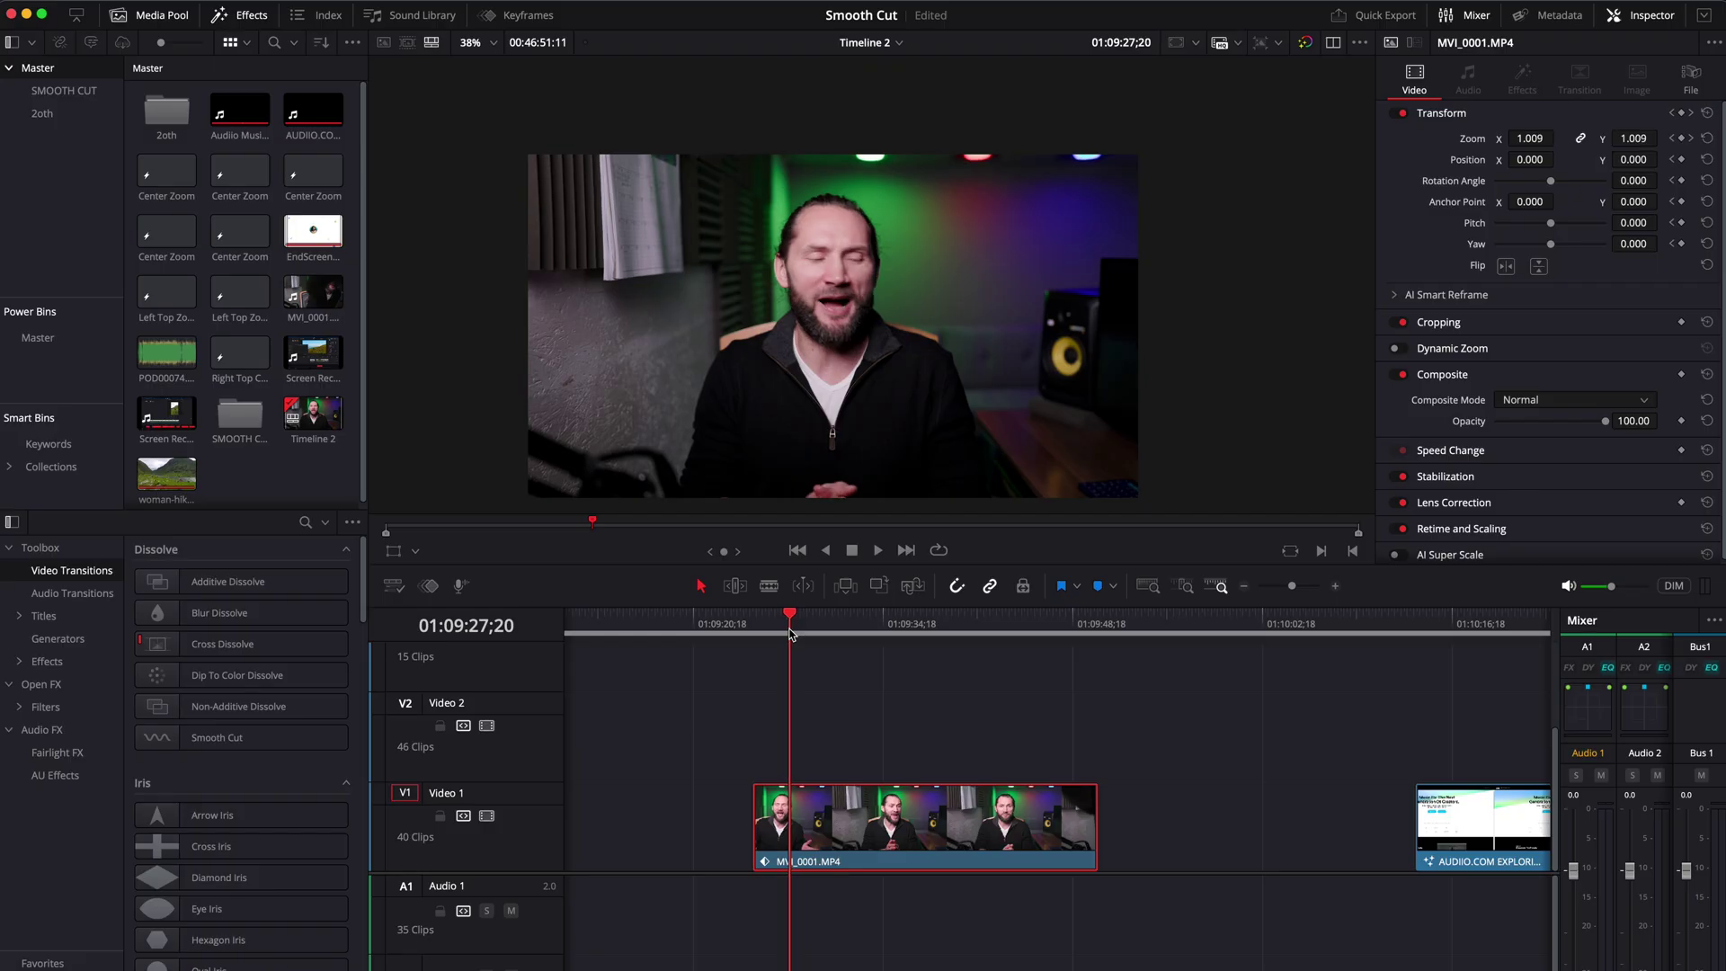
Add keyframes for all Transform parameters of the MVI_0001.MP4 clip at 01:09:27;07
{"action": "left_click_drag", "start_coordinate": [790, 634], "coordinate": [787, 637]}
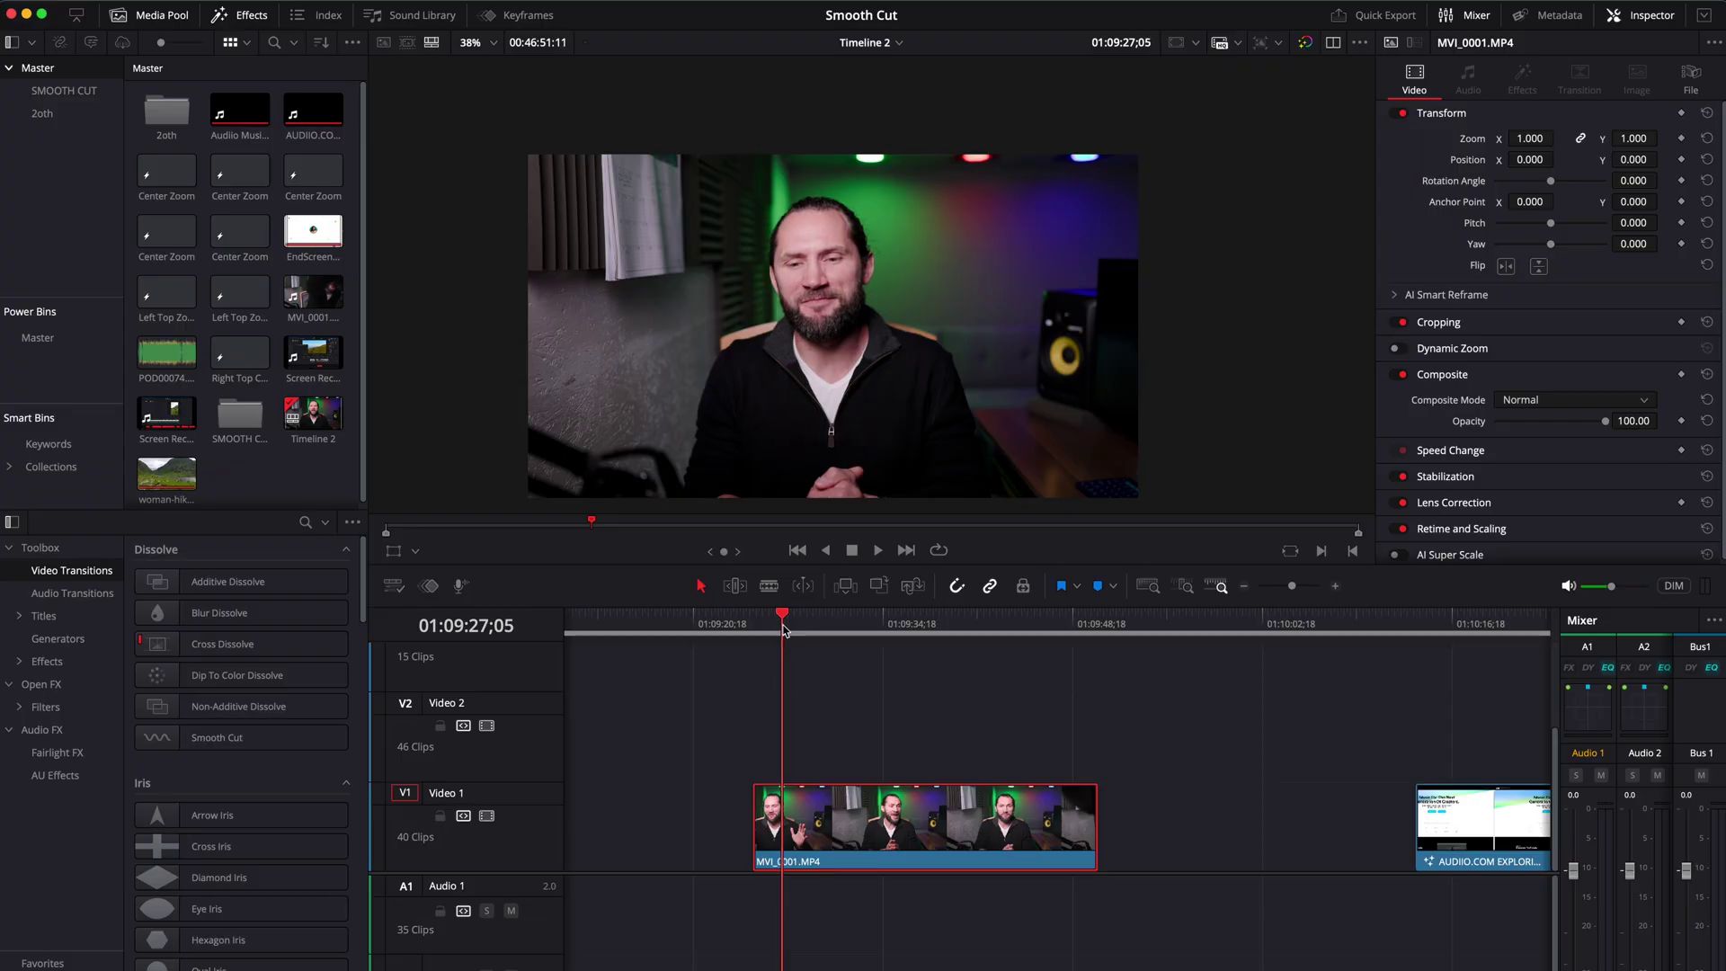
{"action": "left_click_drag", "start_coordinate": [782, 629], "coordinate": [784, 630]}
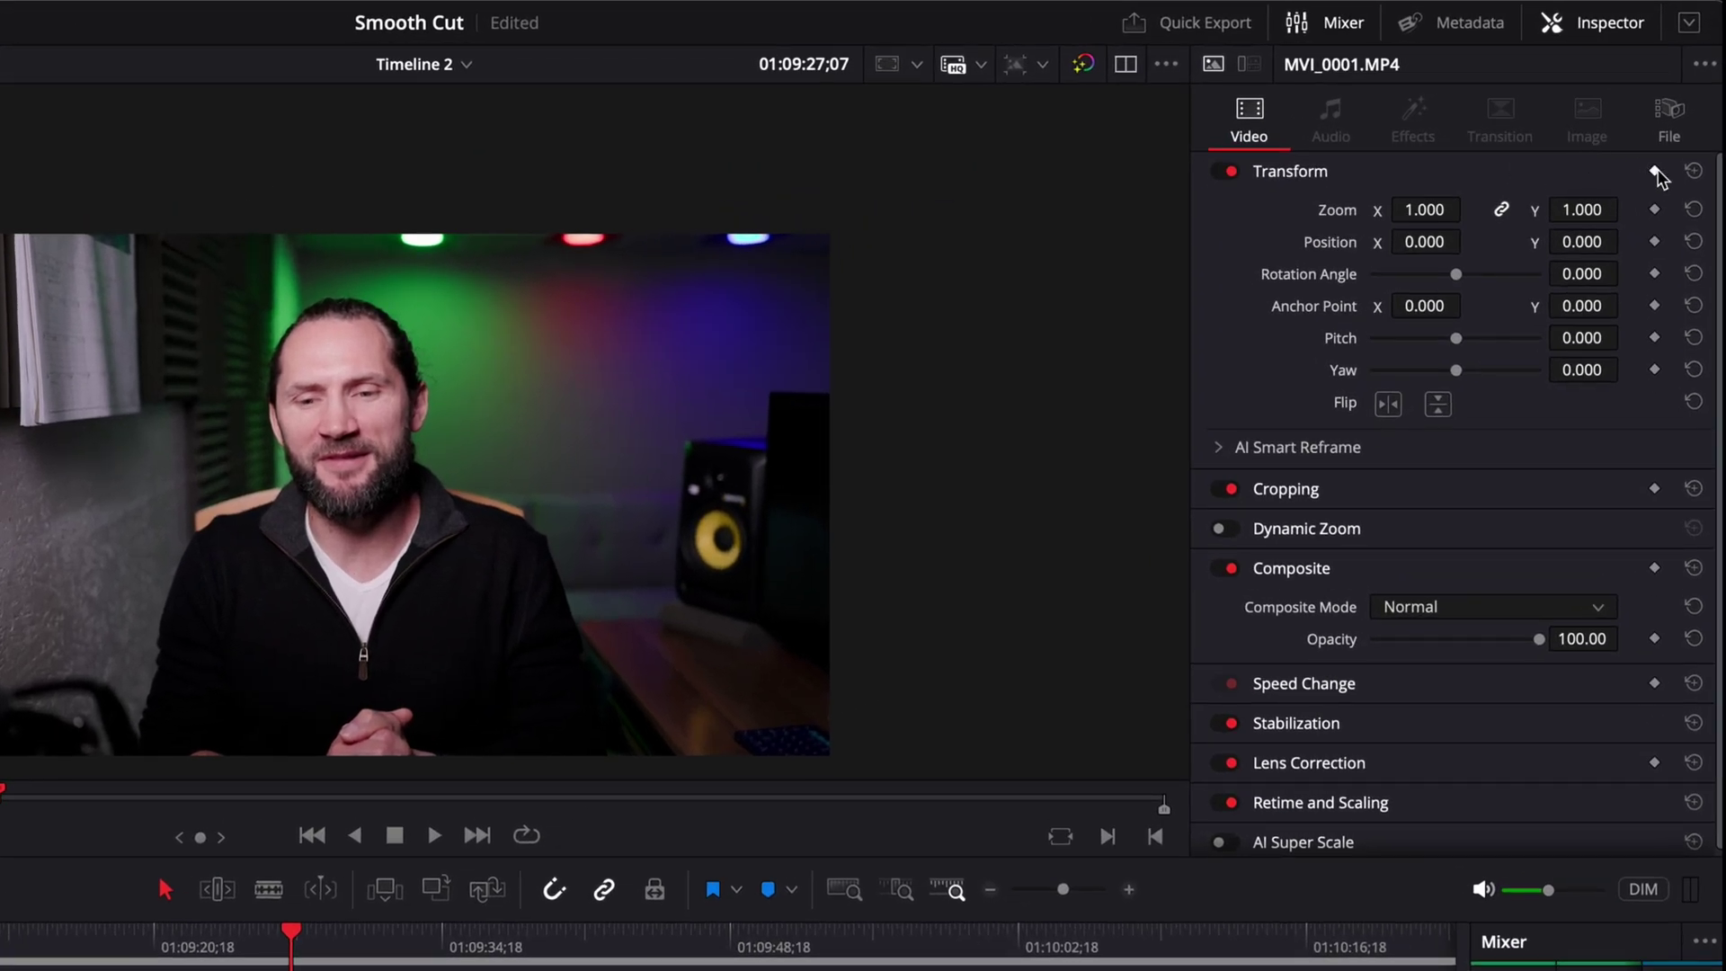
{"action": "left_click", "coordinate": [1655, 171]}
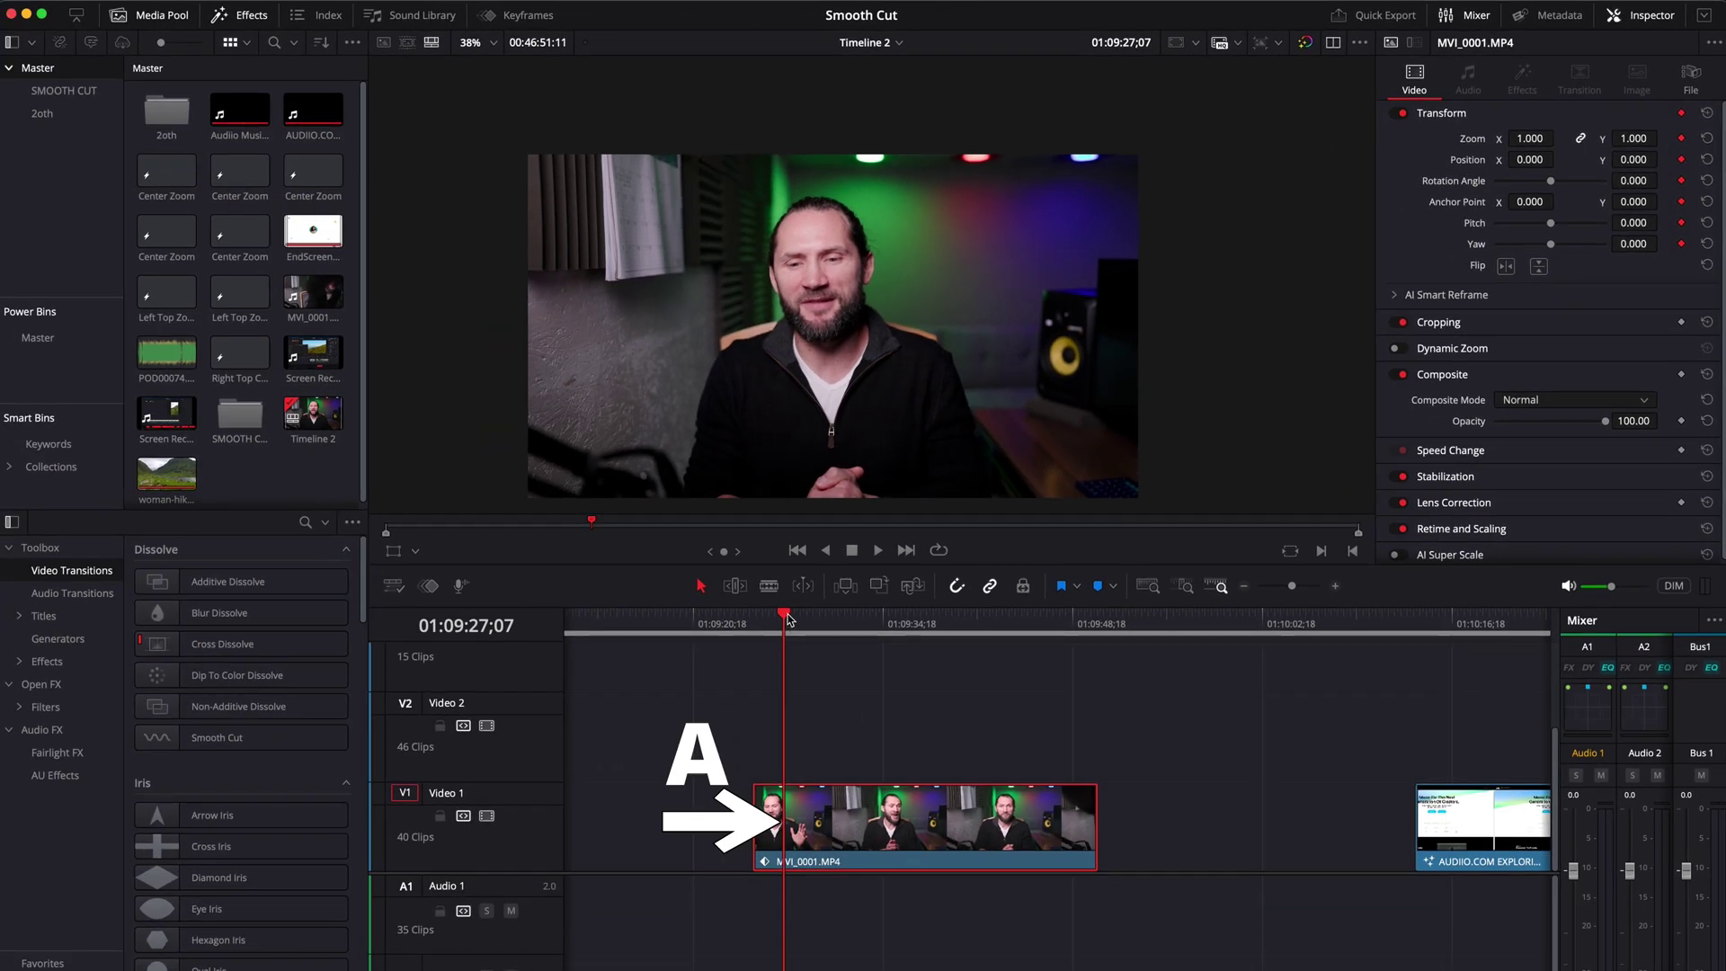
Set the clip's Zoom to 1.110 at 01:09:28;26, and play back the zoom-in
{"action": "left_click_drag", "start_coordinate": [787, 619], "coordinate": [808, 621]}
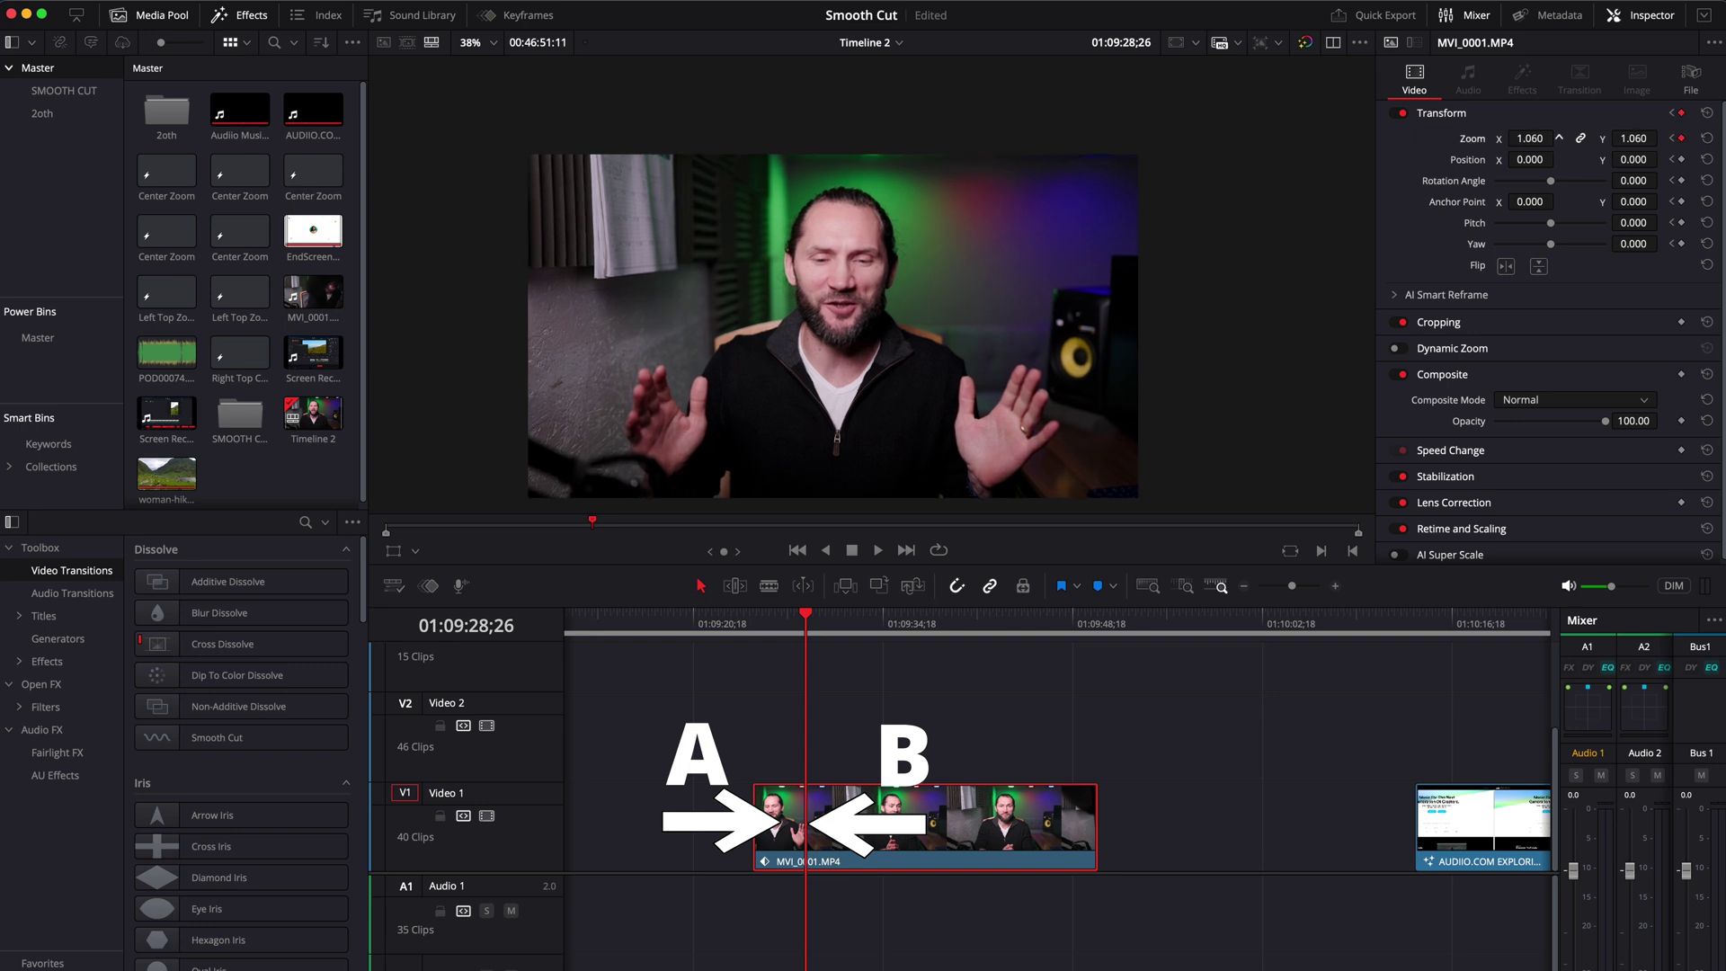
{"action": "left_click_drag", "start_coordinate": [1530, 138], "coordinate": [1556, 137]}
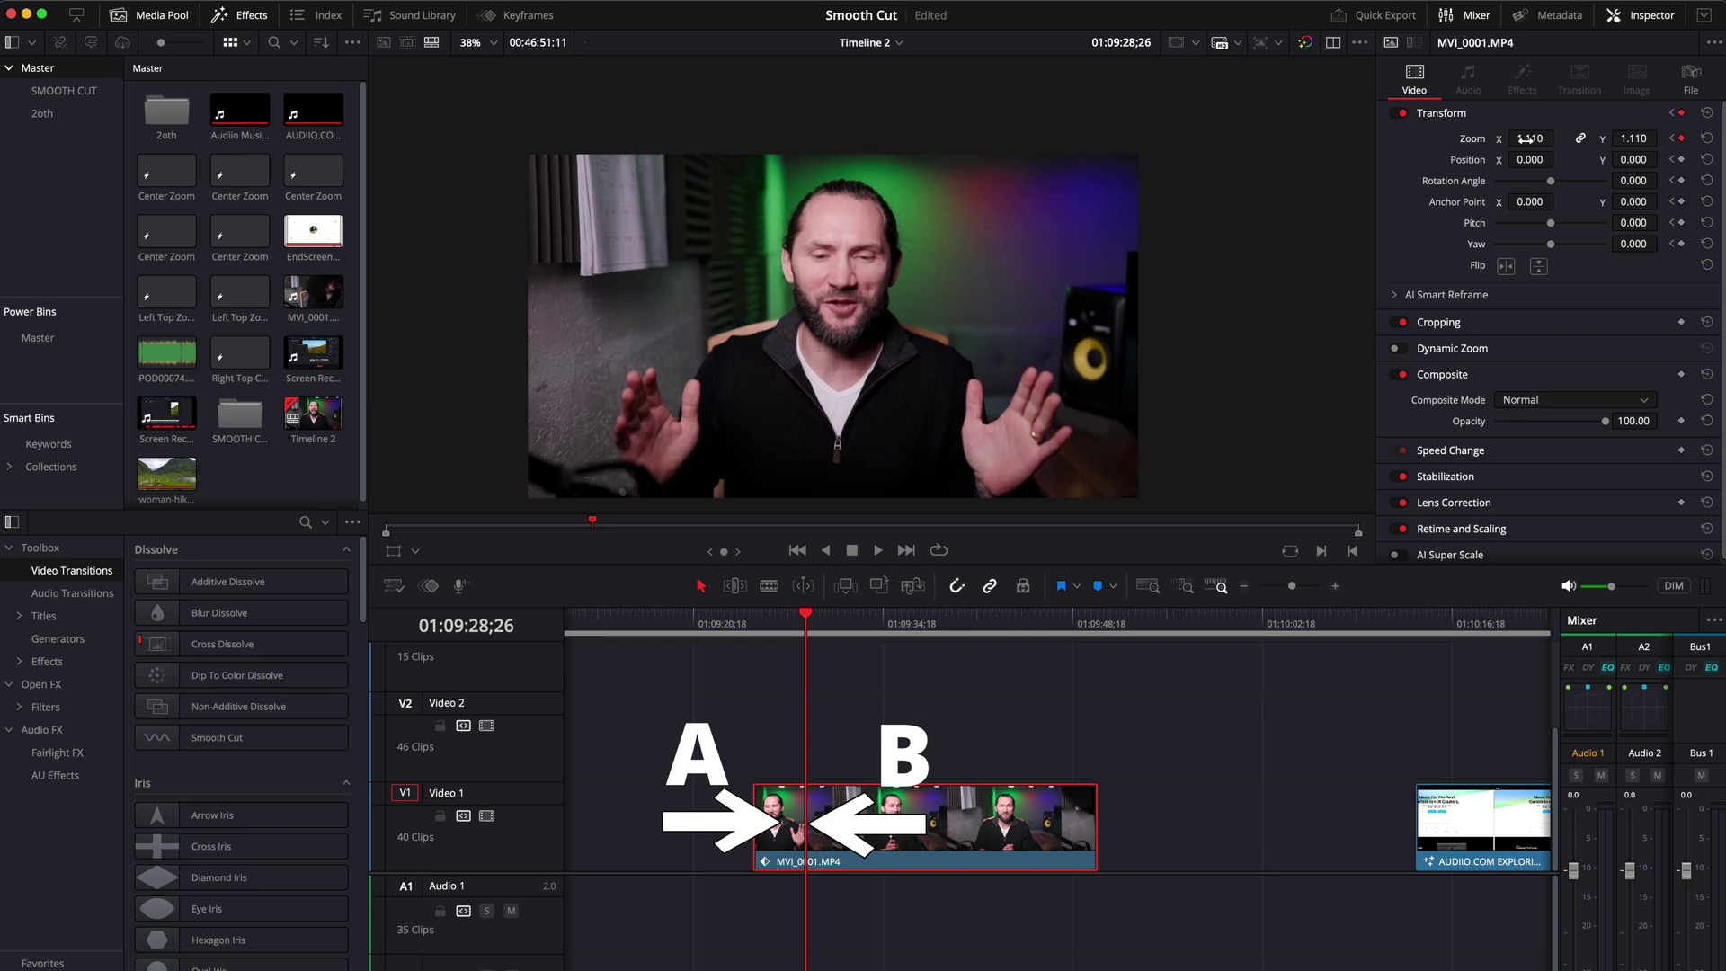
{"action": "left_click", "coordinate": [776, 633]}
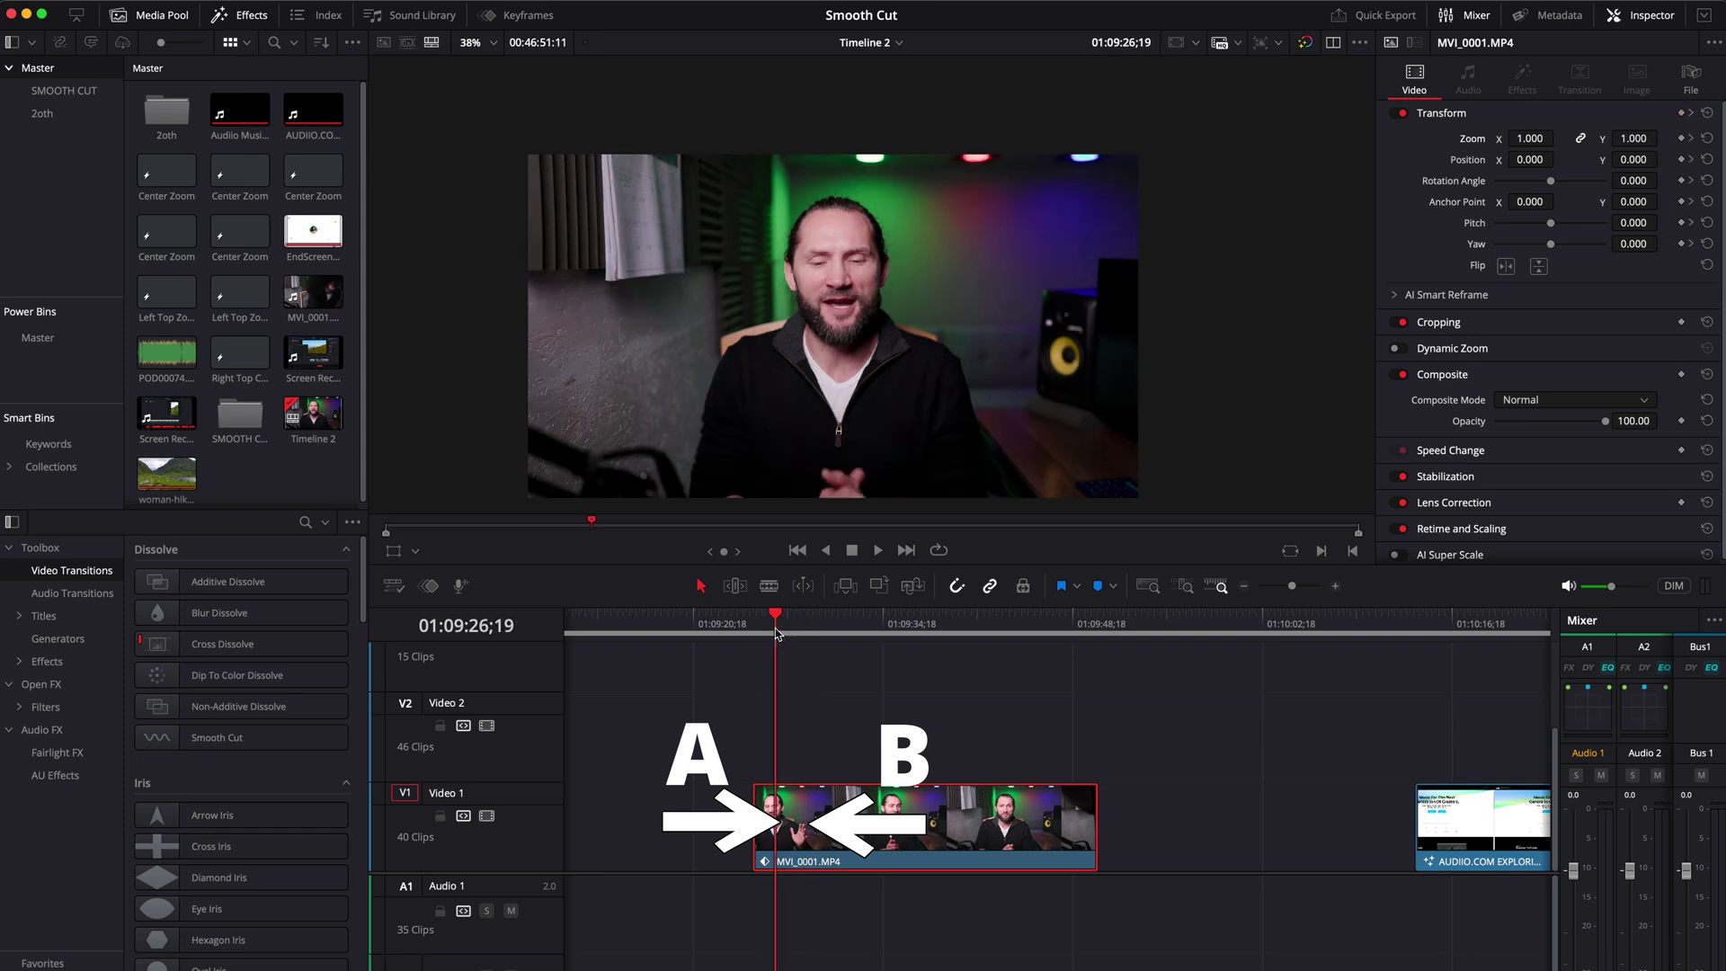
{"action": "key", "text": "space"}
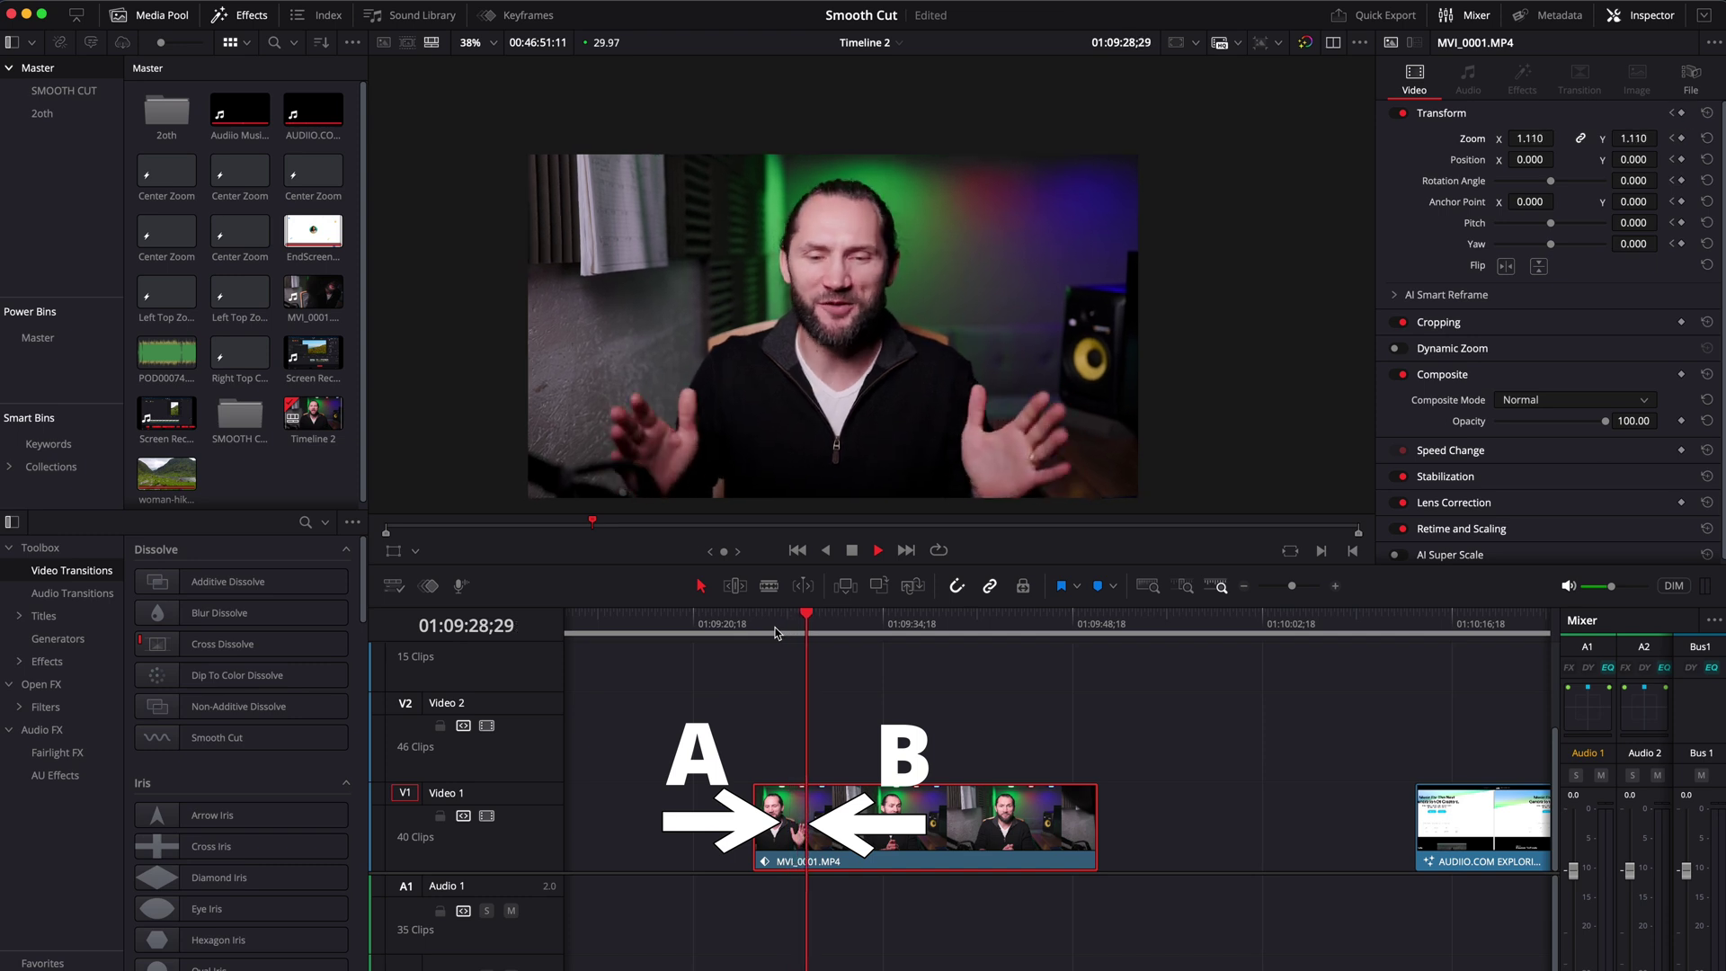
{"action": "key", "text": "space"}
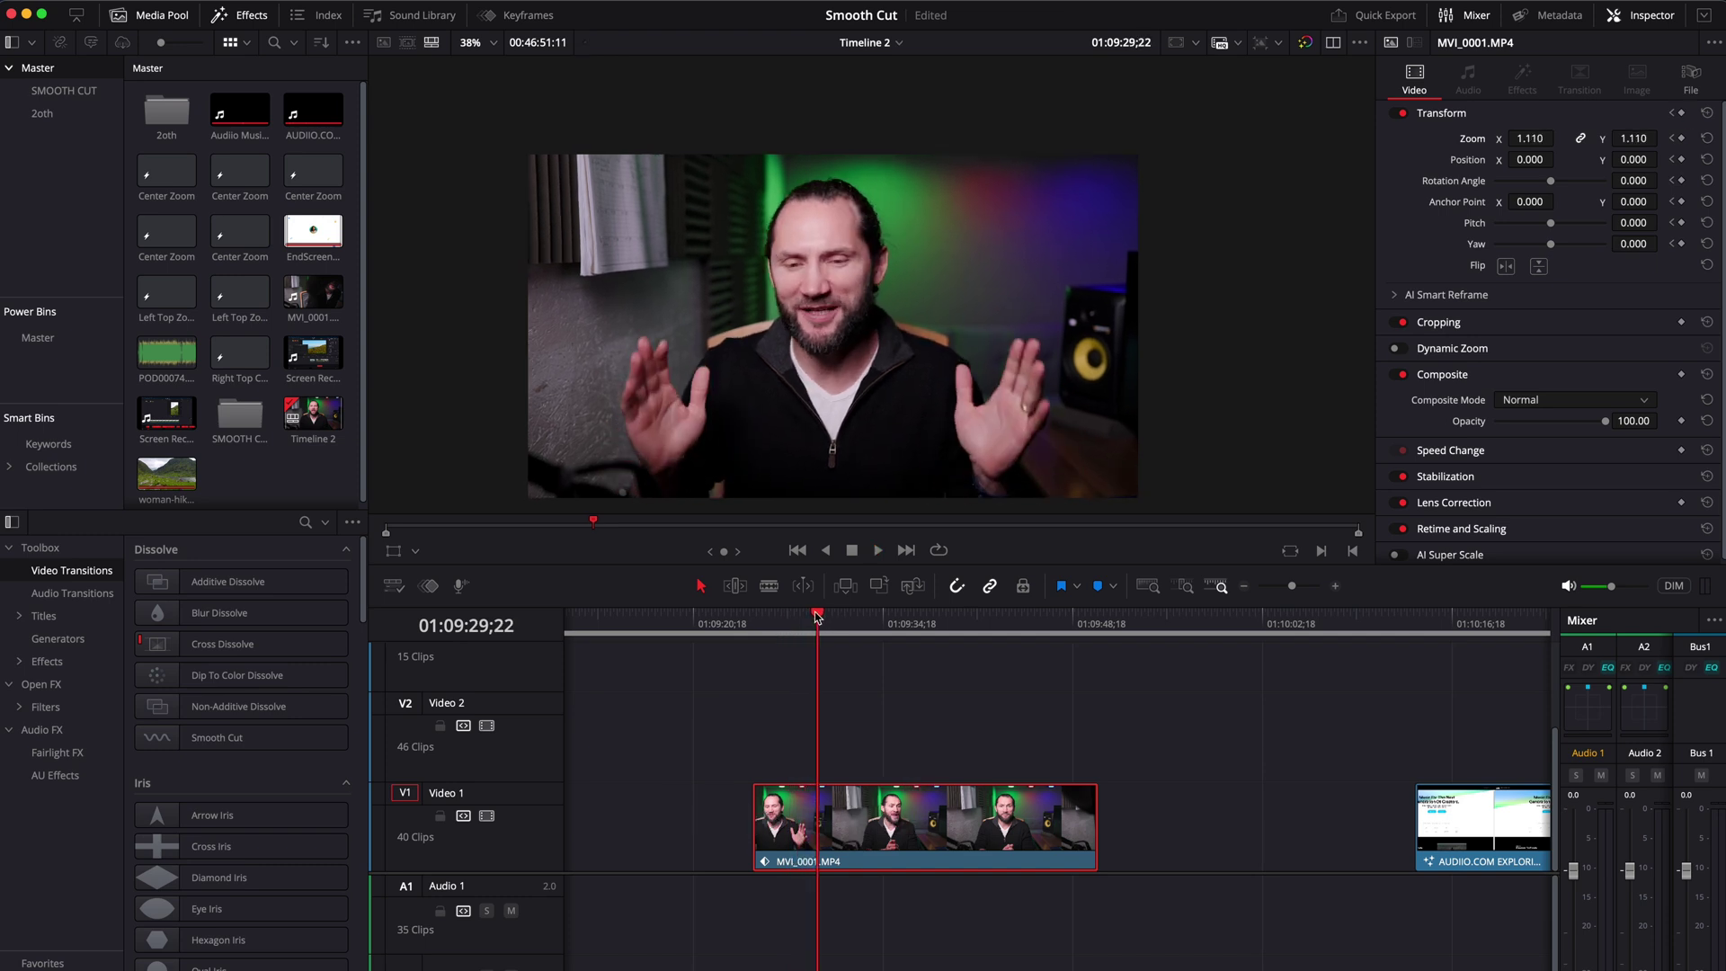
Add Transform keyframes at 01:09:33;23 to hold the zoom, and set the Zoom to 1.000 at 01:09:35;12
{"action": "left_click_drag", "start_coordinate": [817, 617], "coordinate": [871, 630]}
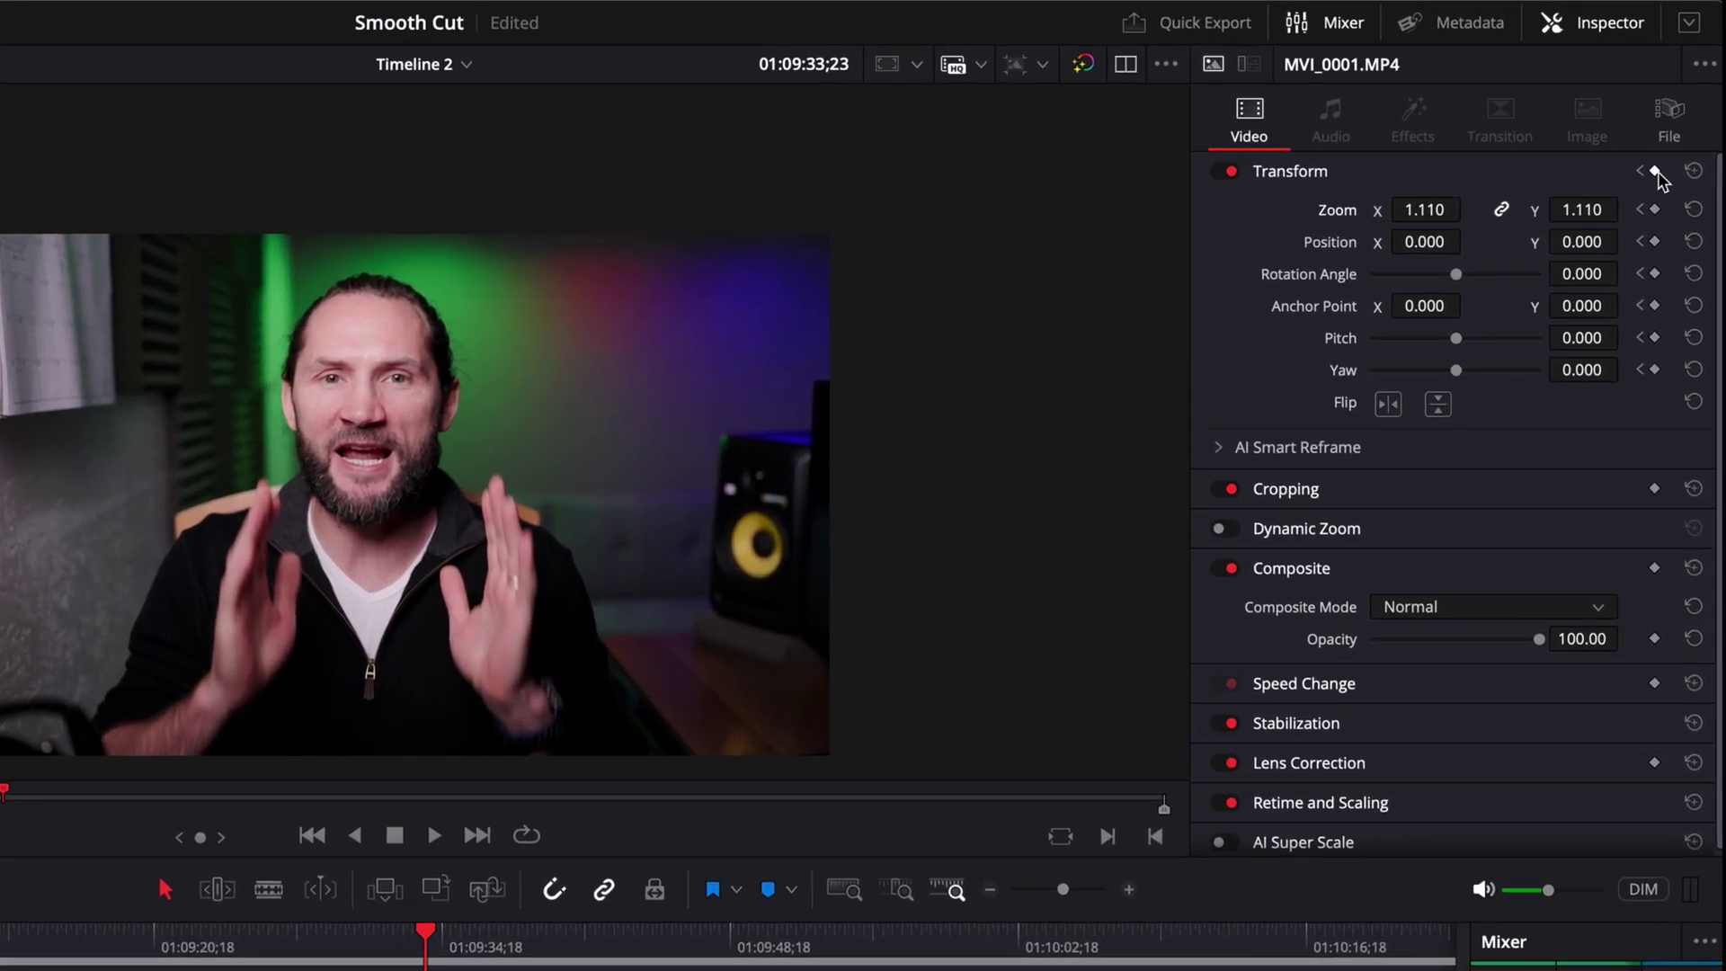
{"action": "left_click", "coordinate": [1655, 171]}
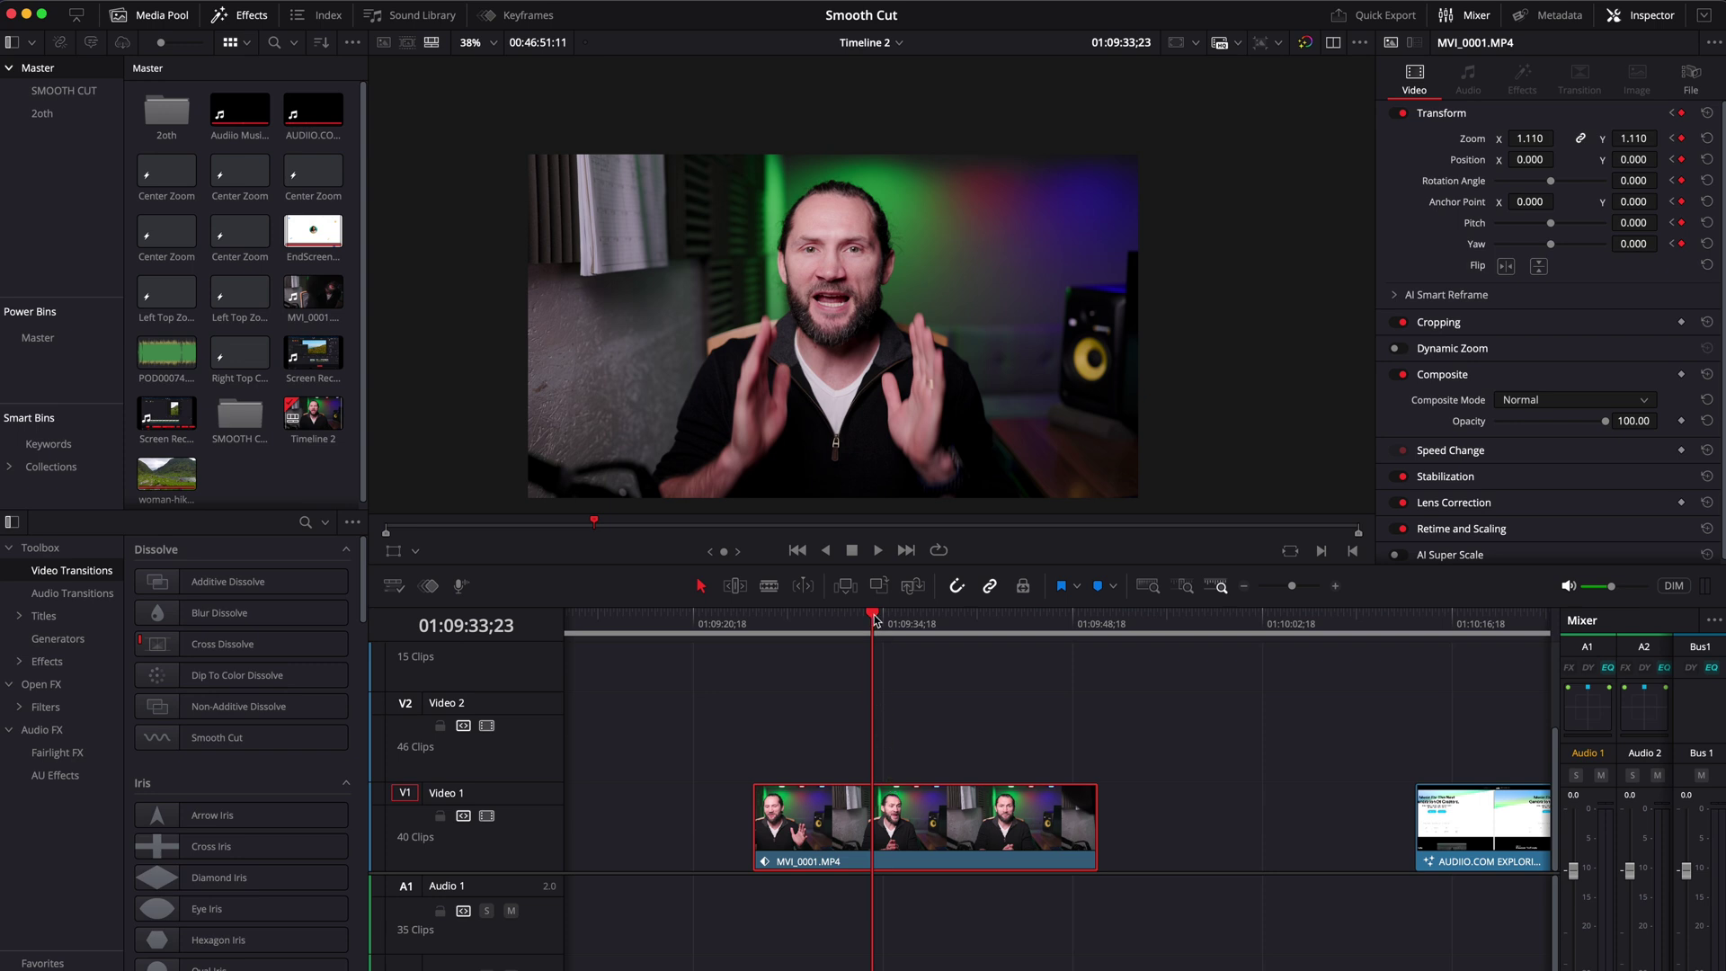
{"action": "left_click_drag", "start_coordinate": [877, 619], "coordinate": [896, 624]}
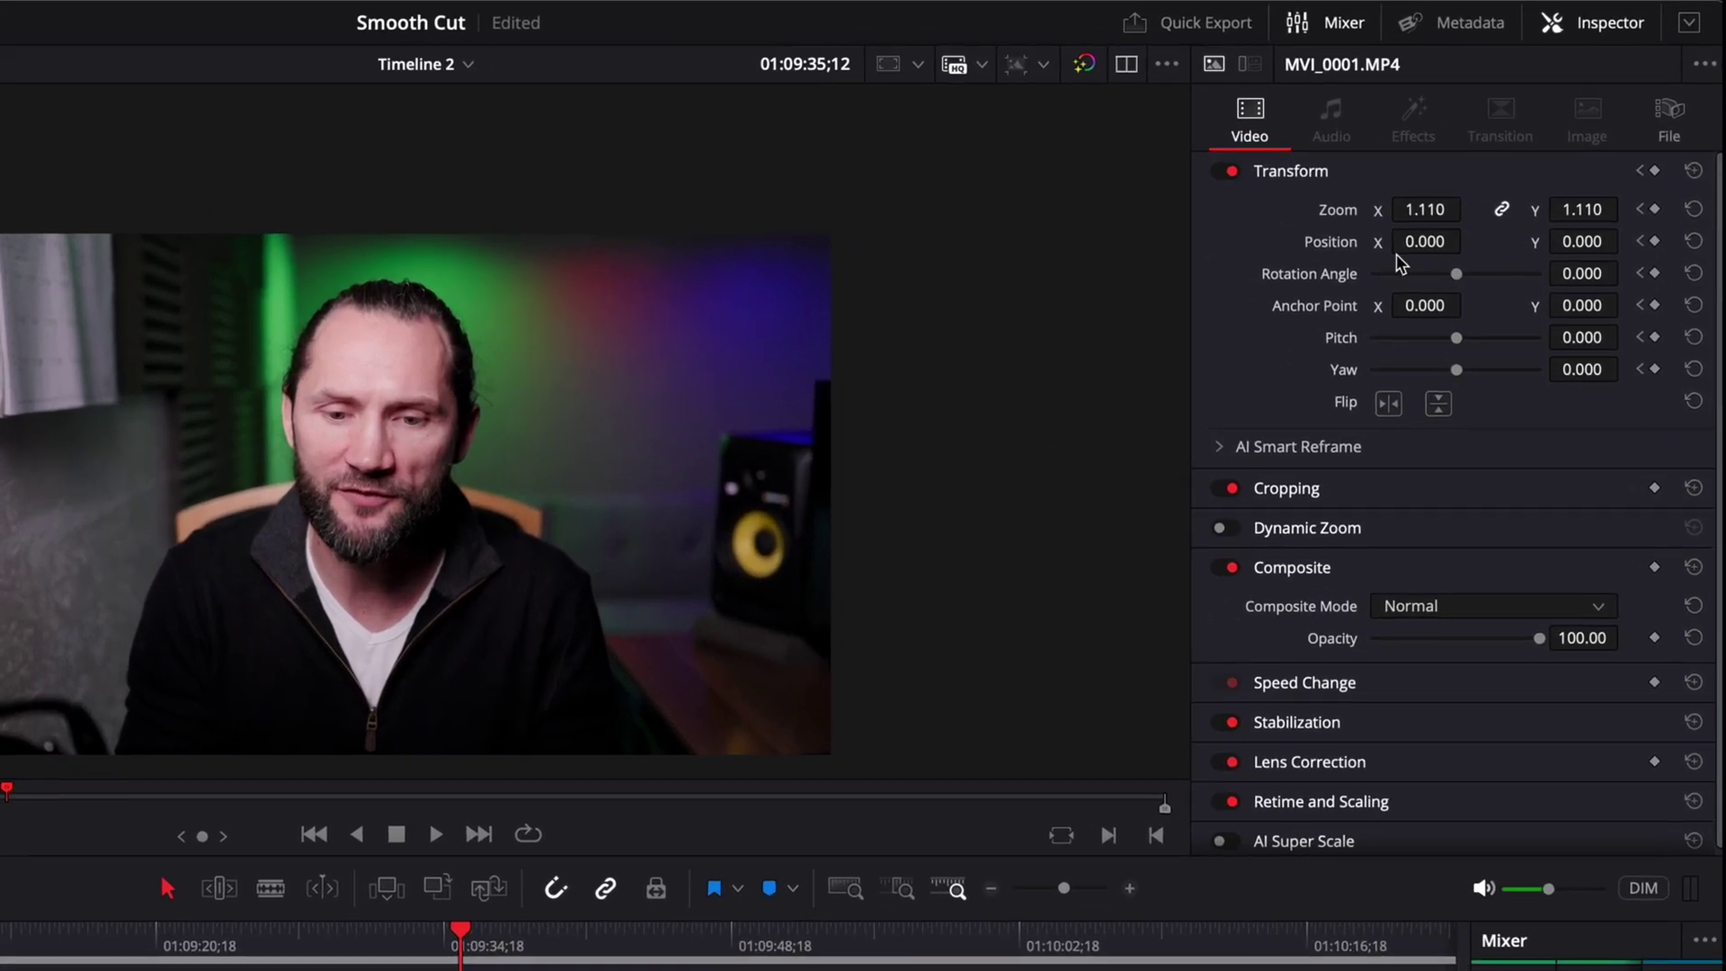
{"action": "left_click_drag", "start_coordinate": [1530, 138], "coordinate": [1528, 140]}
{"action": "left_click_drag", "start_coordinate": [1425, 210], "coordinate": [1395, 209]}
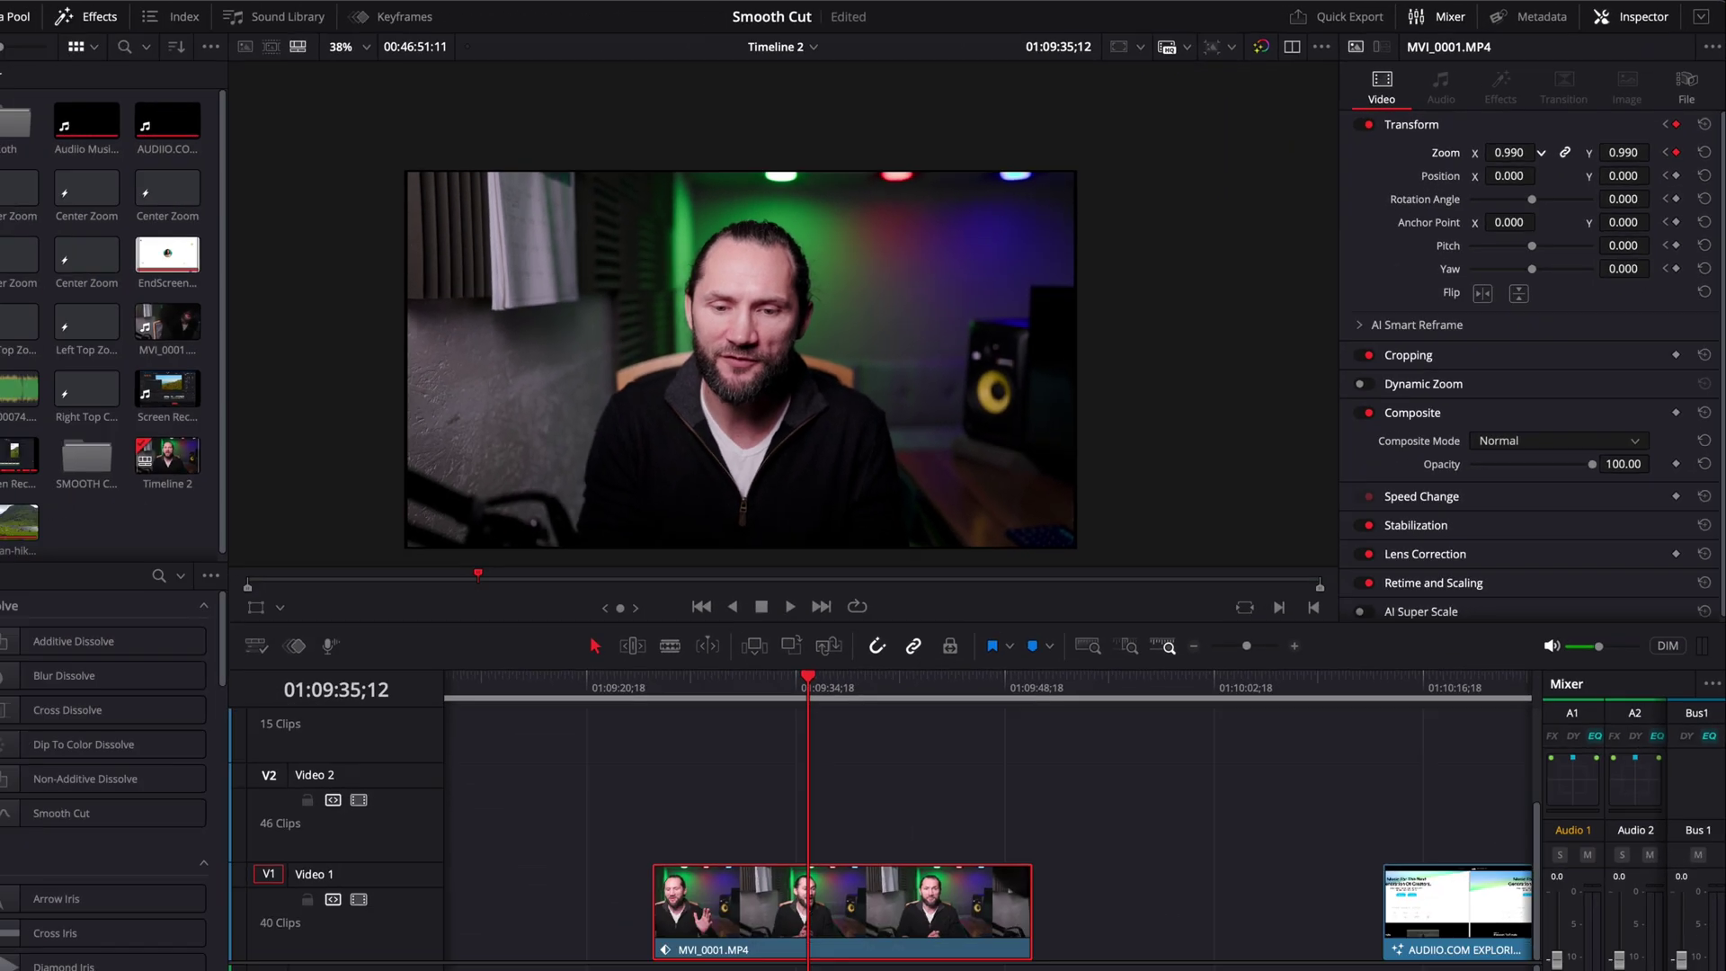
{"action": "left_click_drag", "start_coordinate": [1508, 153], "coordinate": [1515, 152]}
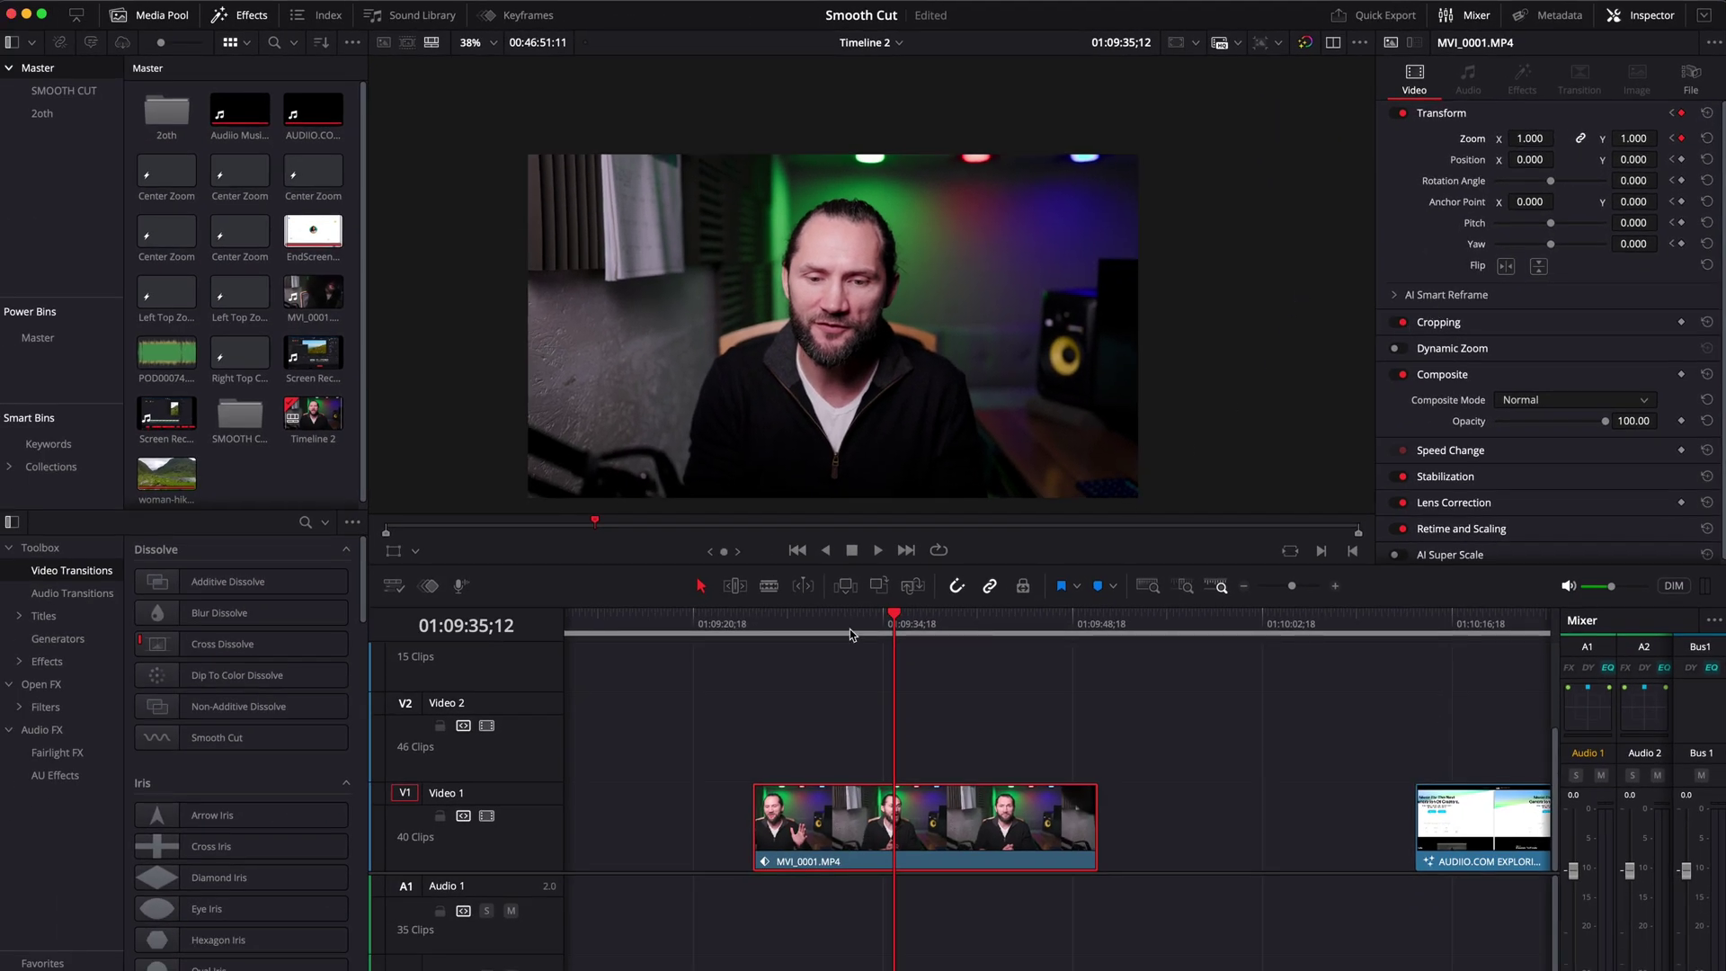
Play the clip through the zoom-in and zoom-out to check the animation
{"action": "left_click", "coordinate": [791, 625]}
{"action": "key", "text": "space"}
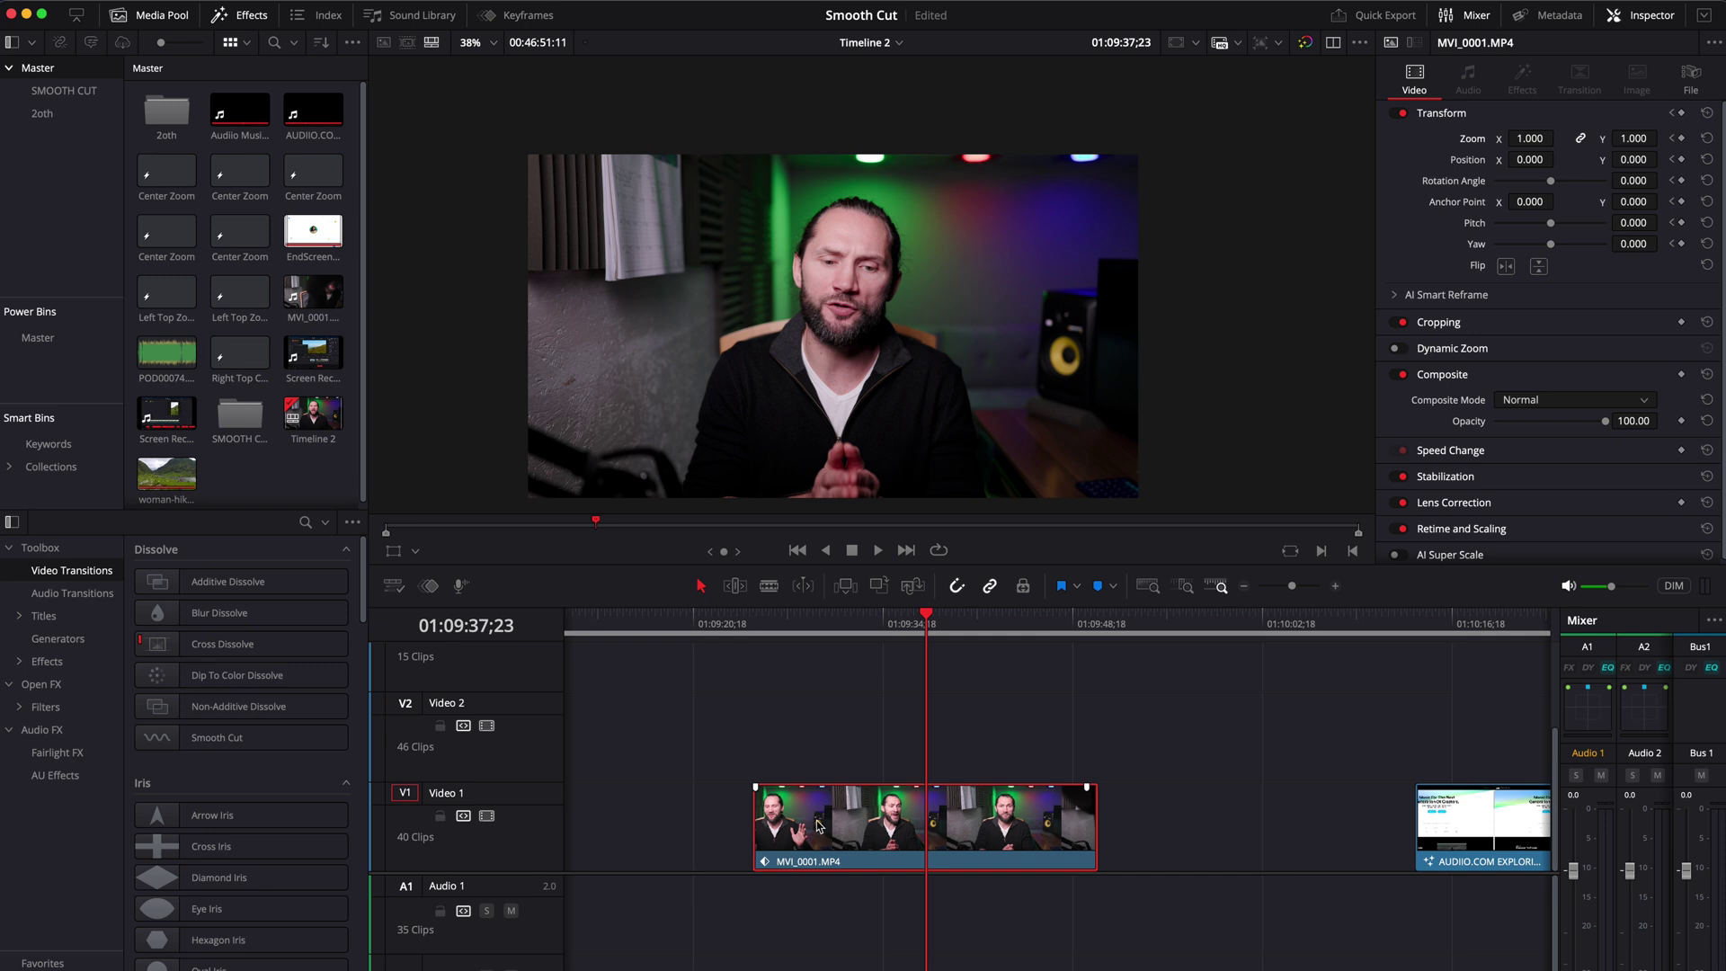
{"action": "right_click", "coordinate": [819, 825]}
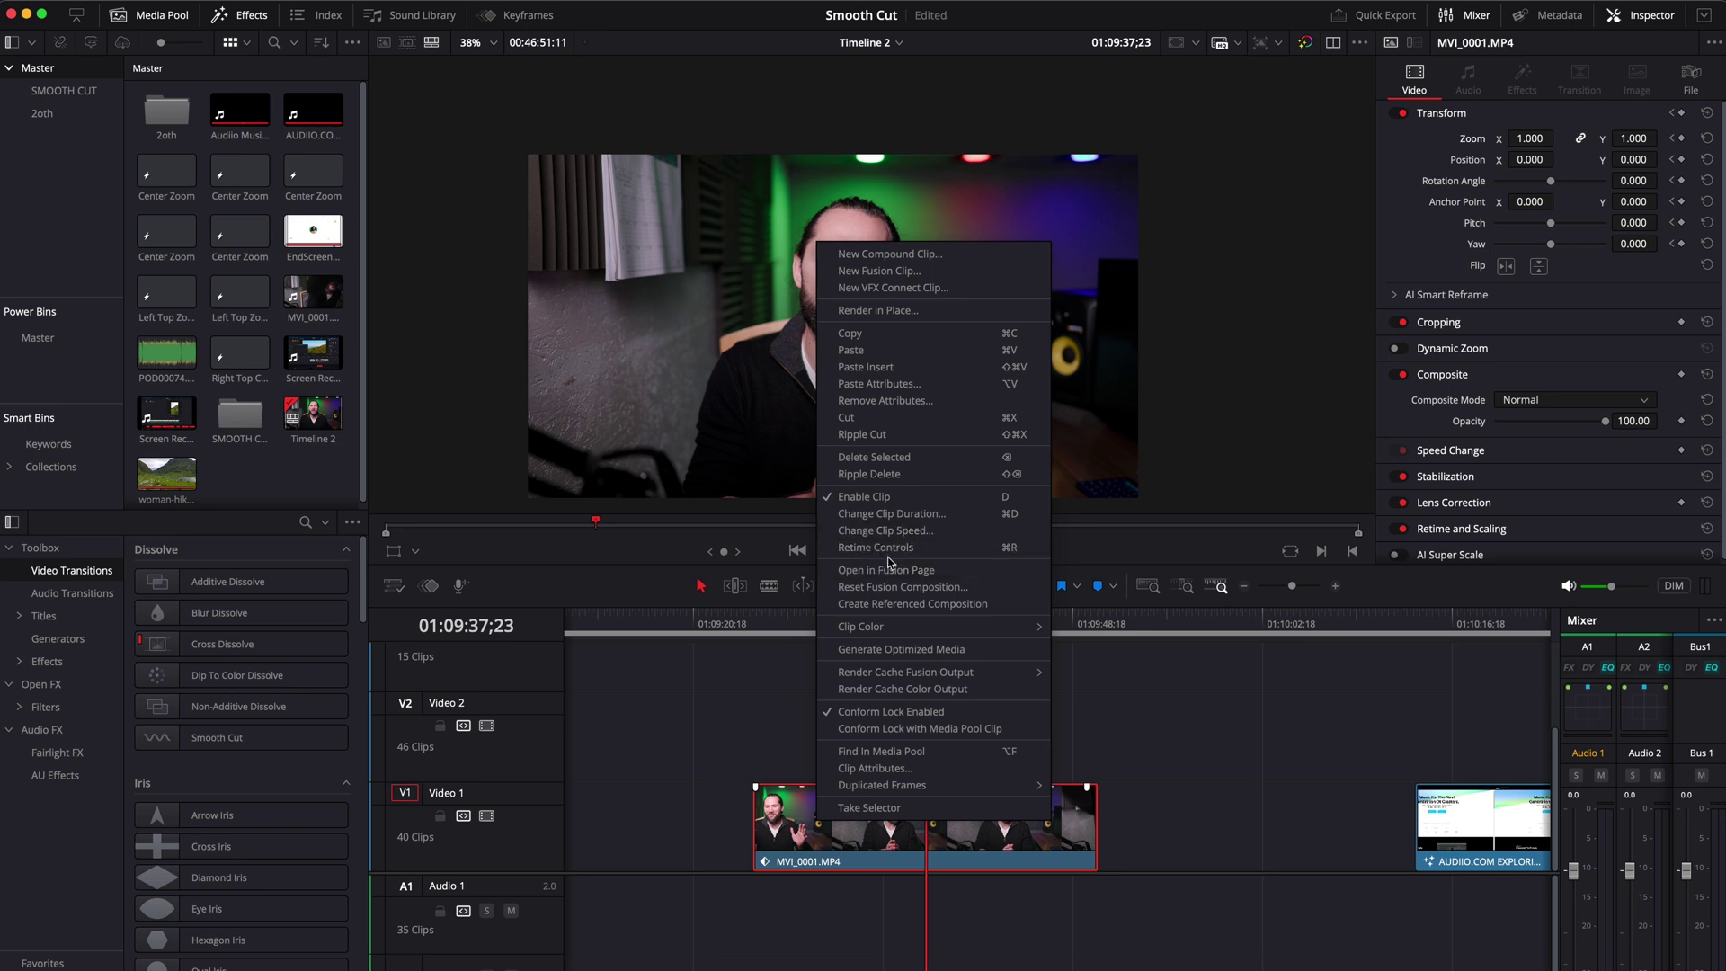
{"action": "left_click", "coordinate": [795, 787]}
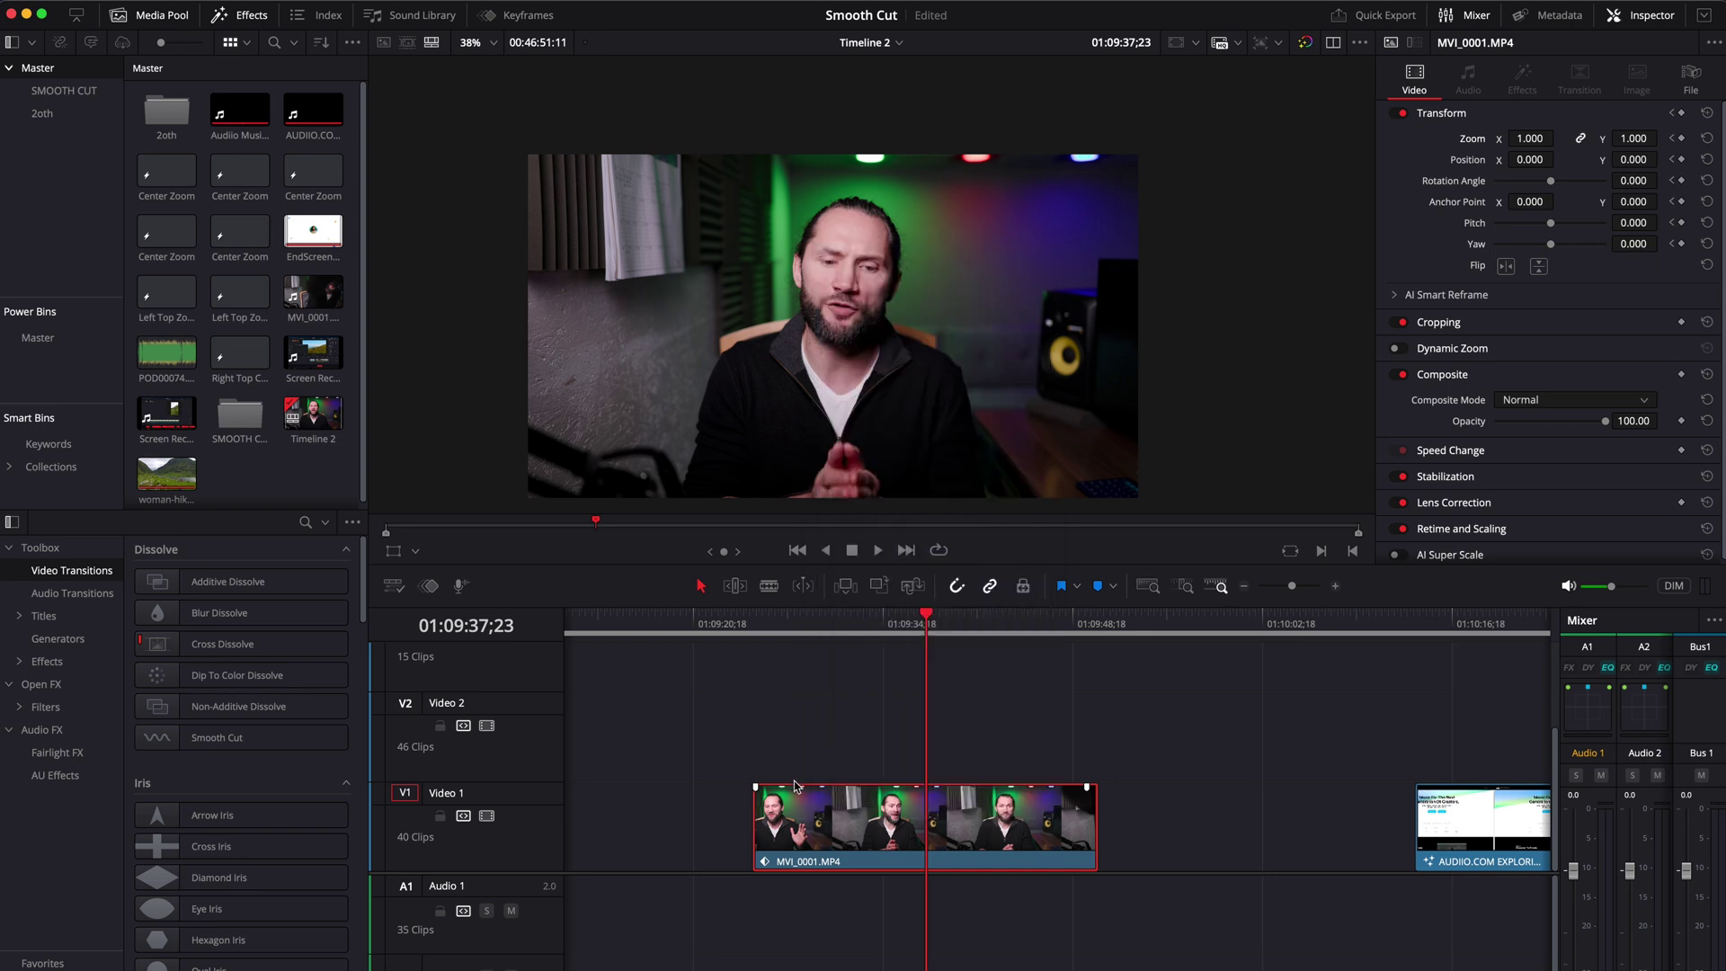
Open the keyframe editor for the clip, view its parameter list, and switch to the keyframe curves
{"action": "left_click", "coordinate": [517, 17]}
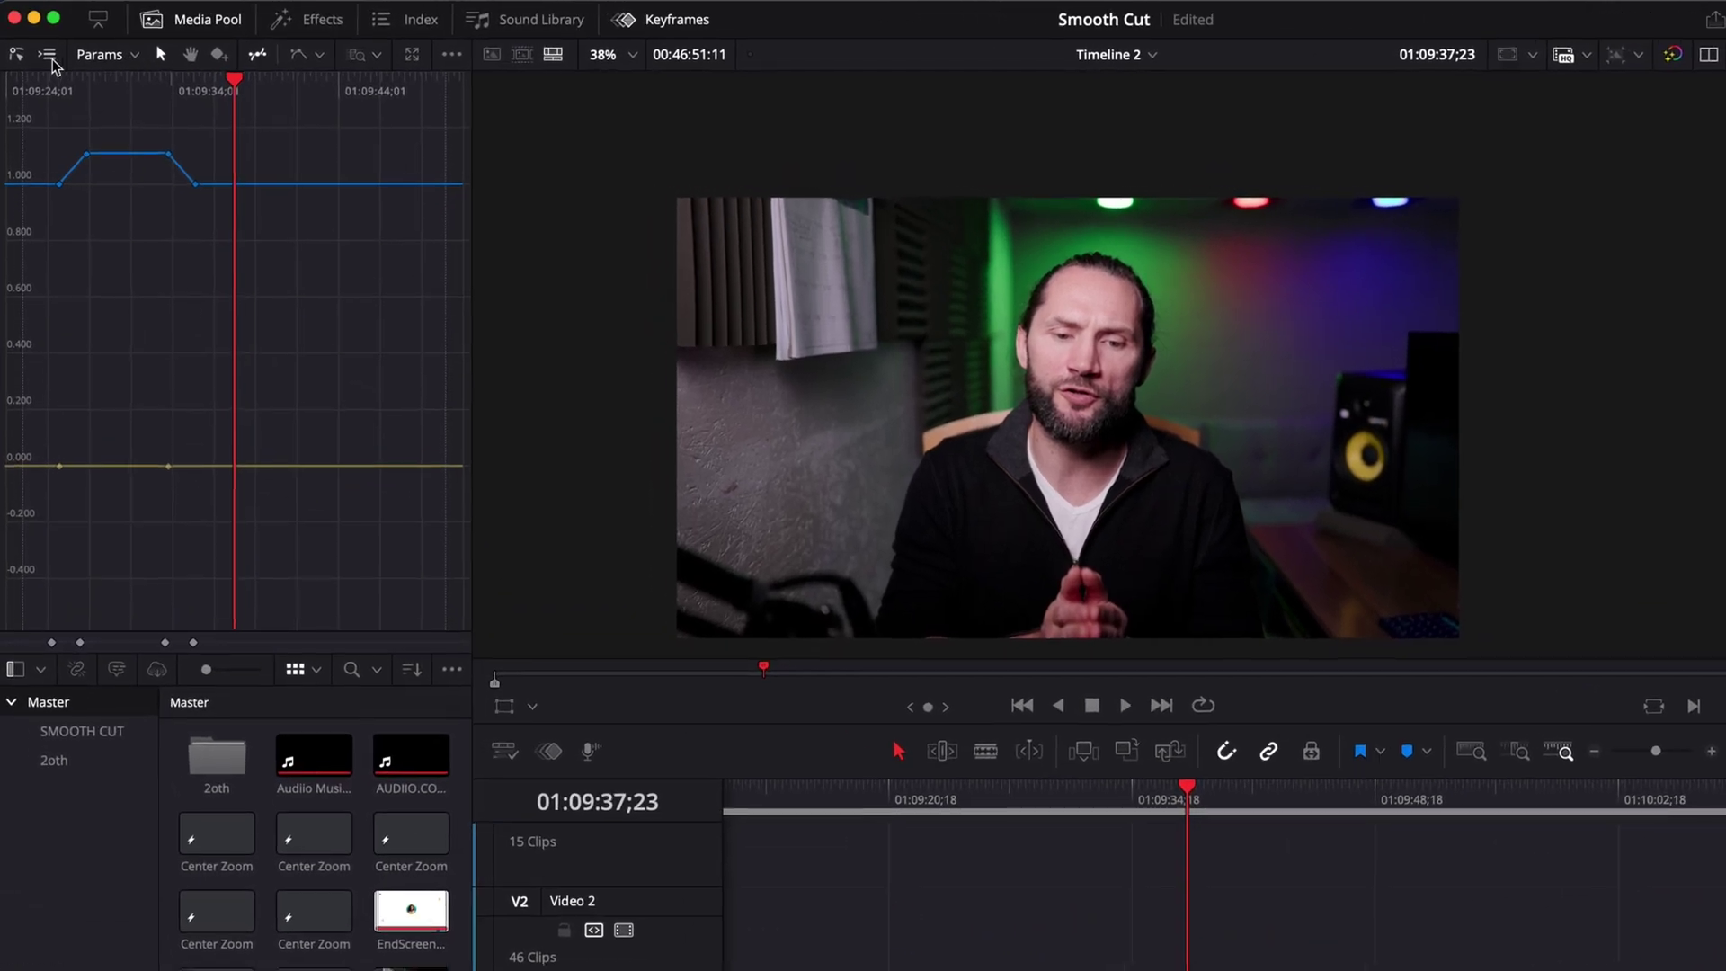
{"action": "left_click", "coordinate": [37, 45]}
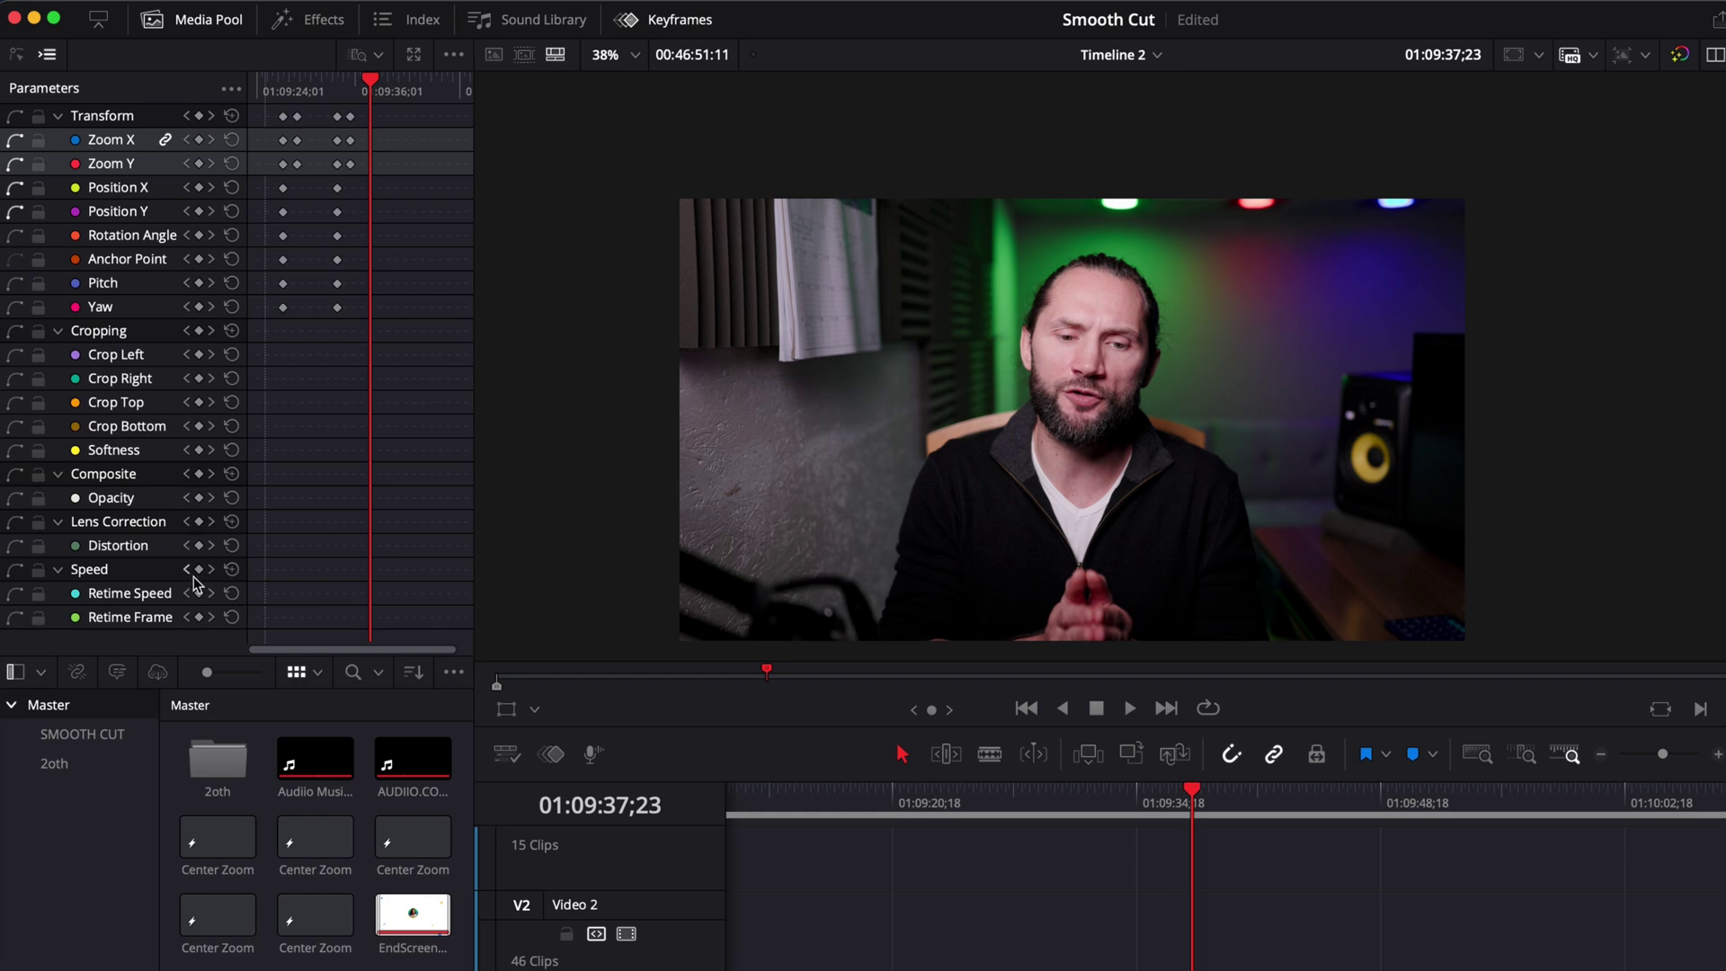
{"action": "left_click", "coordinate": [132, 621]}
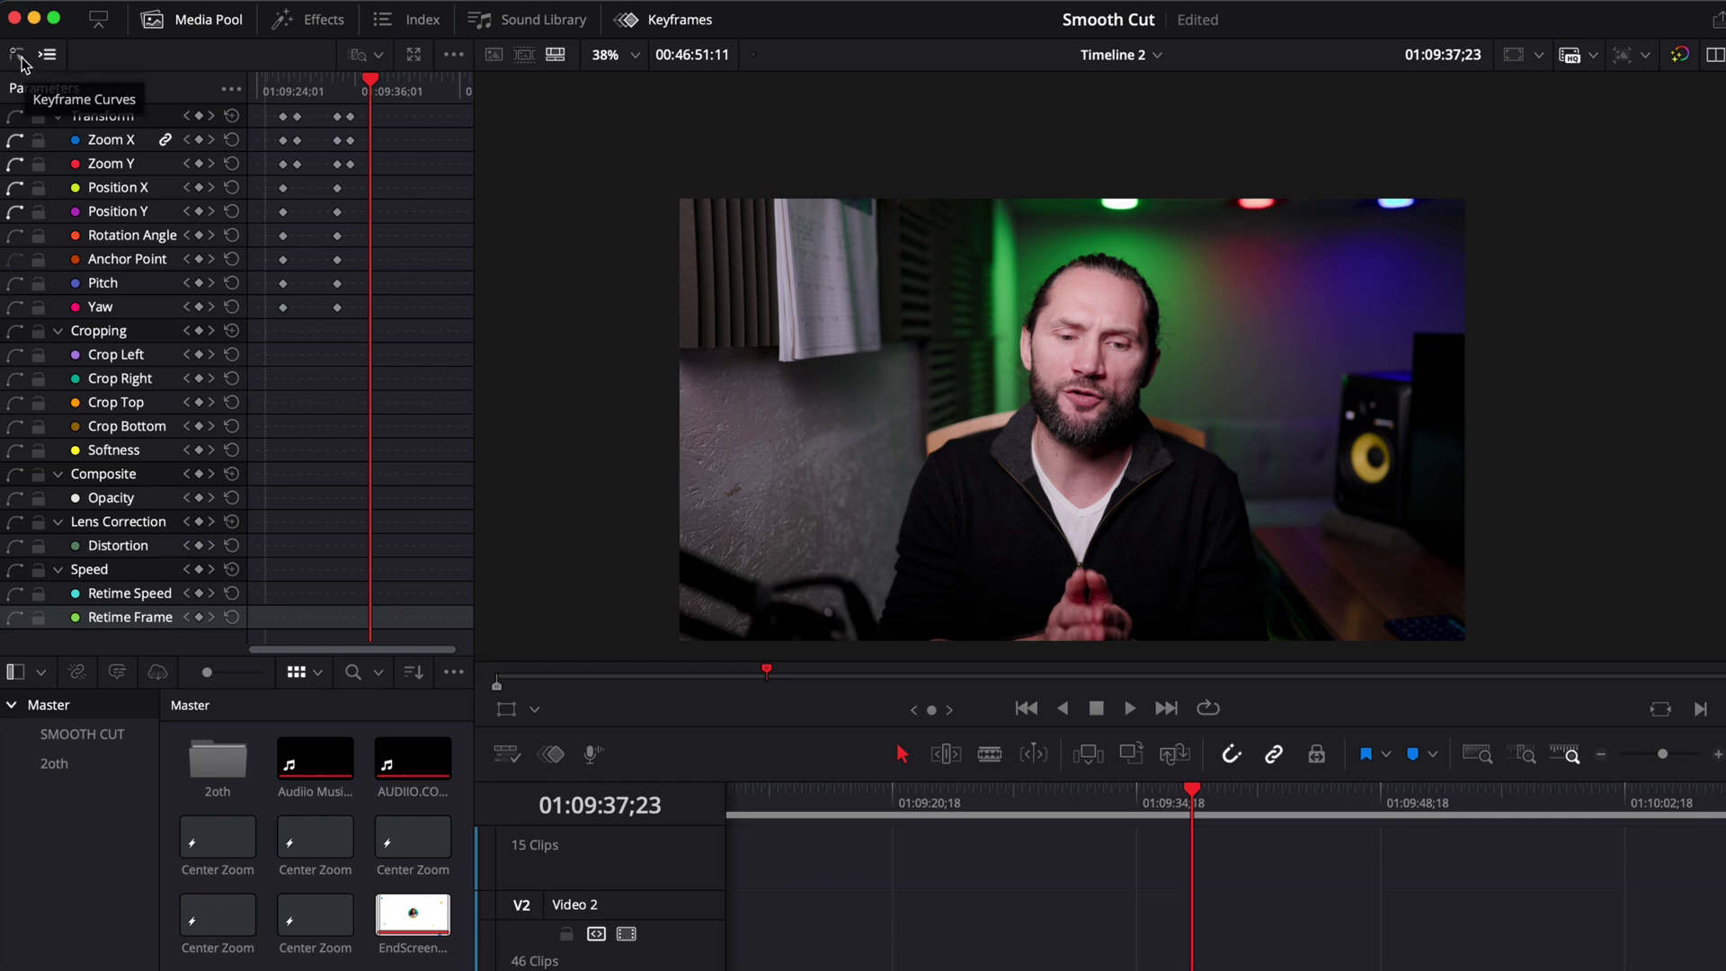
{"action": "left_click", "coordinate": [20, 58]}
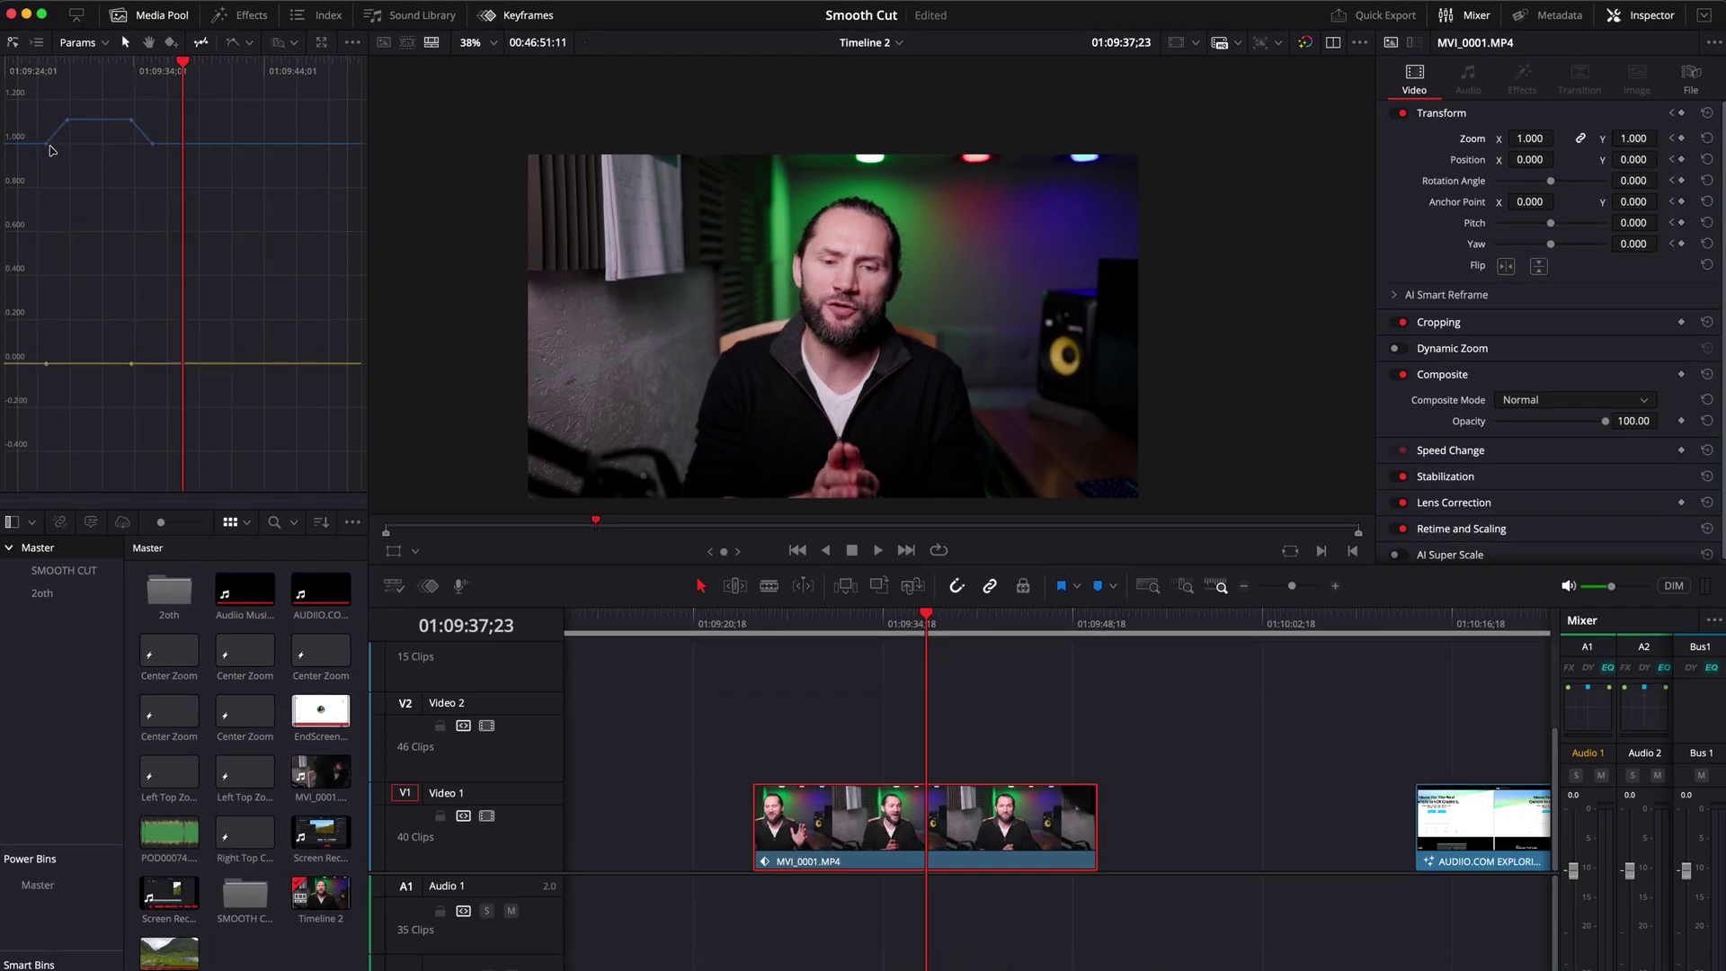
Inspect the start and end keyframes on the zoom curve, and play back the linear zoom-in
{"action": "mouse_move", "coordinate": [50, 148]}
{"action": "left_click", "coordinate": [131, 121]}
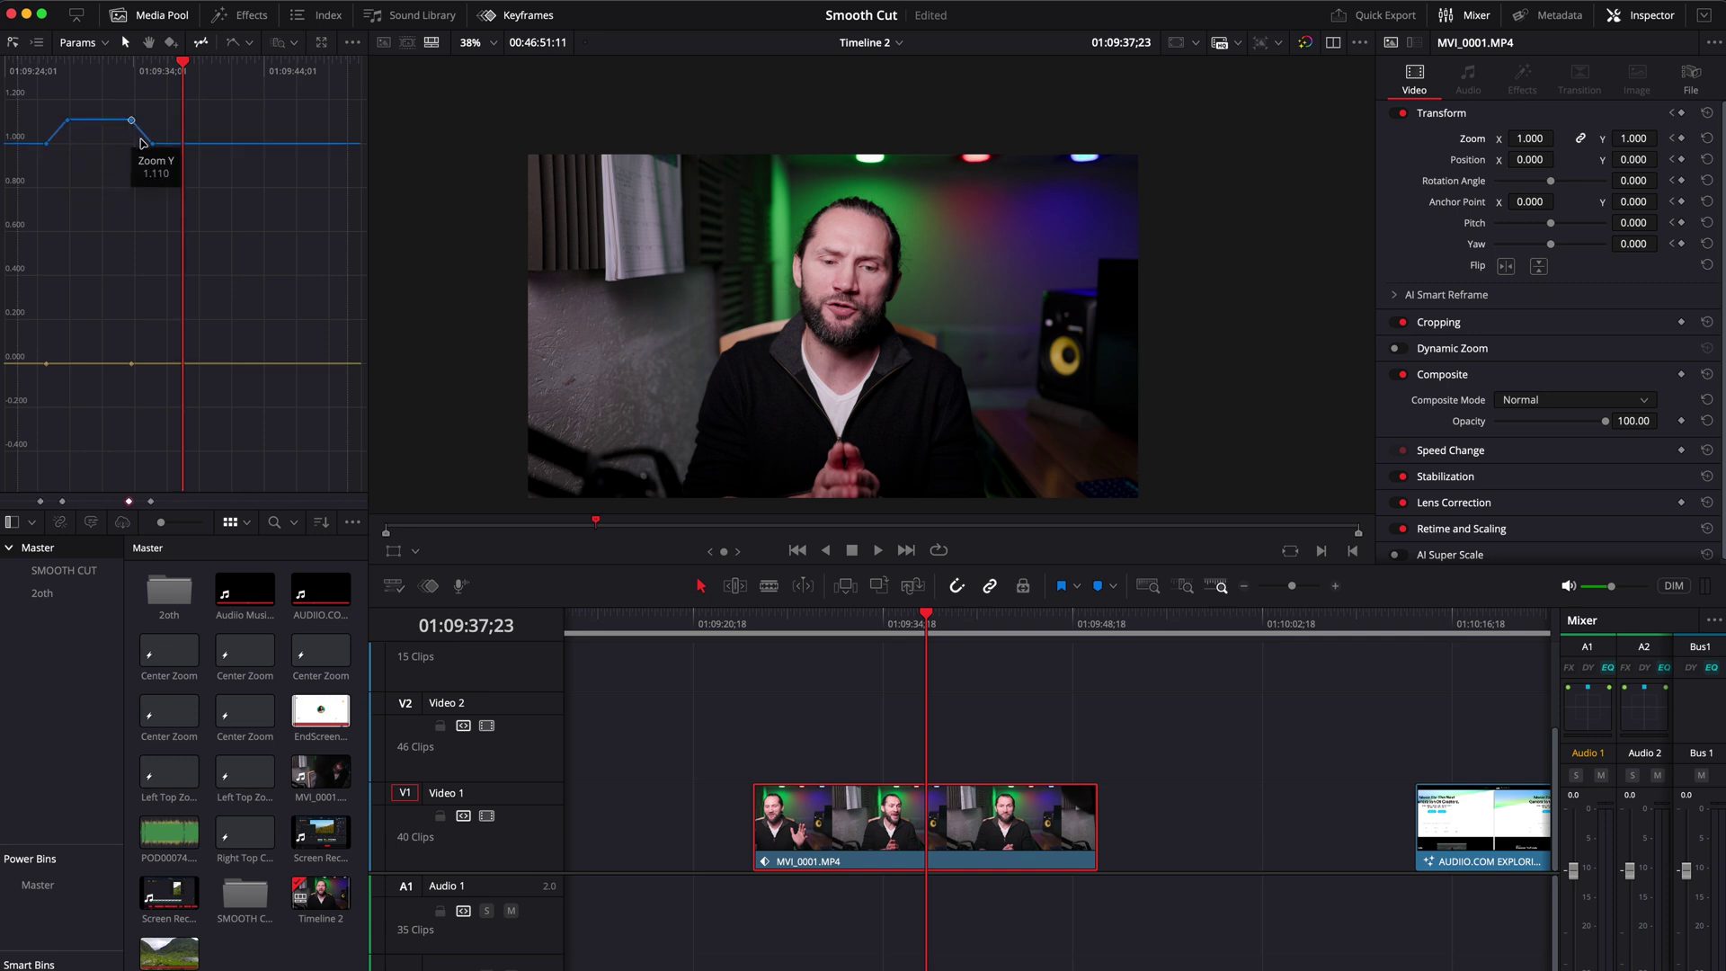
{"action": "left_click", "coordinate": [152, 144]}
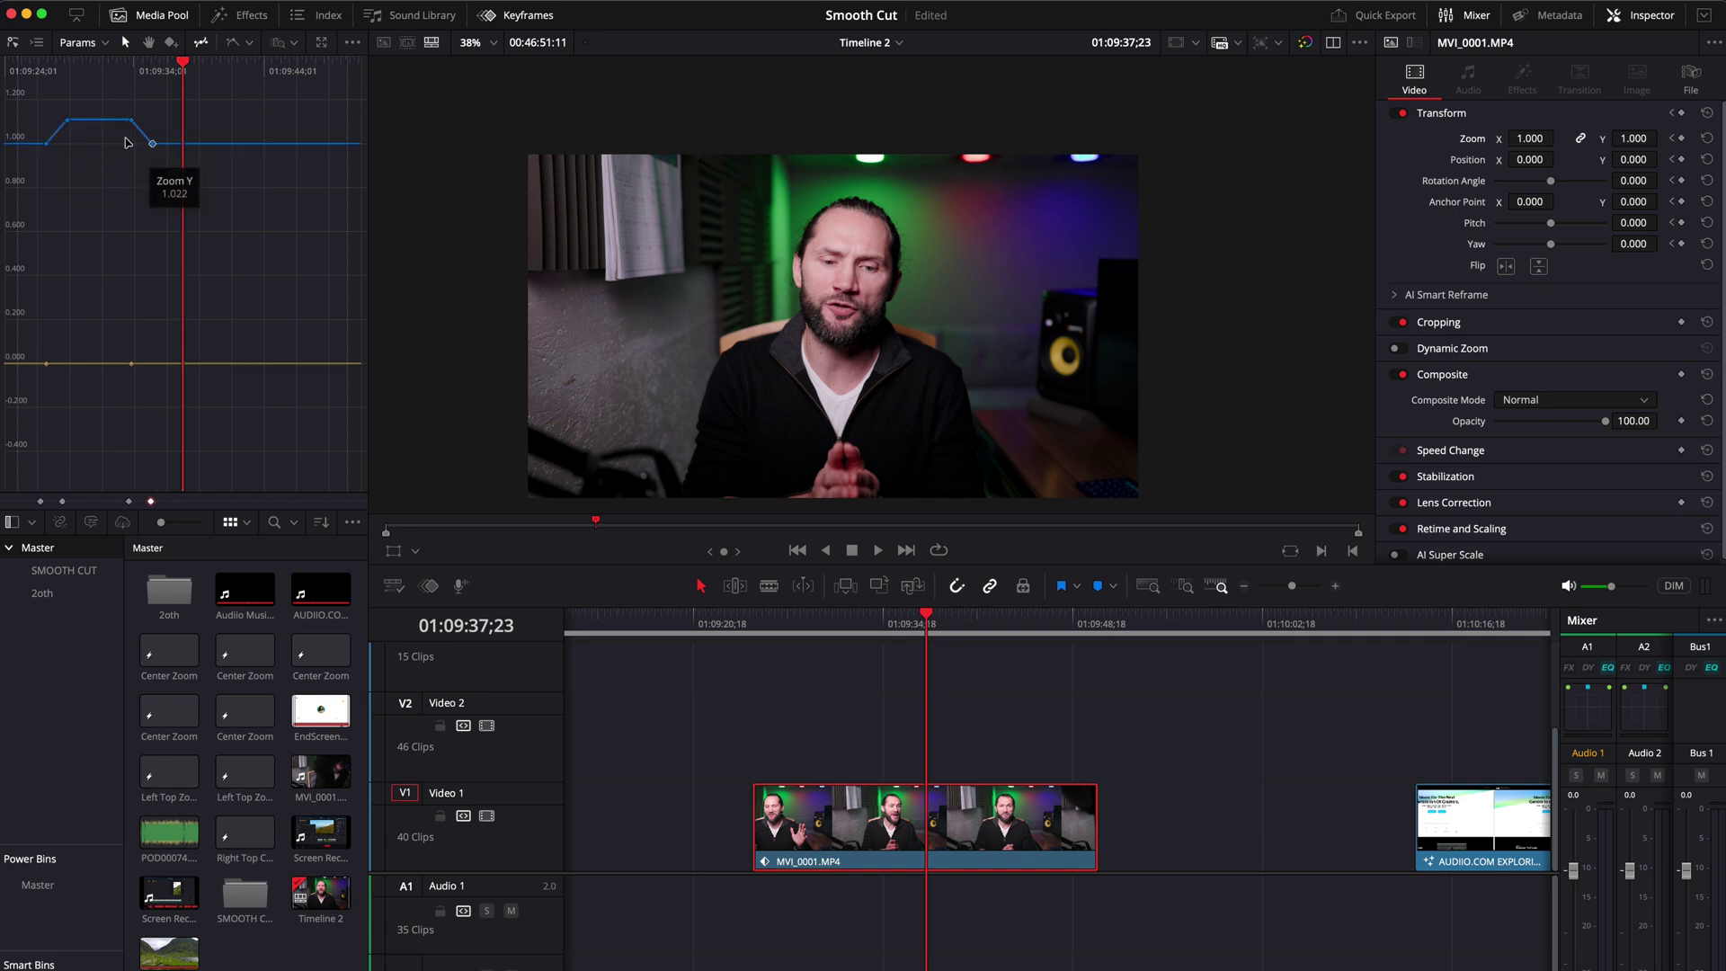
{"action": "left_click", "coordinate": [48, 146]}
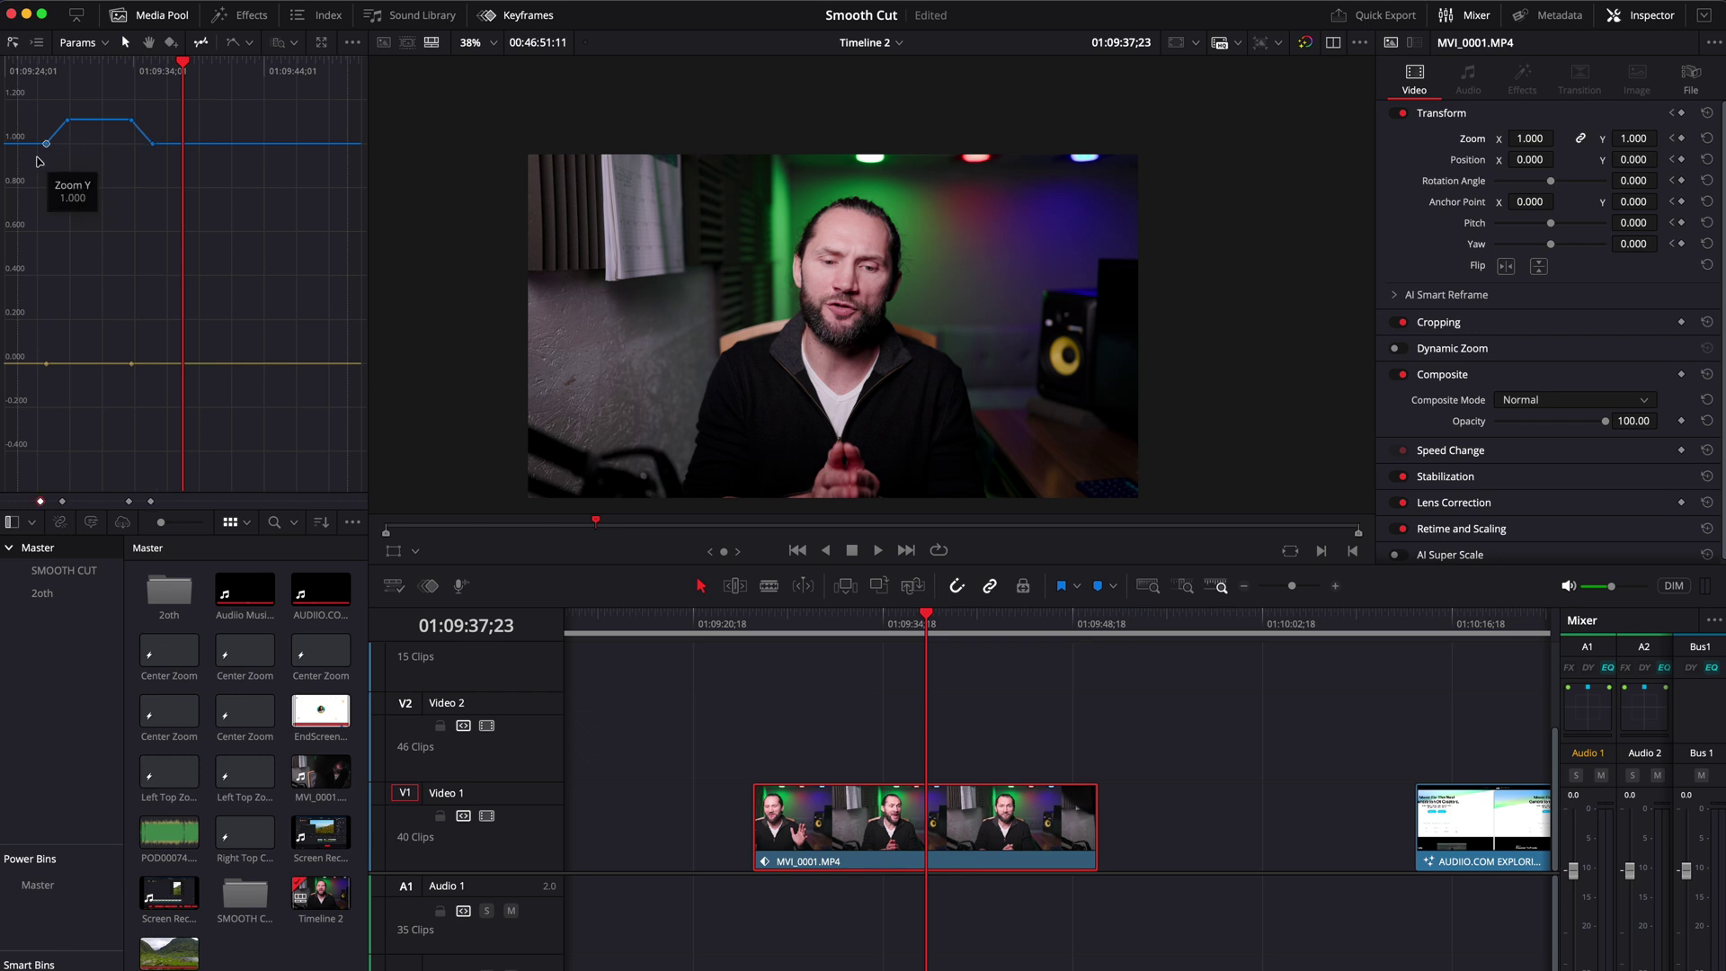
{"action": "left_click_drag", "start_coordinate": [789, 622], "coordinate": [771, 618]}
{"action": "key", "text": "space"}
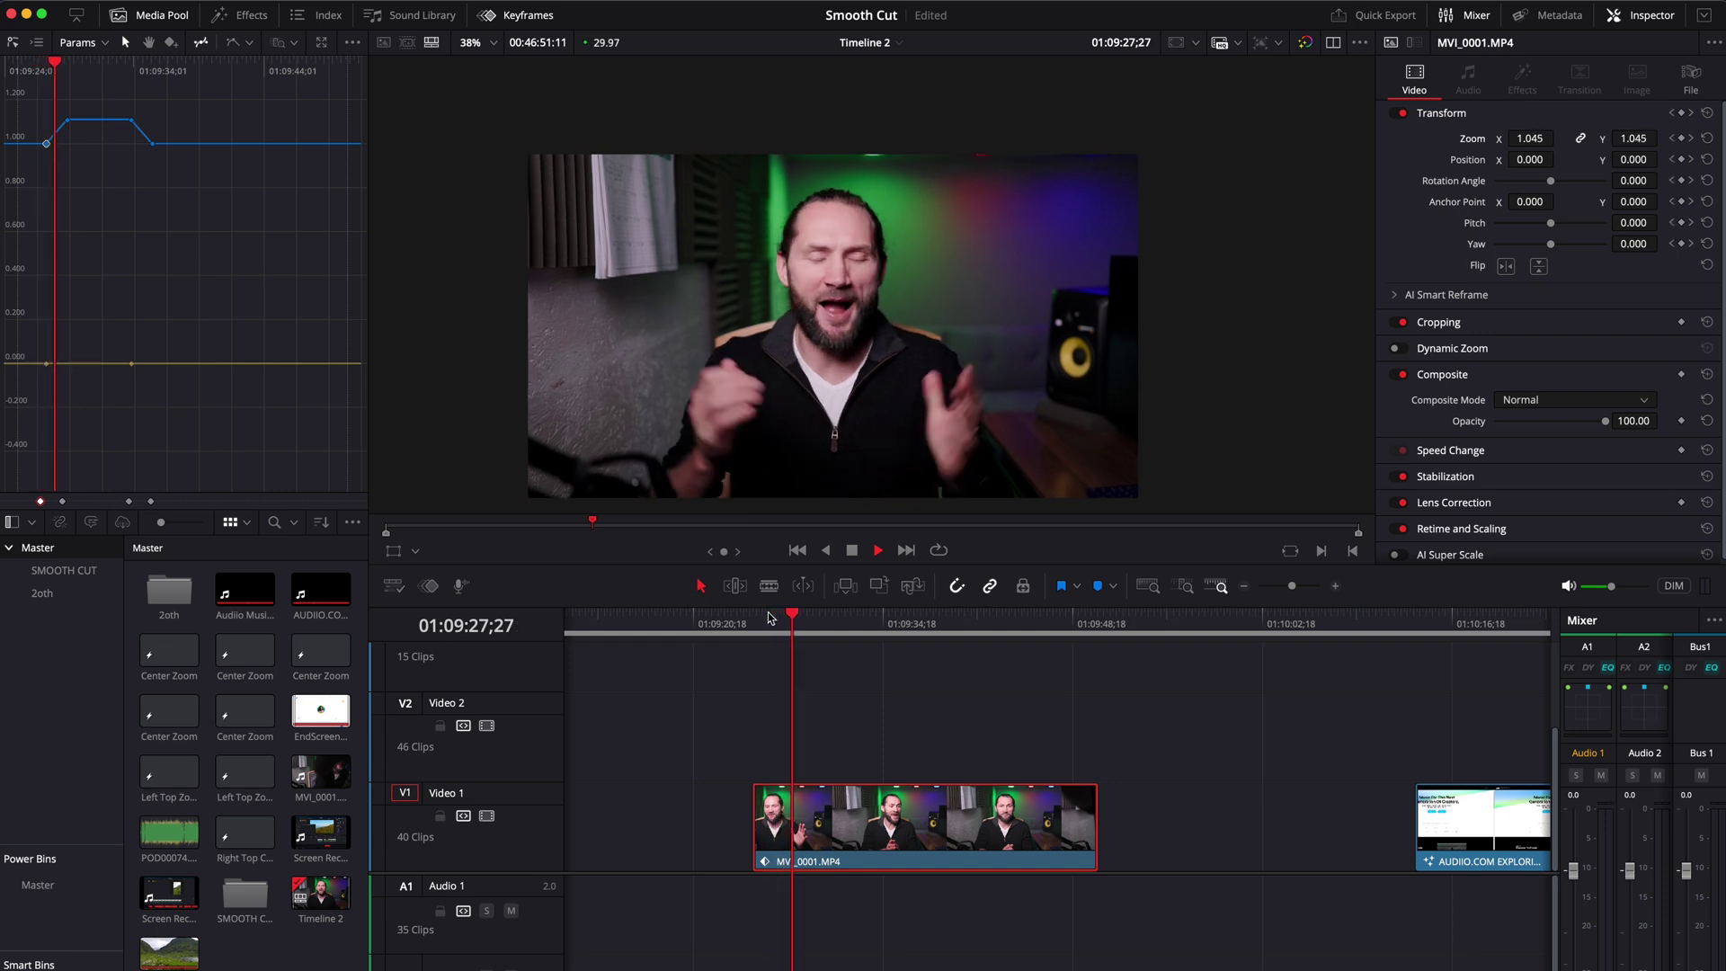
{"action": "key", "text": "space"}
Apply Ease In and Out to the first zoom keyframe and Ease In to the second zoom keyframe
{"action": "mouse_move", "coordinate": [47, 146]}
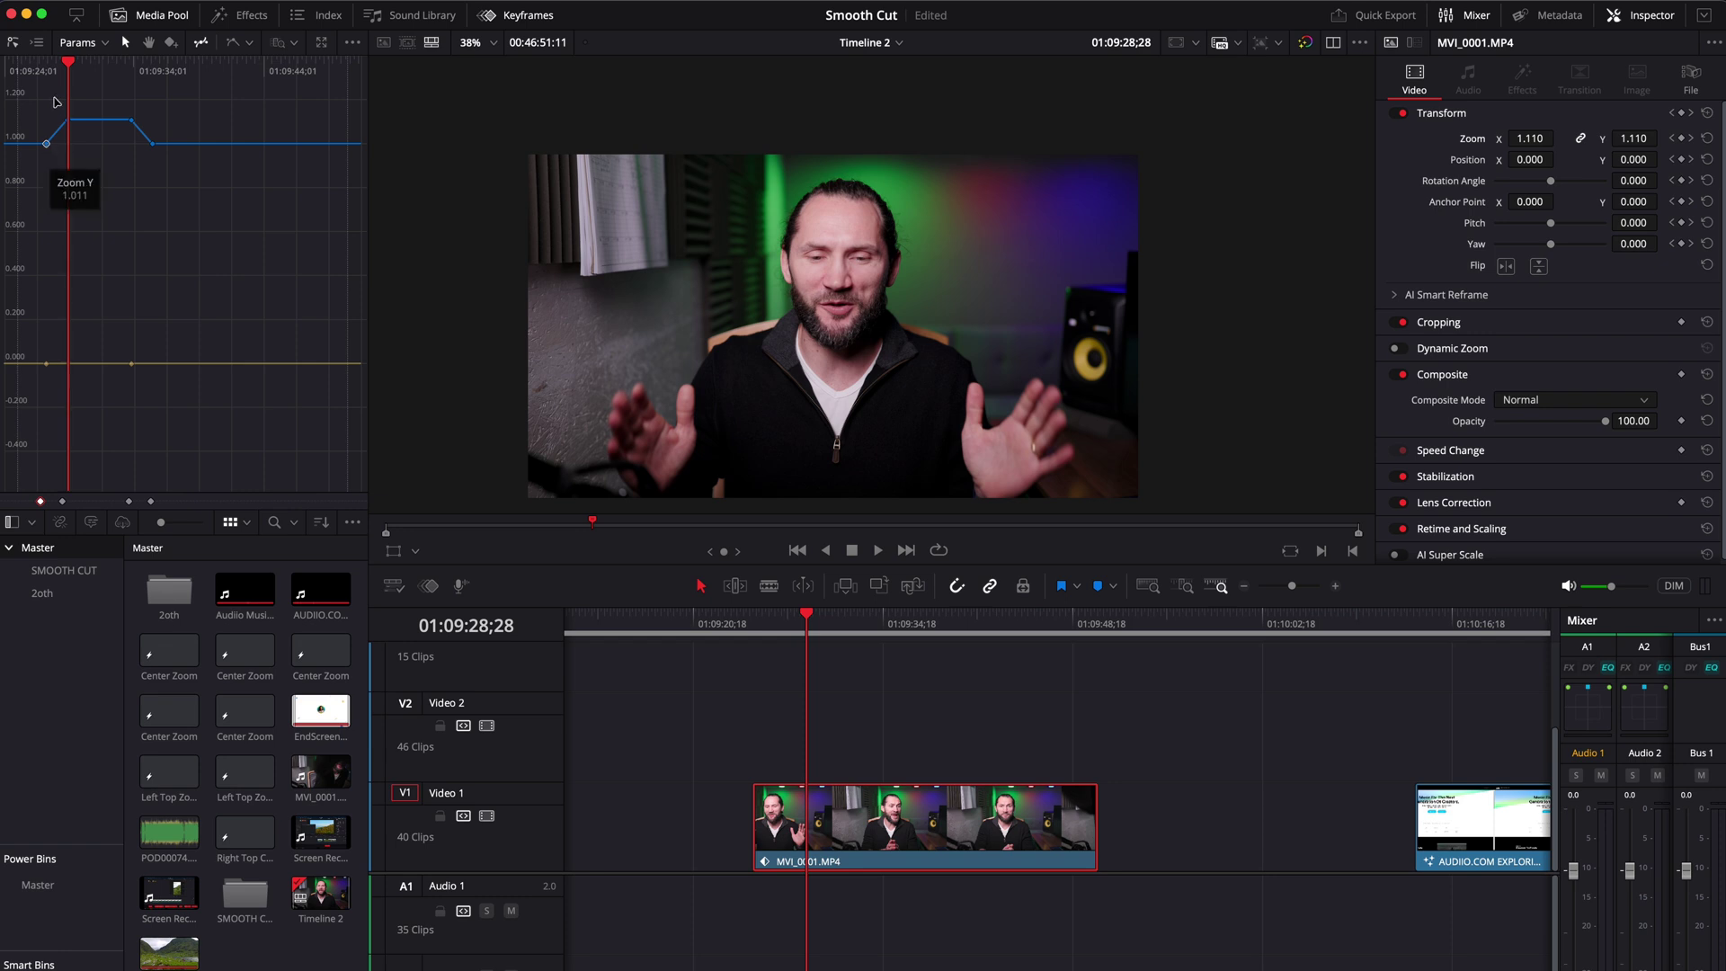
{"action": "left_click", "coordinate": [250, 43]}
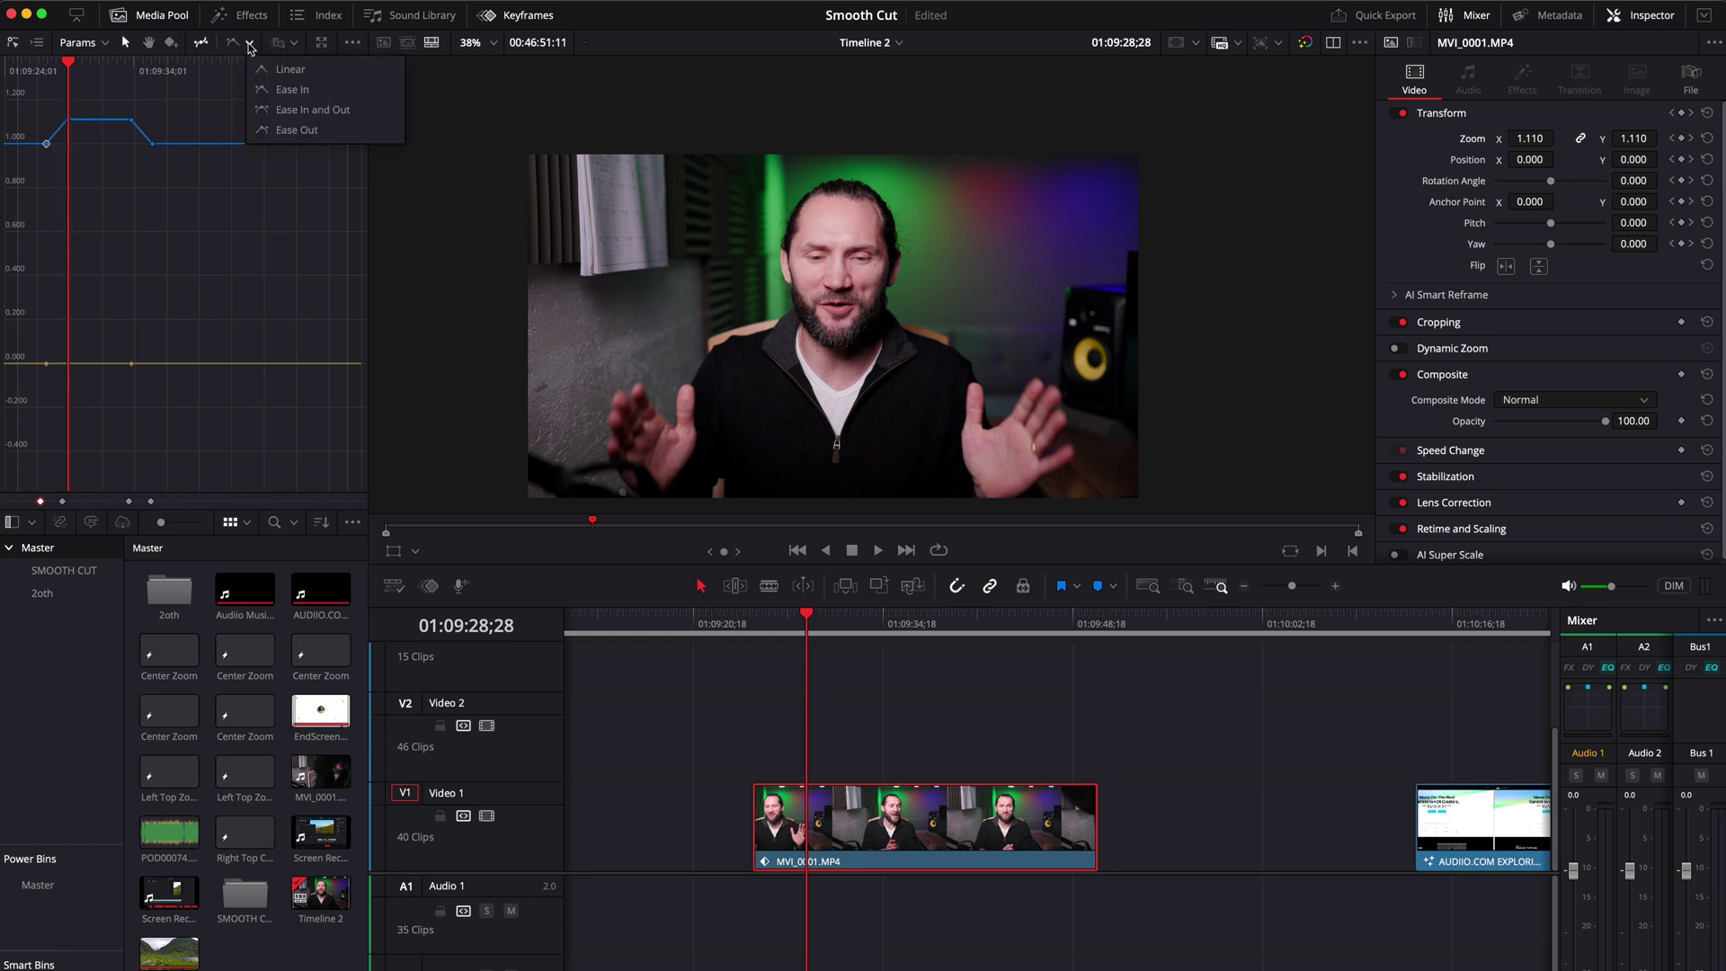
{"action": "left_click", "coordinate": [331, 110]}
{"action": "left_click", "coordinate": [251, 45]}
{"action": "left_click", "coordinate": [284, 90]}
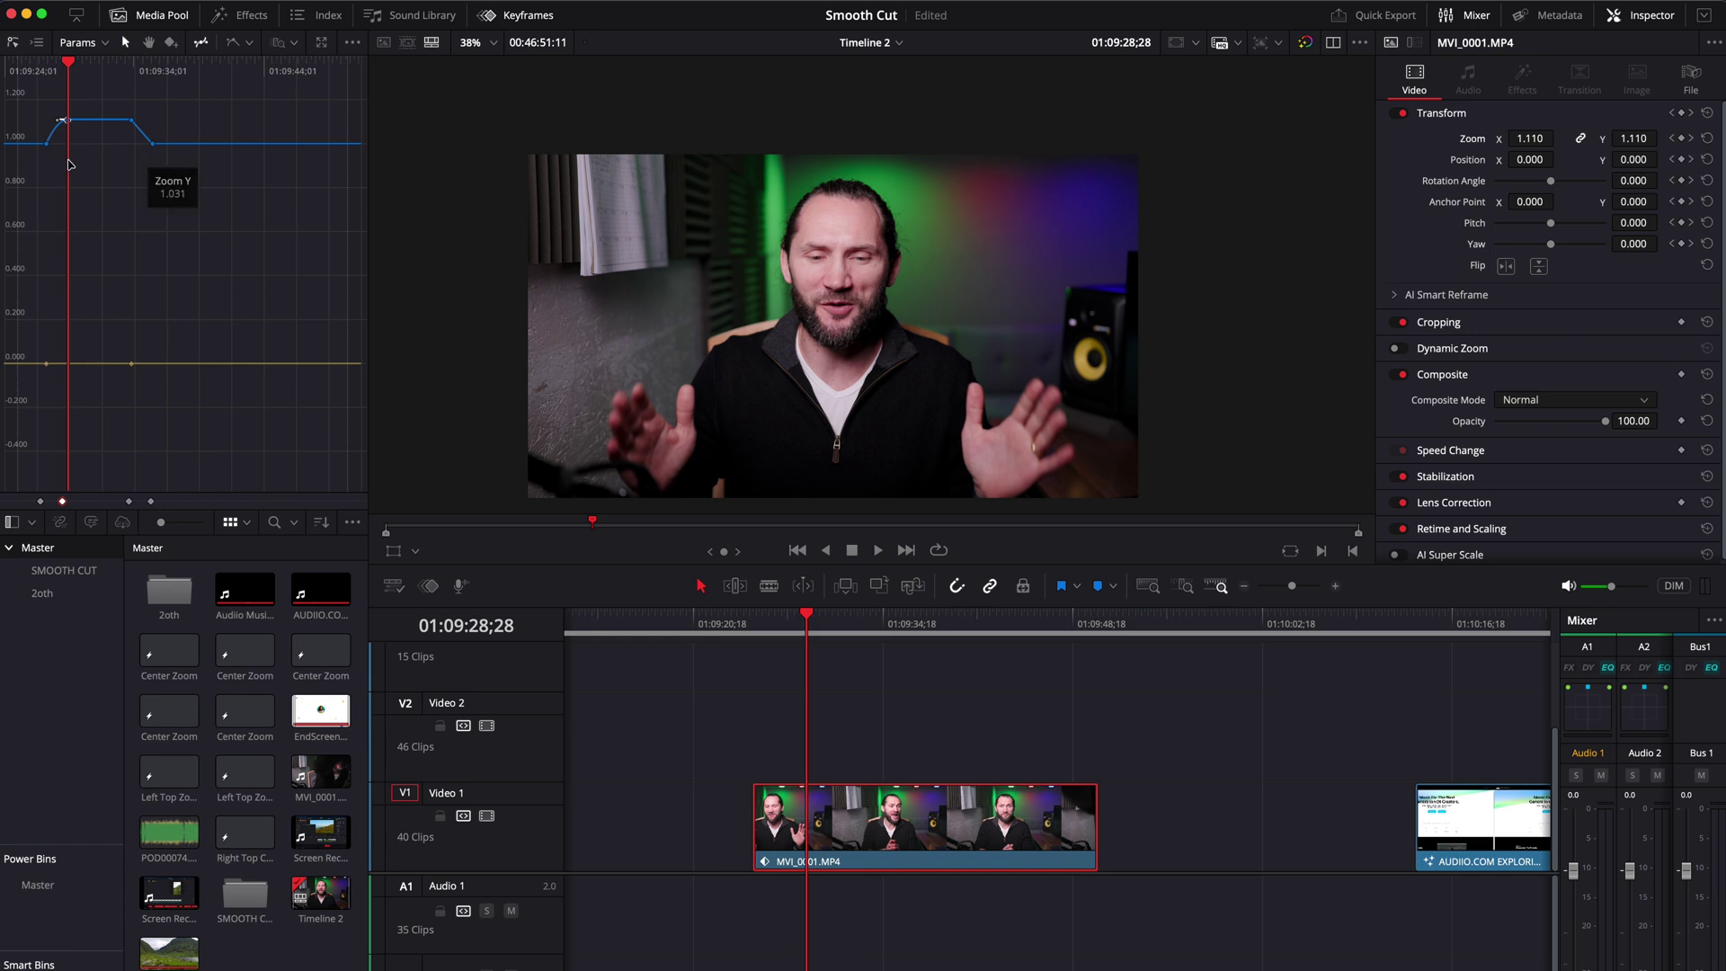
Play back the eased zoom-in and the linear zoom-out to compare their motion
{"action": "left_click", "coordinate": [38, 69]}
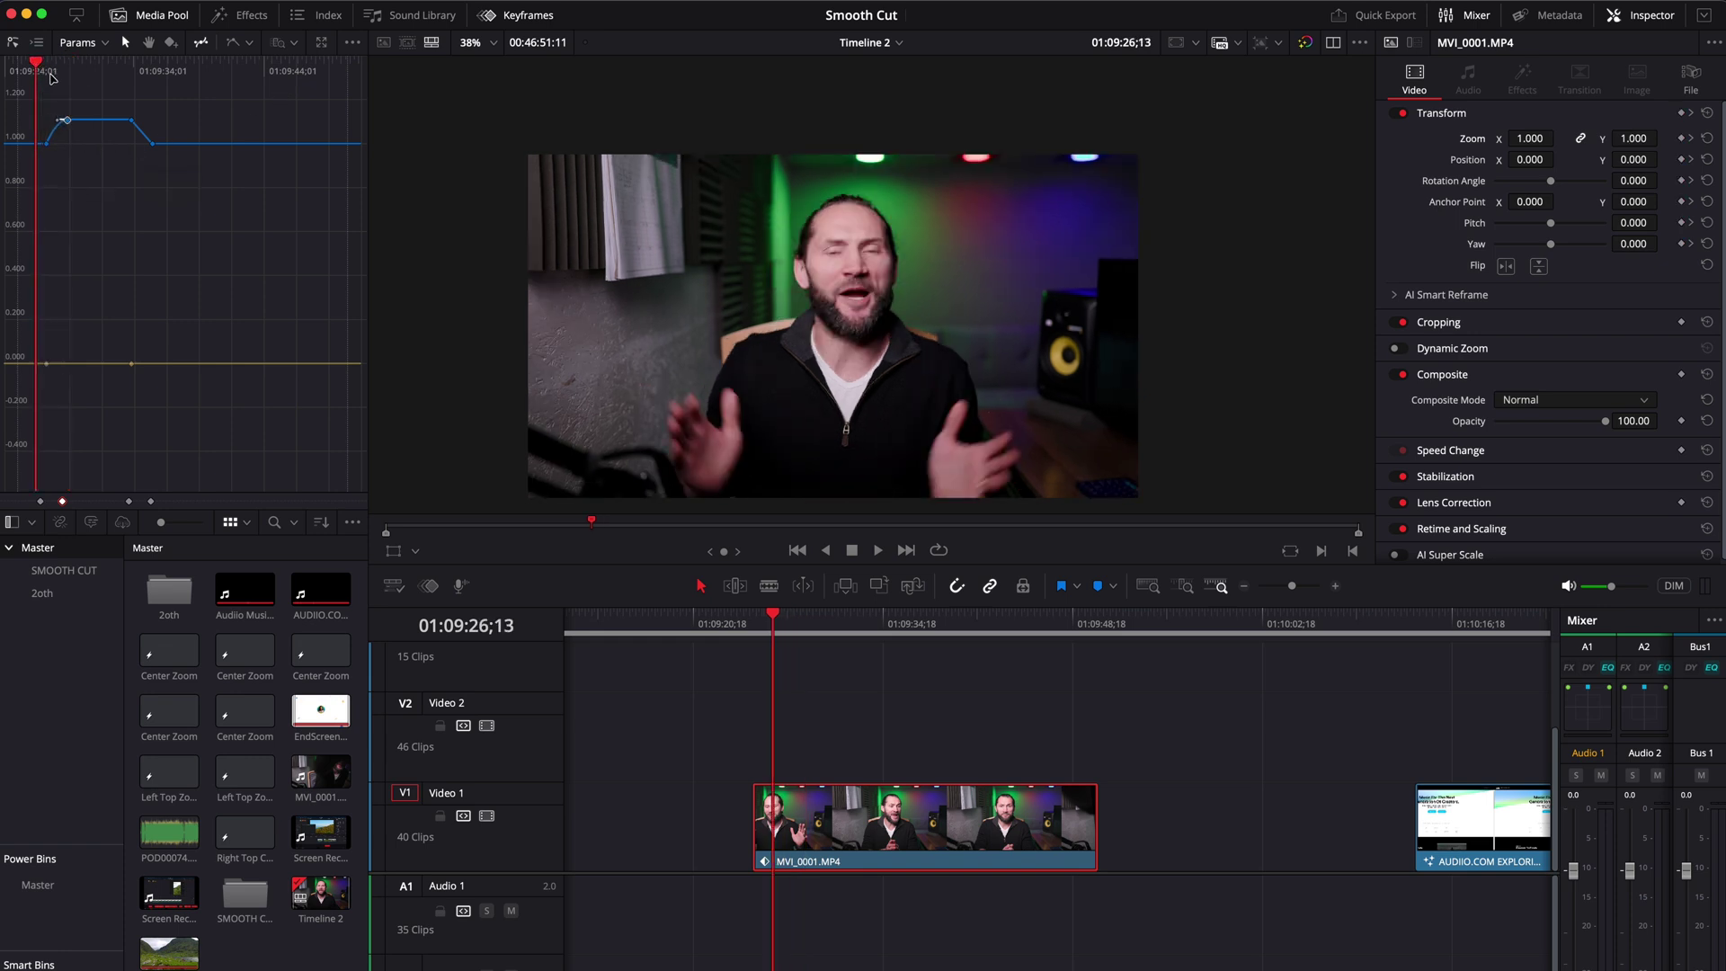
{"action": "key", "text": "space"}
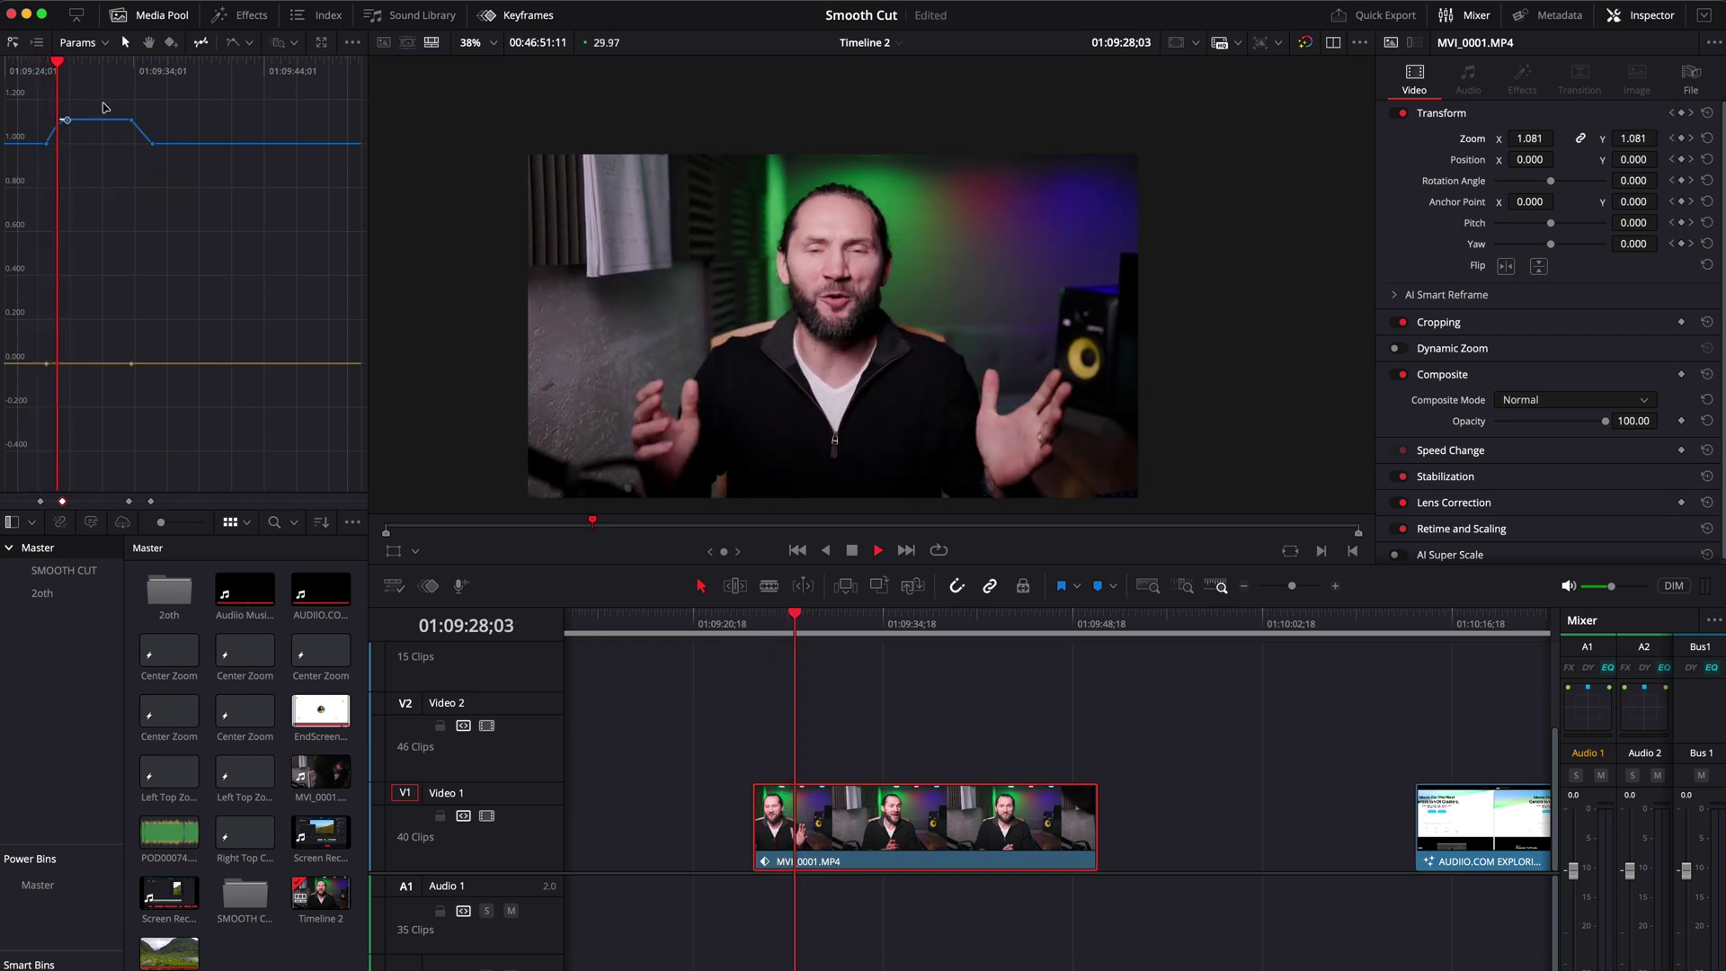
{"action": "key", "text": "space"}
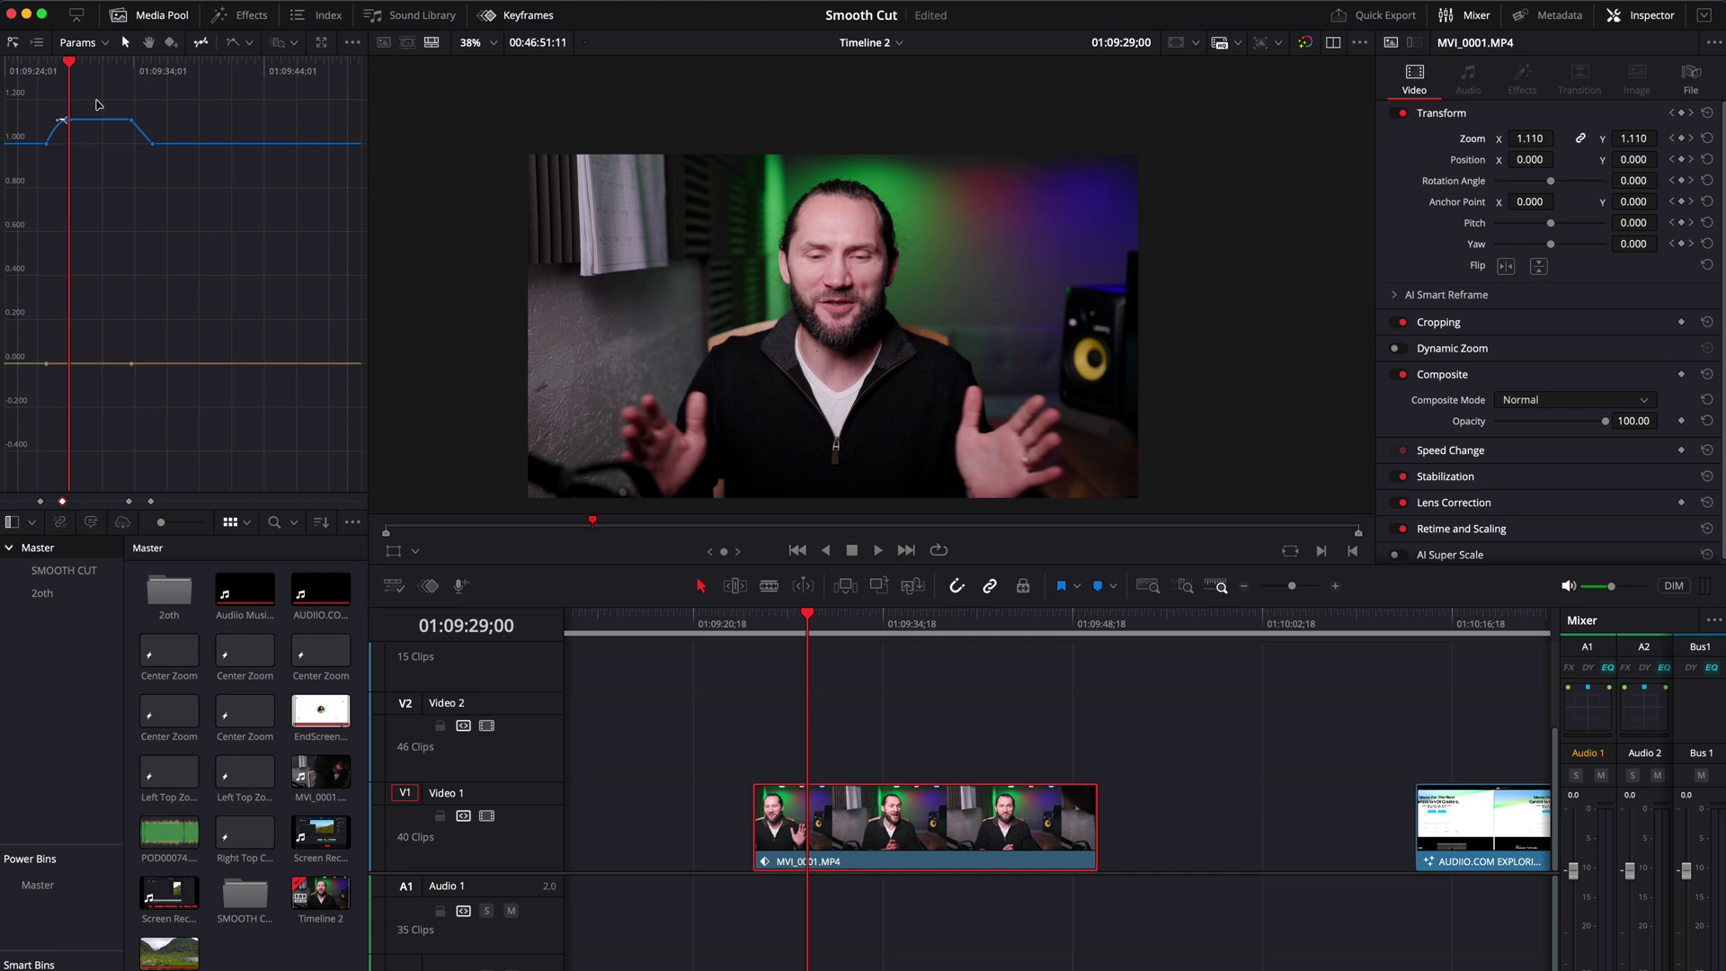
{"action": "left_click", "coordinate": [122, 69]}
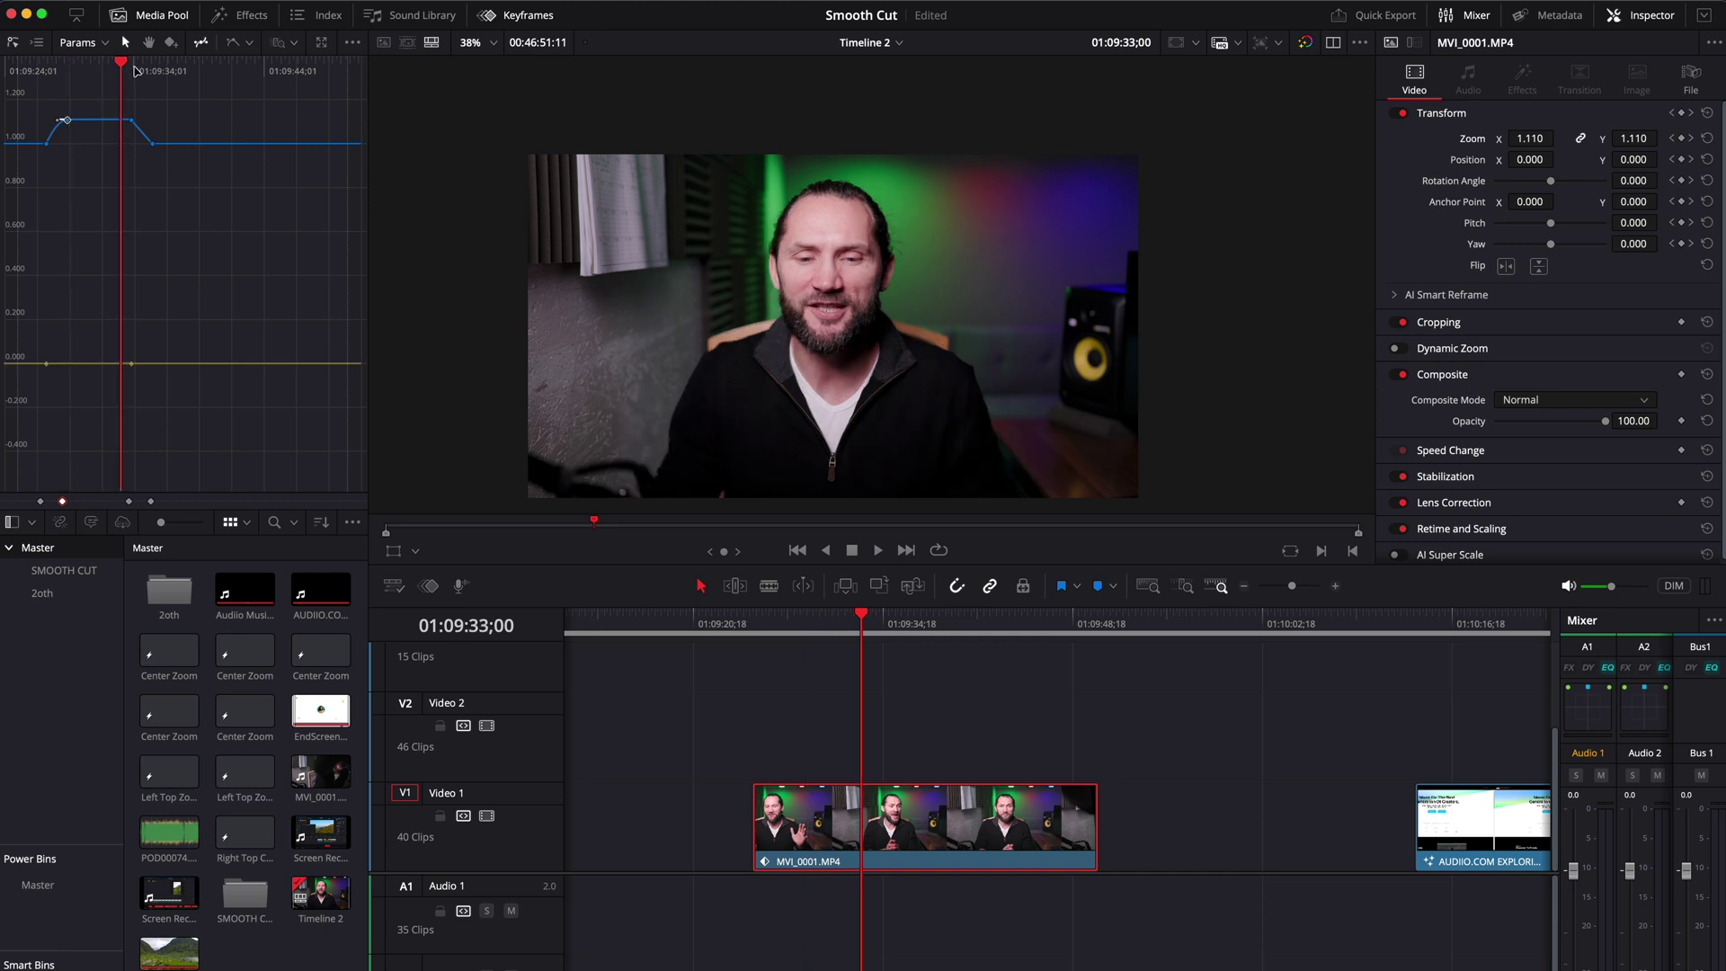
{"action": "key", "text": "space"}
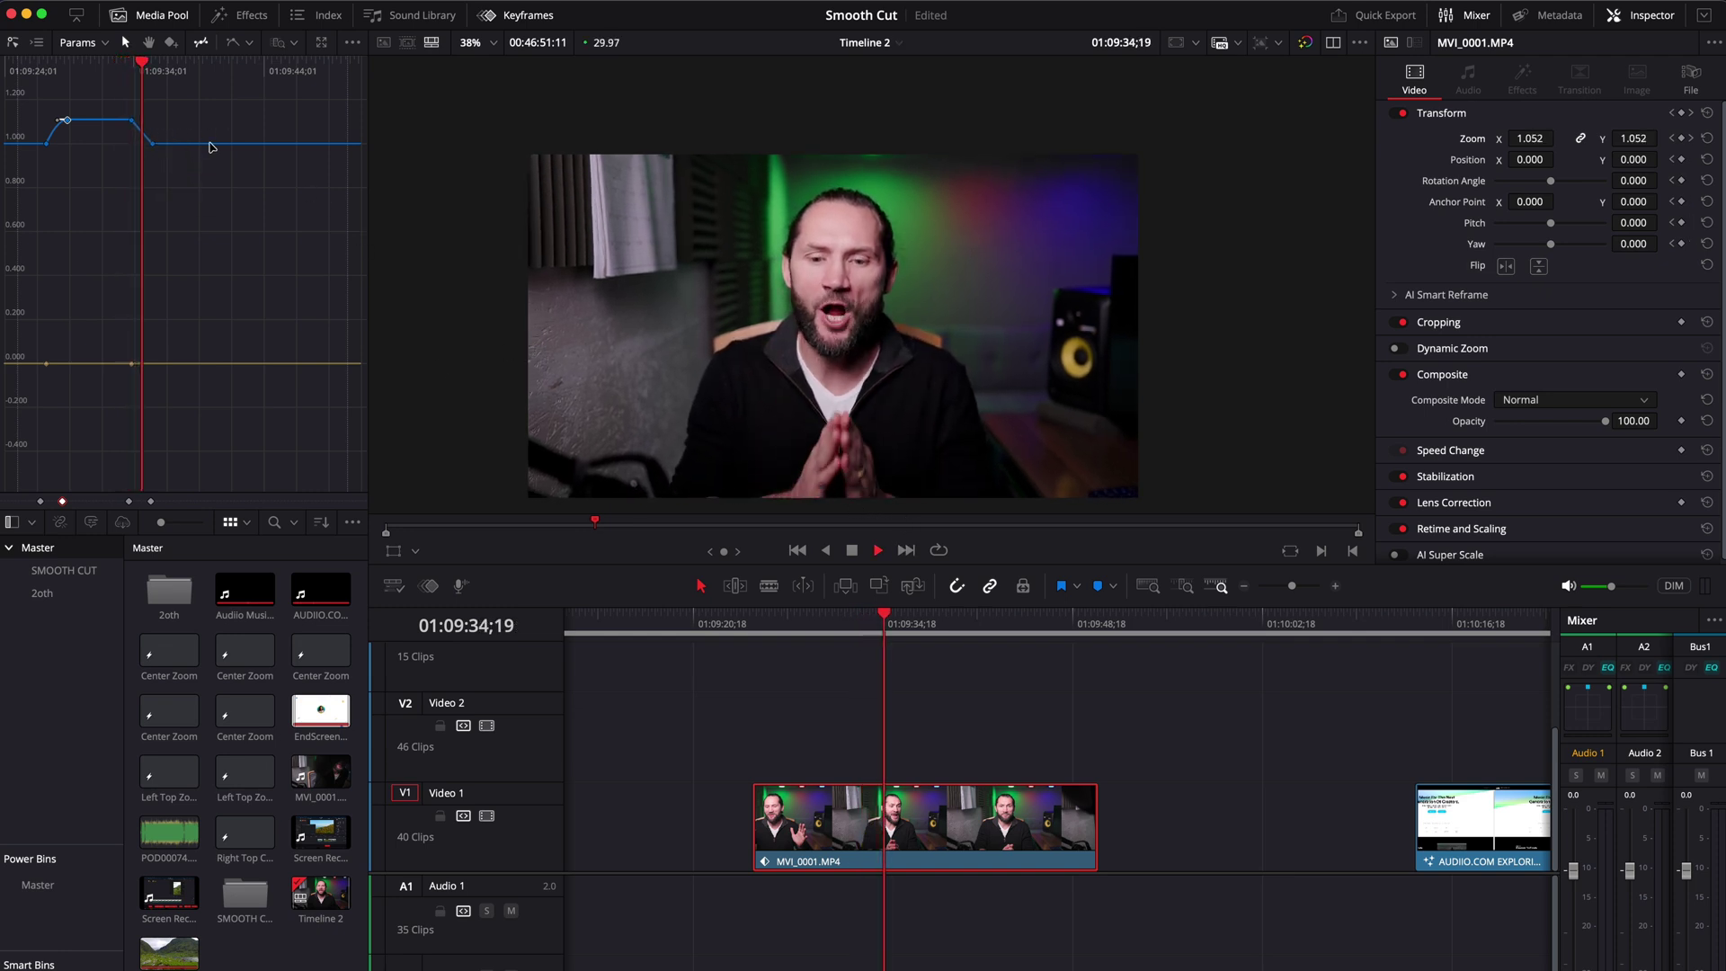
{"action": "key", "text": "space"}
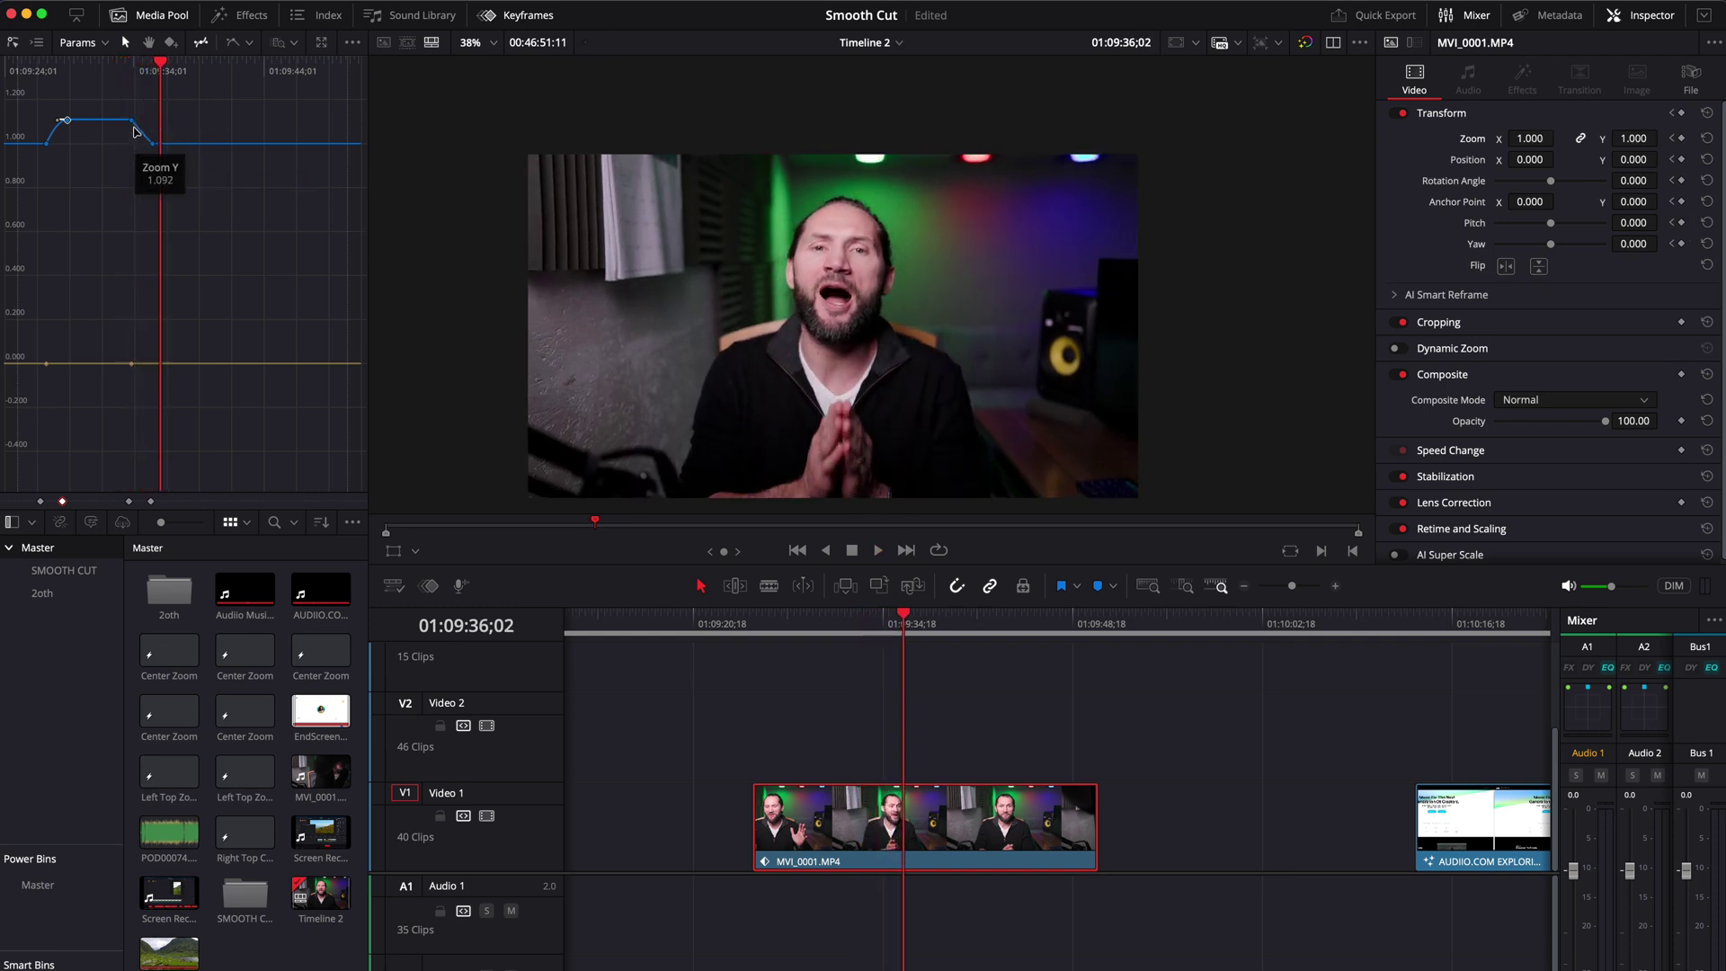
Apply Ease In to the third zoom keyframe at 01:09:33;23, where the zoom-out starts
{"action": "left_click", "coordinate": [131, 119]}
{"action": "left_click_drag", "start_coordinate": [160, 68], "coordinate": [139, 74]}
{"action": "left_click", "coordinate": [241, 45]}
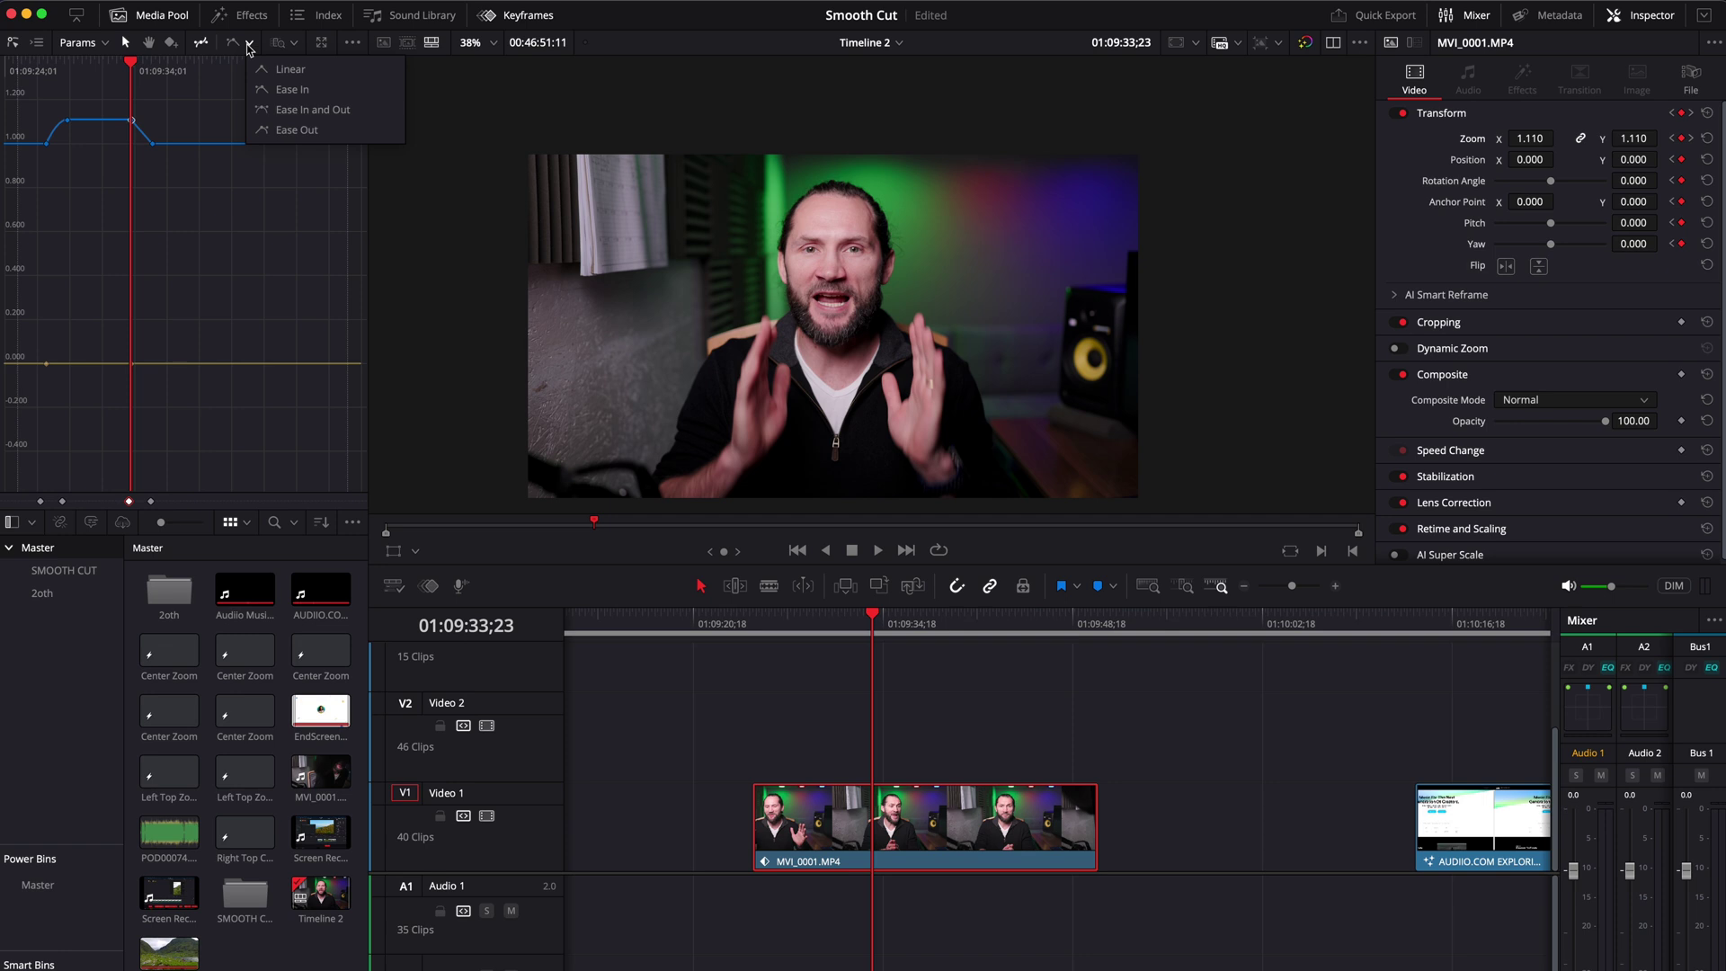
{"action": "left_click", "coordinate": [271, 90]}
Play back from just before the zoom-out to check its easing
{"action": "left_click_drag", "start_coordinate": [124, 70], "coordinate": [99, 69]}
{"action": "key", "text": "space"}
{"action": "key", "text": "space"}
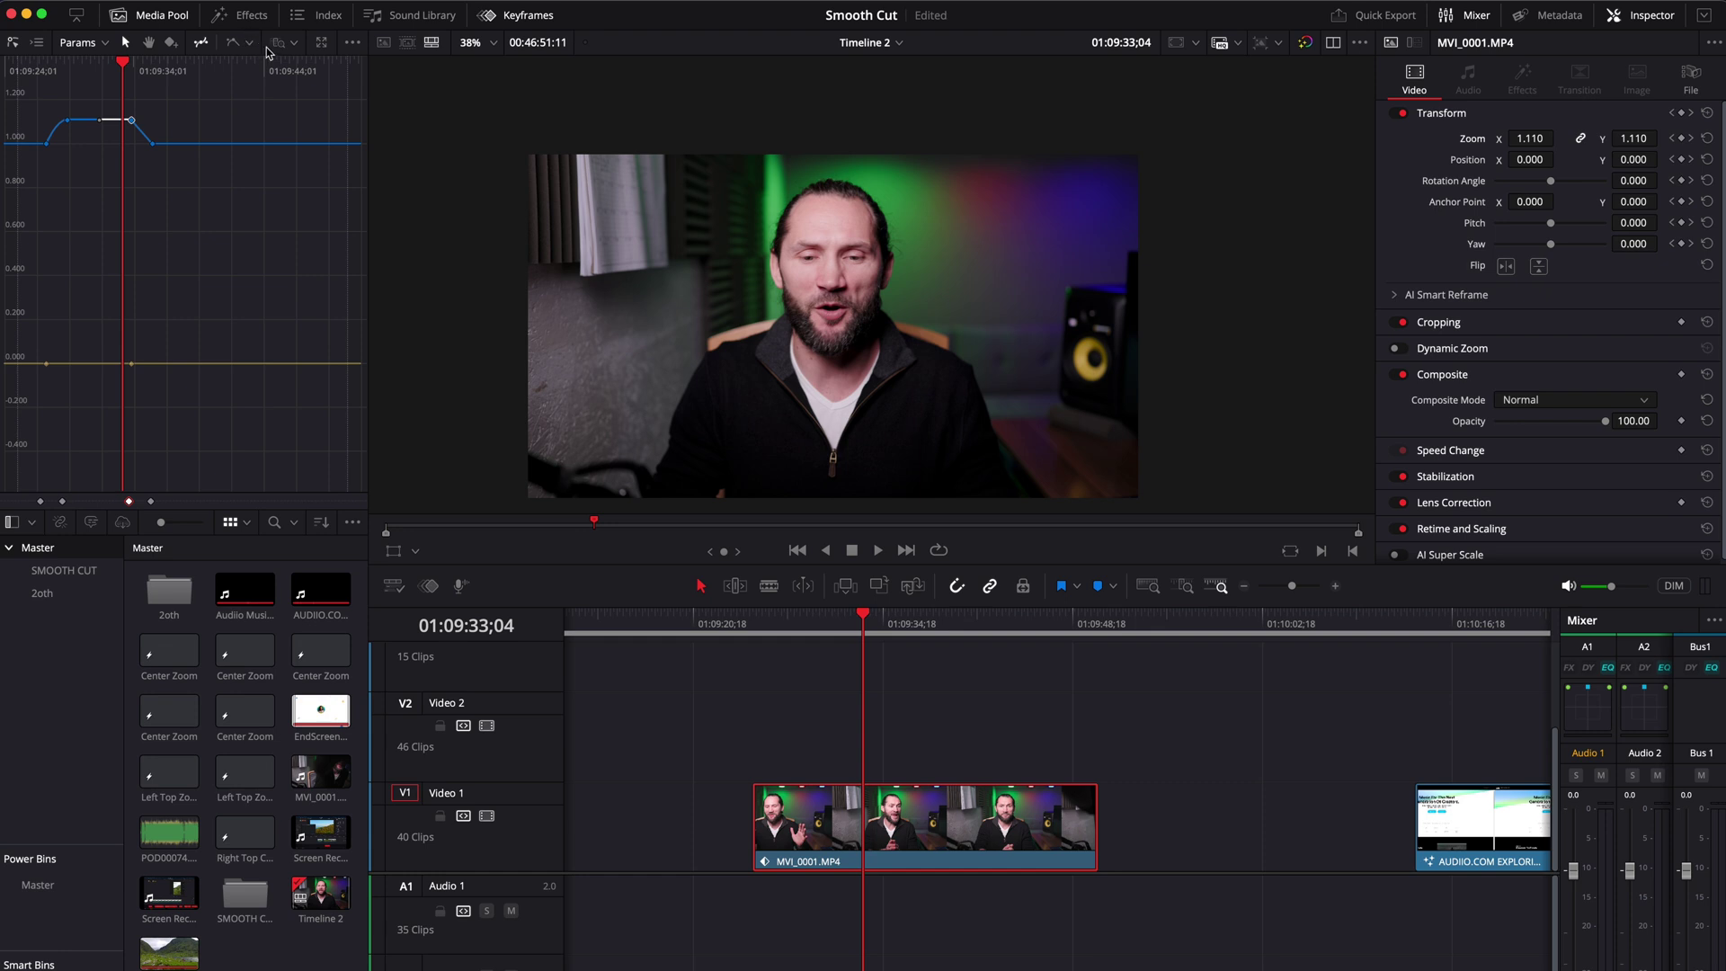
Apply Ease In to the fourth zoom keyframe, where the zoom-out ends
{"action": "left_click", "coordinate": [153, 142]}
{"action": "left_click_drag", "start_coordinate": [125, 61], "coordinate": [150, 65]}
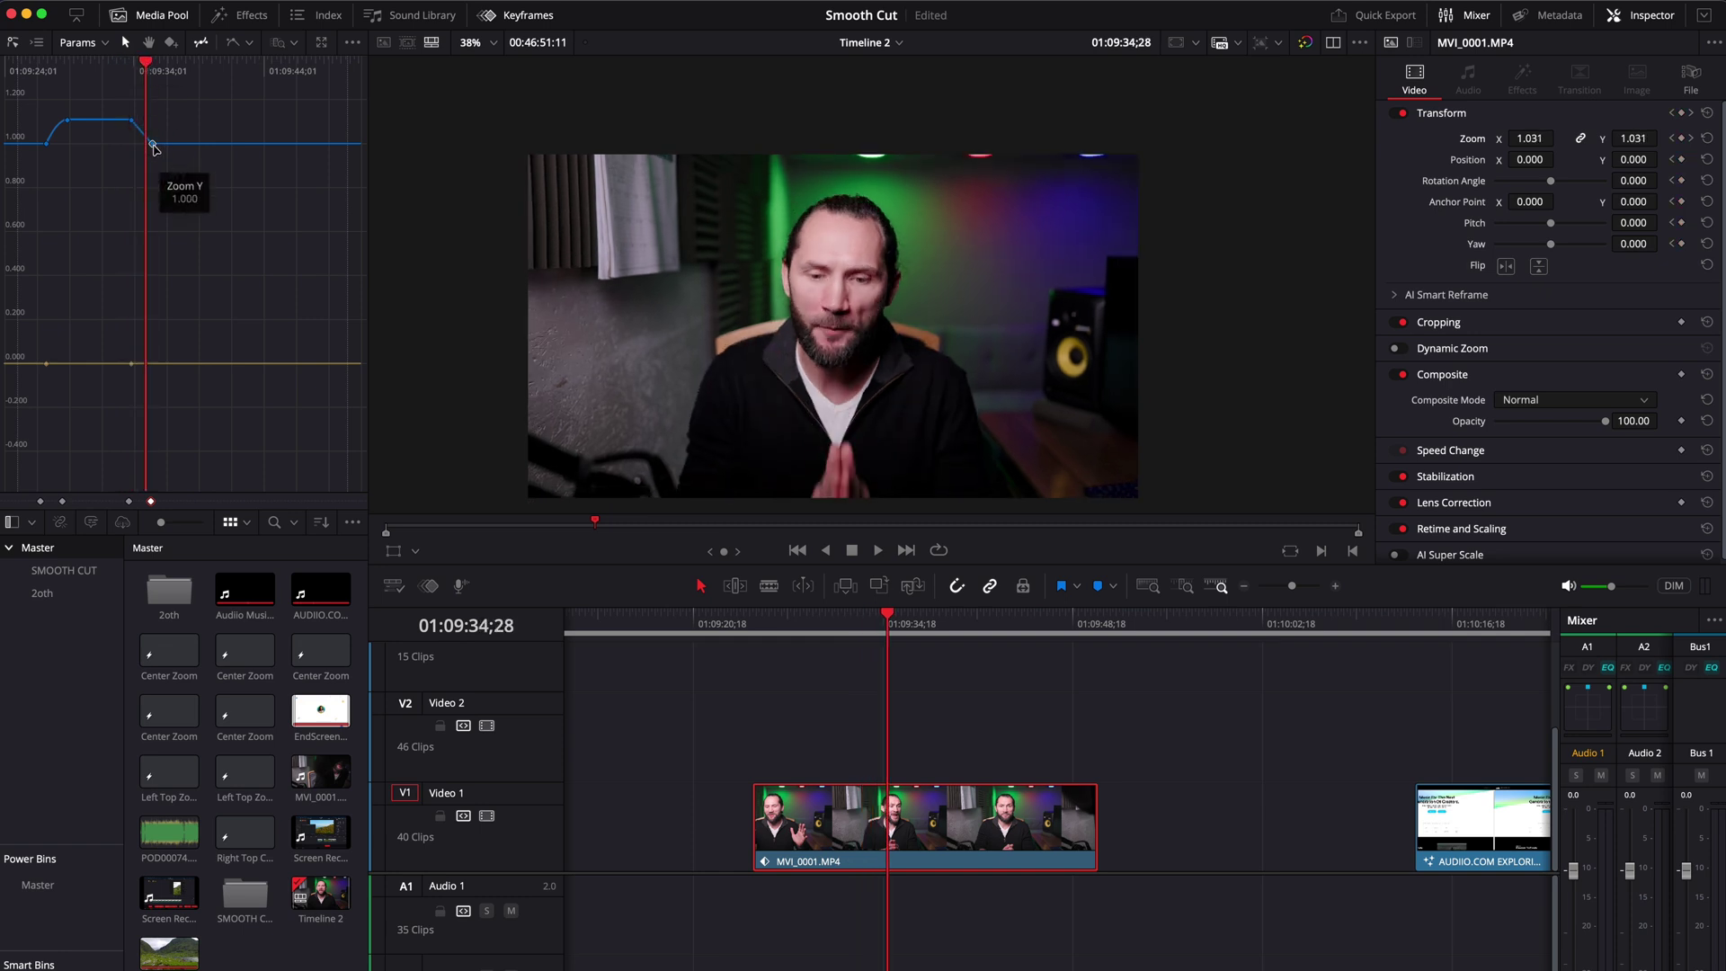
{"action": "left_click", "coordinate": [249, 44]}
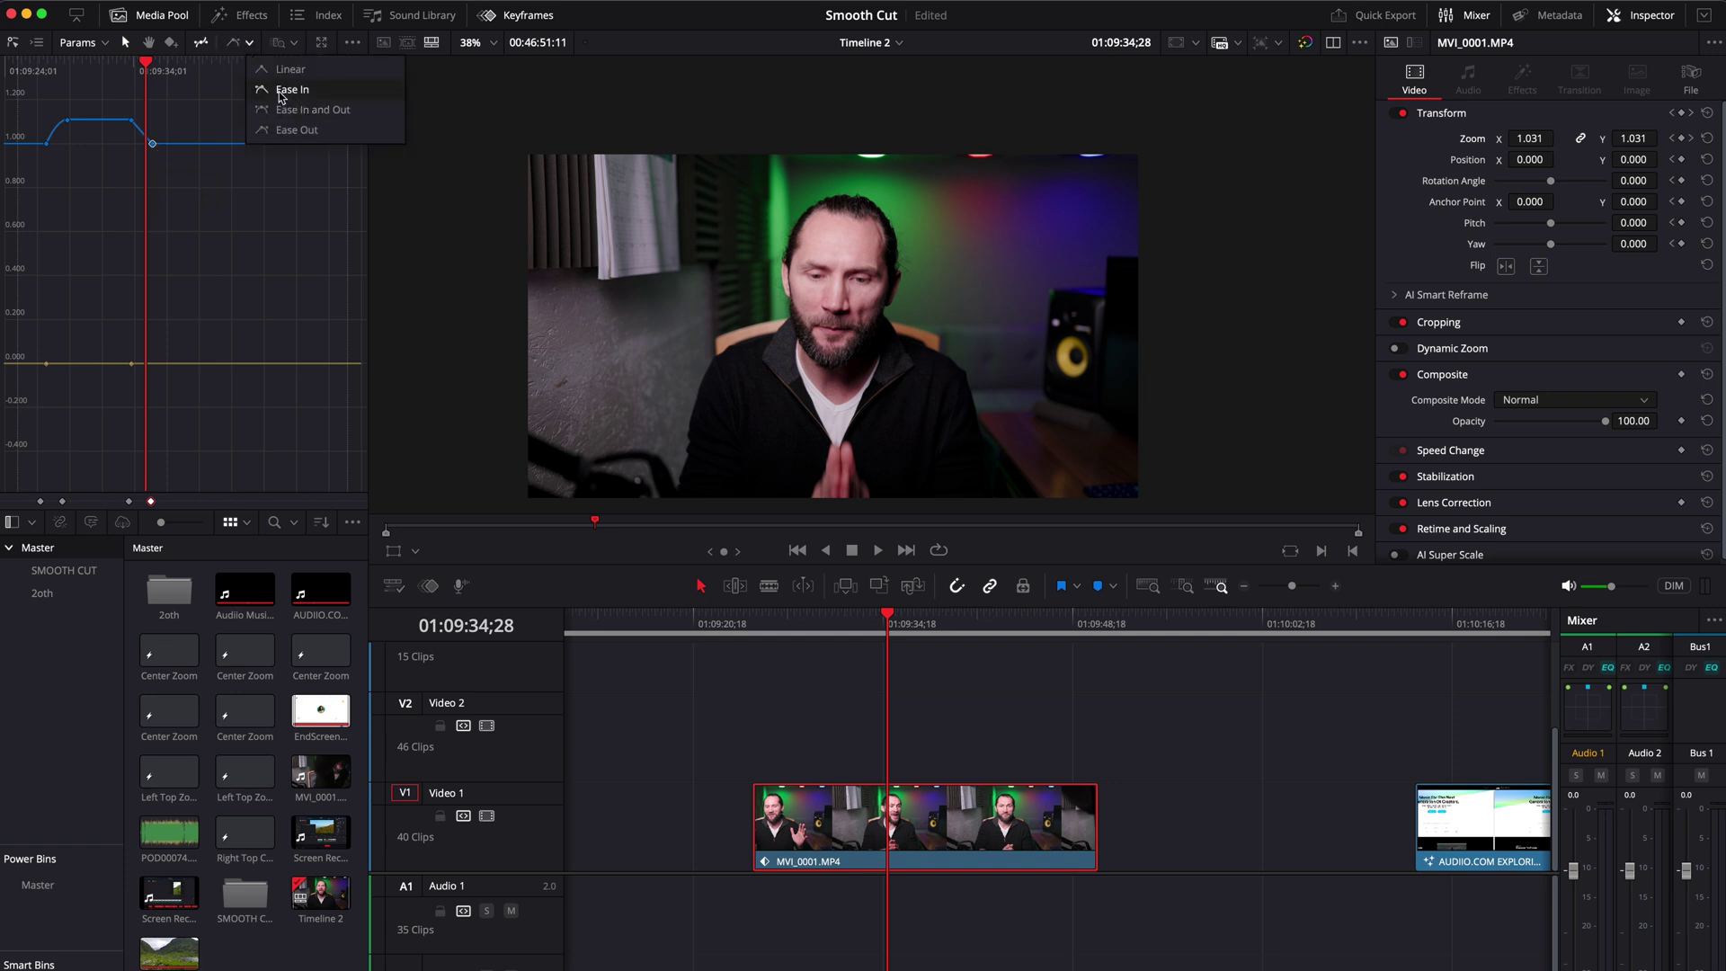
{"action": "left_click", "coordinate": [280, 91]}
Play back the zoom-out from its start keyframe at 01:09:33;23 and examine the shape of its eased curve
{"action": "left_click", "coordinate": [130, 67]}
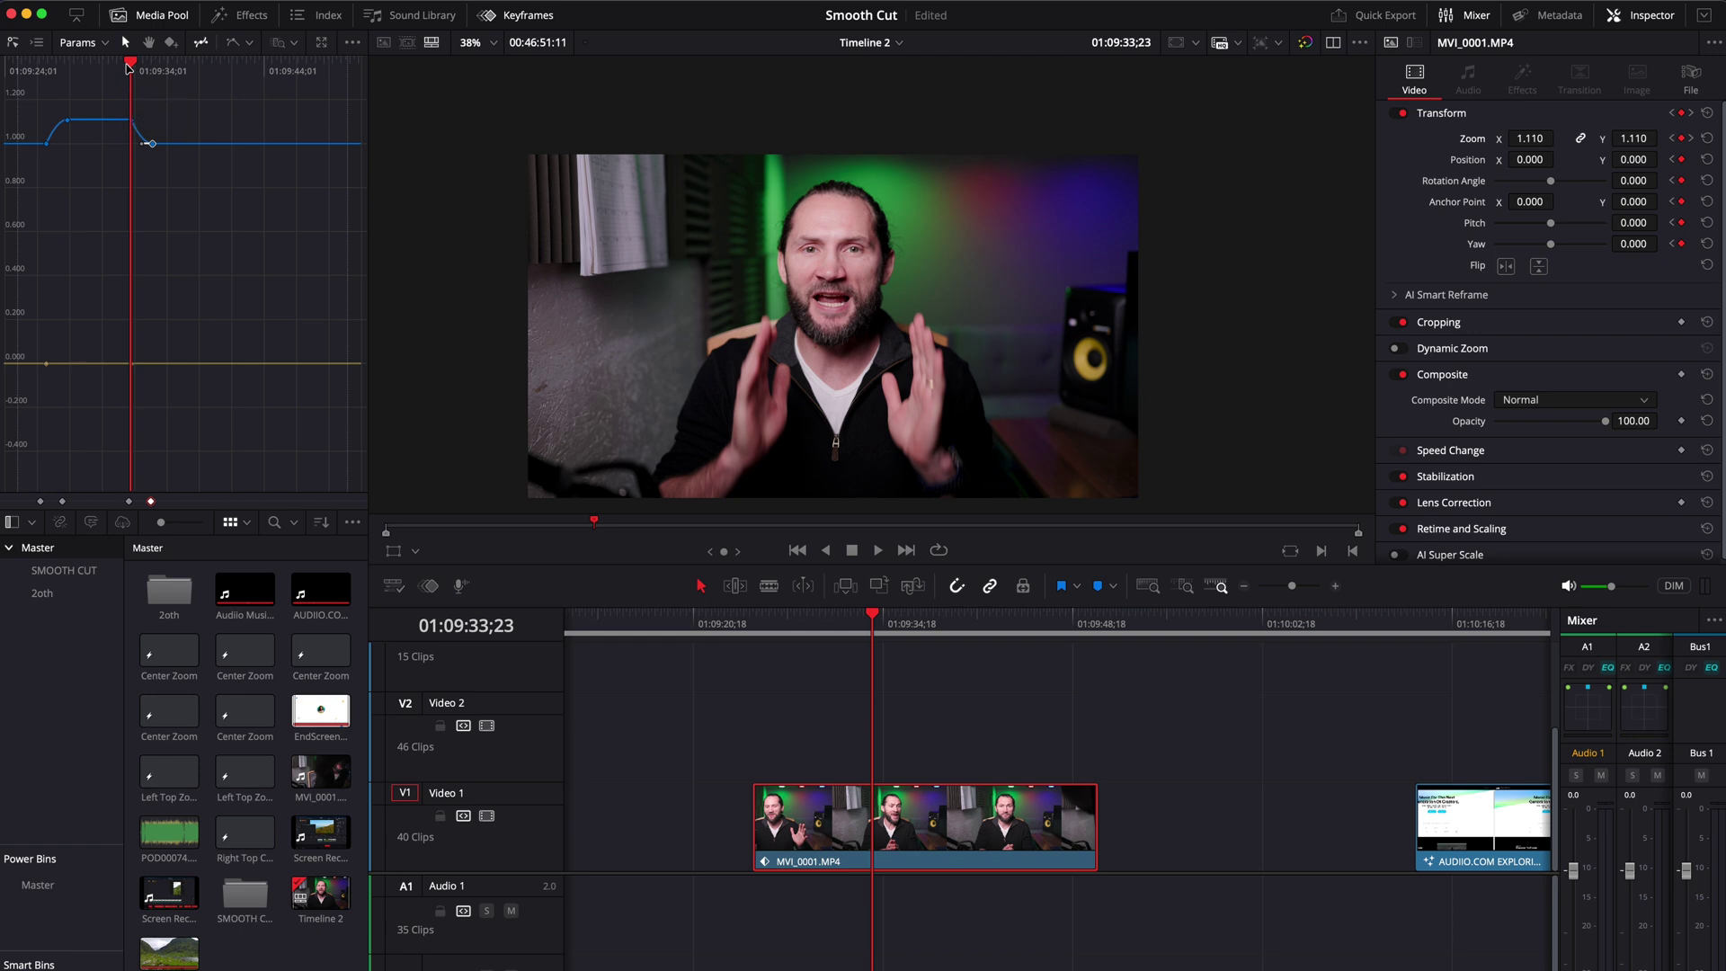
{"action": "key", "text": "space"}
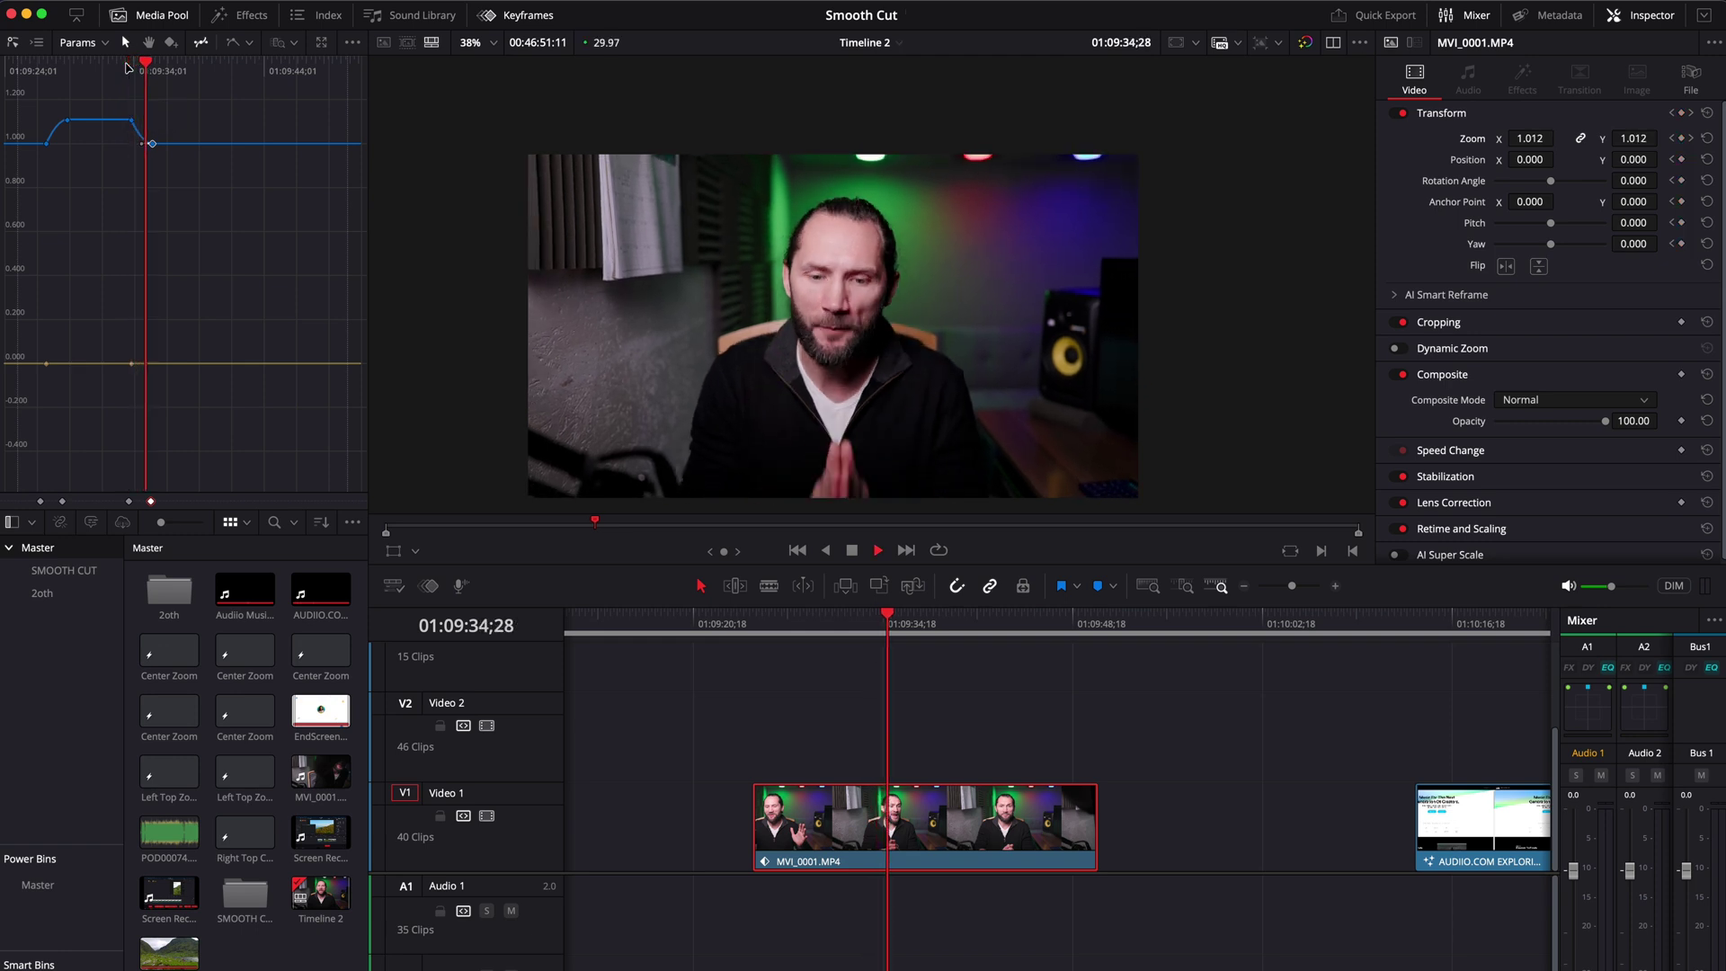
{"action": "key", "text": "space"}
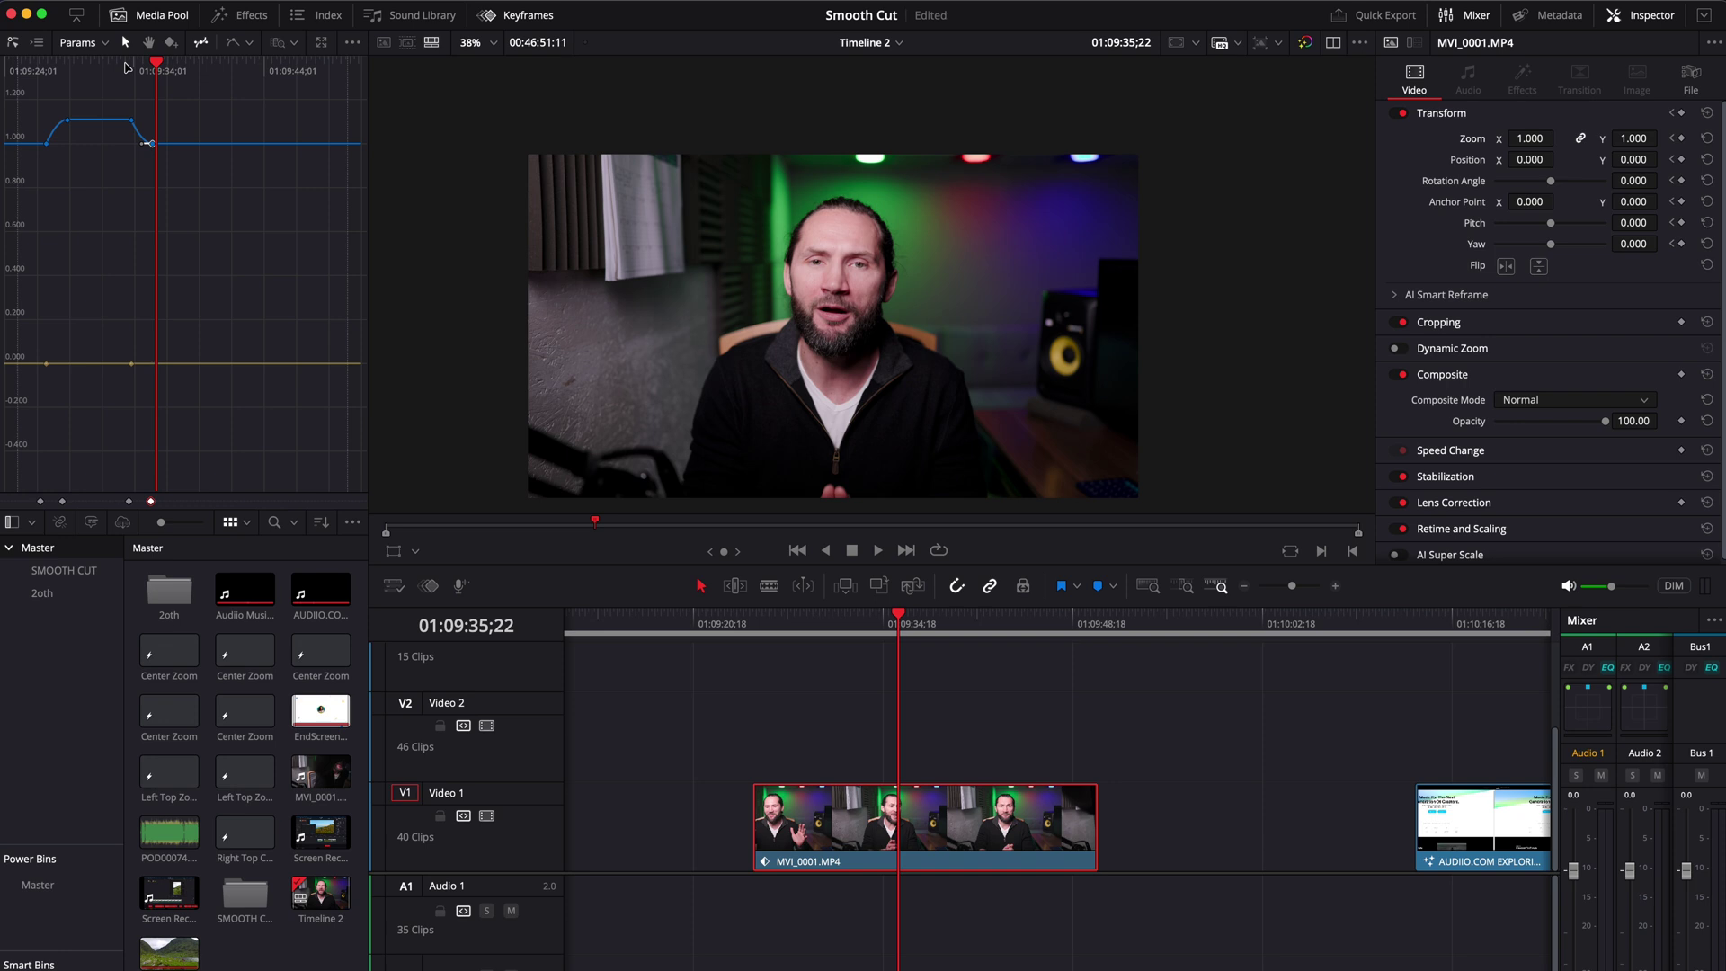
{"action": "left_click", "coordinate": [133, 68]}
{"action": "scroll", "coordinate": [186, 157], "scroll_direction": "up", "scroll_amount": 5}
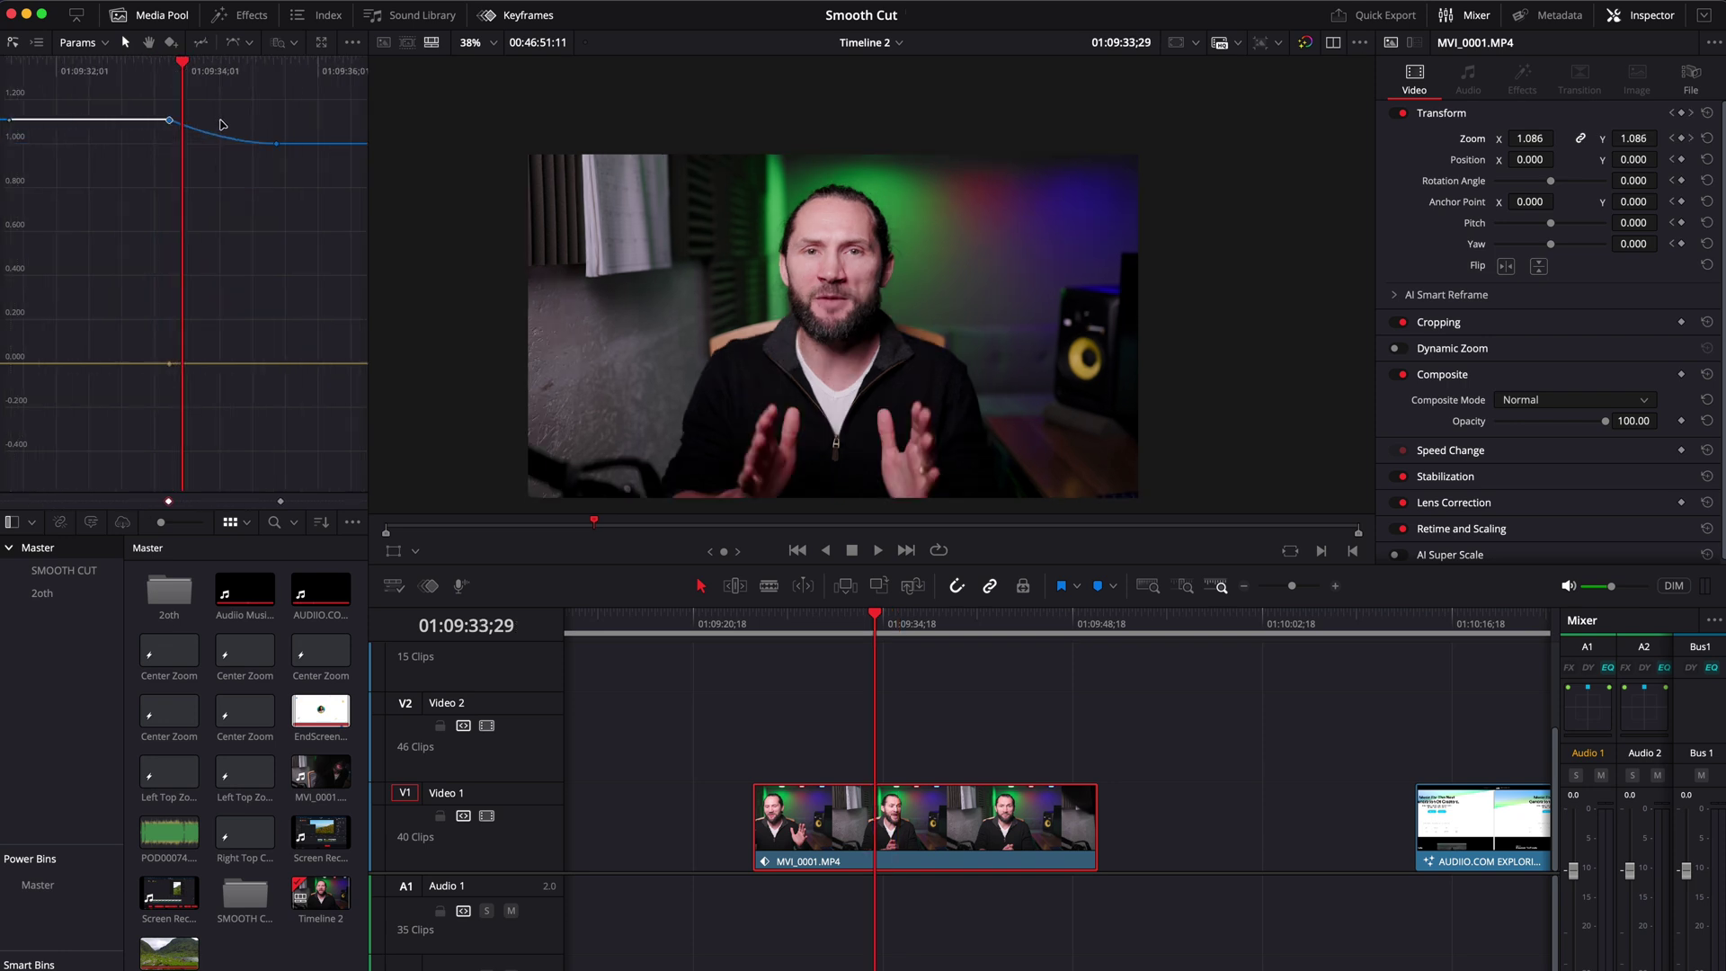
{"action": "scroll", "coordinate": [223, 124], "scroll_direction": "down", "scroll_amount": 4}
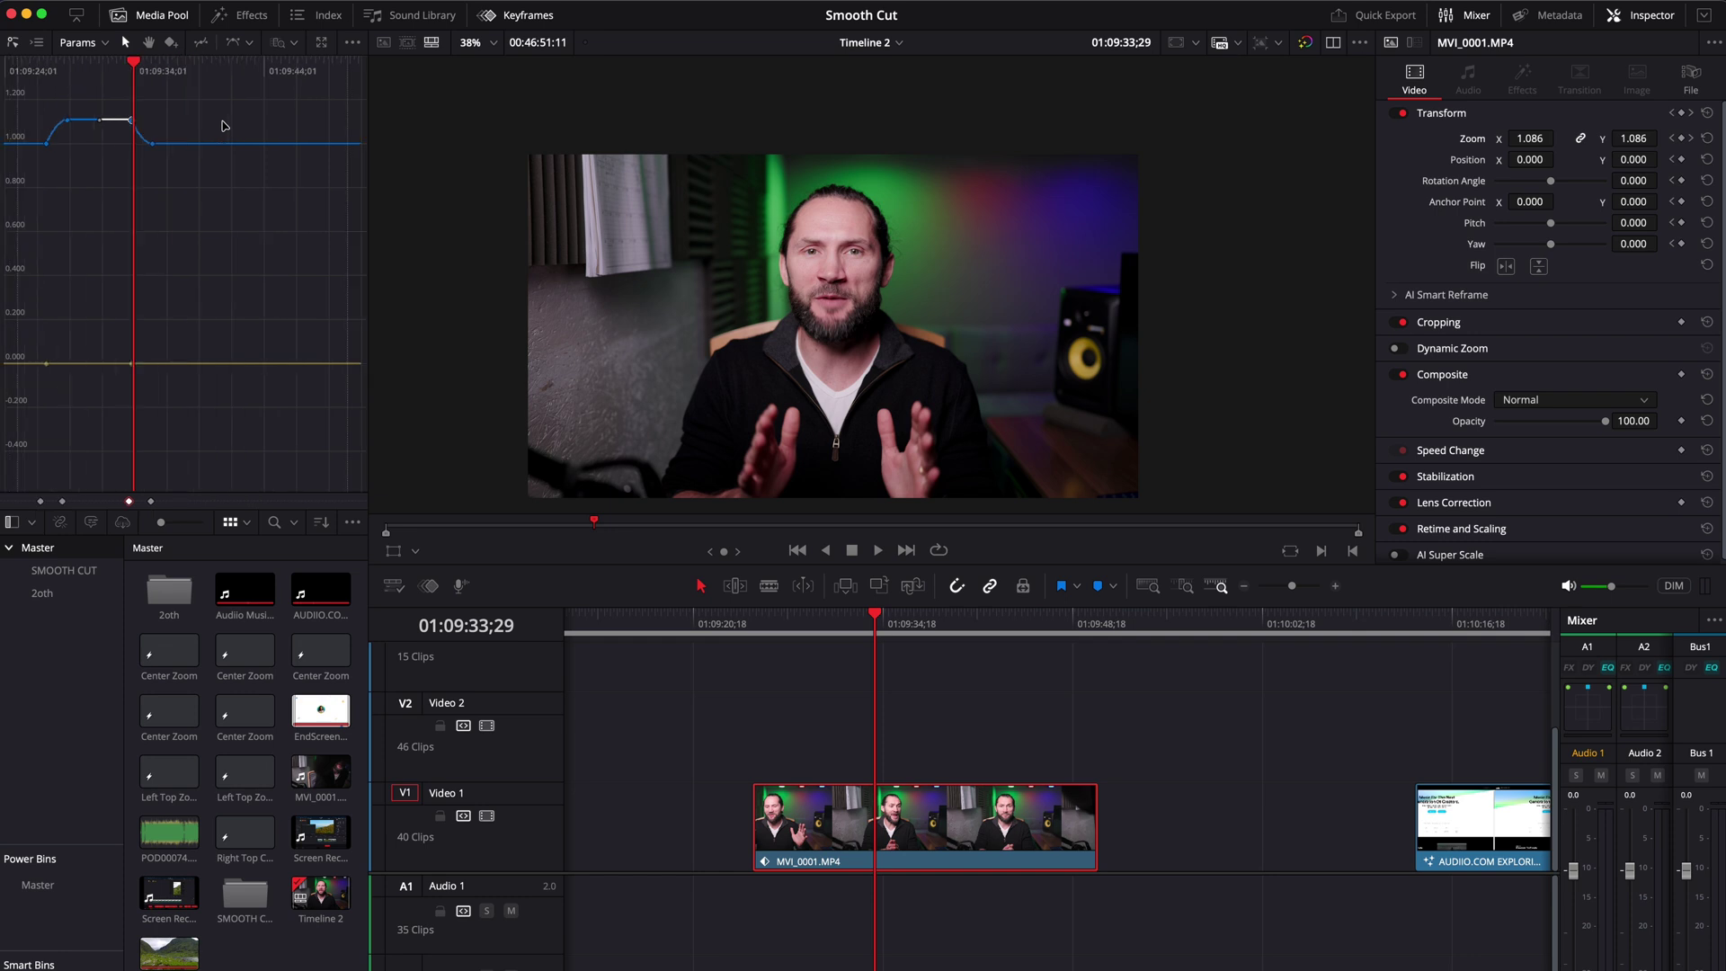
{"action": "scroll", "coordinate": [239, 95], "scroll_direction": "up", "scroll_amount": 2}
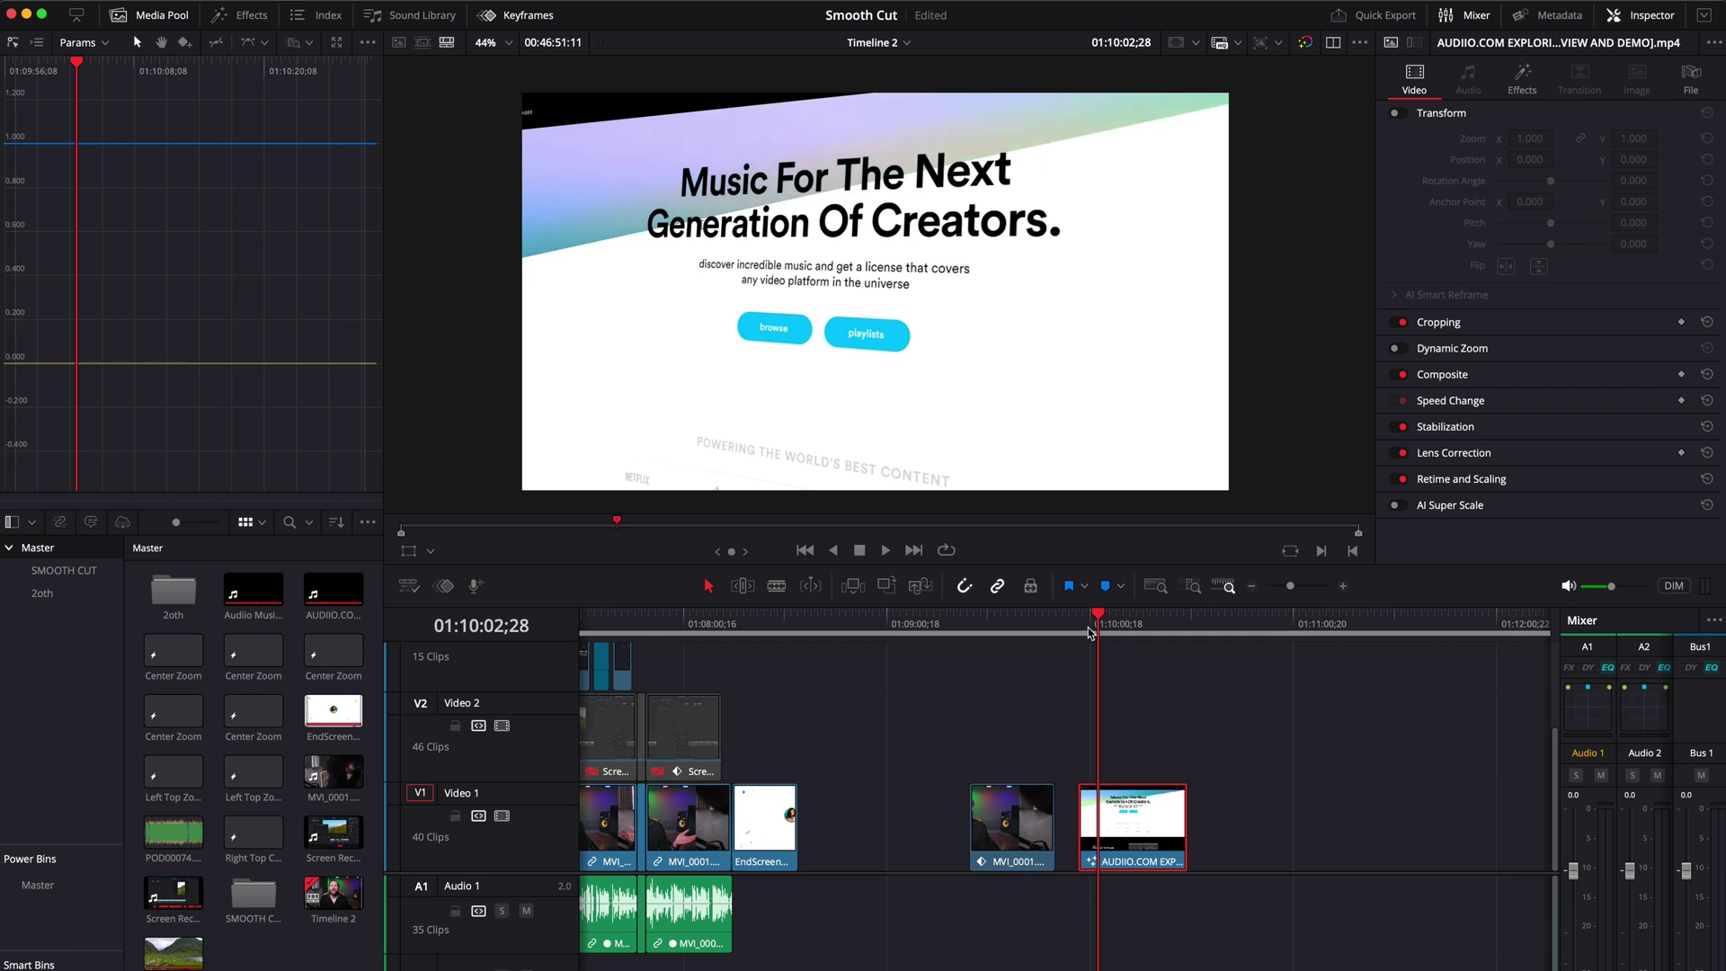
Play back parts of the AUDIIO.COM clip to review its tilted perspective effect
{"action": "key", "text": "space"}
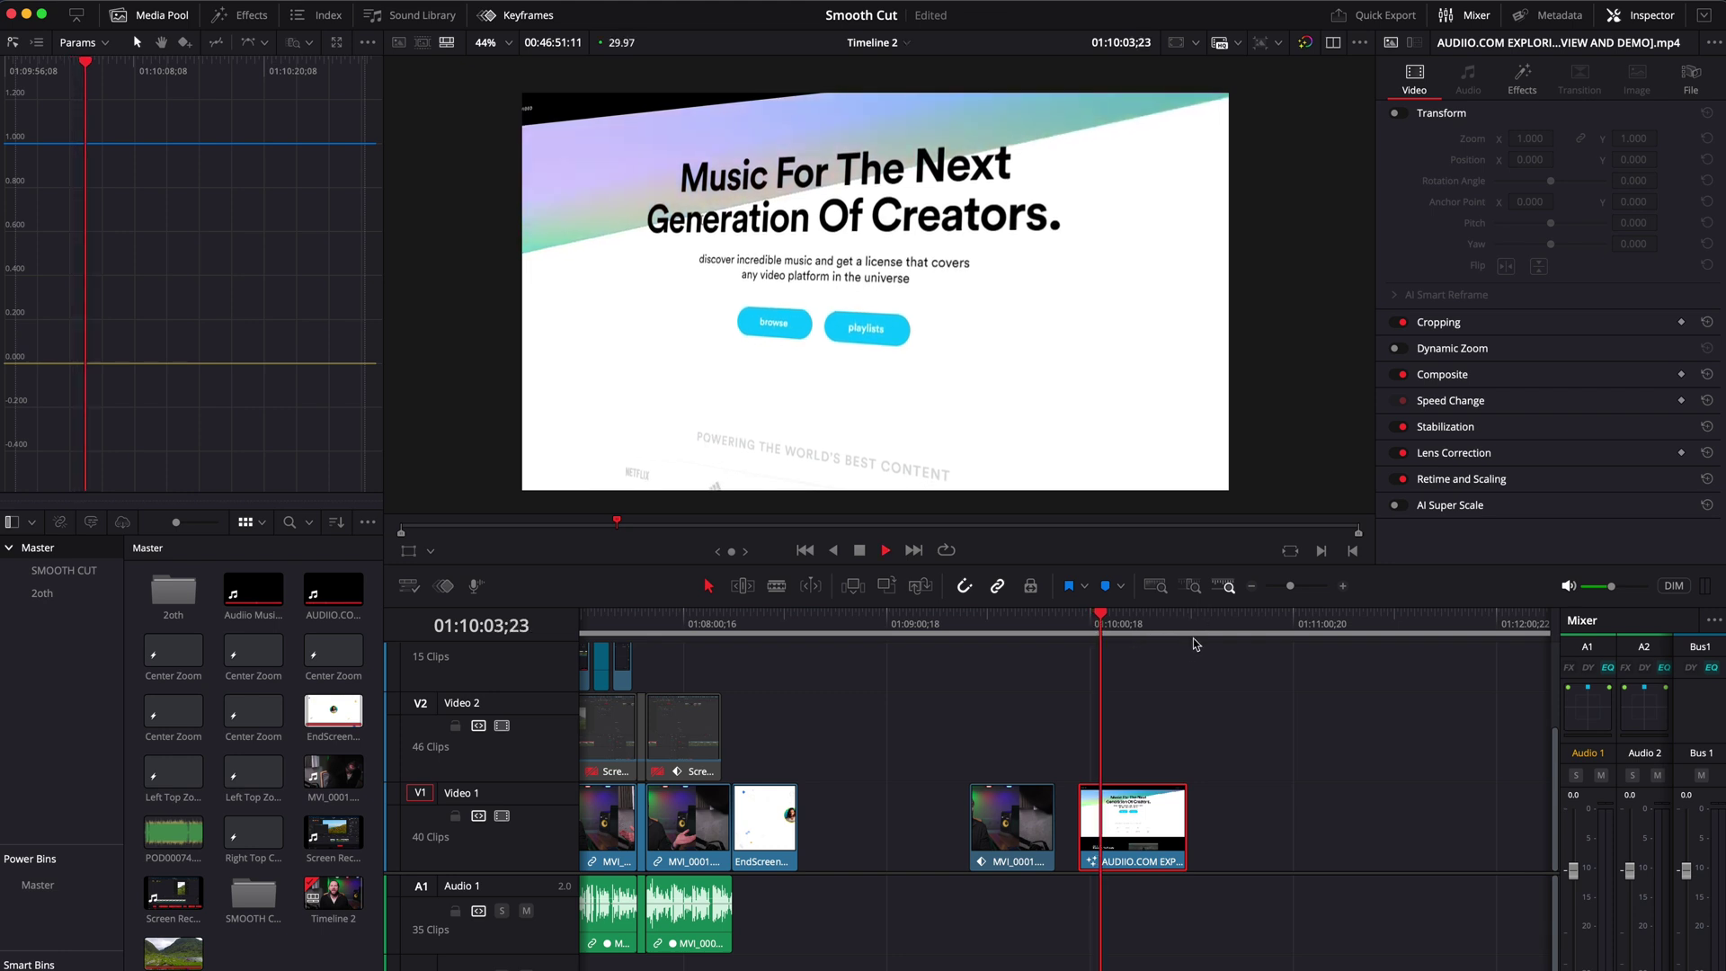
{"action": "left_click", "coordinate": [1127, 634]}
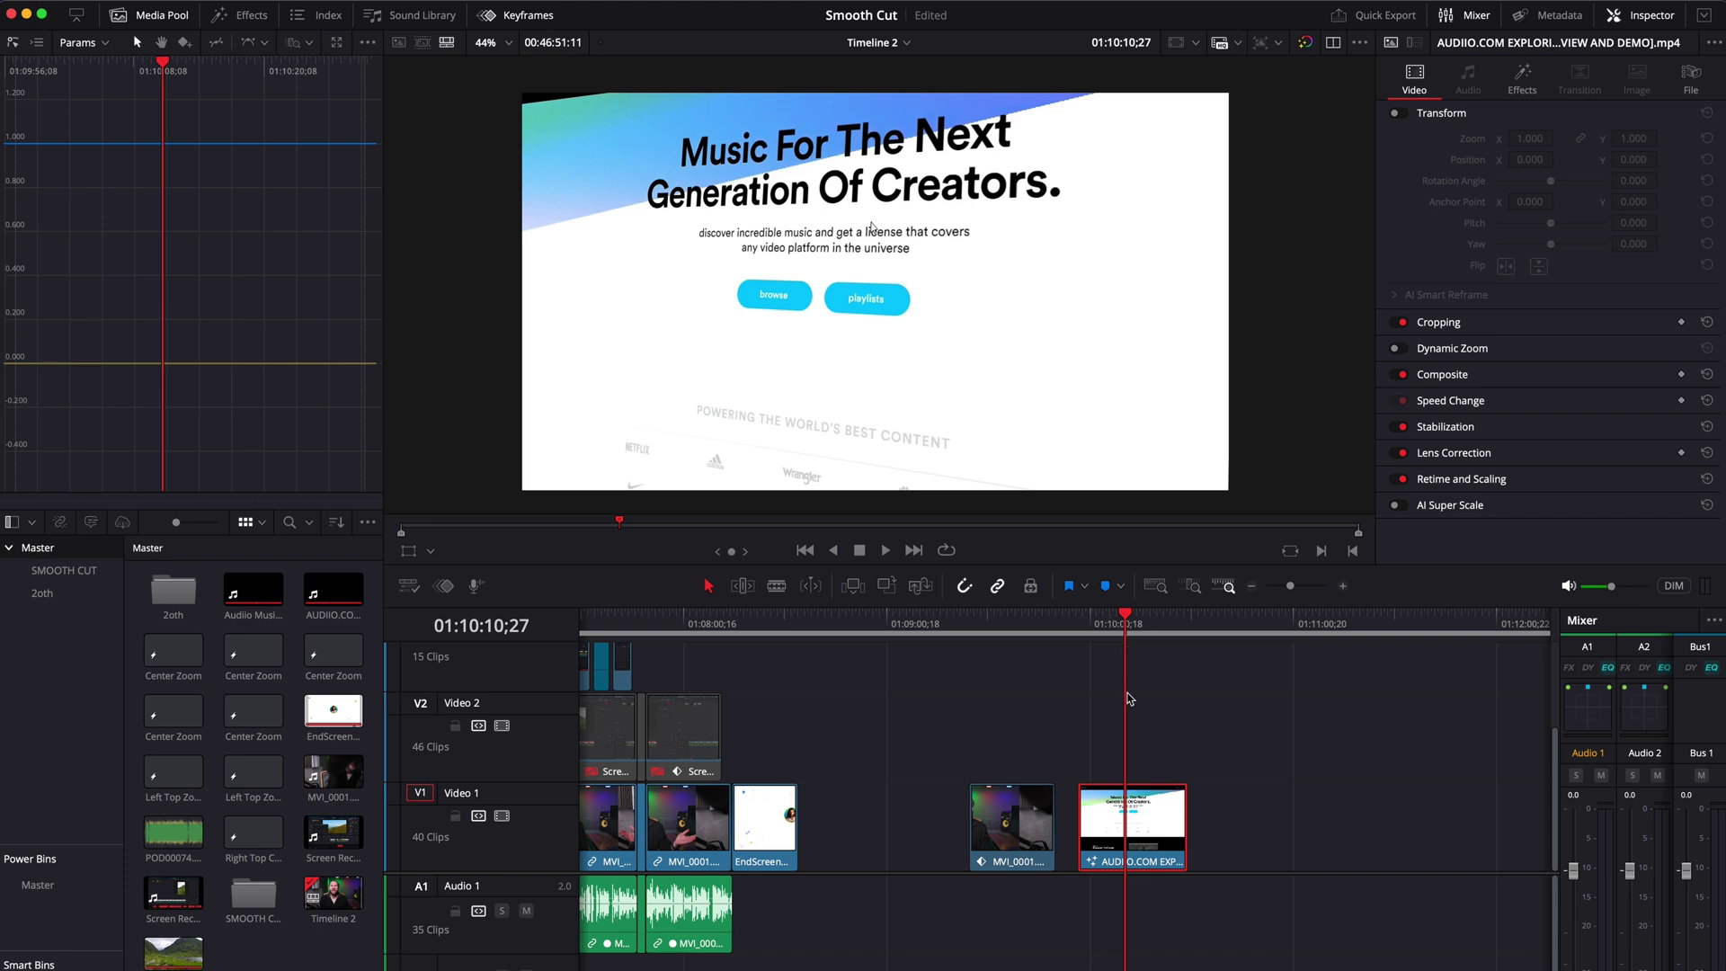
{"action": "key", "text": "space"}
{"action": "left_click", "coordinate": [1104, 663]}
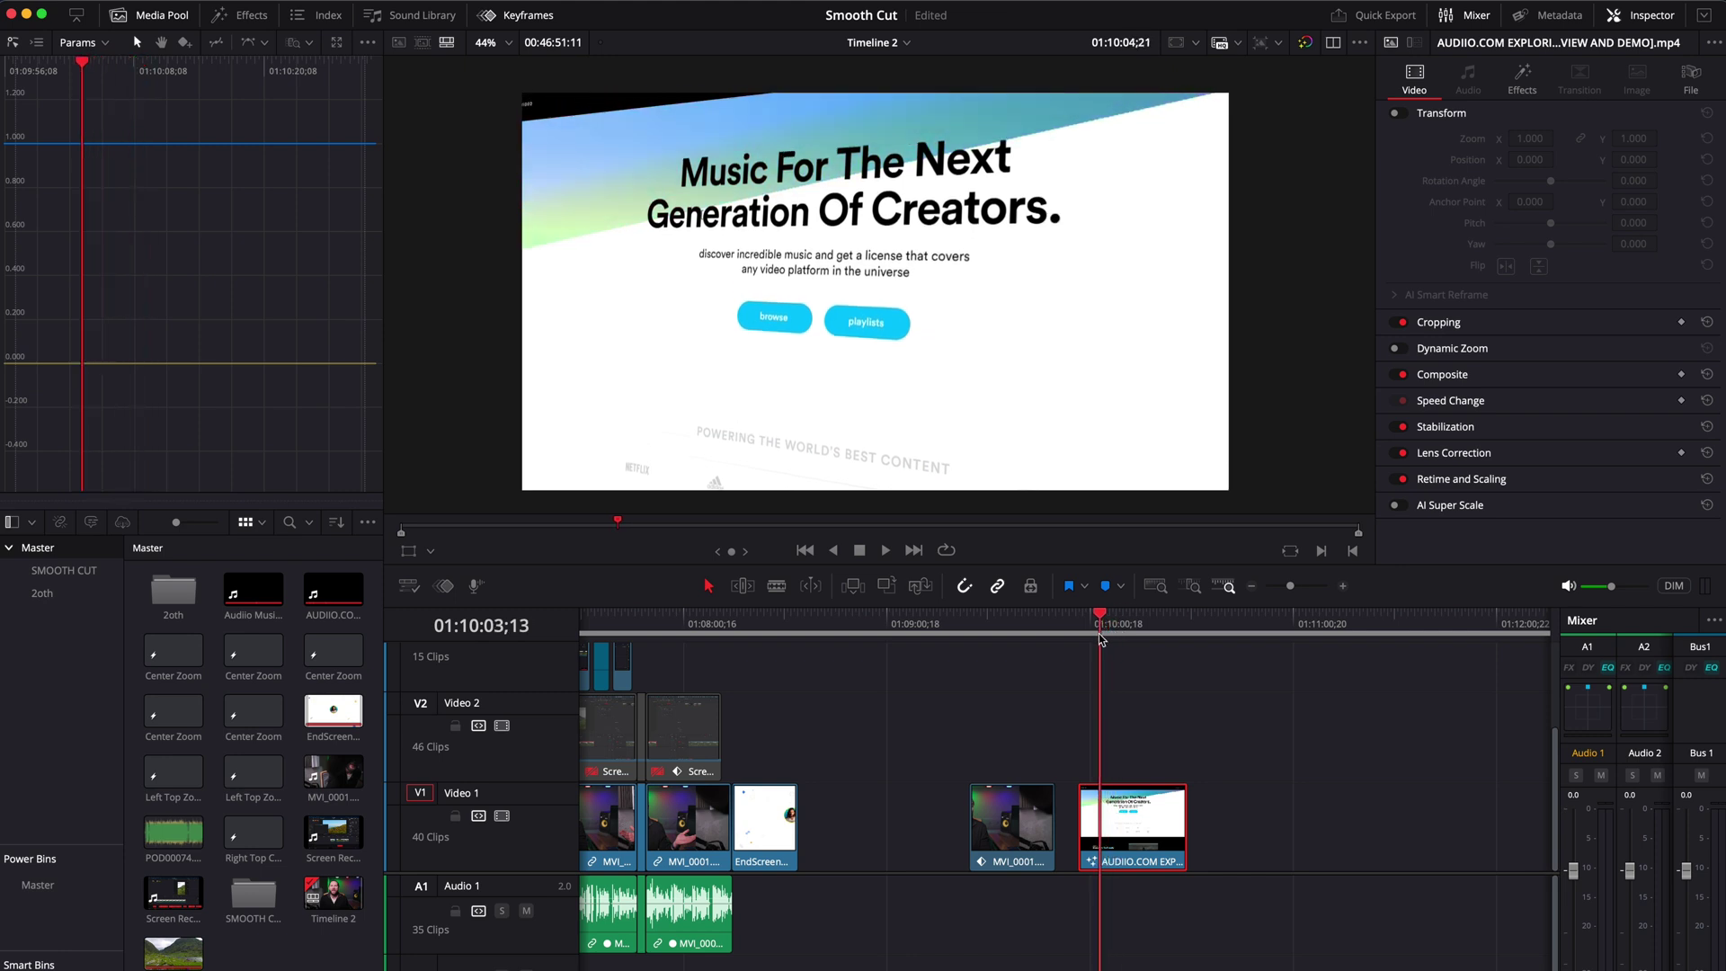
Delete the DVE effect from the AUDIIO.COM clip and enable its Transform settings
{"action": "left_click", "coordinate": [1522, 77]}
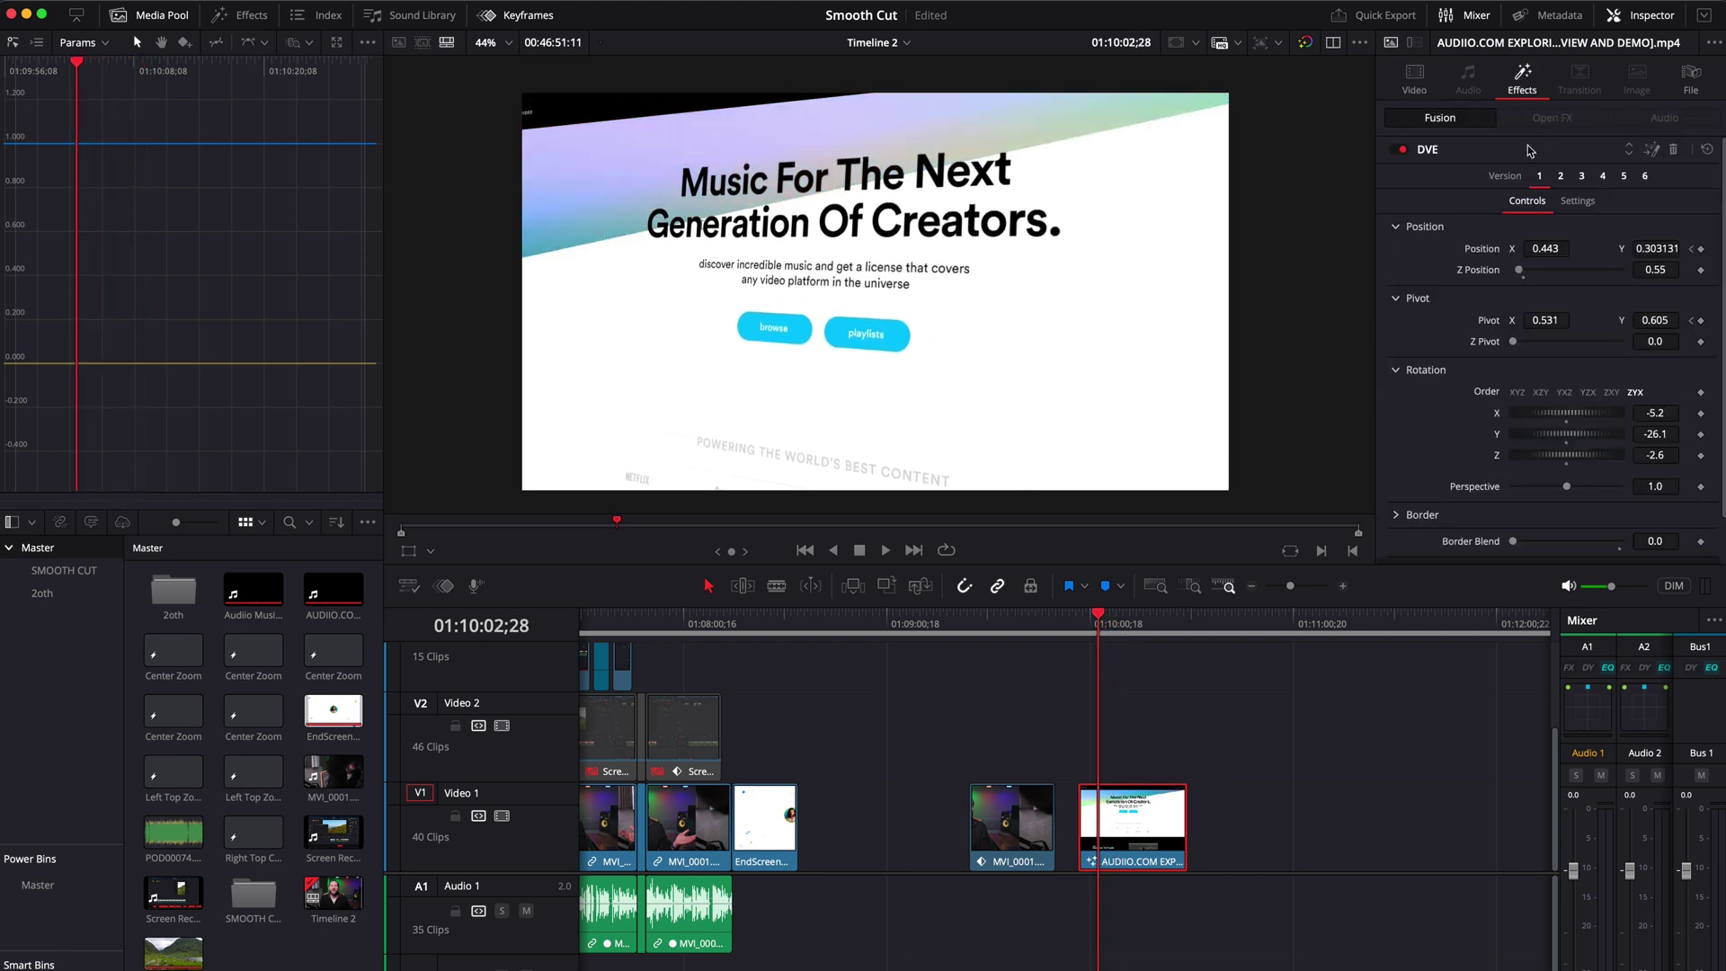
{"action": "left_click", "coordinate": [1674, 151]}
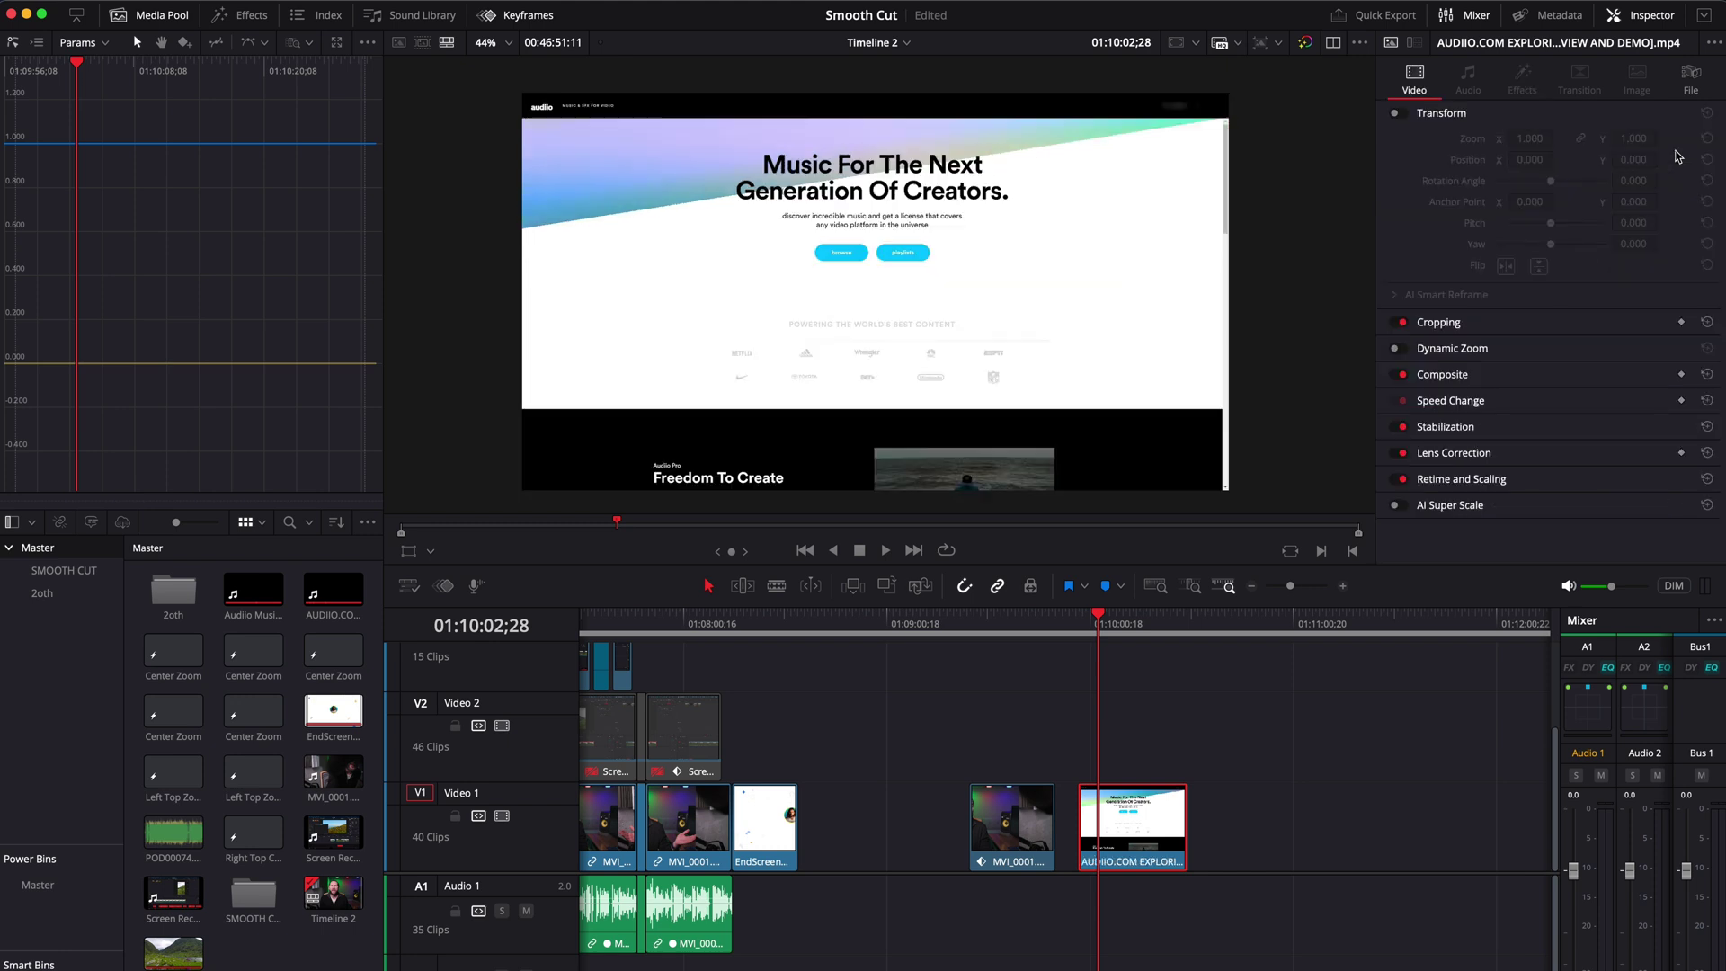
{"action": "key", "text": "space"}
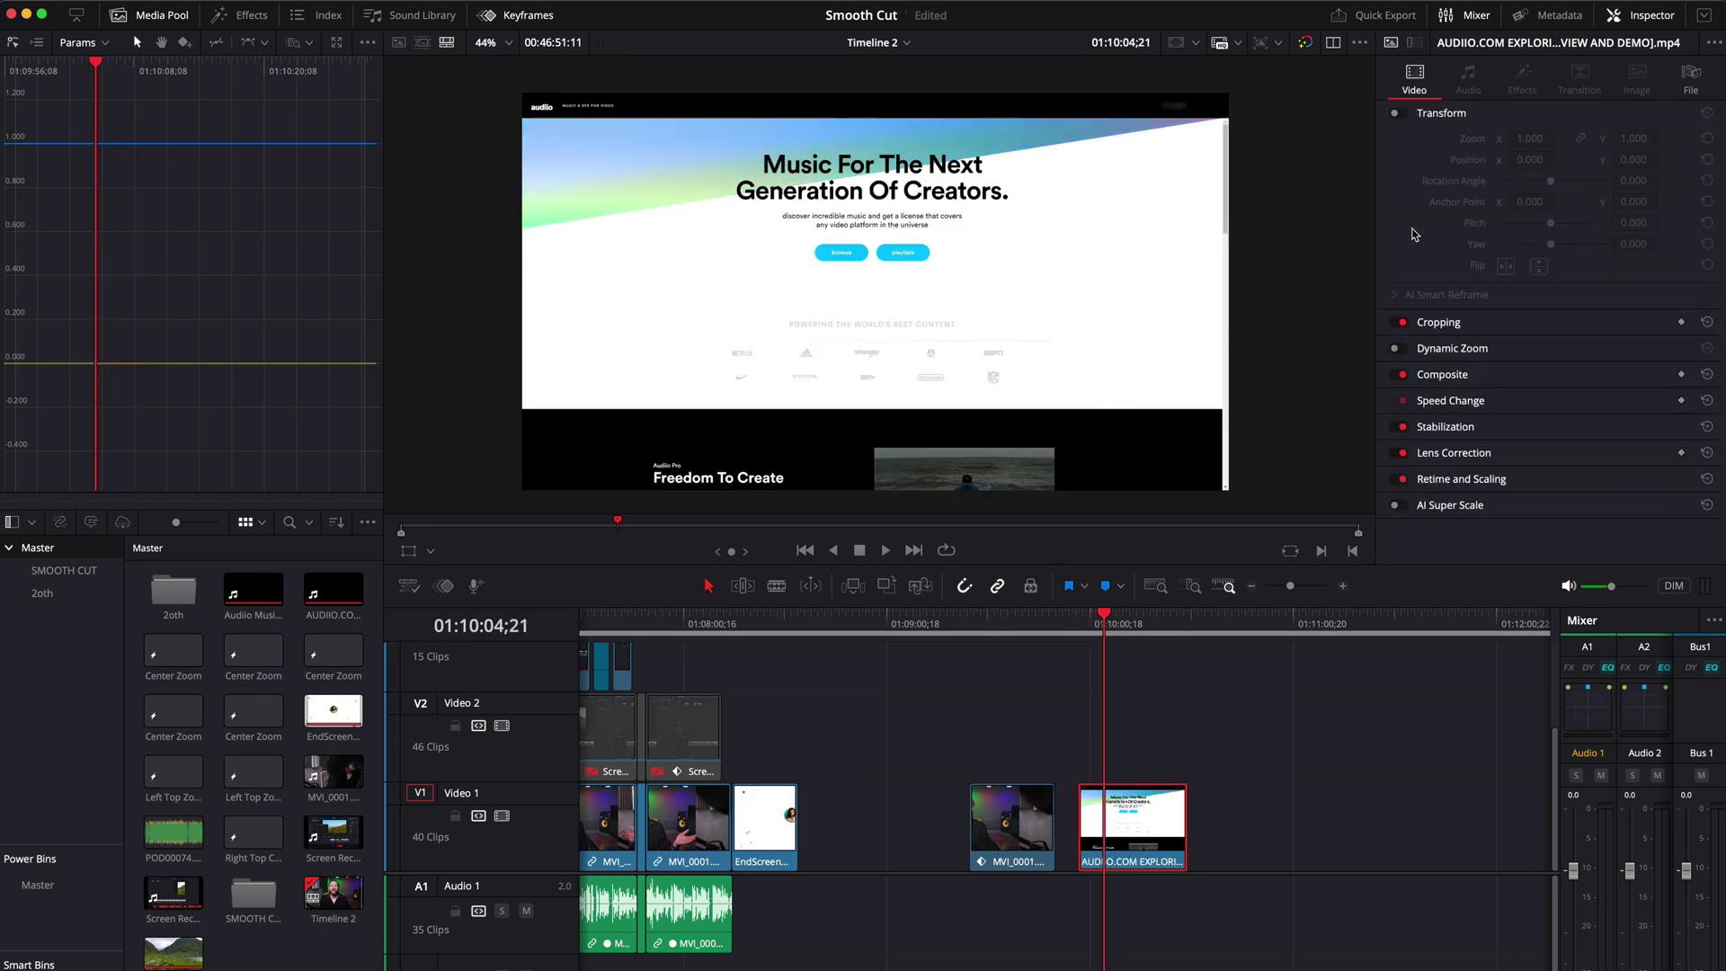
{"action": "left_click", "coordinate": [1398, 114]}
{"action": "mouse_move", "coordinate": [1099, 629]}
{"action": "left_mouse_down"}
{"action": "mouse_move", "coordinate": [1080, 630]}
{"action": "mouse_move", "coordinate": [1095, 630]}
{"action": "left_mouse_up"}
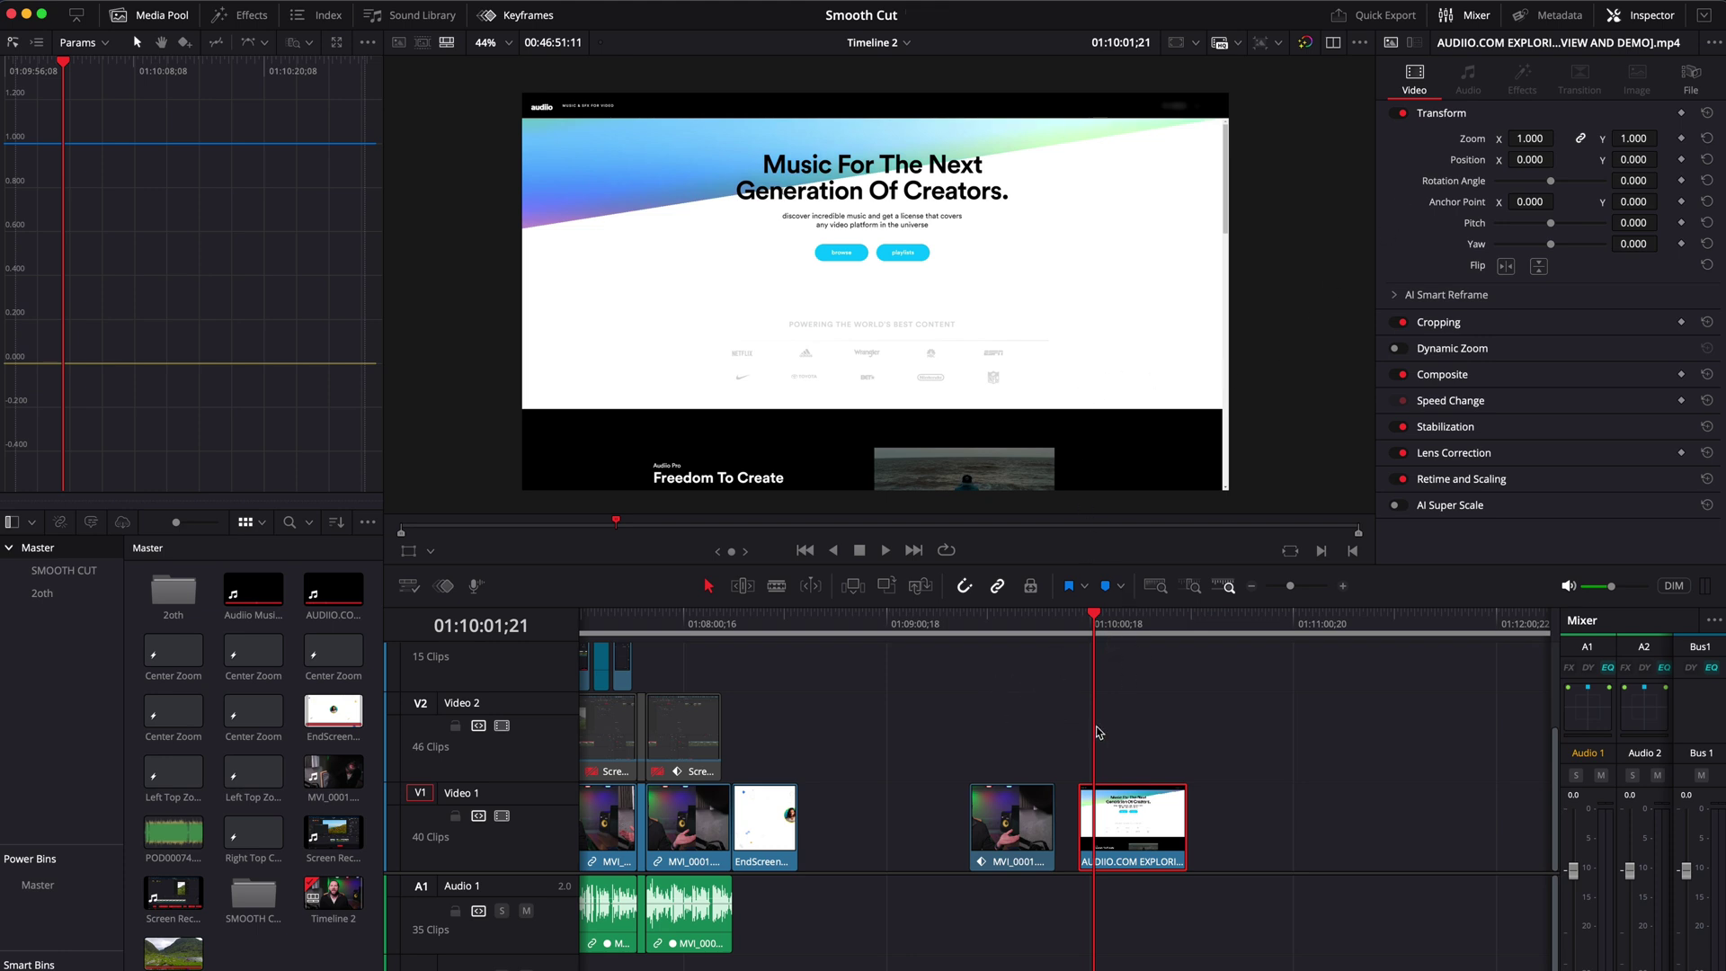
{"action": "left_click_drag", "start_coordinate": [1114, 625], "coordinate": [1104, 624]}
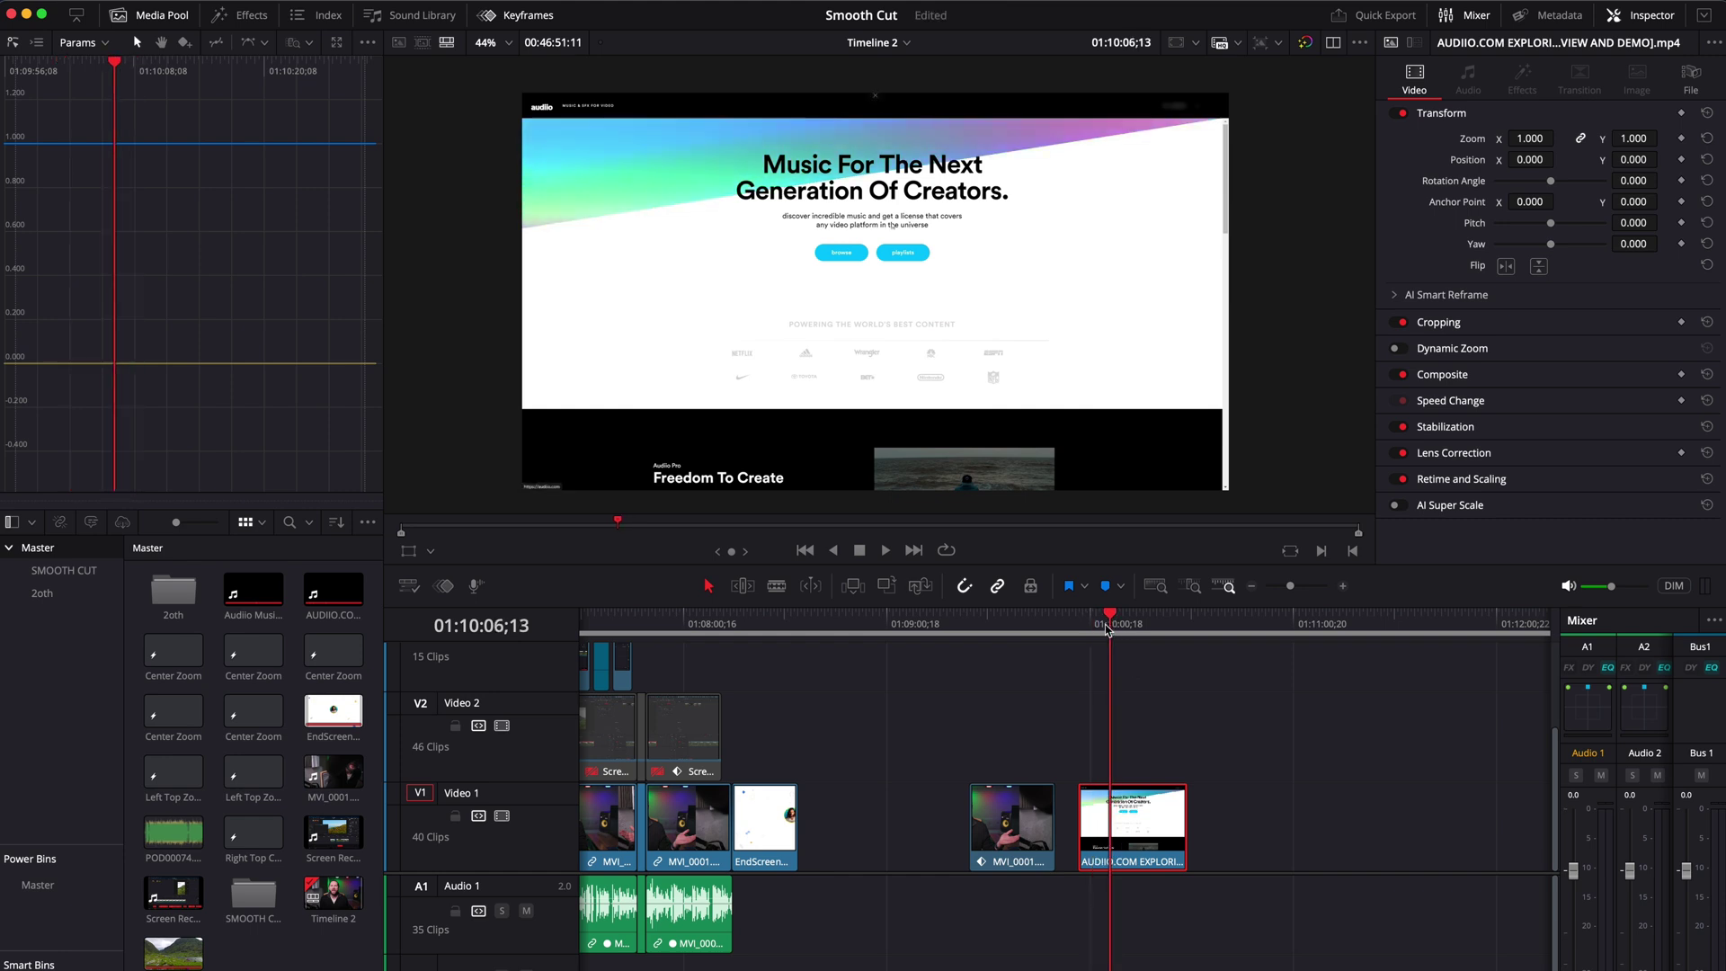
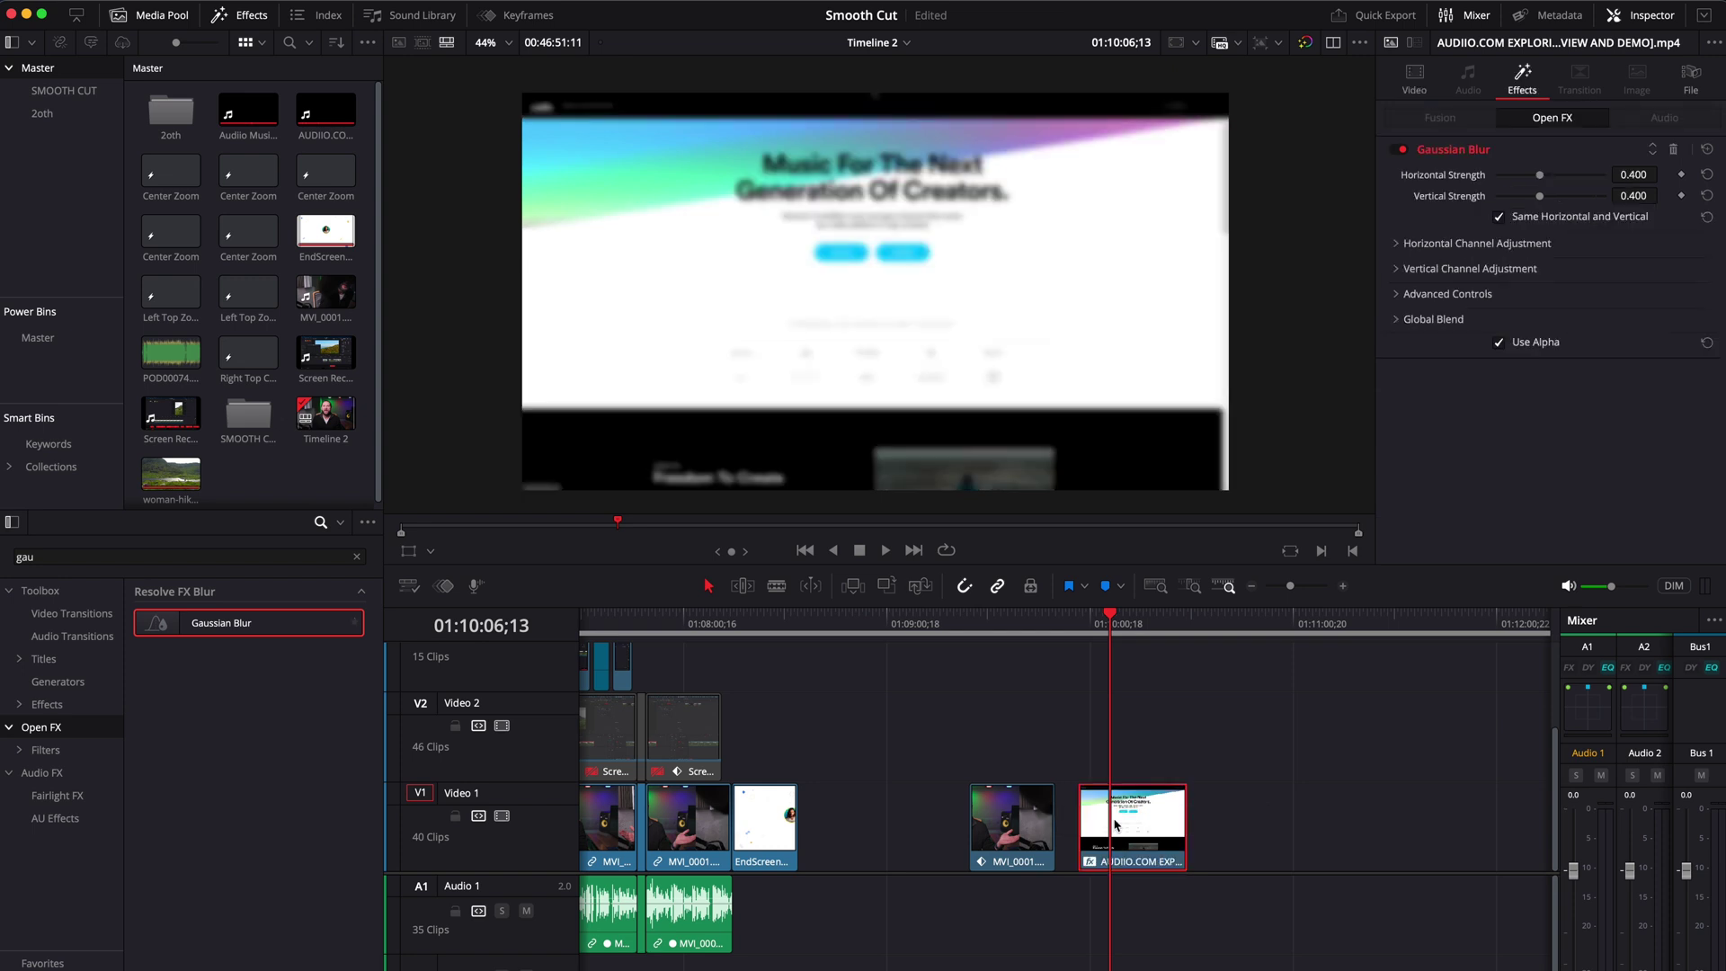
Keyframe the Gaussian Blur's horizontal and vertical strength at 0.000 at the AUDIIO.COM clip's start, 01:09:57;08, and save the project
{"action": "left_click", "coordinate": [1081, 622]}
{"action": "mouse_move", "coordinate": [1084, 624]}
{"action": "left_mouse_down"}
{"action": "mouse_move", "coordinate": [1172, 632]}
{"action": "mouse_move", "coordinate": [1085, 637]}
{"action": "left_mouse_up"}
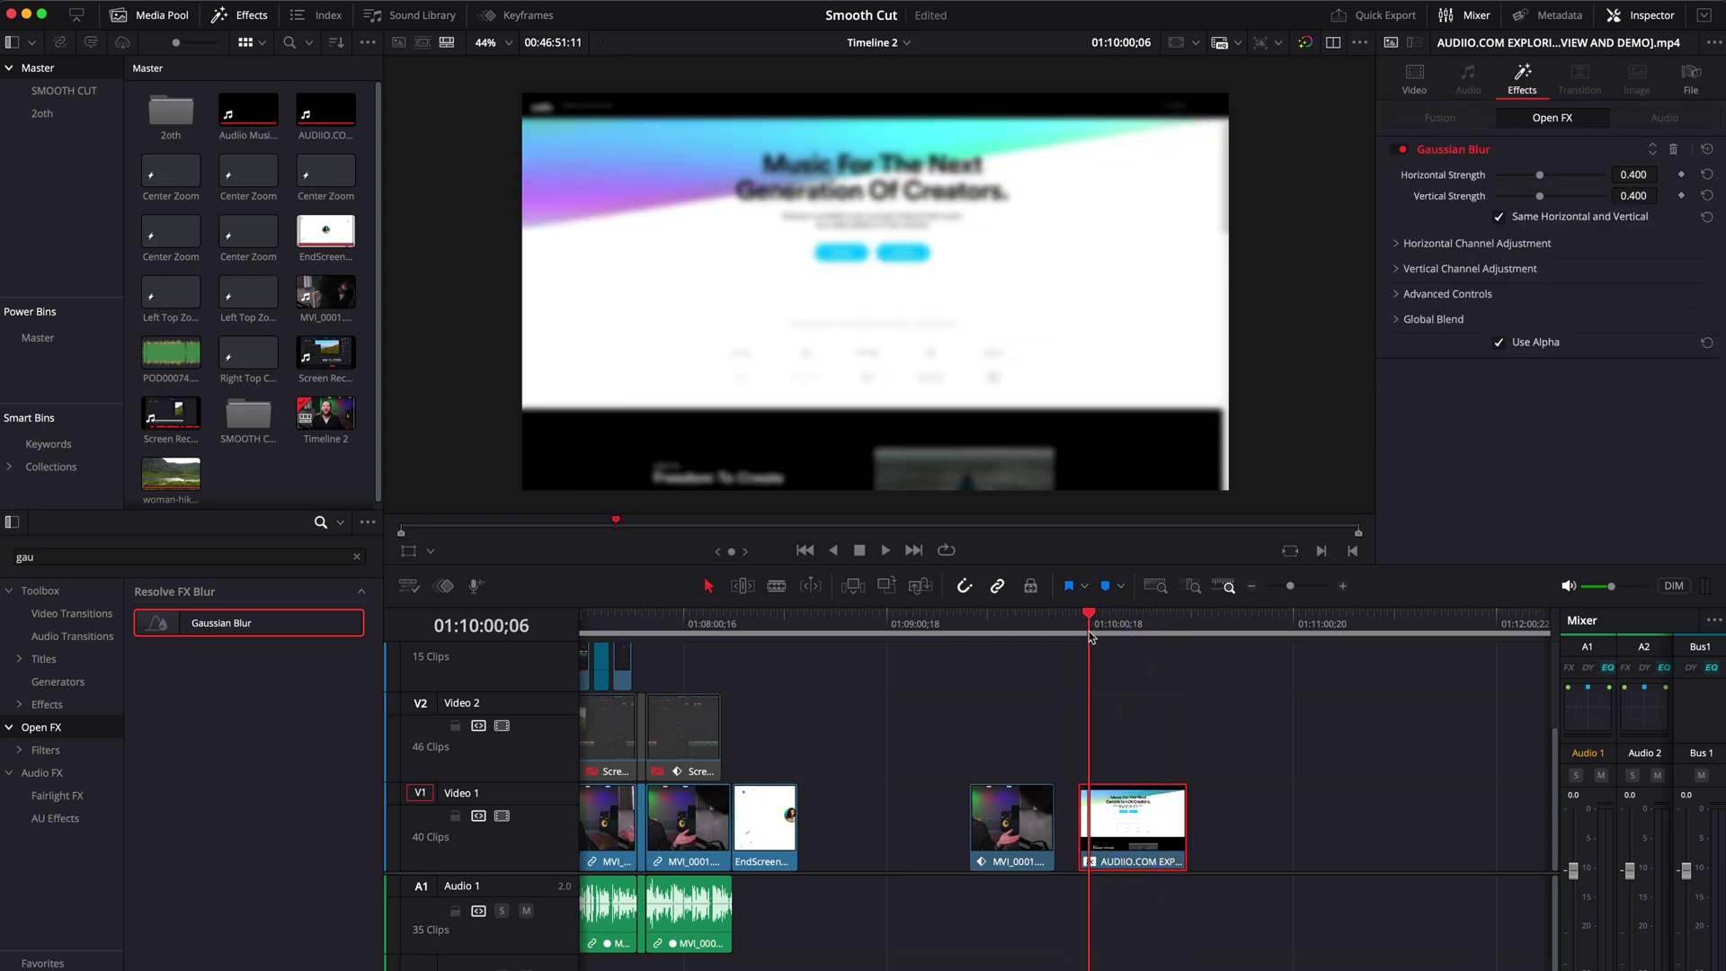
{"action": "key", "text": "super+s"}
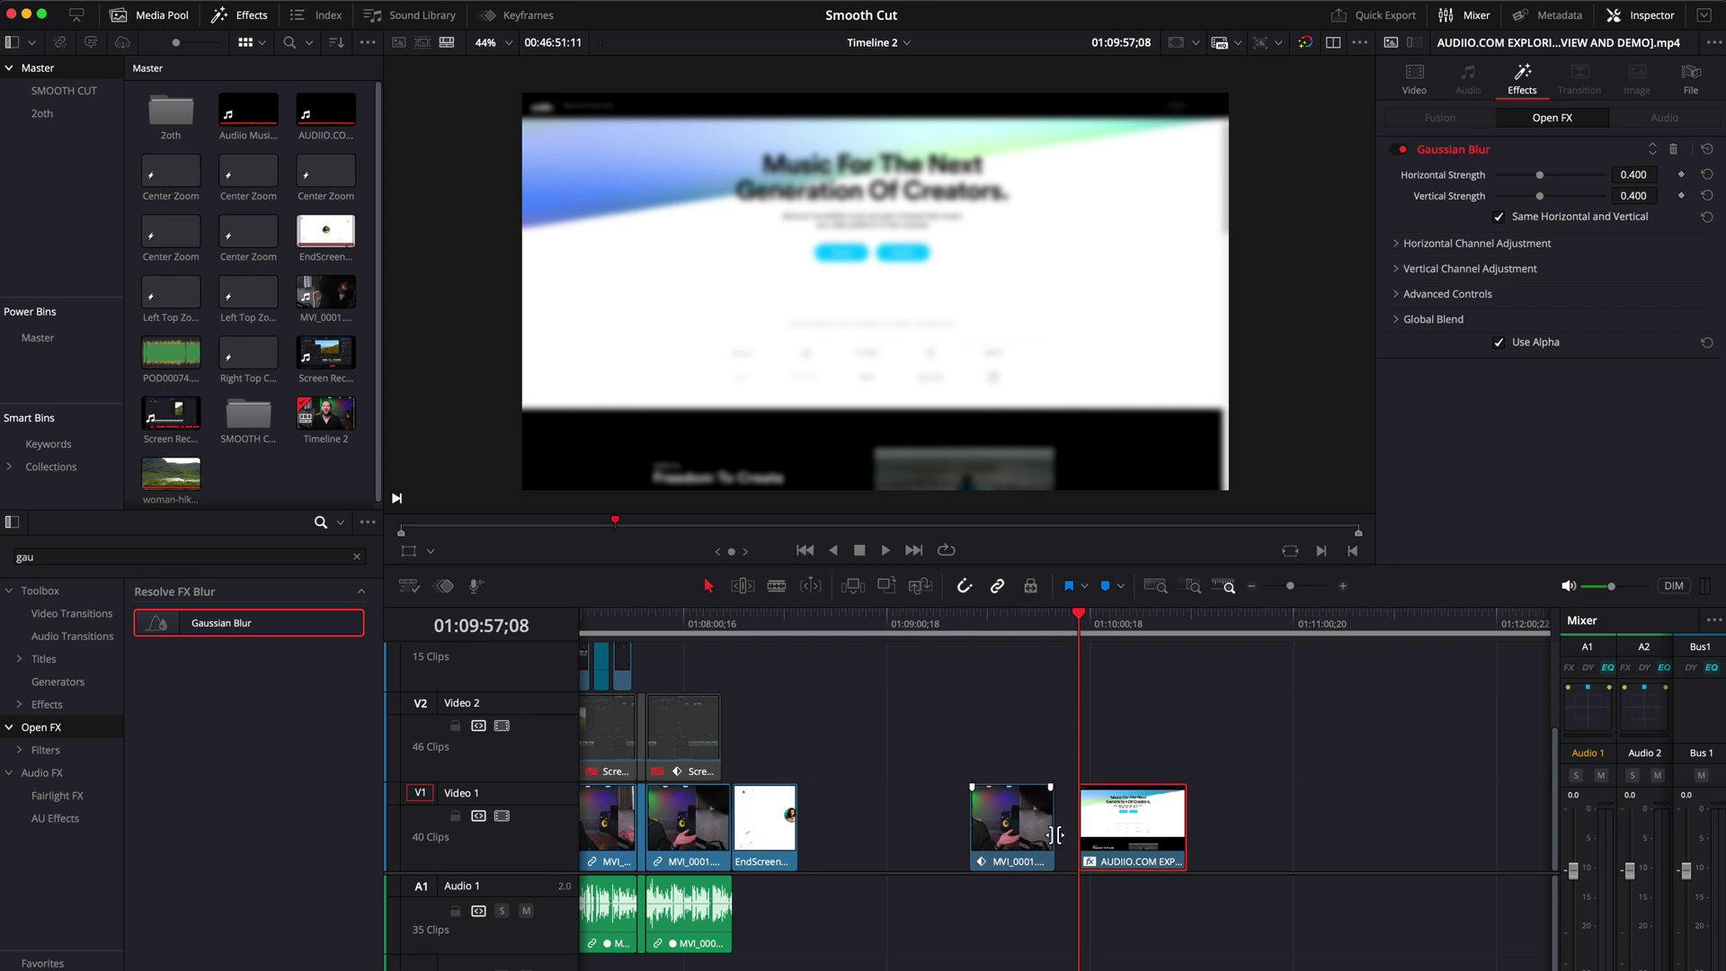
{"action": "key", "text": "super+equal"}
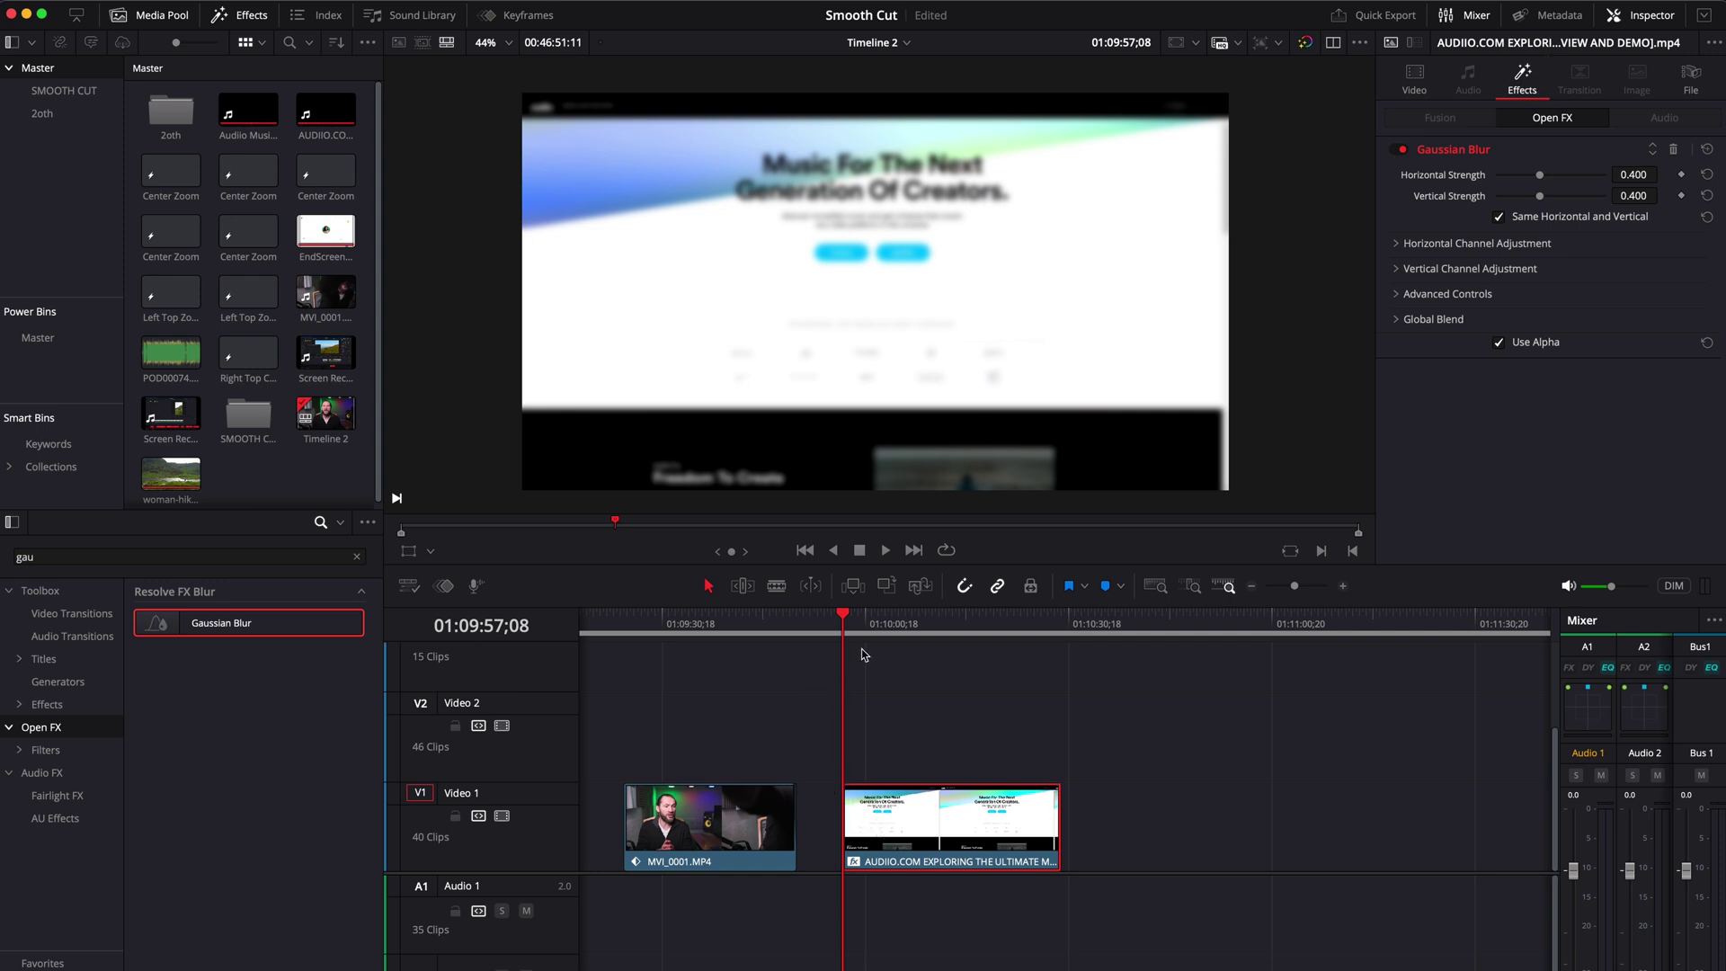
{"action": "mouse_move", "coordinate": [845, 618]}
{"action": "left_mouse_down"}
{"action": "mouse_move", "coordinate": [876, 620]}
{"action": "mouse_move", "coordinate": [844, 619]}
{"action": "left_mouse_up"}
{"action": "key", "text": "super+s"}
{"action": "left_click", "coordinate": [1682, 176]}
{"action": "left_click_drag", "start_coordinate": [1543, 177], "coordinate": [1464, 182]}
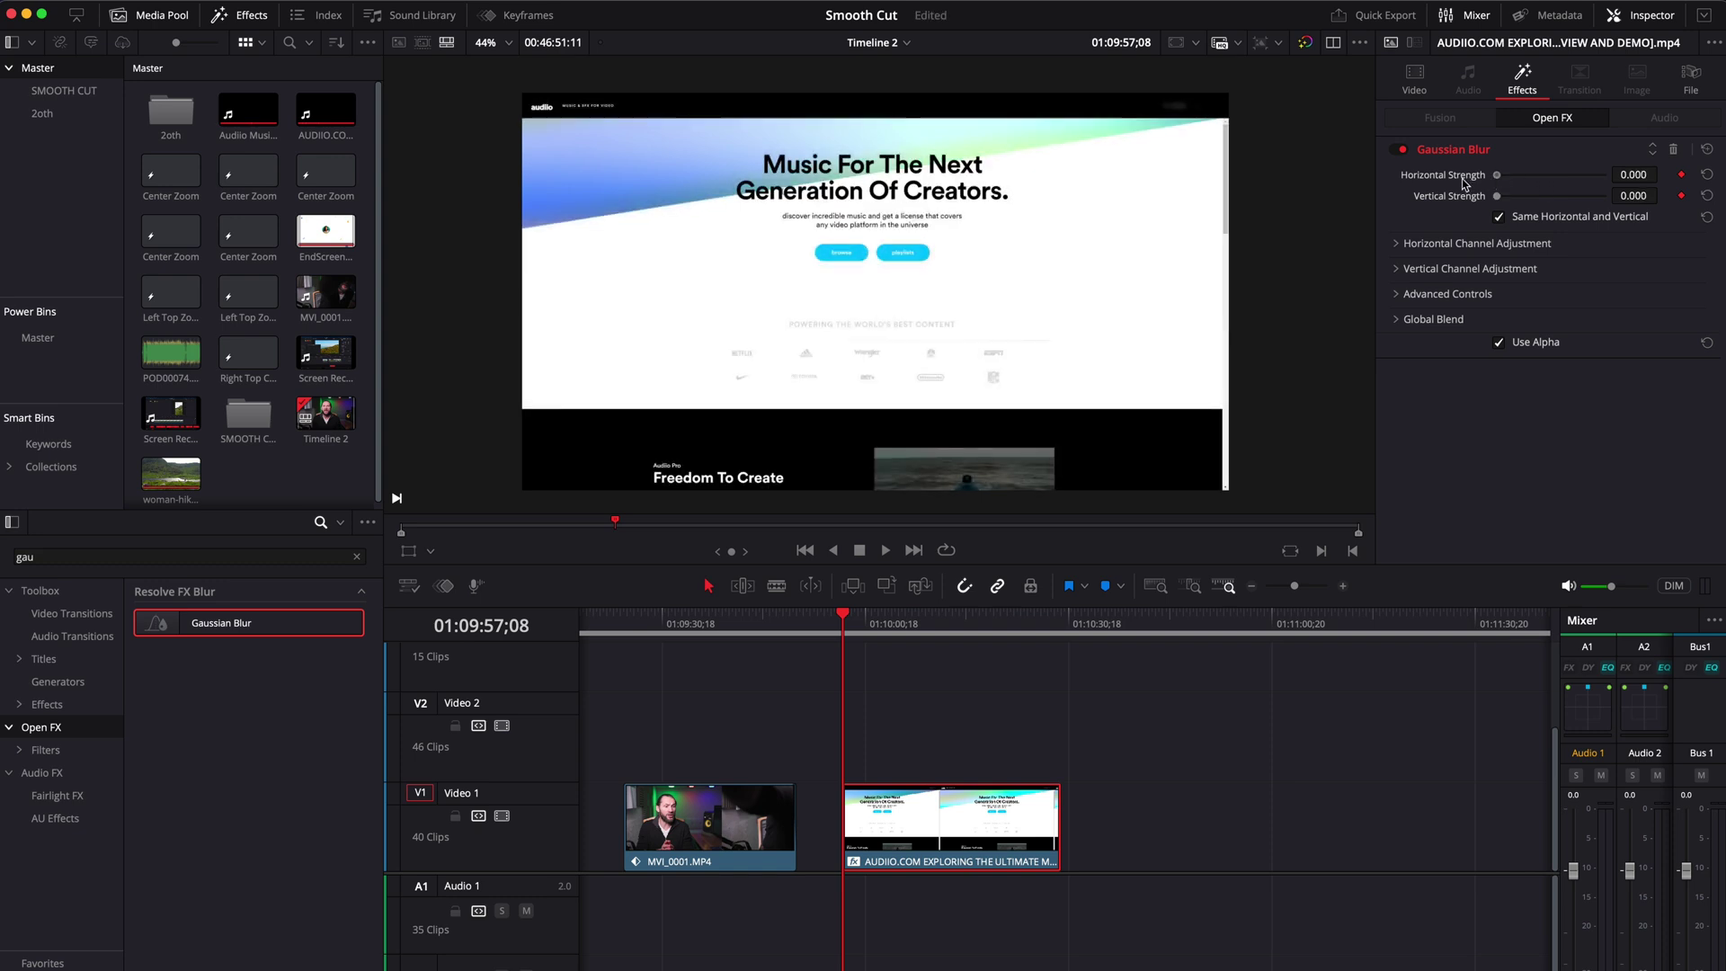
{"action": "key", "text": "super+s"}
Keyframe the Gaussian Blur strength at 0.000 at 01:10:01;17 and at 0.411 at 01:10:05;06
{"action": "left_click_drag", "start_coordinate": [844, 620], "coordinate": [872, 627]}
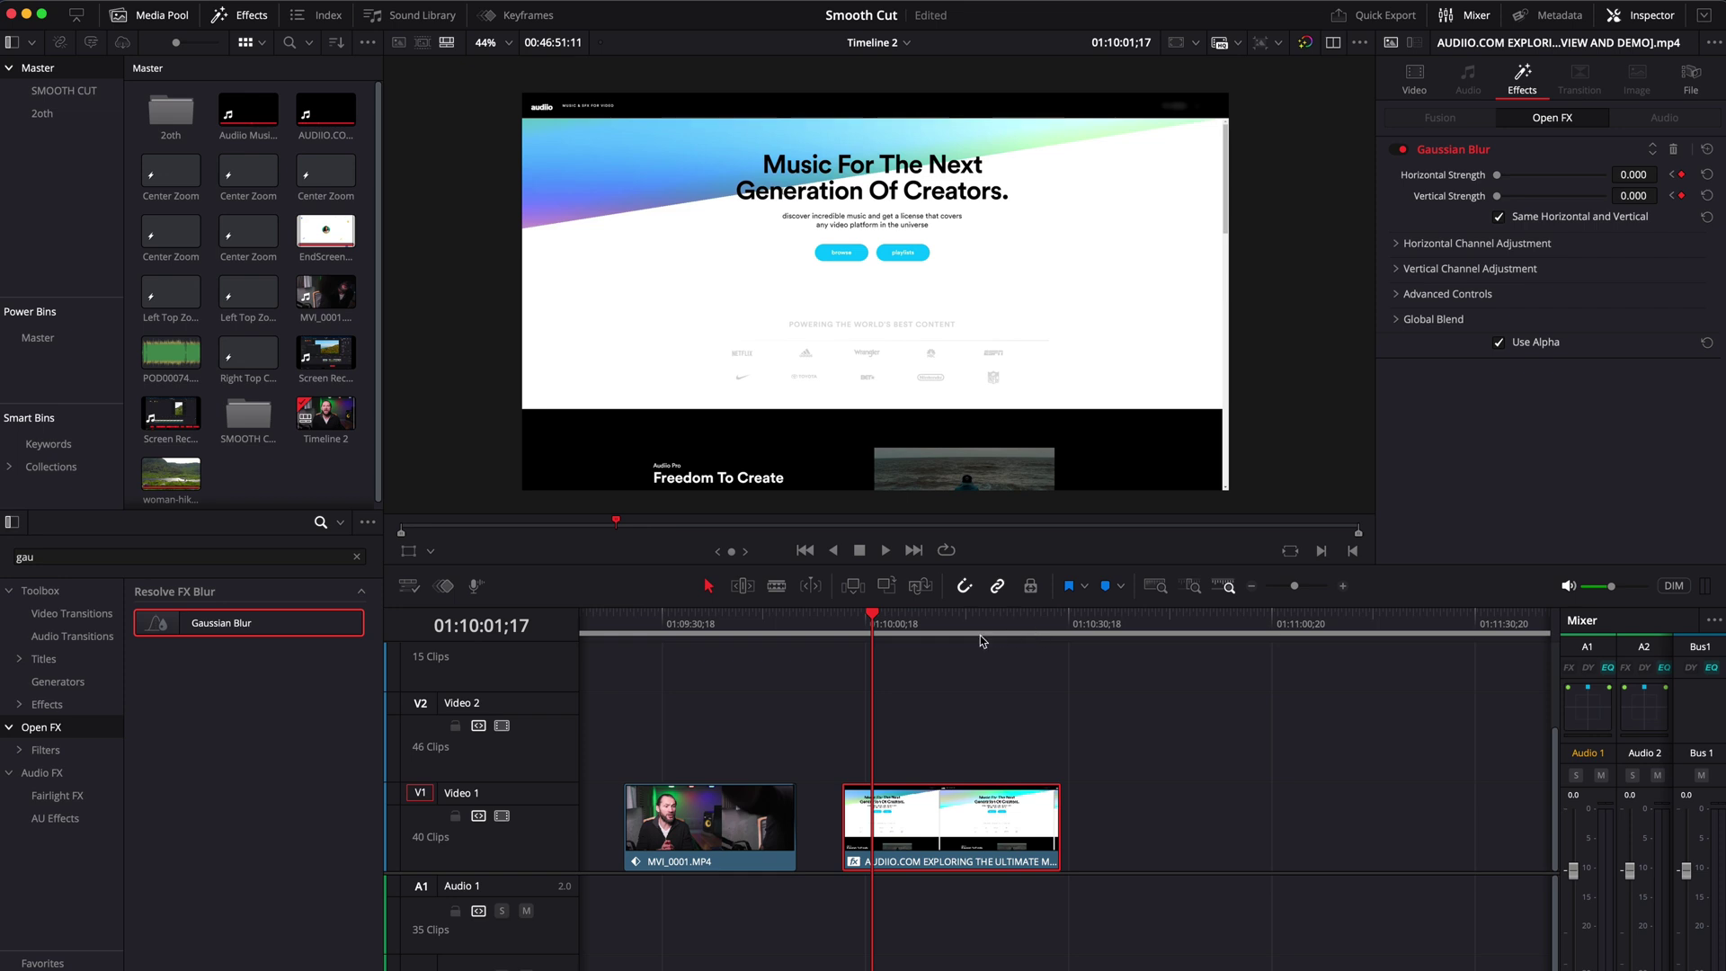
{"action": "key", "text": "super+s"}
{"action": "left_click_drag", "start_coordinate": [871, 620], "coordinate": [899, 620]}
{"action": "left_click", "coordinate": [1497, 177]}
{"action": "left_click_drag", "start_coordinate": [1500, 179], "coordinate": [1541, 186]}
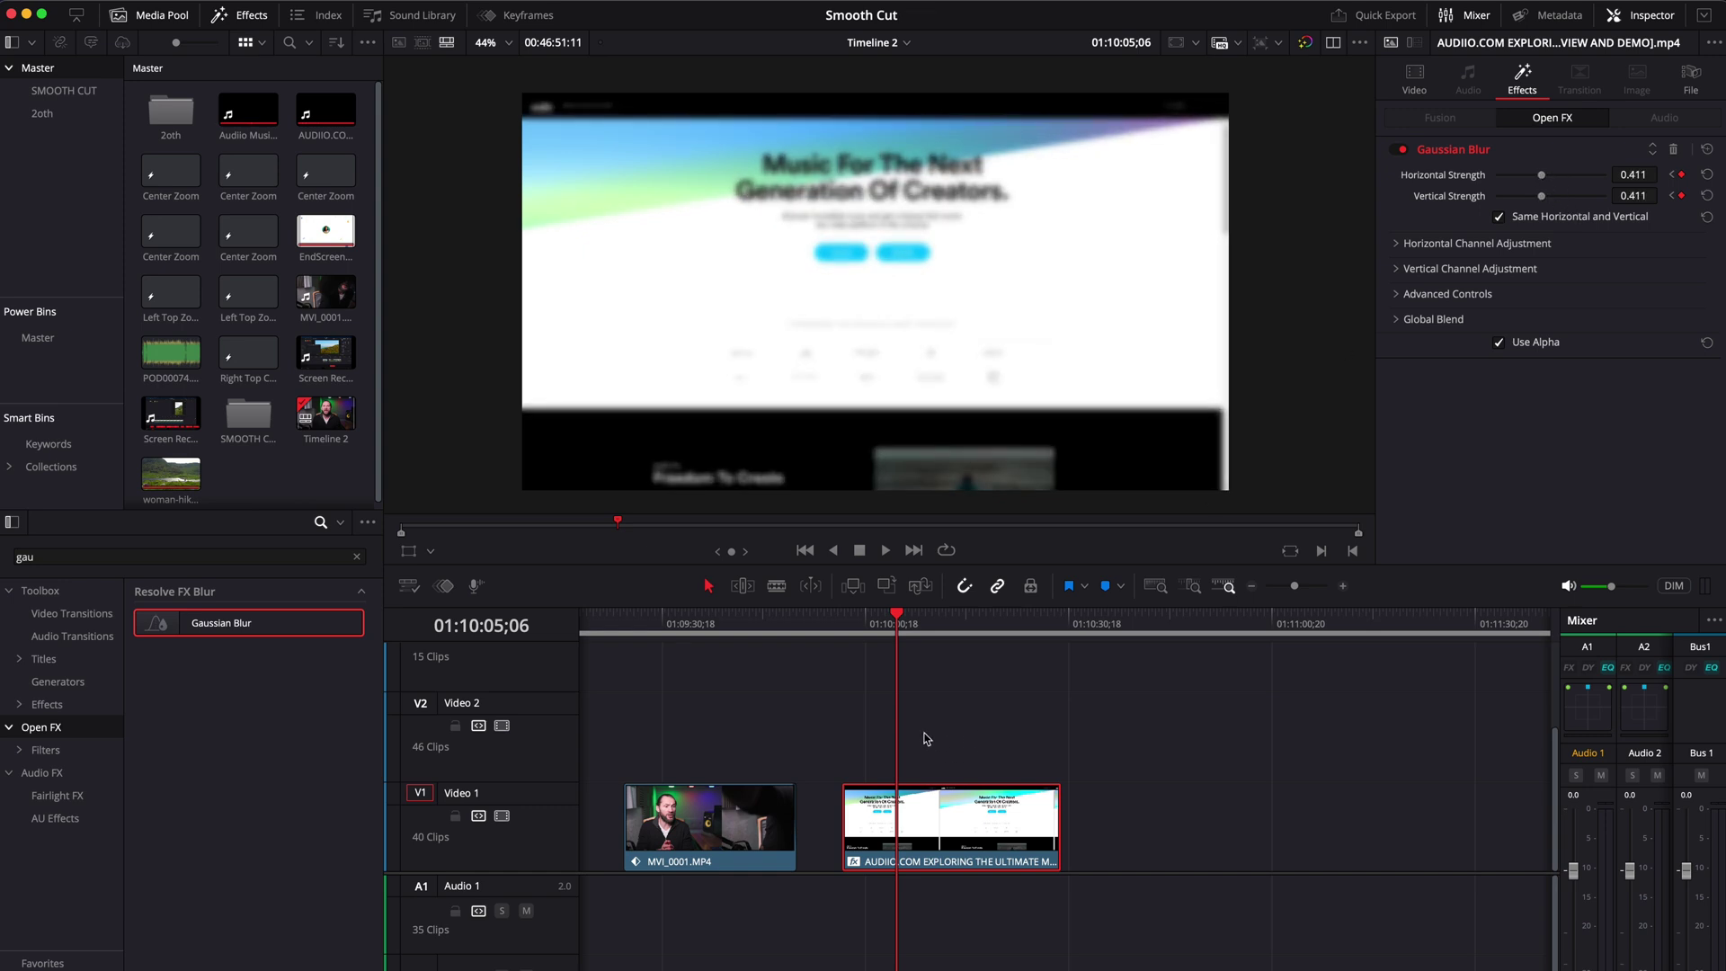
Play back the AUDIIO.COM clip from the second blur keyframe to check the blur-in
{"action": "left_click", "coordinate": [871, 632]}
{"action": "key", "text": "space"}
{"action": "left_click", "coordinate": [920, 618]}
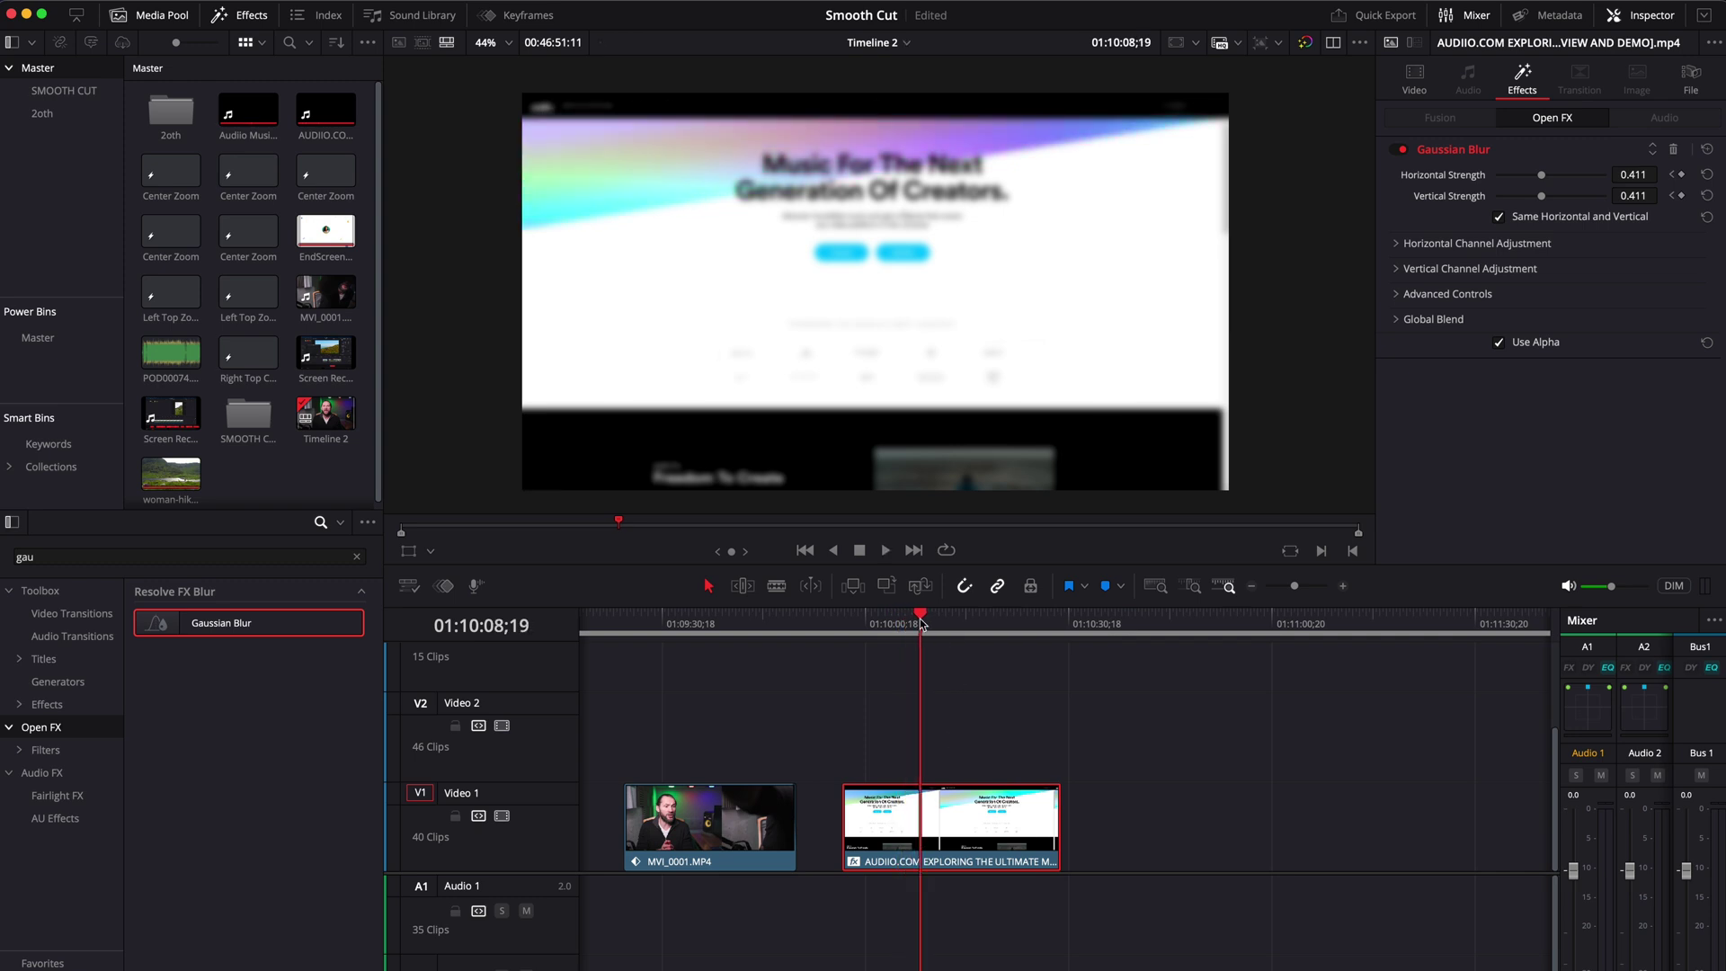
Keyframe the Gaussian Blur strength at 0.411 at 01:10:22;26 and at 0.000 at 01:10:25;10, and play back the blur-out
{"action": "left_click_drag", "start_coordinate": [920, 619], "coordinate": [1028, 621]}
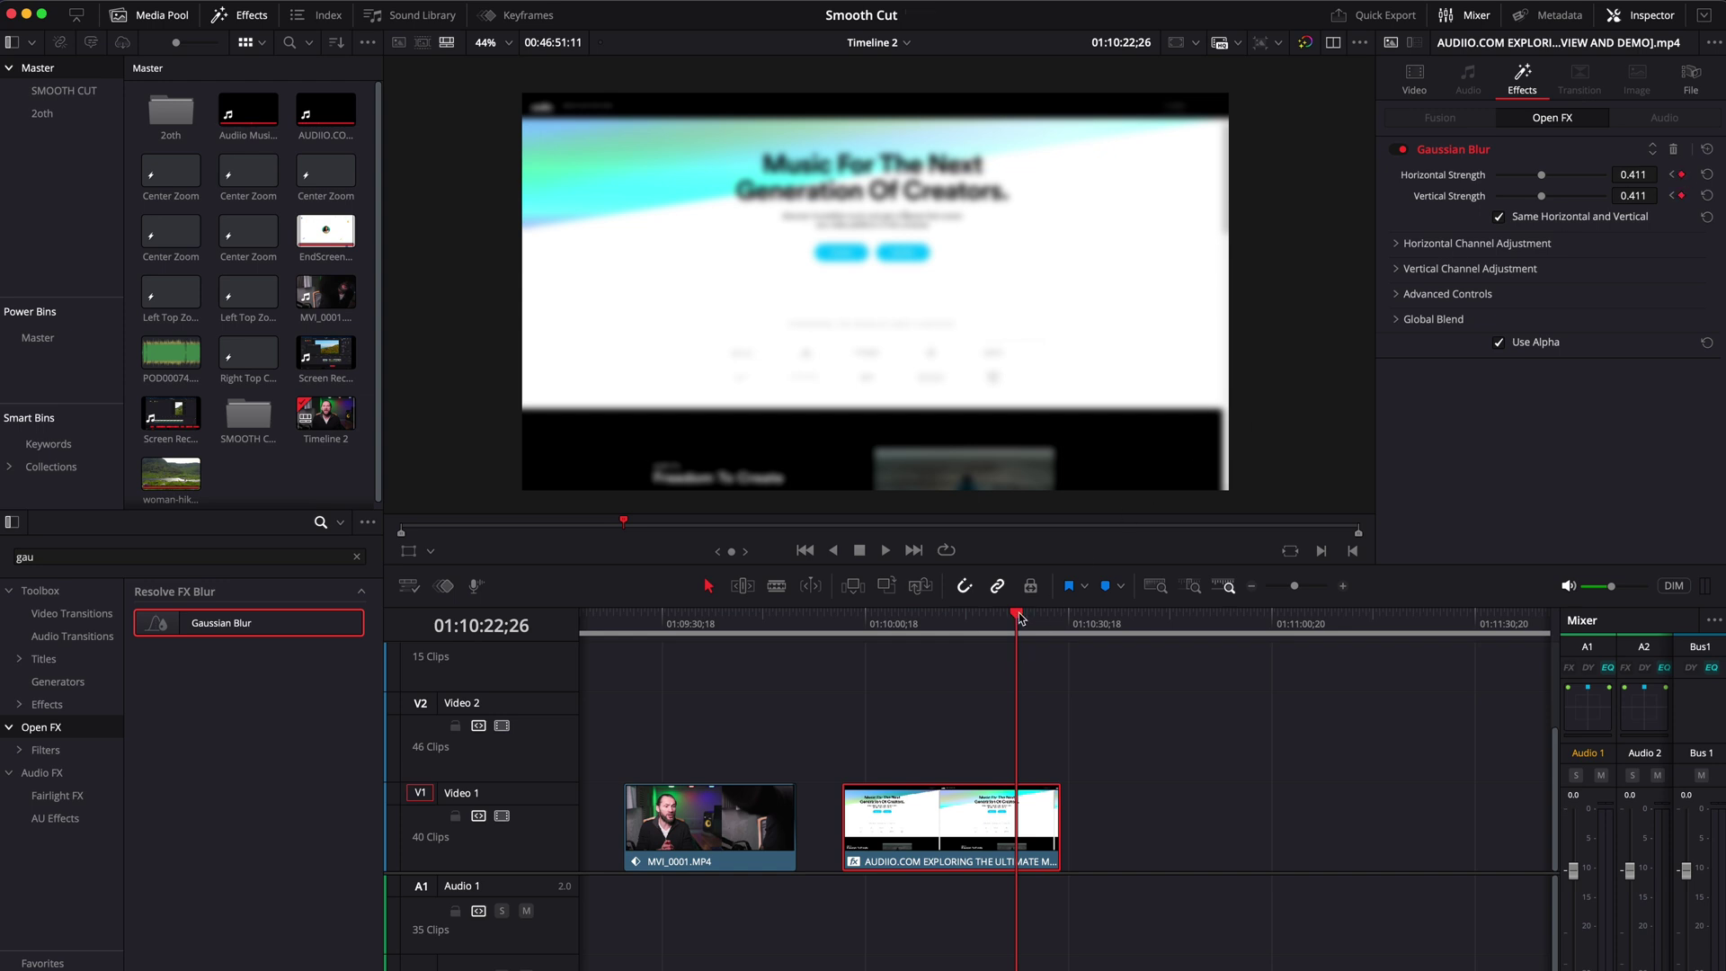
{"action": "left_click_drag", "start_coordinate": [1020, 616], "coordinate": [1035, 619]}
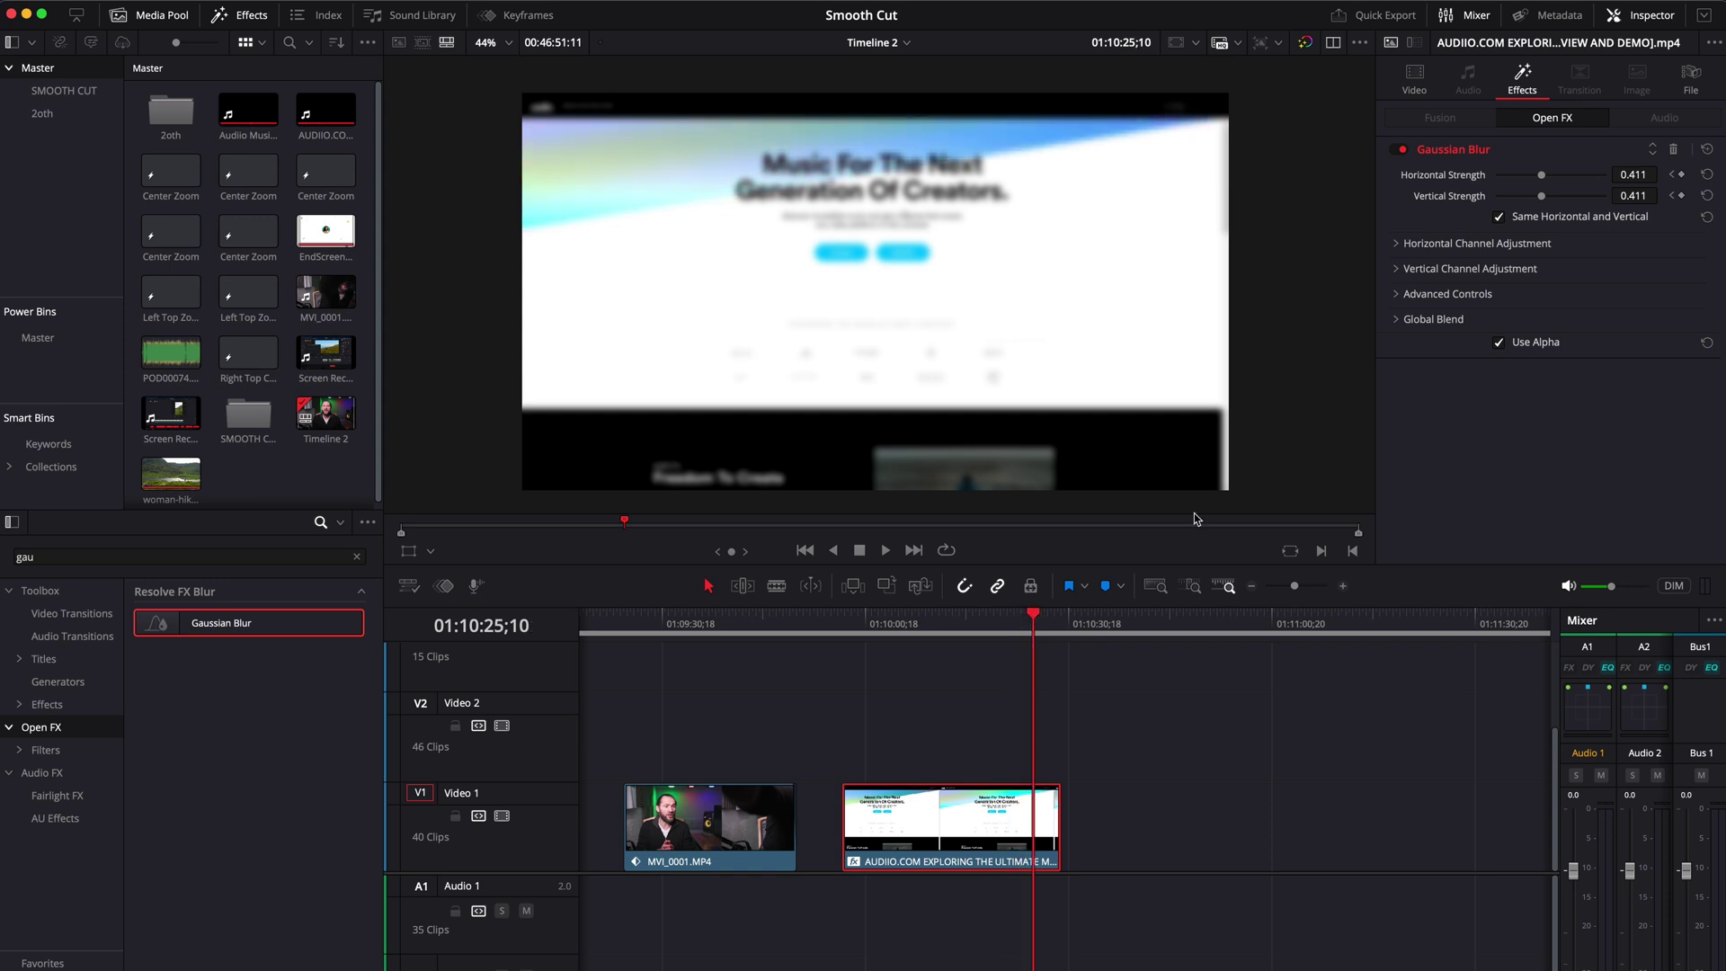
{"action": "left_click", "coordinate": [1680, 186]}
{"action": "left_click_drag", "start_coordinate": [1541, 182], "coordinate": [1472, 185]}
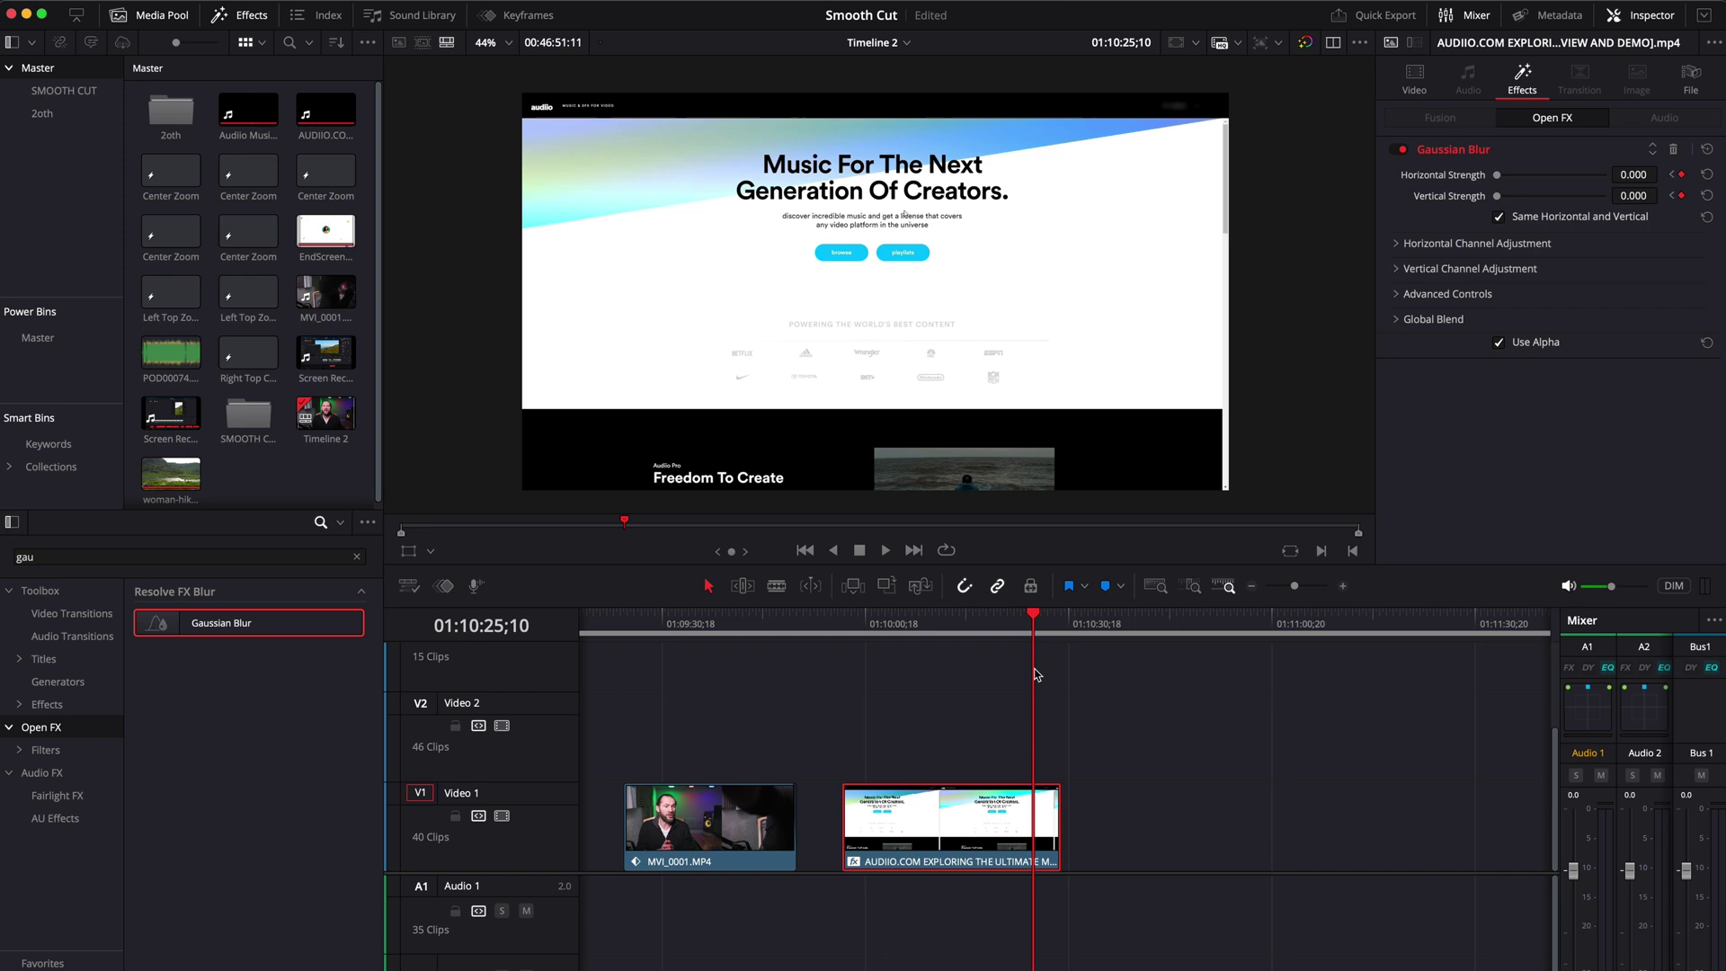
{"action": "left_click", "coordinate": [982, 623]}
{"action": "key", "text": "space"}
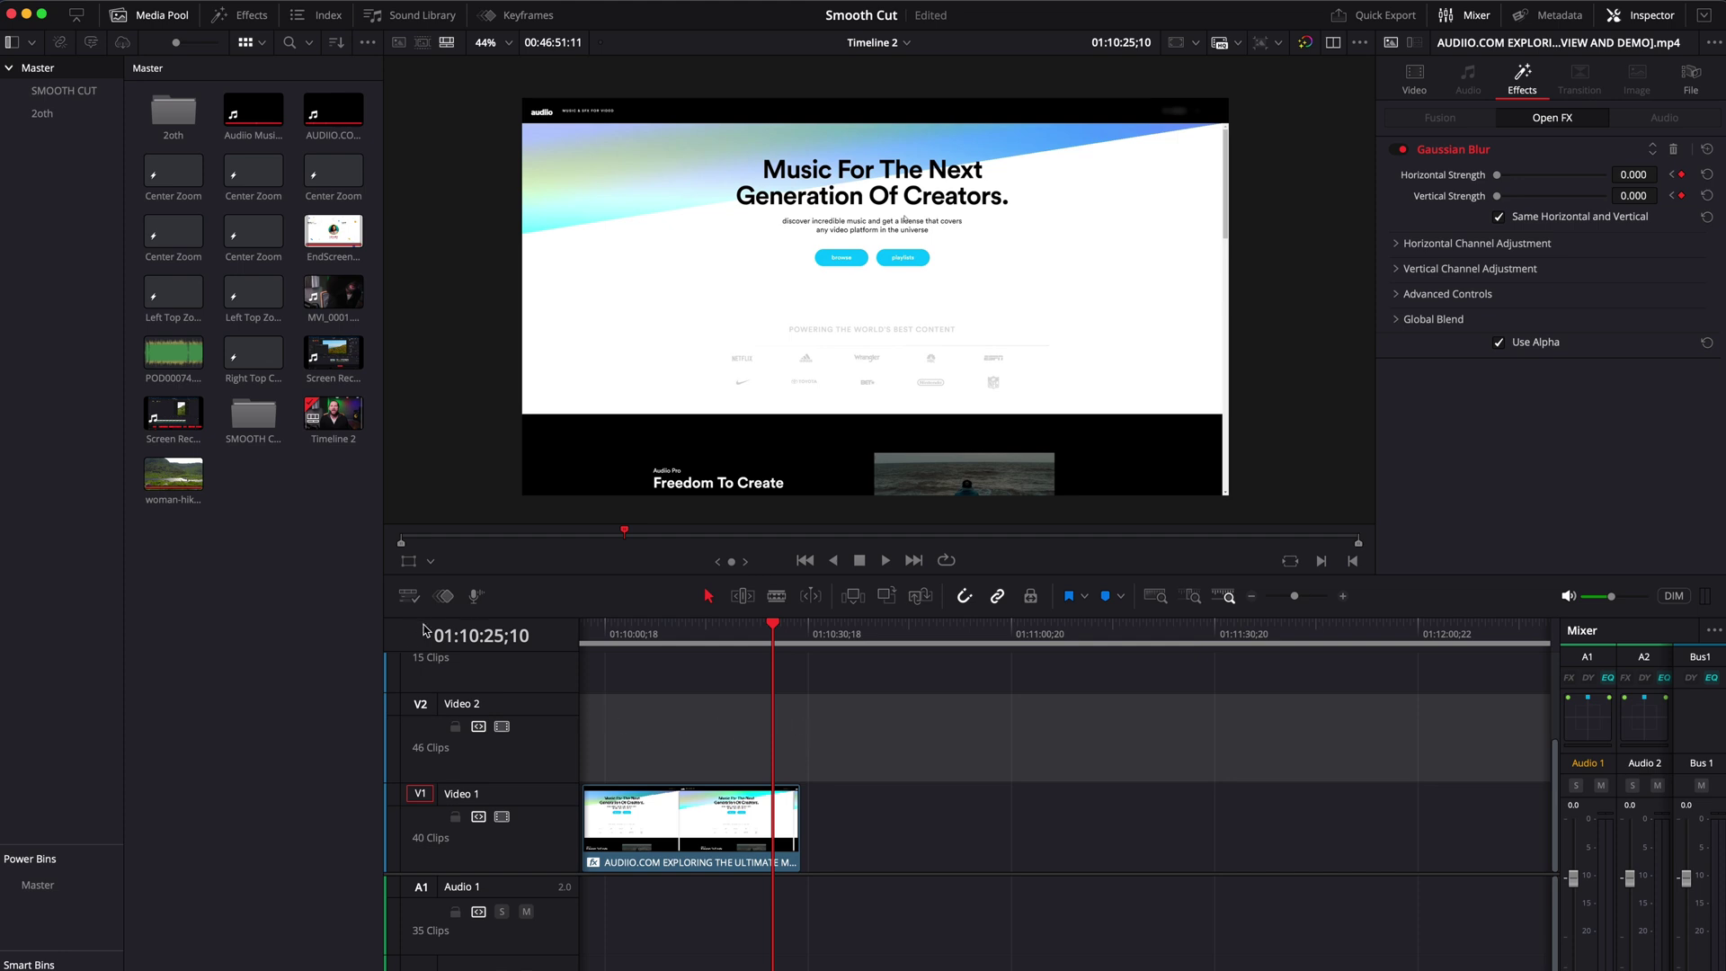
Add a Left Lower Third title on Video 2 above the AUDIIO.COM clip, clearing the effects search filter to find it
{"action": "left_click", "coordinate": [261, 24]}
{"action": "left_click", "coordinate": [83, 663]}
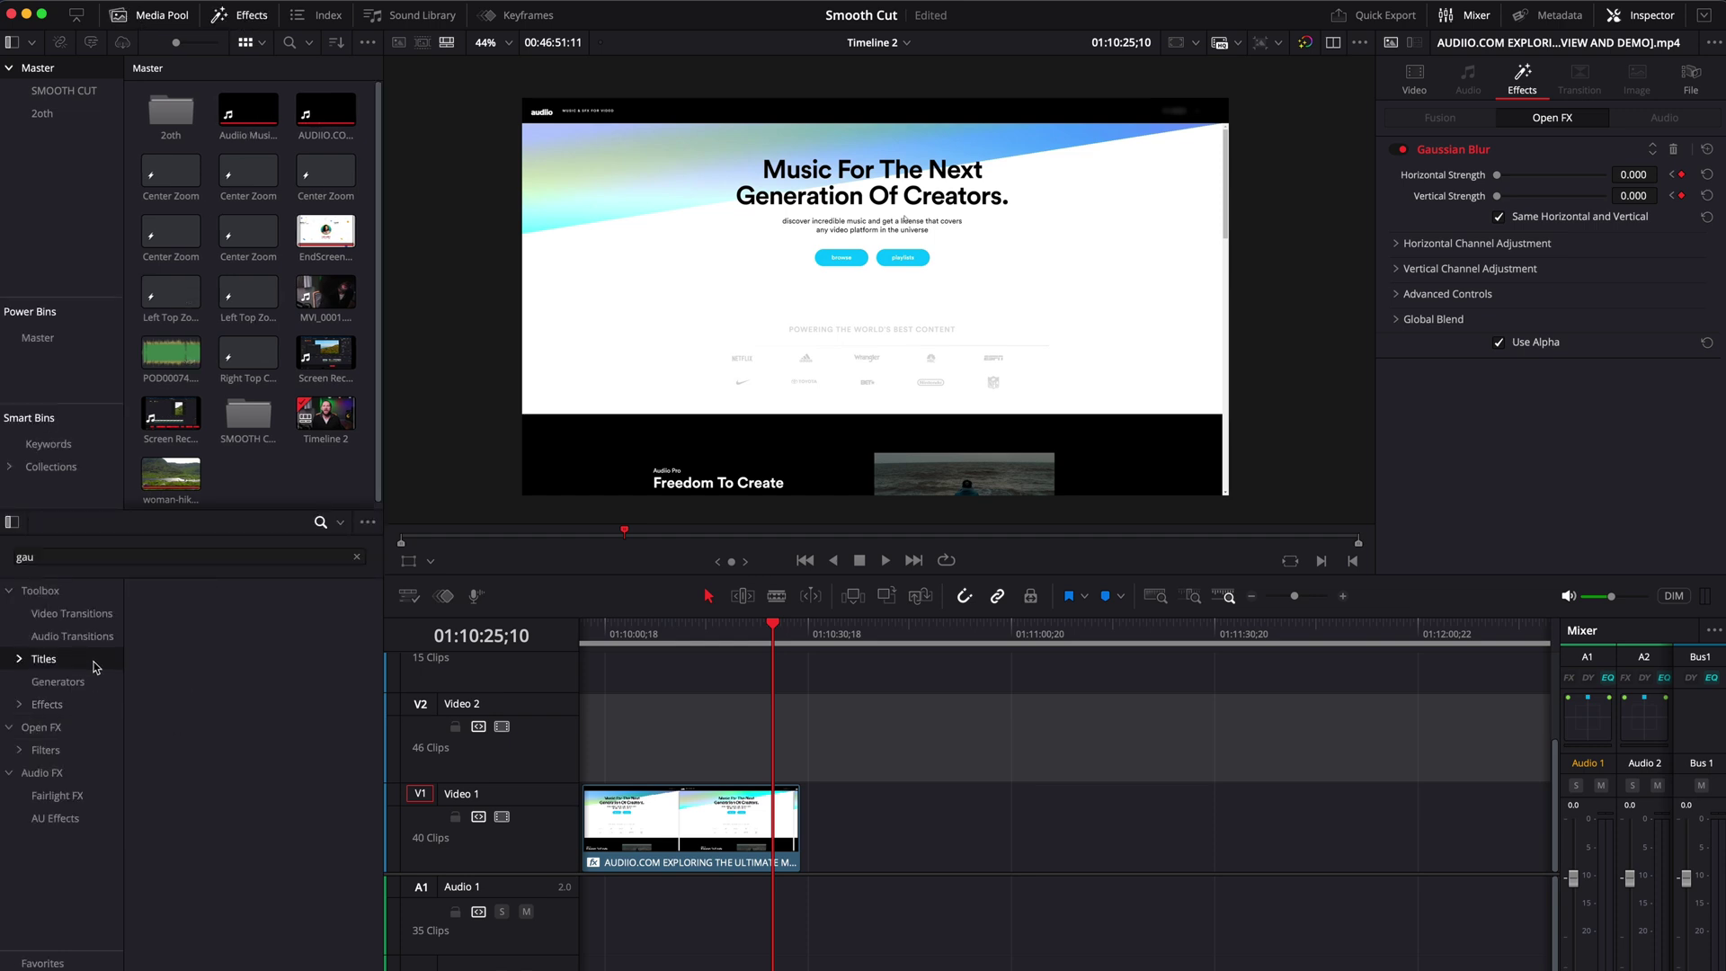
{"action": "left_click", "coordinate": [357, 557]}
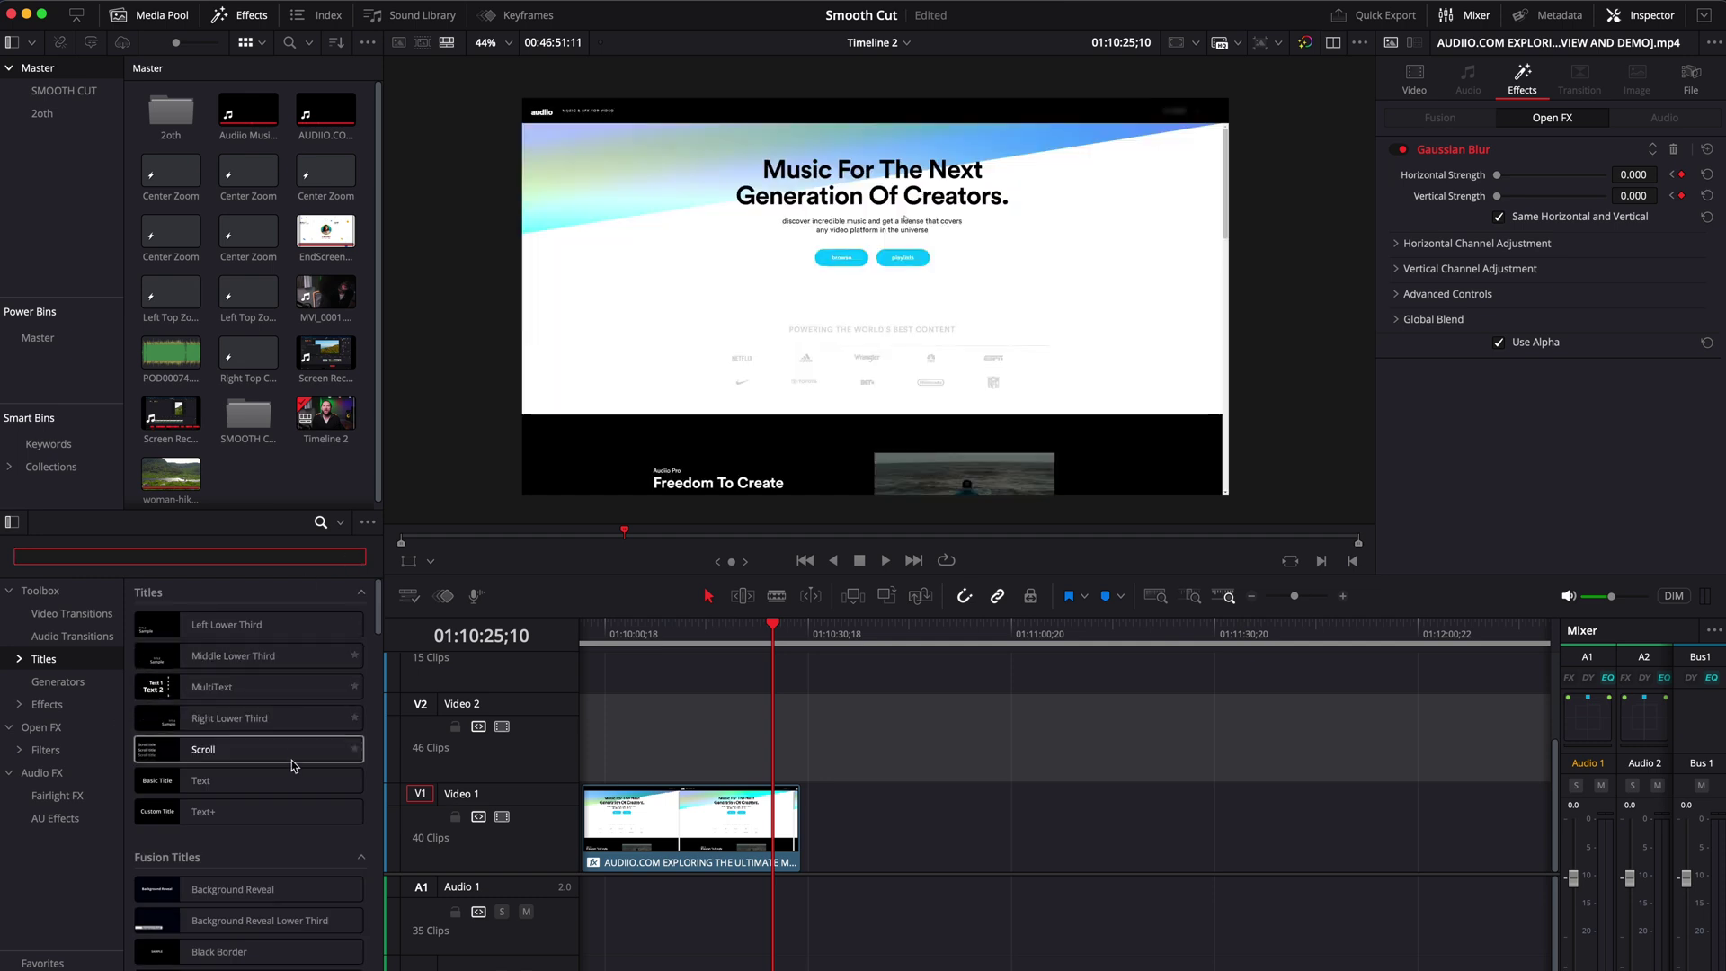
{"action": "left_click_drag", "start_coordinate": [238, 624], "coordinate": [791, 747]}
Move the Left Lower Third title over the MVI_0001.MP4 clip so that it starts at 01:09:43;05
{"action": "scroll", "coordinate": [935, 773], "scroll_direction": "left", "scroll_amount": 5}
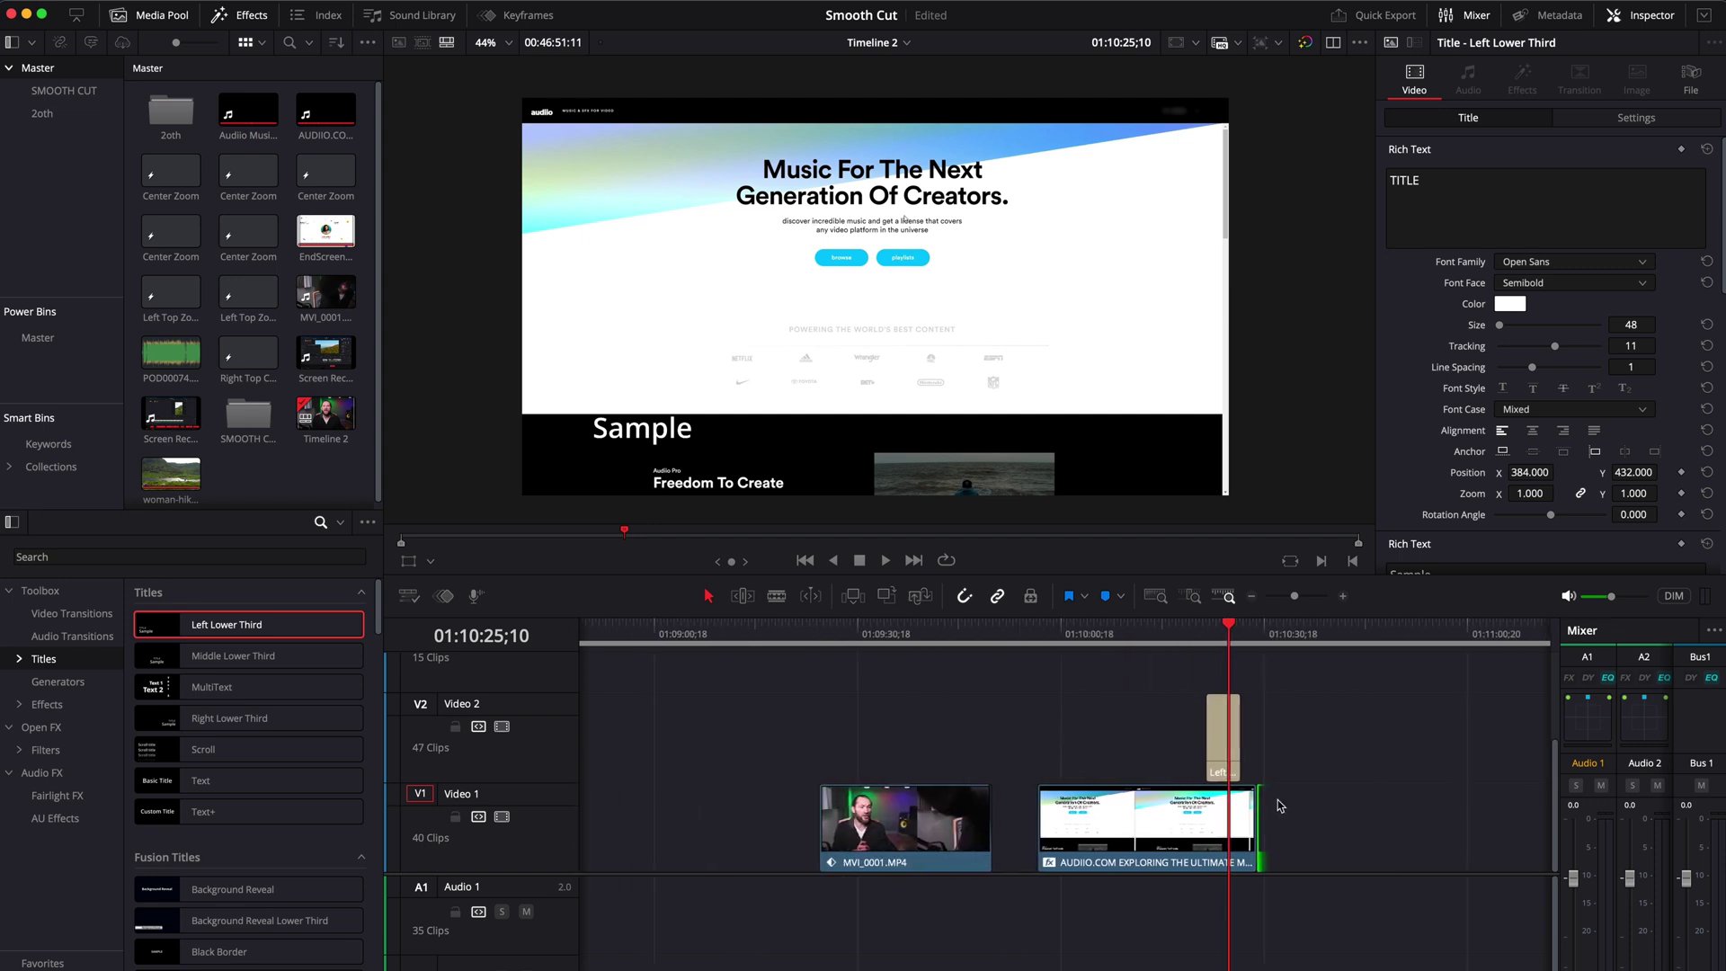
{"action": "left_click", "coordinate": [944, 649]}
{"action": "left_click", "coordinate": [944, 655]}
{"action": "left_click_drag", "start_coordinate": [1215, 742], "coordinate": [954, 742]}
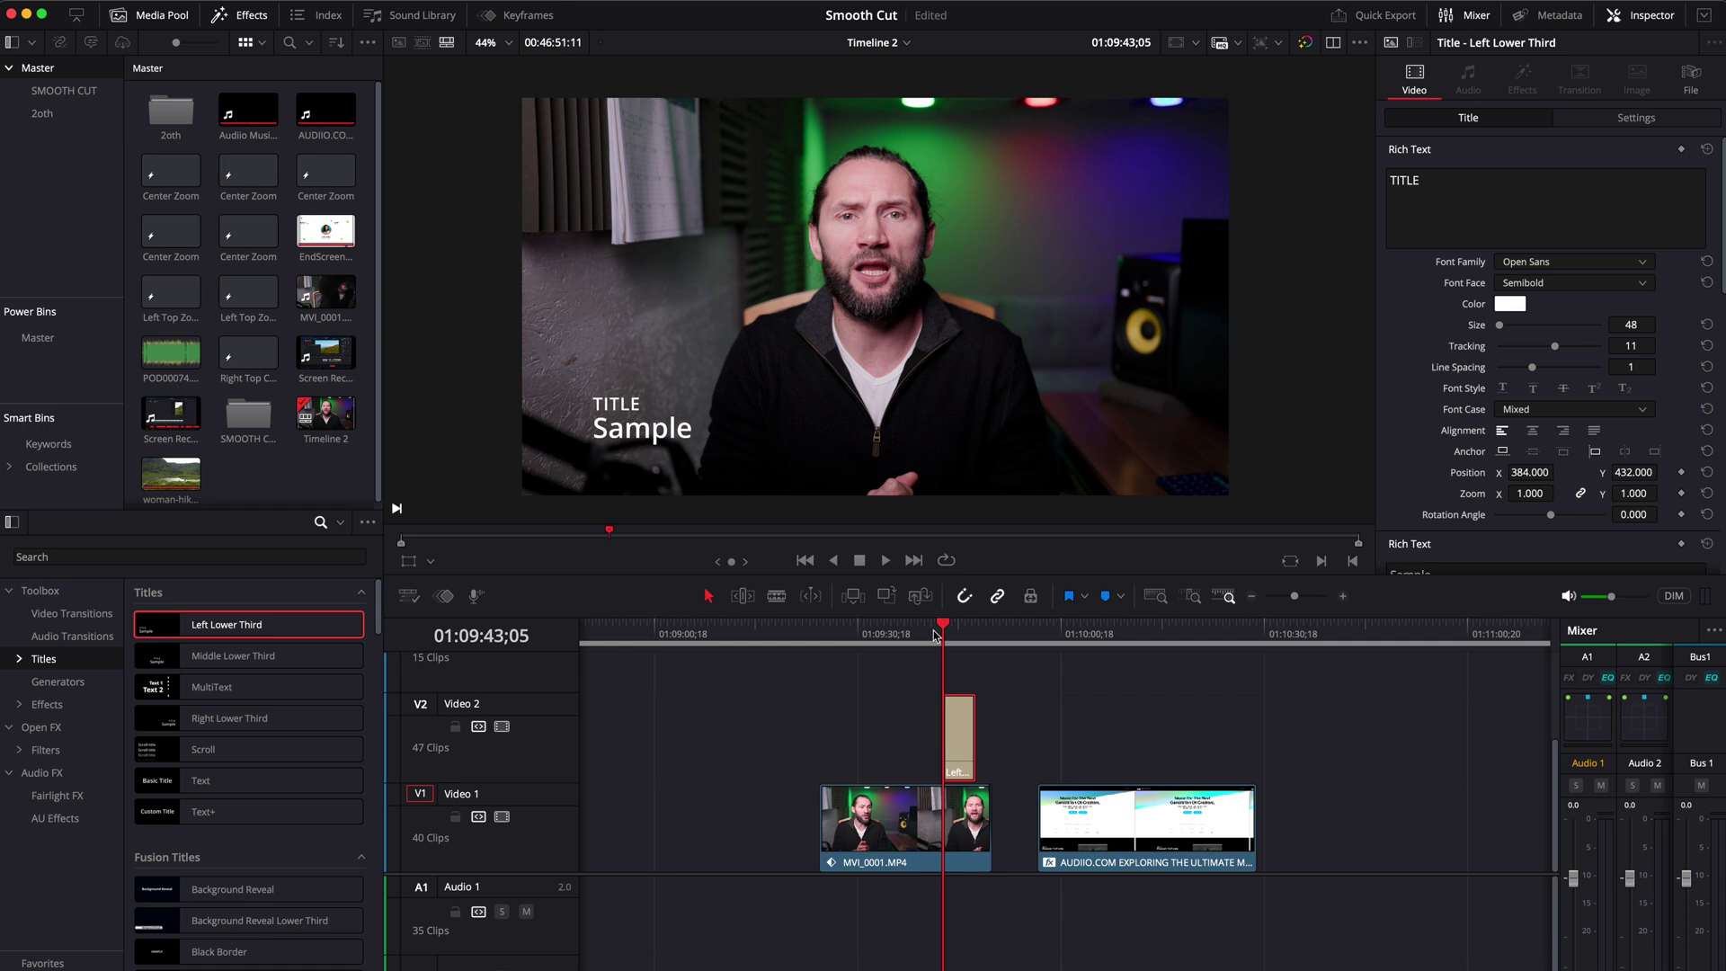
Play back from just before the Left Lower Third title to see it appear, and view its clip closely in the timeline
{"action": "left_click", "coordinate": [925, 634]}
{"action": "key", "text": "space"}
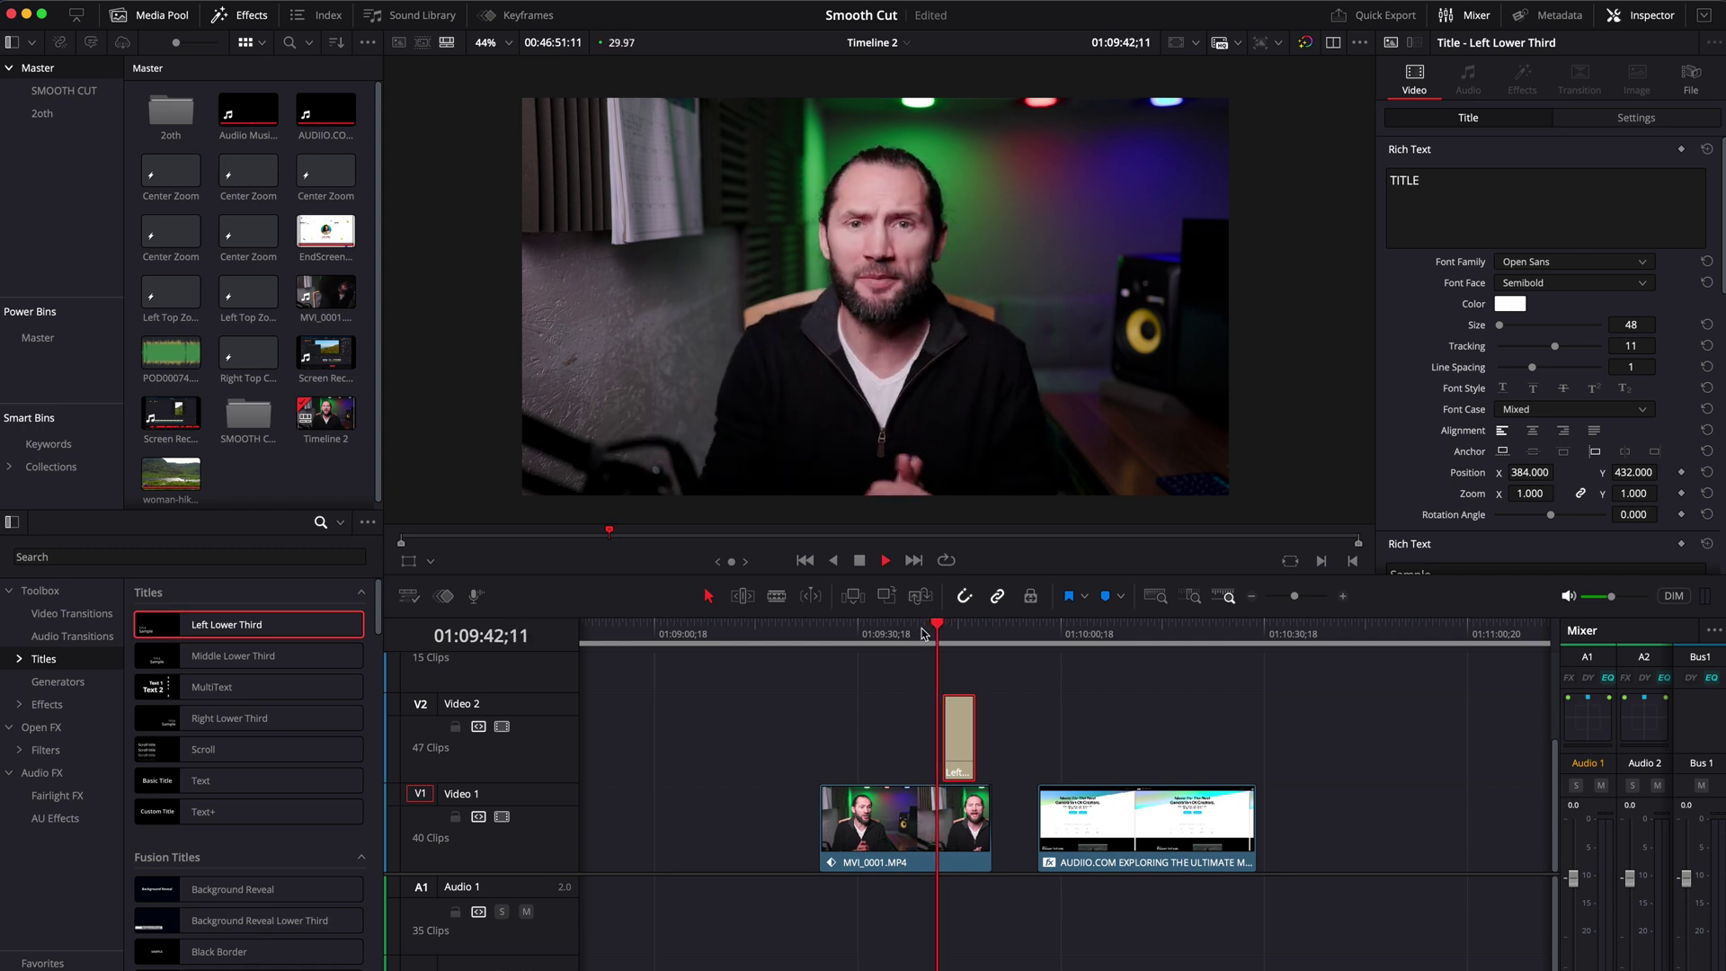
{"action": "key", "text": "space"}
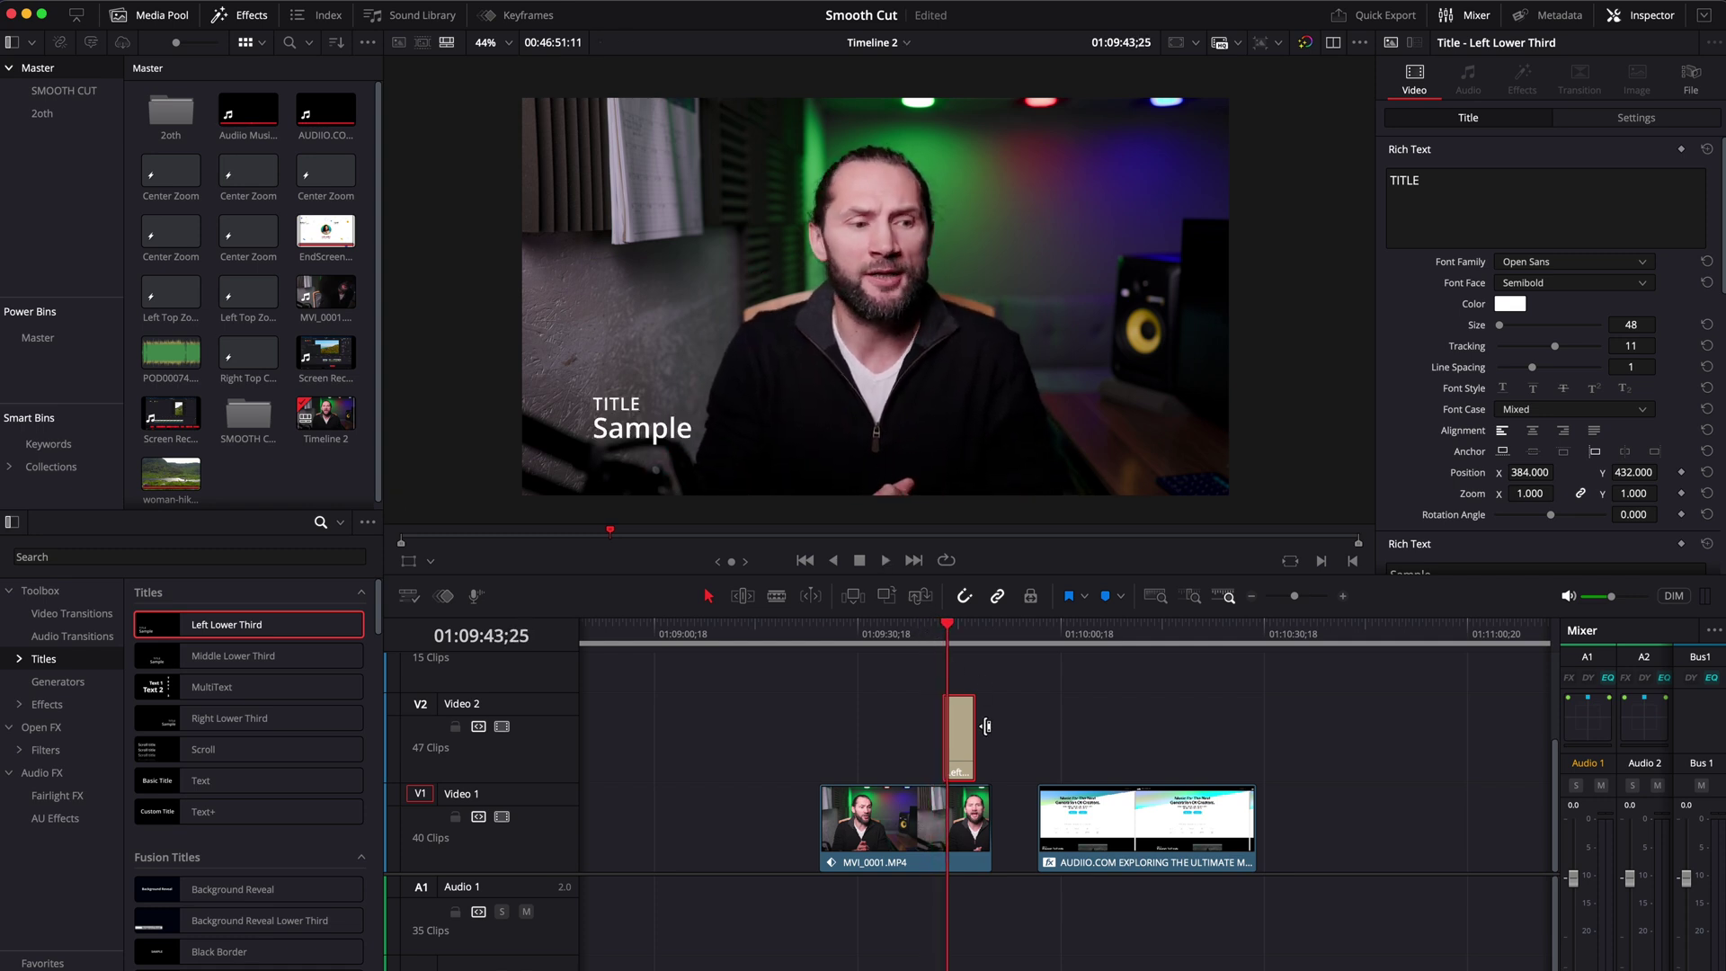
{"action": "scroll", "coordinate": [986, 726], "scroll_direction": "up", "scroll_amount": 5}
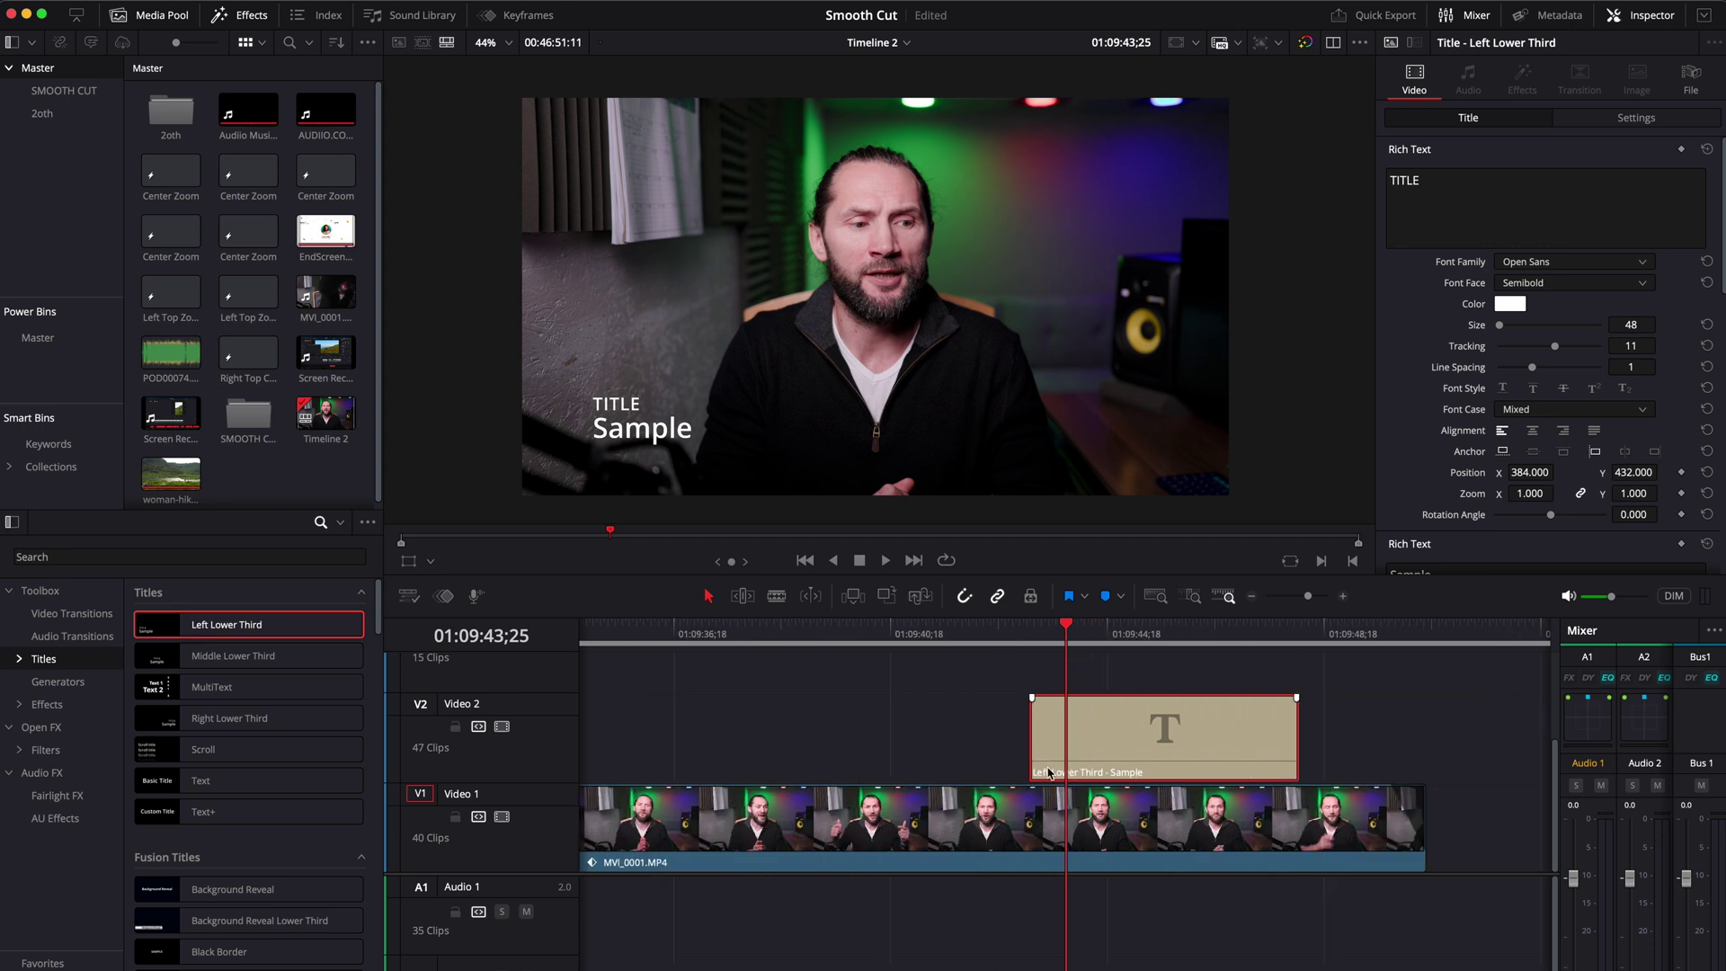
Move the Left Lower Third title earlier to start at 01:09:42;08, and give it a short fade-in at its beginning
{"action": "left_click_drag", "start_coordinate": [1116, 733], "coordinate": [1069, 739]}
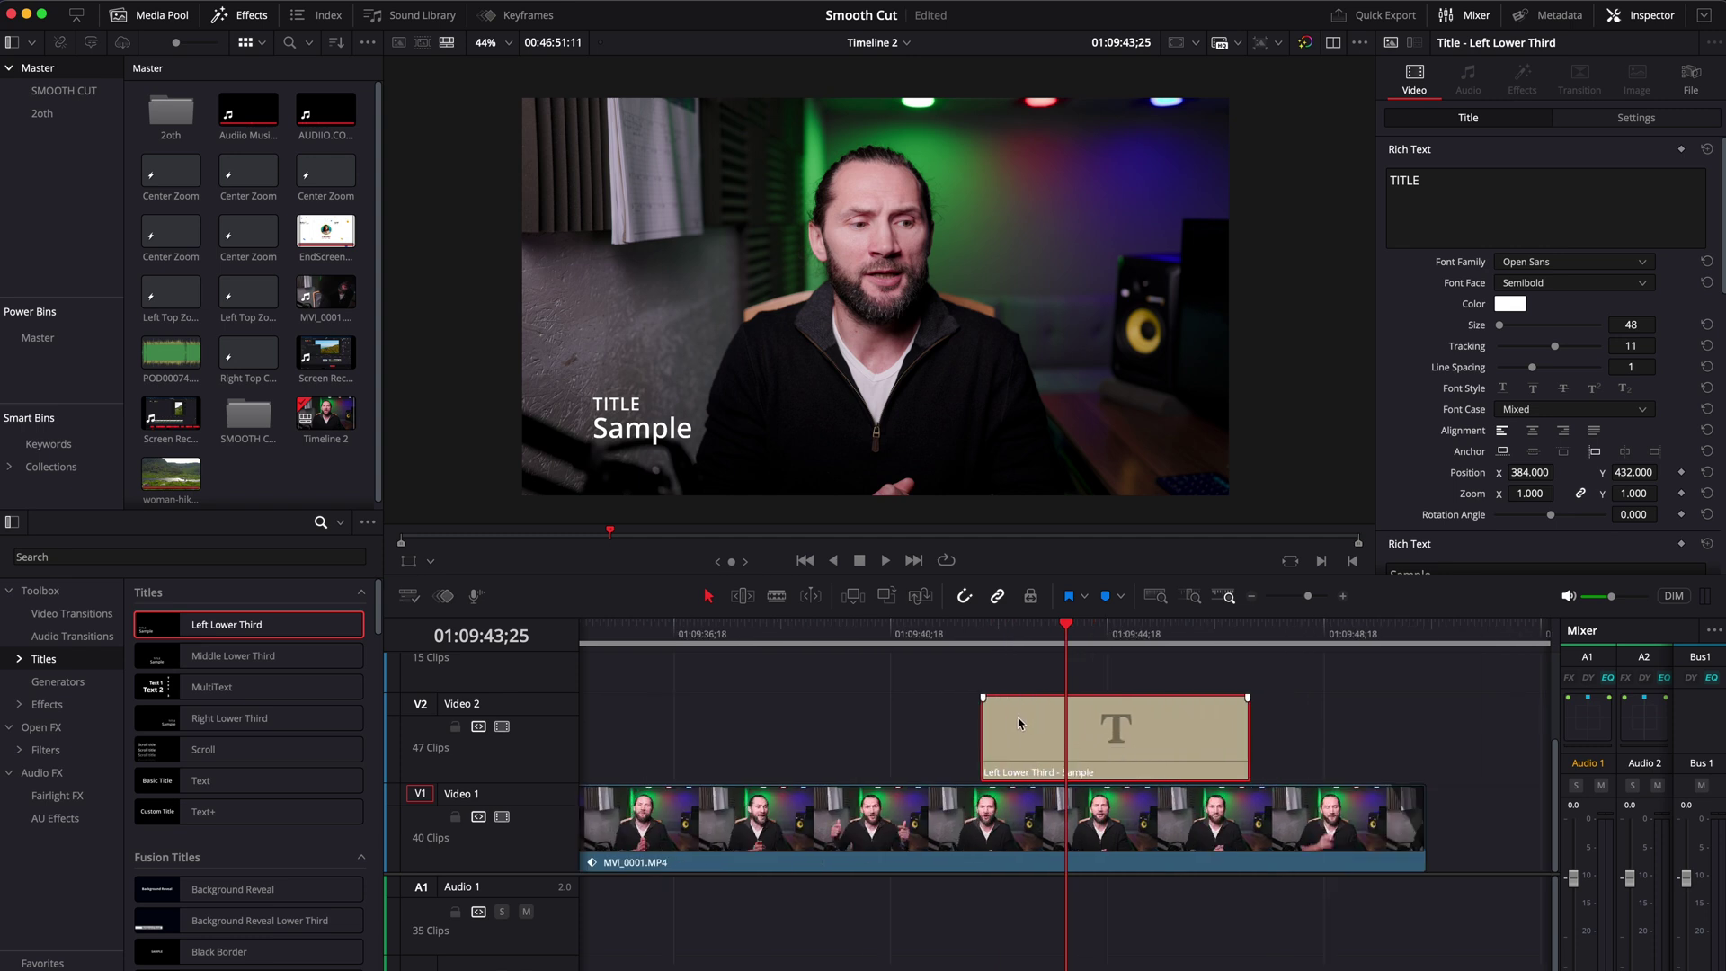
{"action": "left_click", "coordinate": [998, 640]}
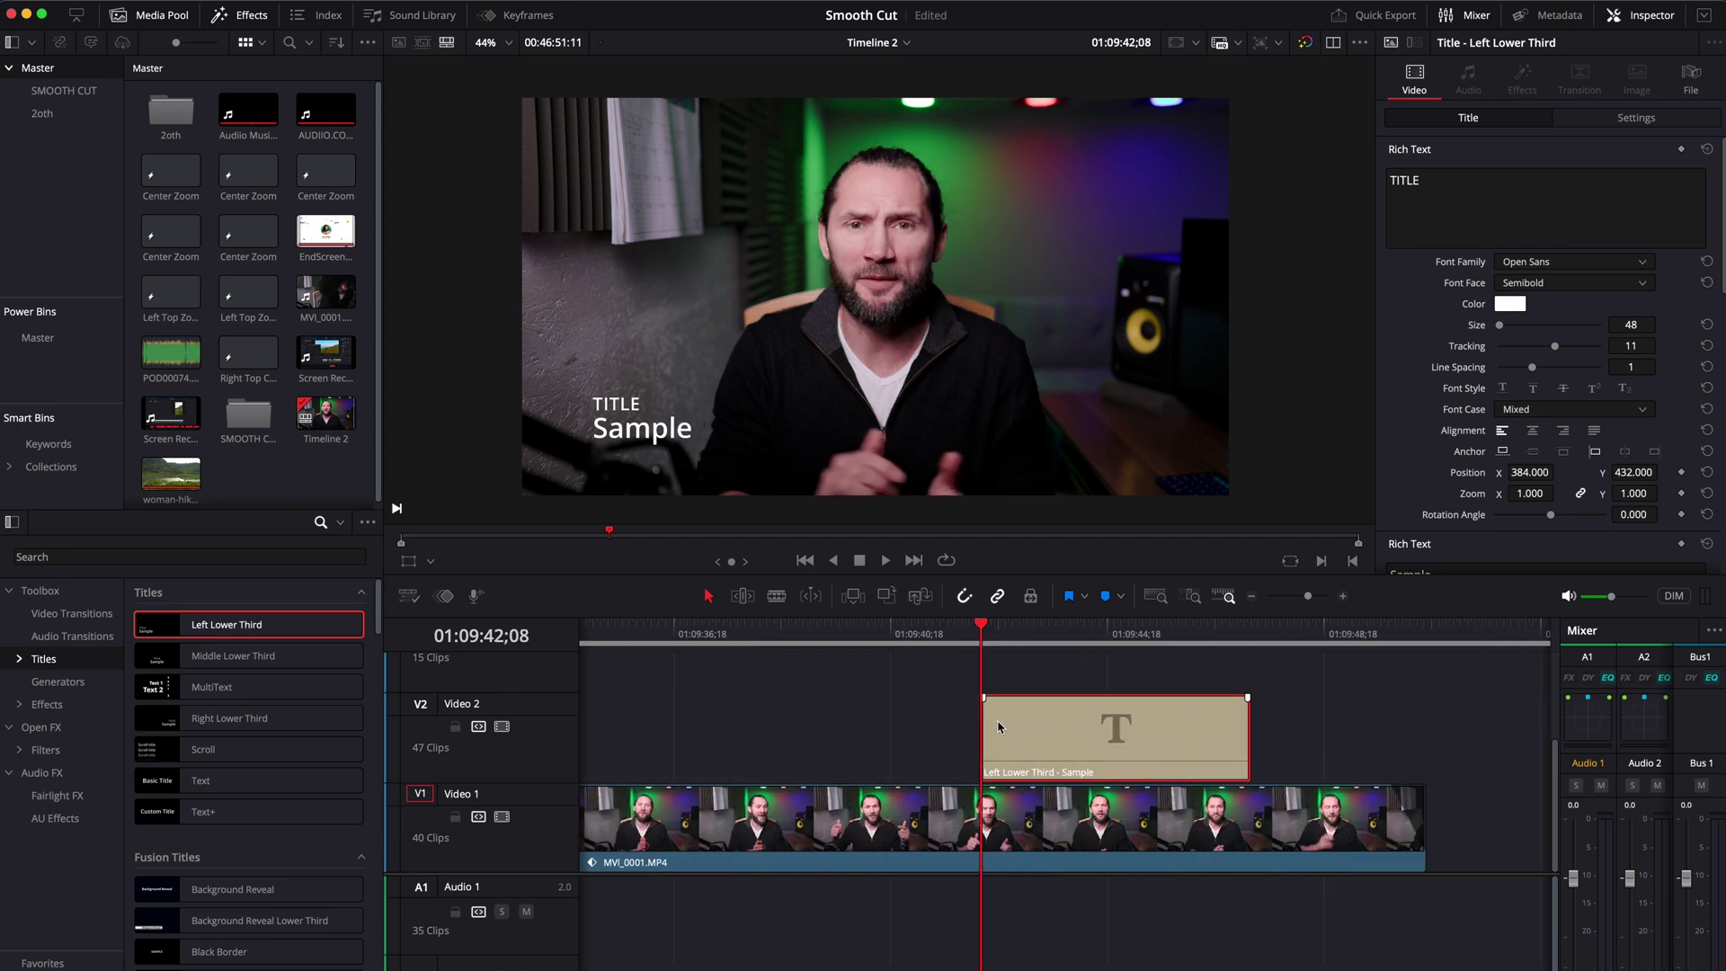
{"action": "left_click_drag", "start_coordinate": [984, 698], "coordinate": [1014, 698]}
Play back the start of the Left Lower Third title twice to review its fade-in, and select the title clip
{"action": "left_click", "coordinate": [969, 634]}
{"action": "key", "text": "space"}
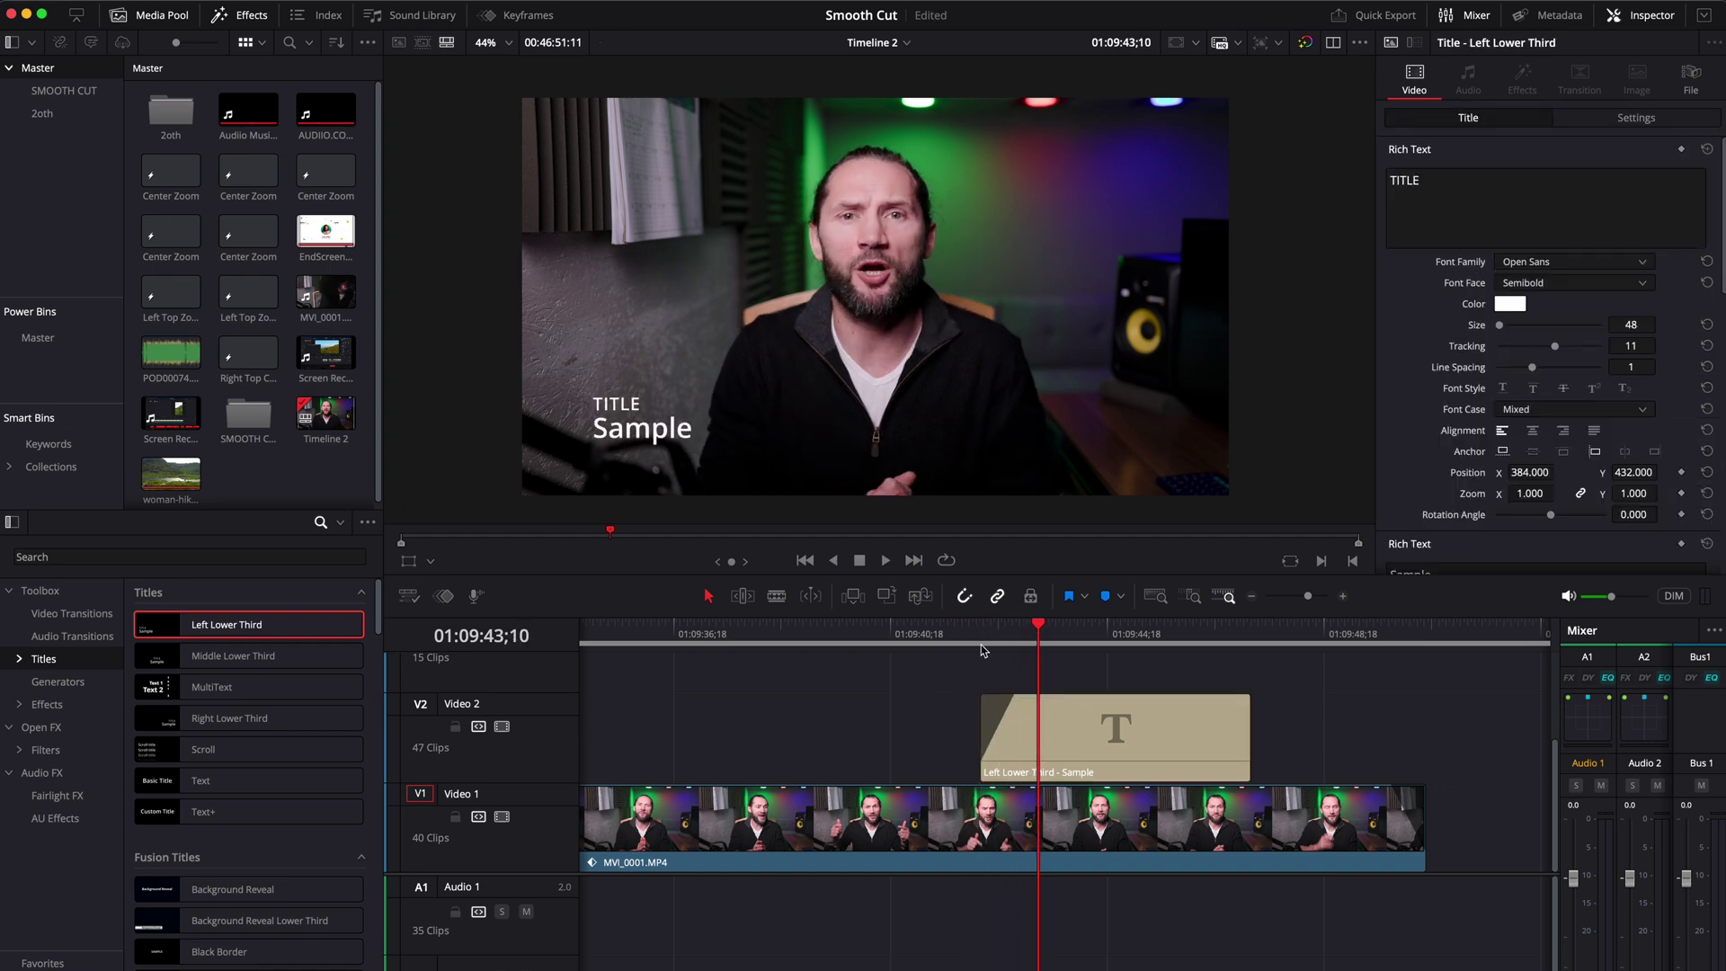
{"action": "left_click", "coordinate": [978, 635]}
{"action": "key", "text": "space"}
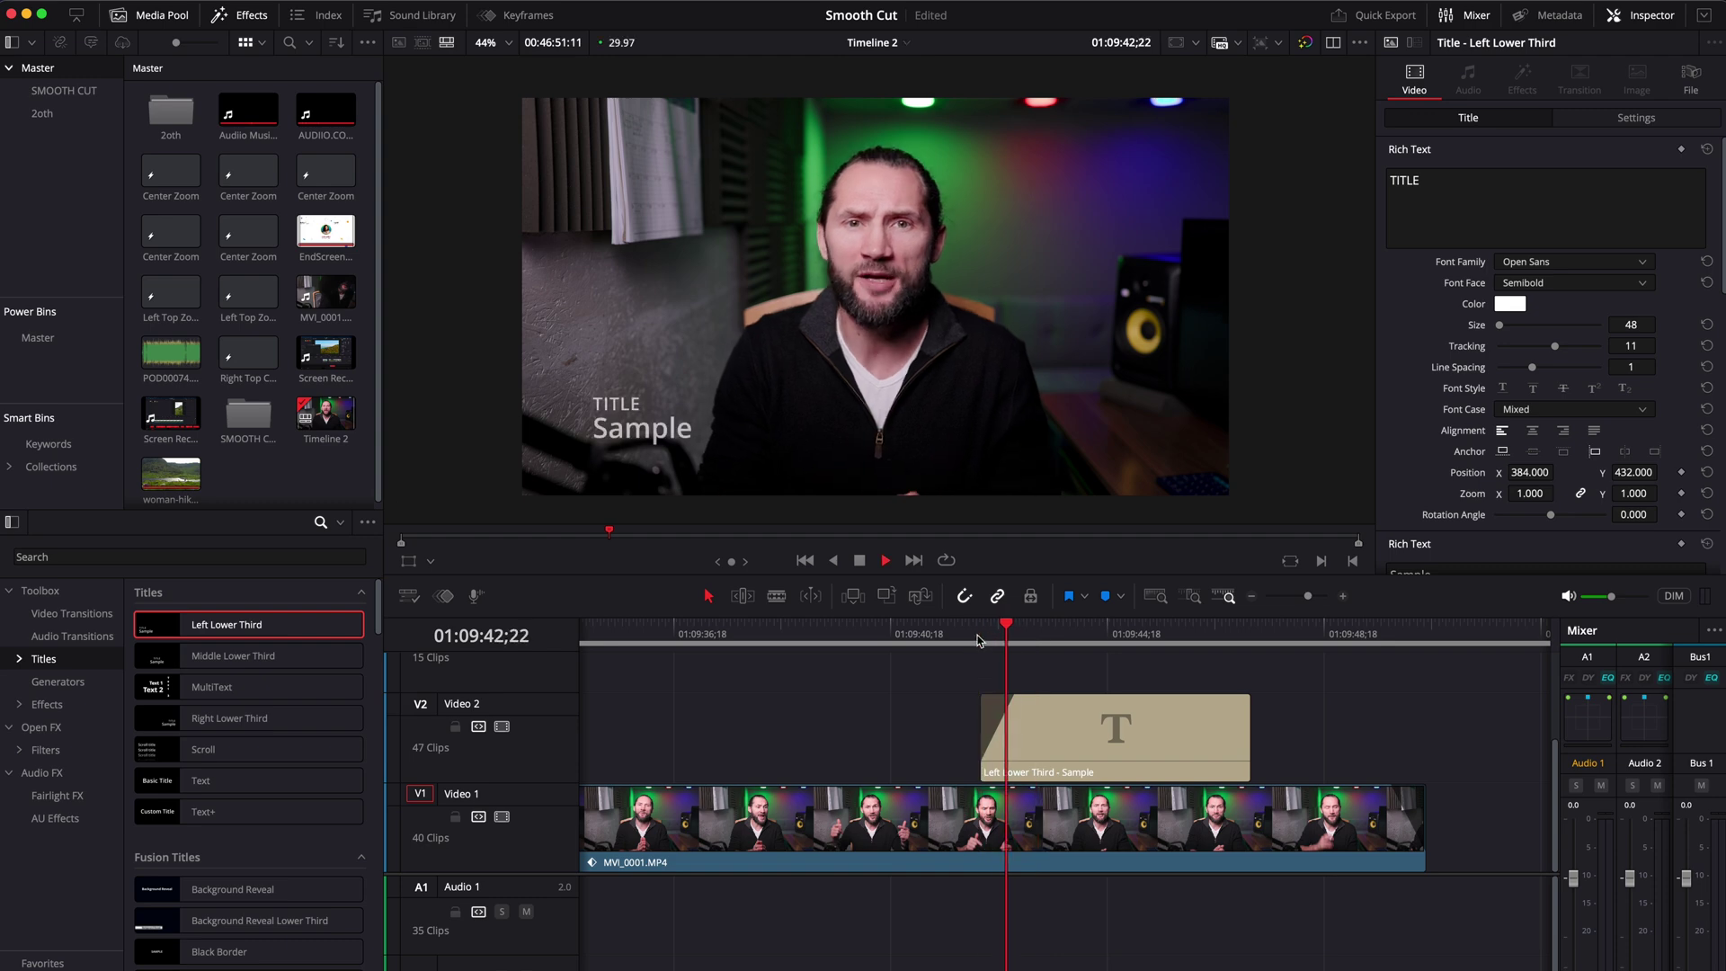
{"action": "left_click", "coordinate": [1040, 723]}
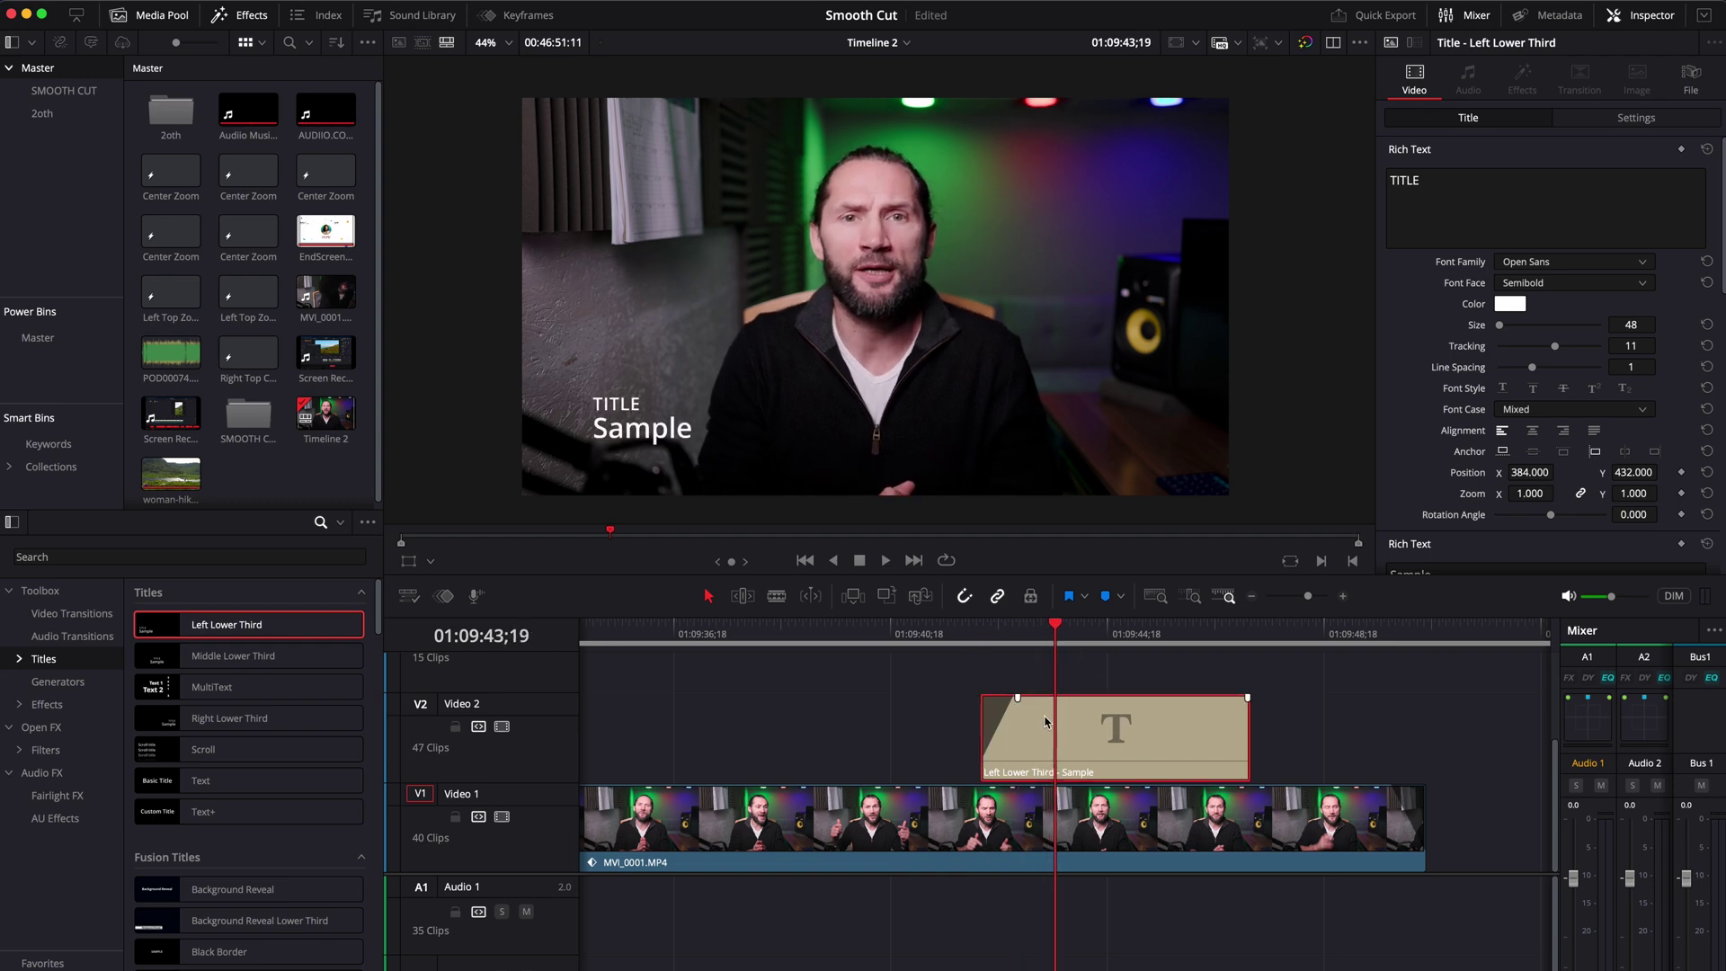
{"action": "key", "text": "space"}
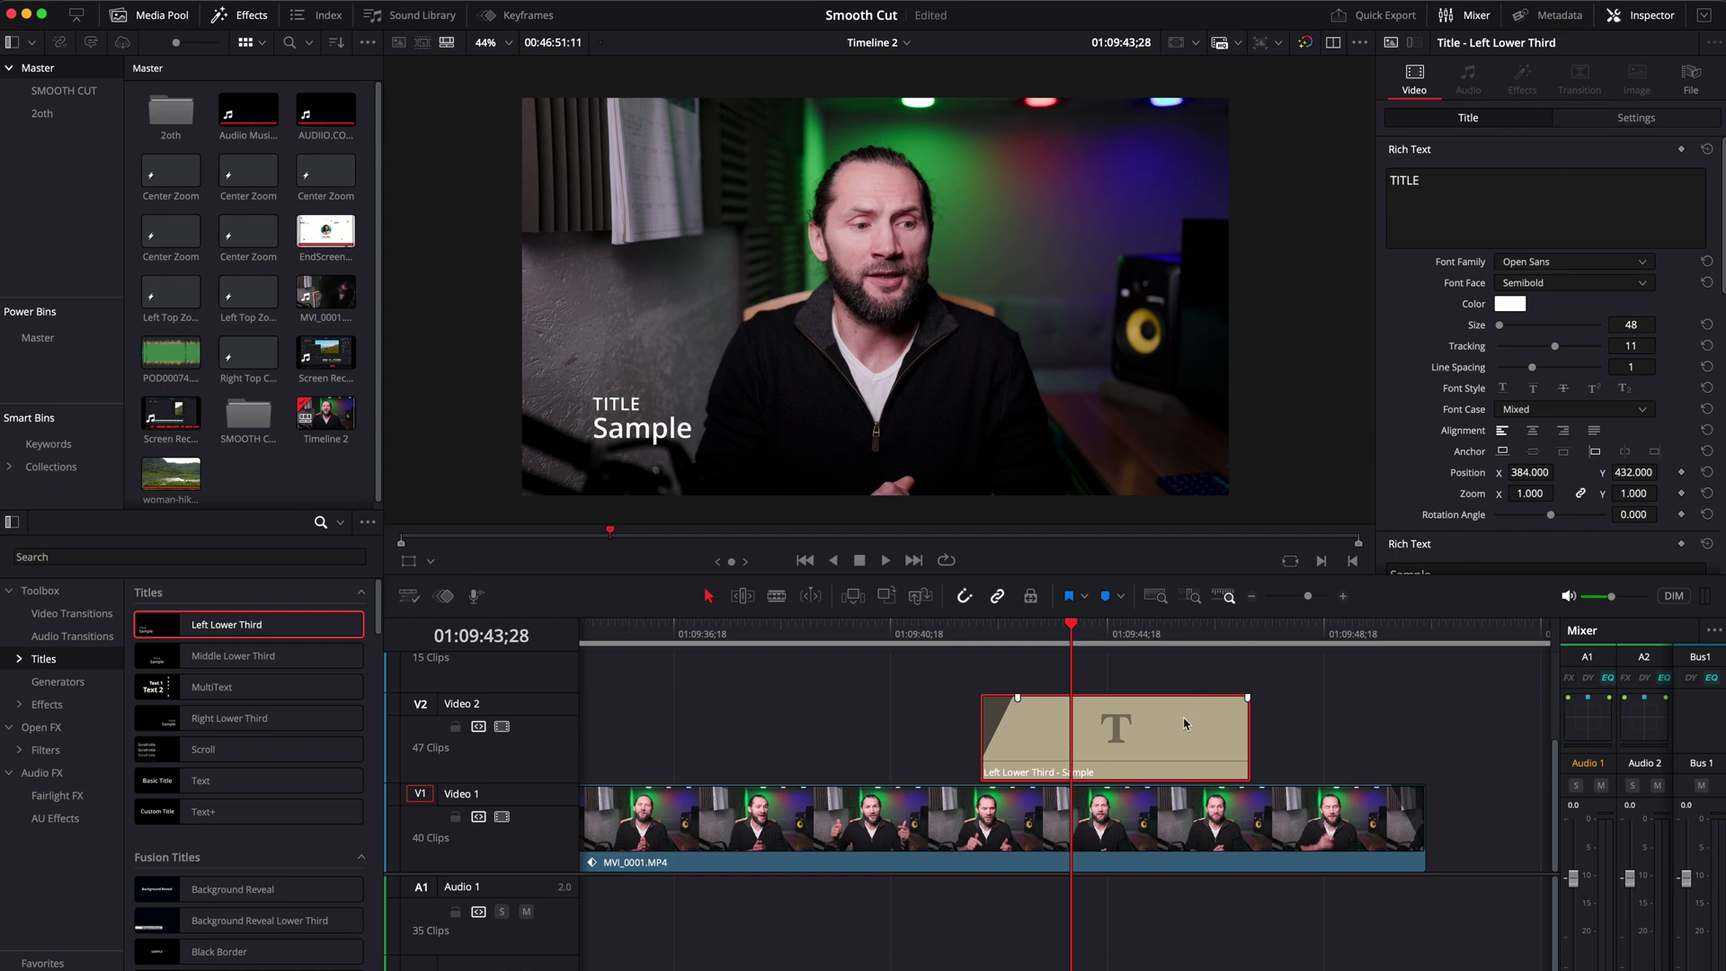
Keyframe the title's Transform at 01:09:43;28, set Position X -1033, Y 48 at 01:09:44;10, and play back the slide-out
{"action": "left_click", "coordinate": [1640, 125]}
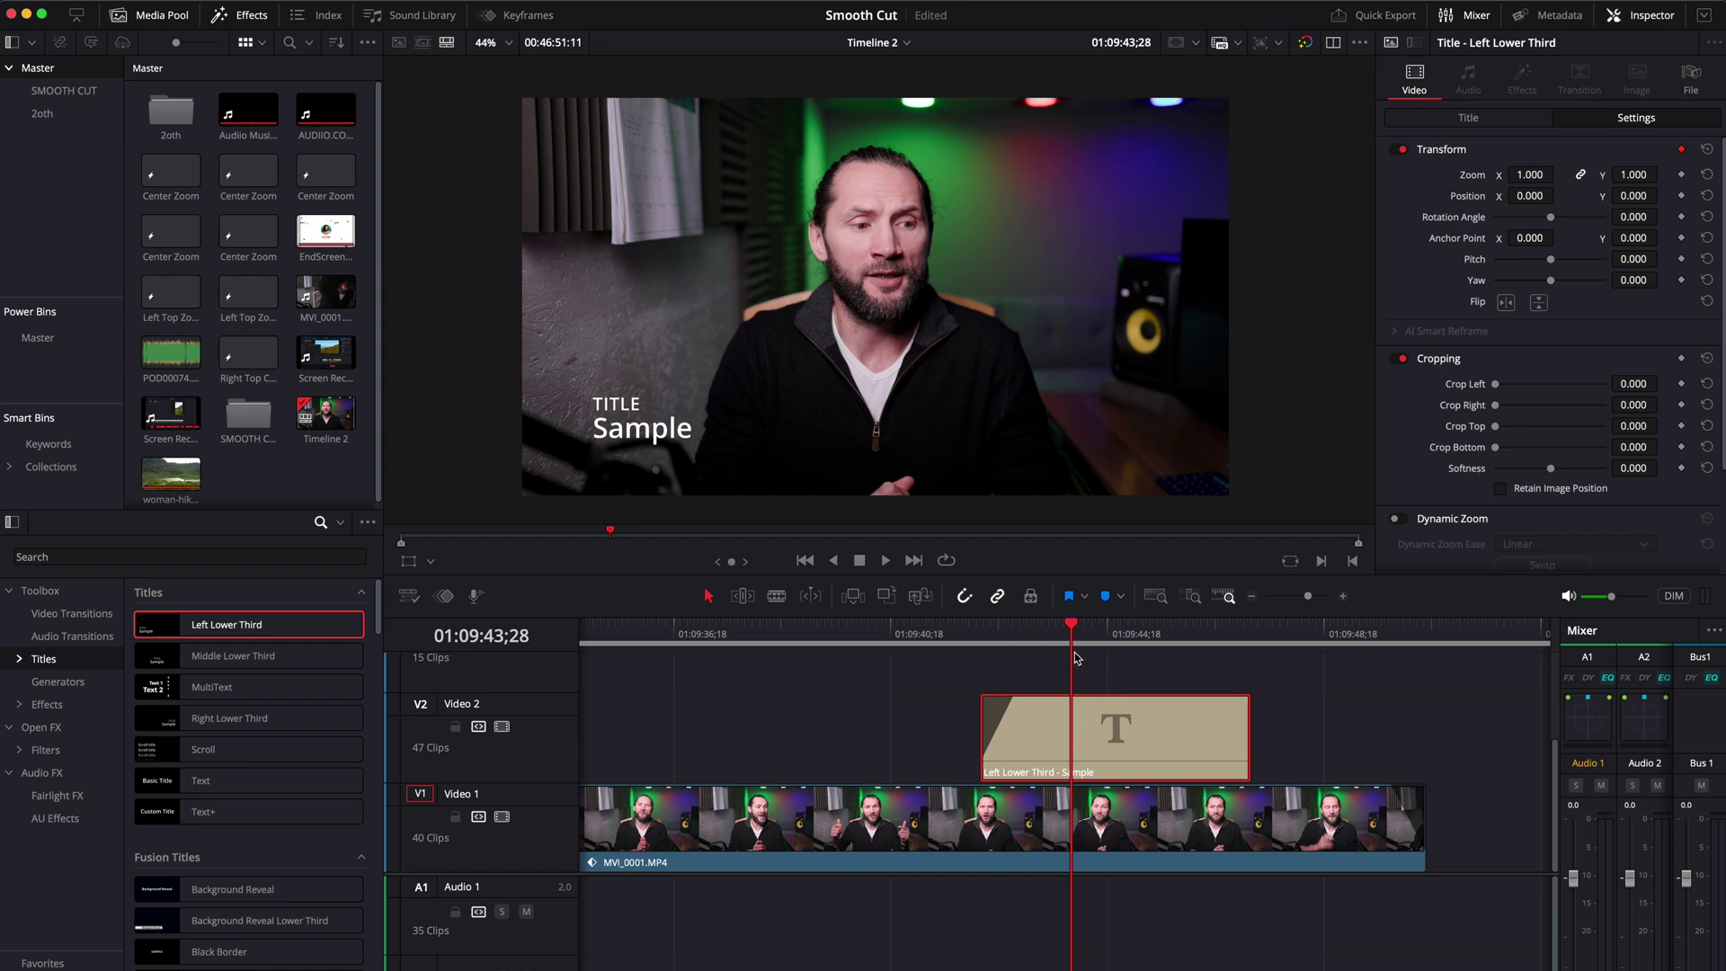
{"action": "left_click_drag", "start_coordinate": [1073, 630], "coordinate": [1094, 626]}
{"action": "left_click_drag", "start_coordinate": [1538, 199], "coordinate": [1429, 200]}
{"action": "left_click", "coordinate": [1041, 642]}
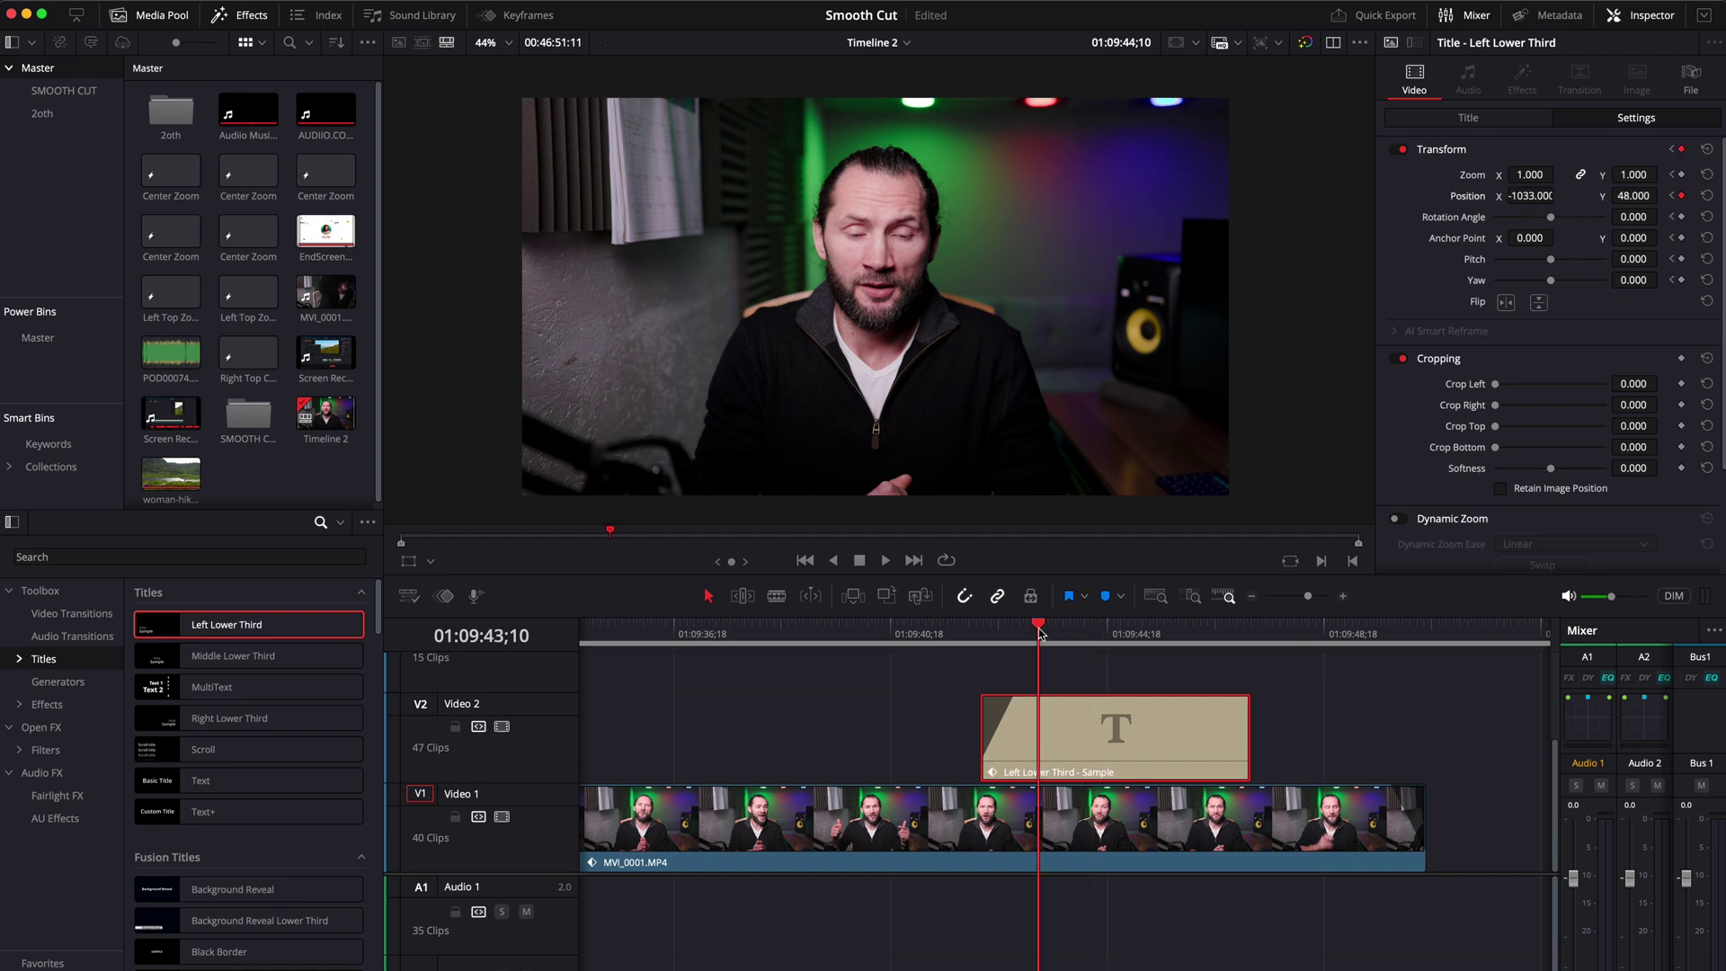
{"action": "key", "text": "space"}
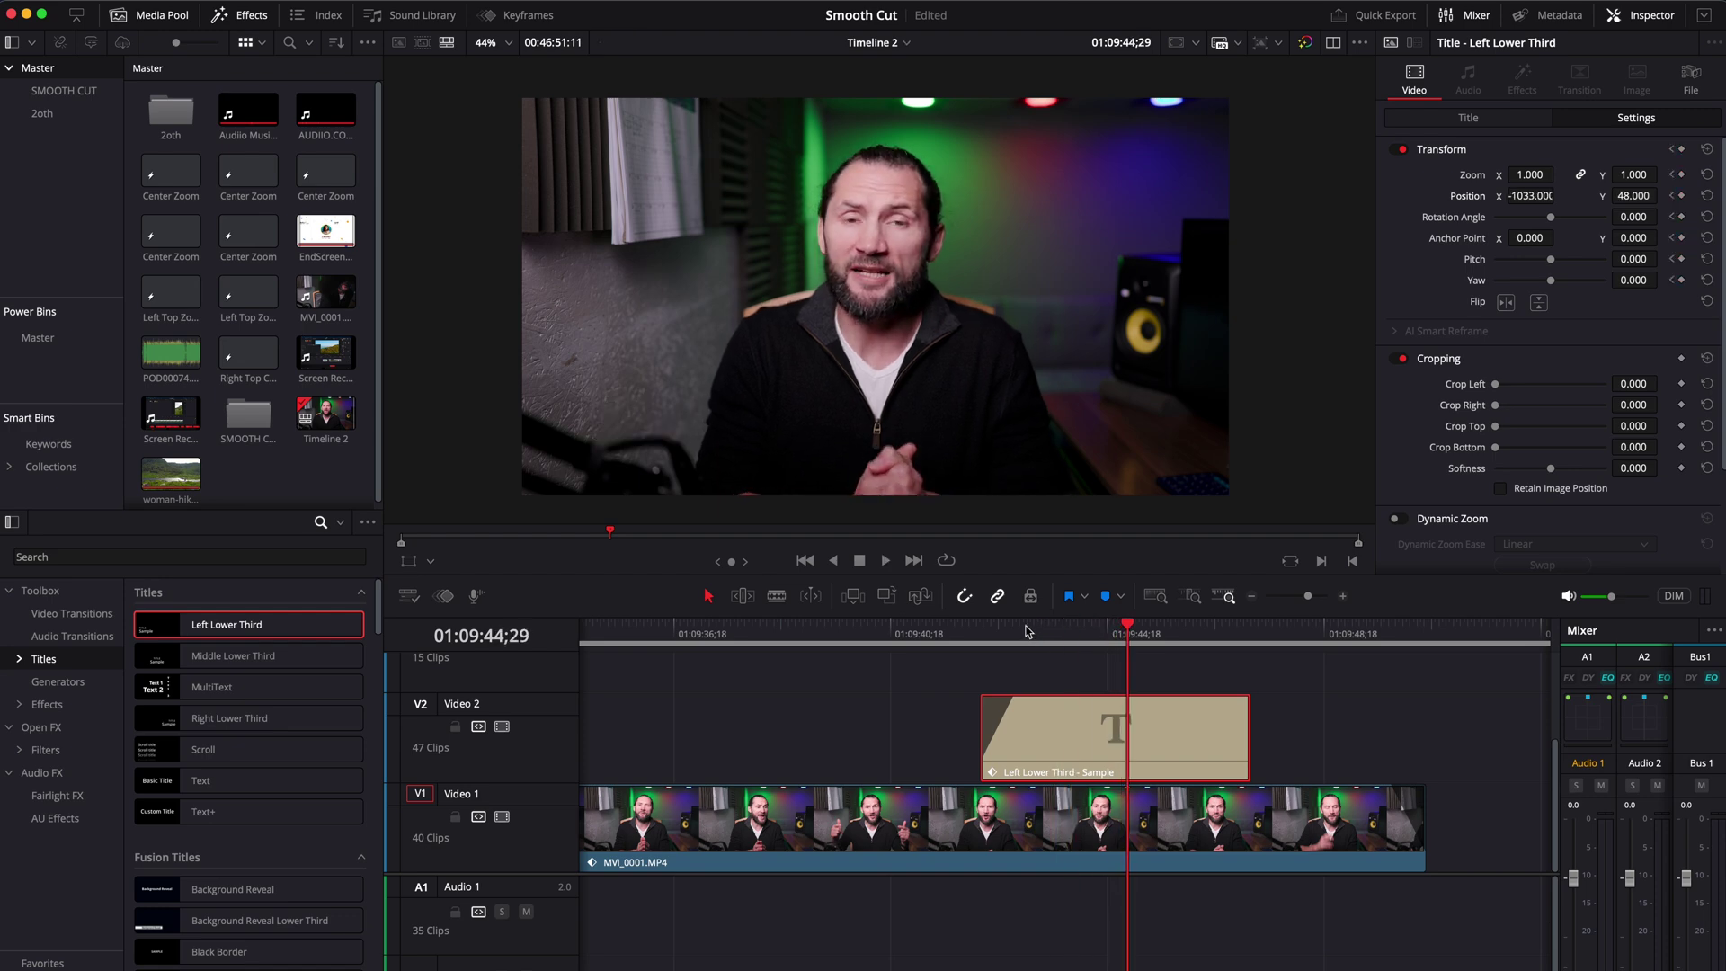
{"action": "left_click", "coordinate": [1025, 633]}
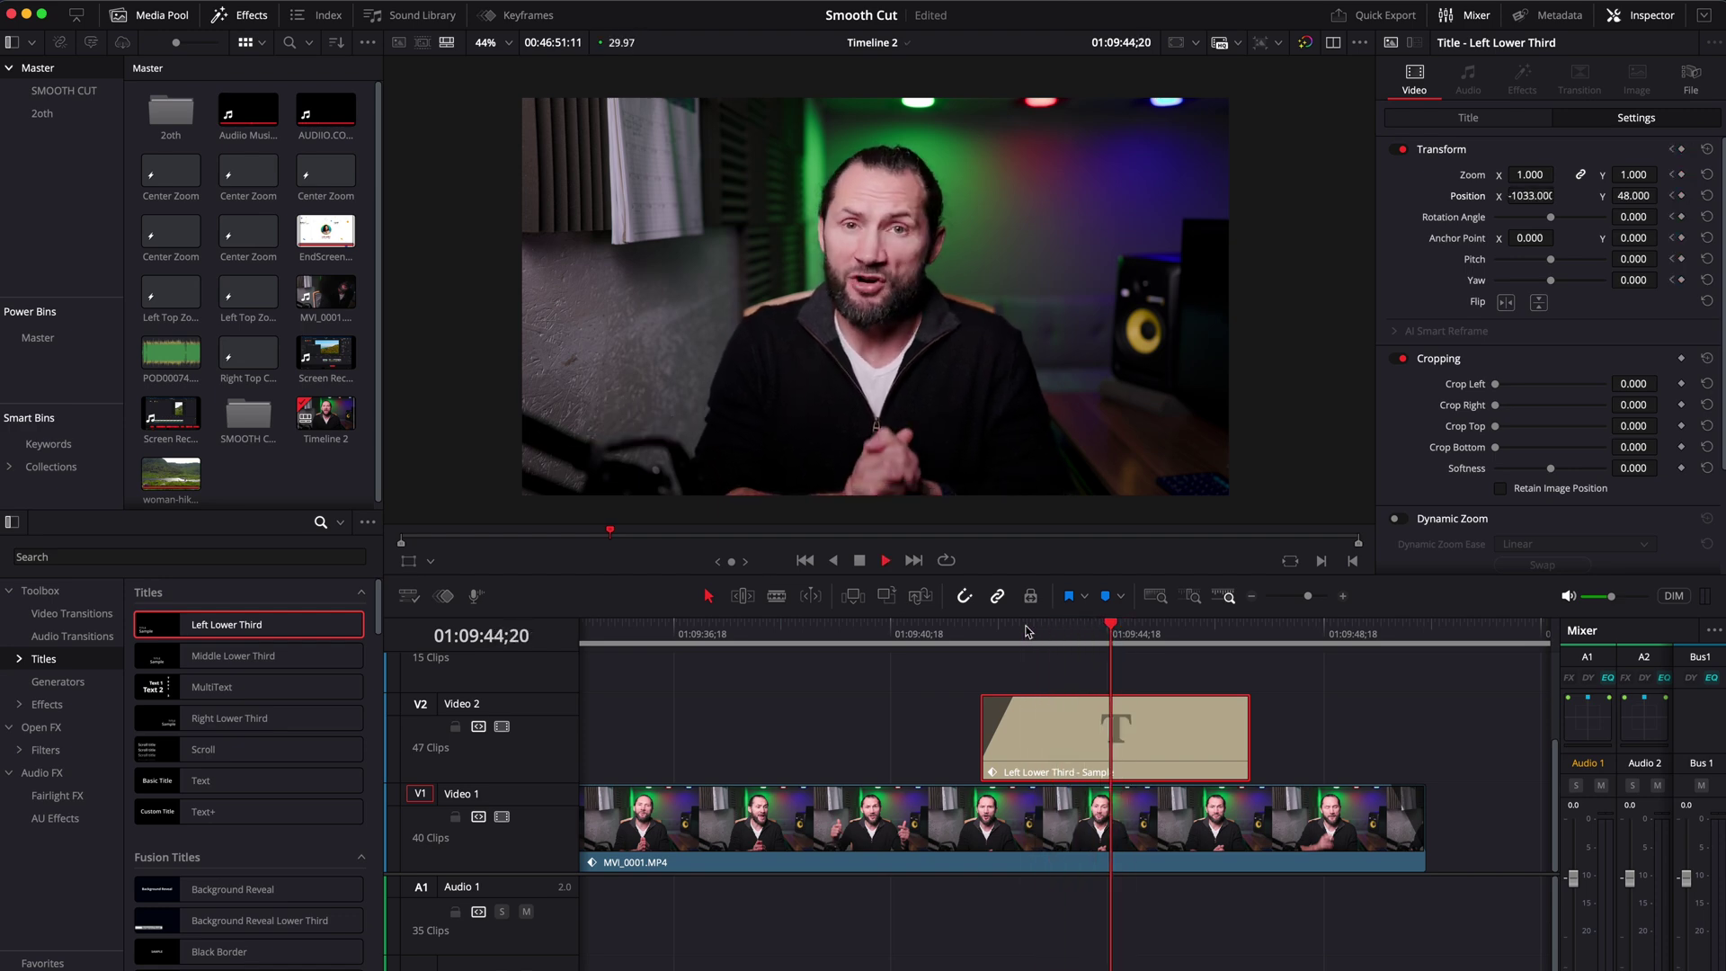
{"action": "key", "text": "space"}
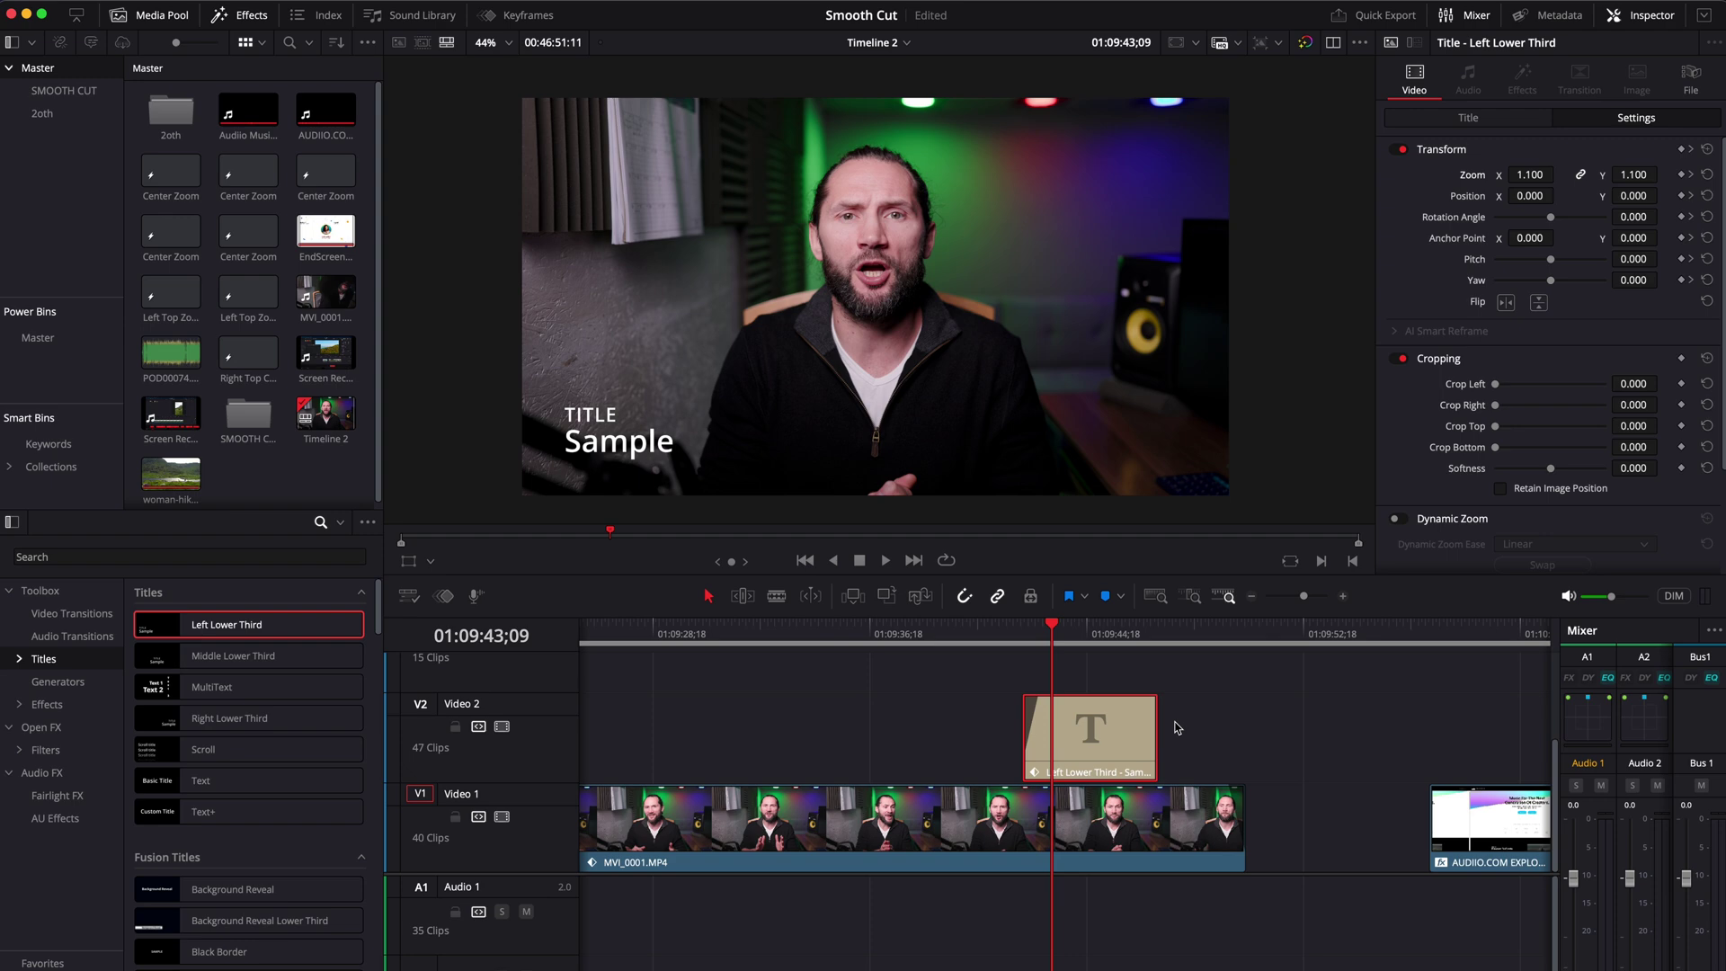
Move the Left Lower Third title off the MVI_0001.MP4 clip to above the AUDIIO.COM clip on Video 2
{"action": "key", "text": "super+minus"}
{"action": "key", "text": "super+minus"}
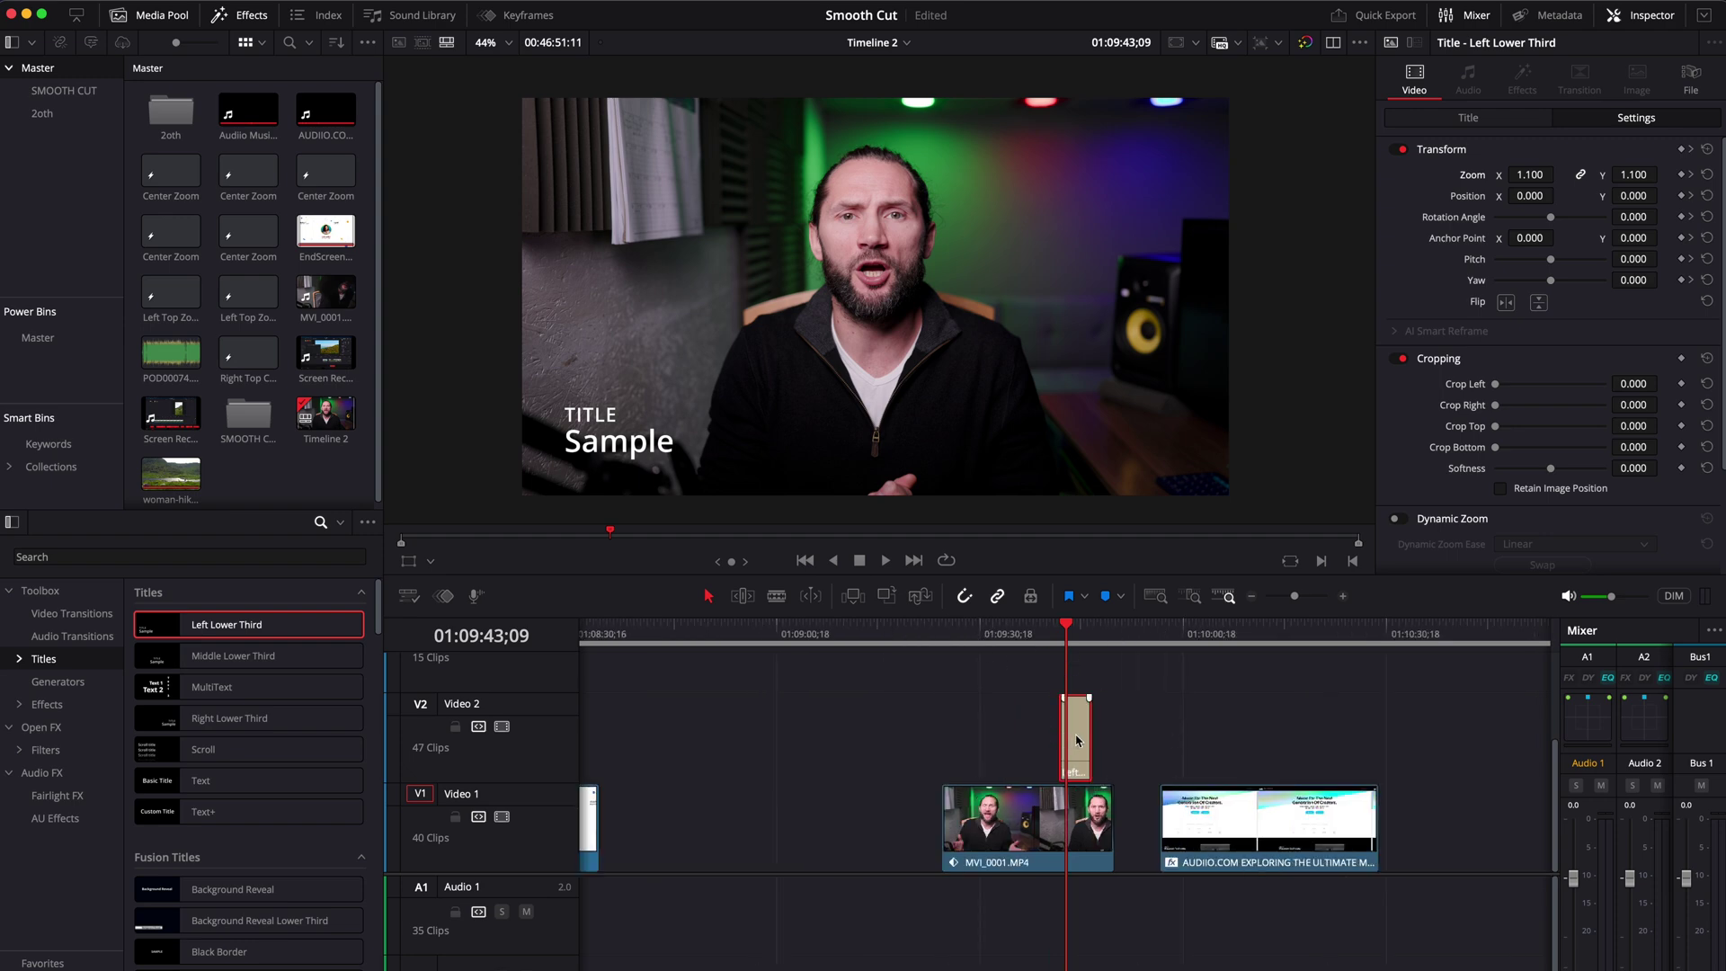
{"action": "left_click_drag", "start_coordinate": [1078, 740], "coordinate": [1236, 740]}
Play the start of the MVI_0001.MP4 clip, select it and reset its Transform to clear the keyframes
{"action": "left_click", "coordinate": [944, 631]}
{"action": "key", "text": "space"}
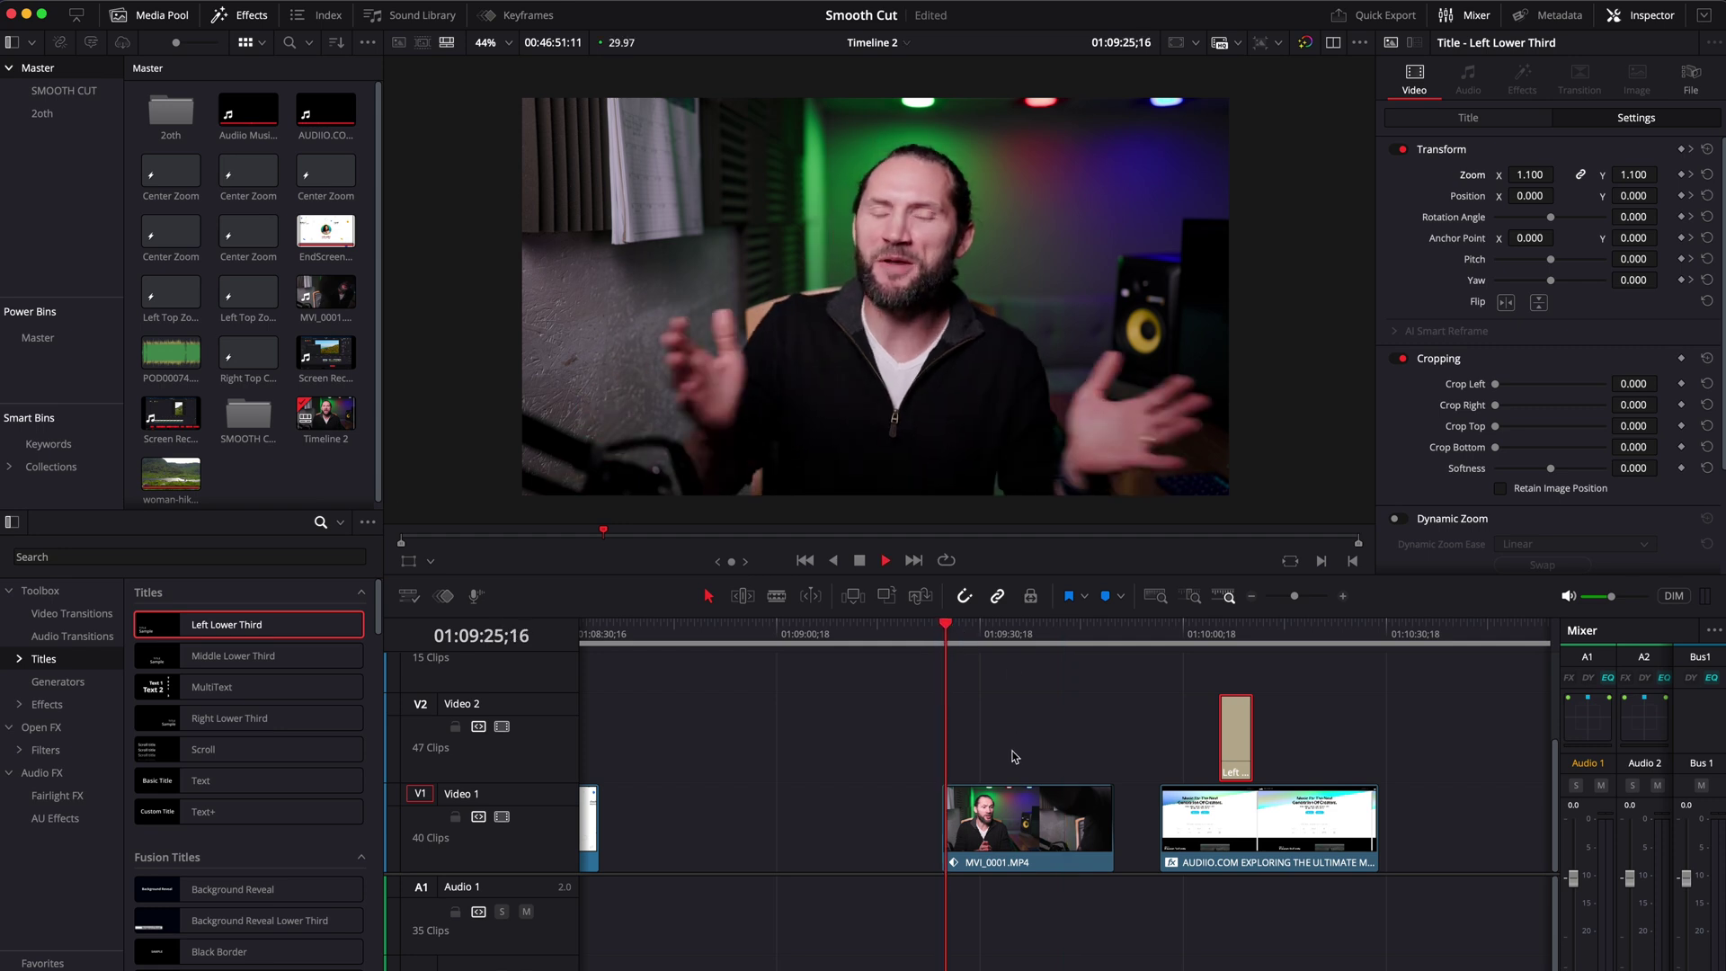
{"action": "key", "text": "space"}
{"action": "left_click", "coordinate": [1025, 823]}
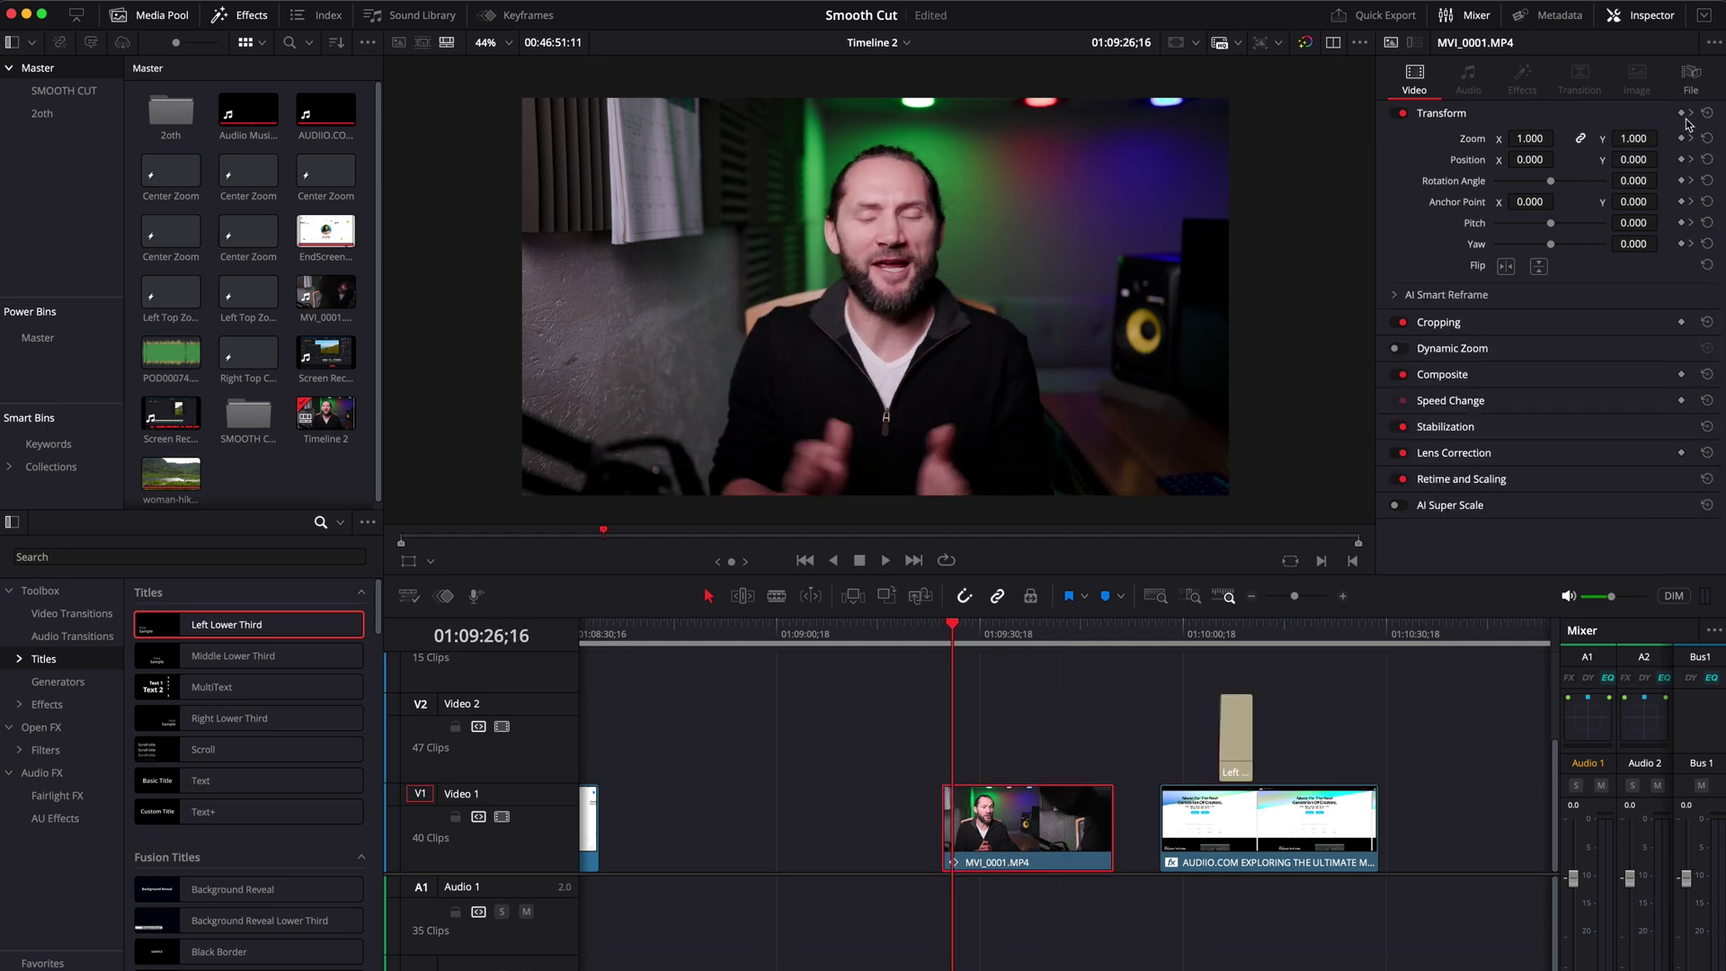
{"action": "left_click", "coordinate": [955, 632]}
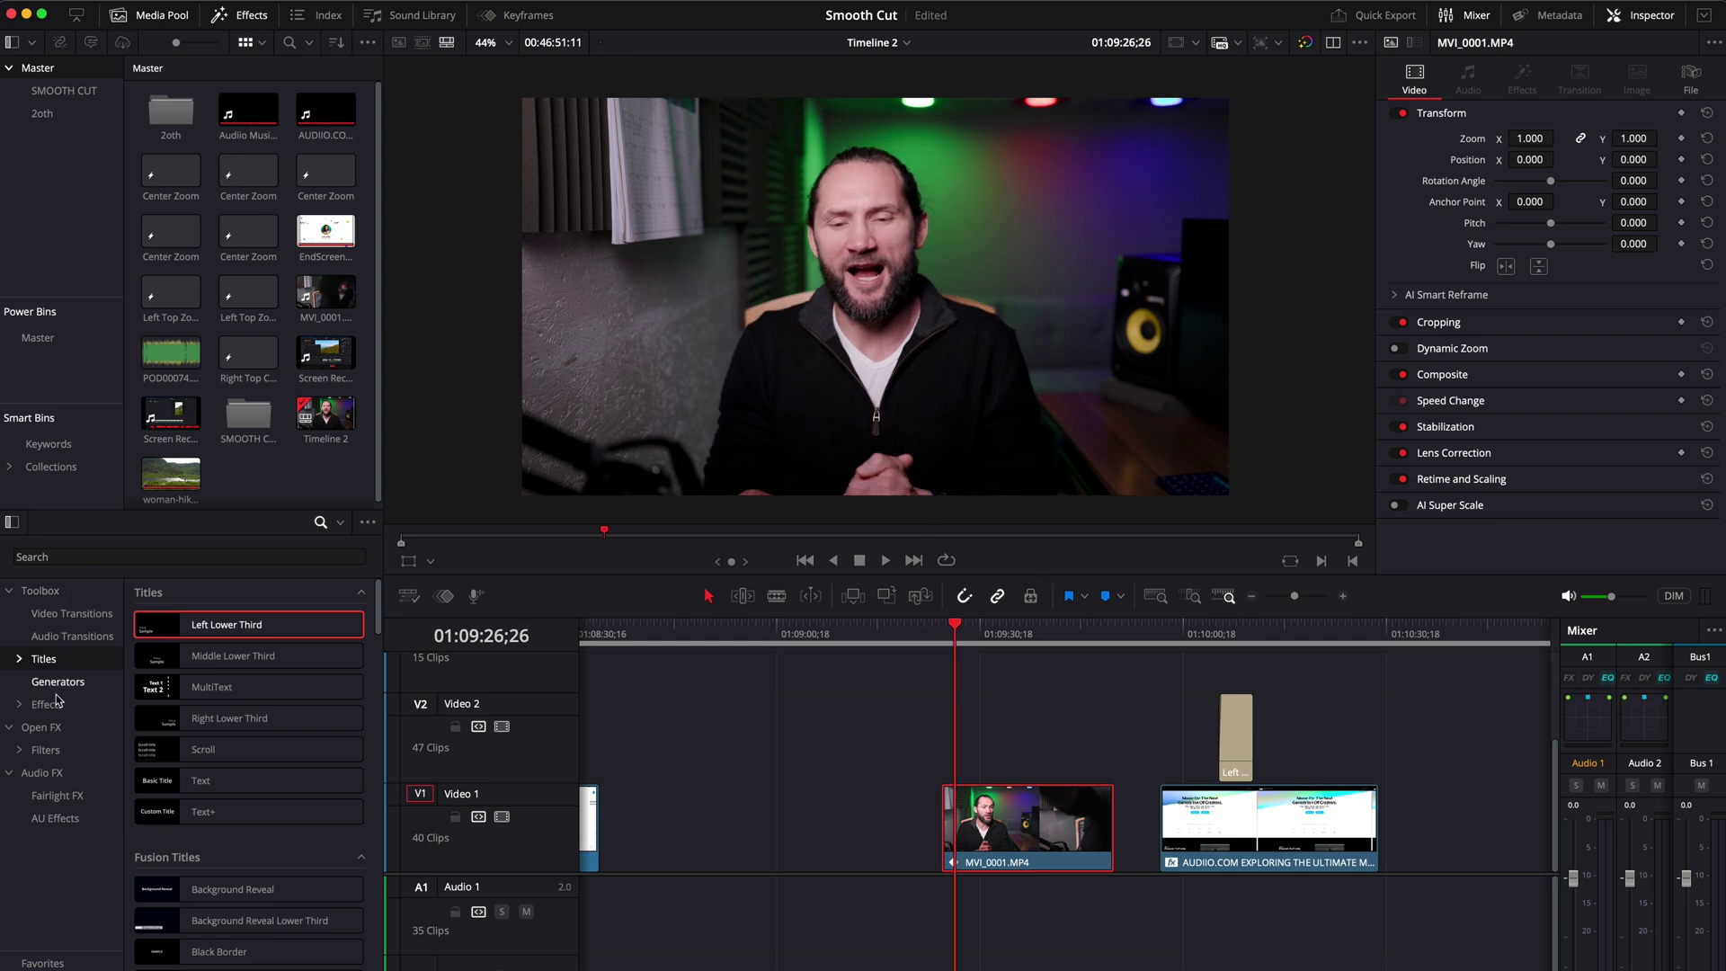
Add an Adjustment Clip effect on Video 2 above the start of the MVI_0001.MP4 clip
{"action": "left_click", "coordinate": [198, 557]}
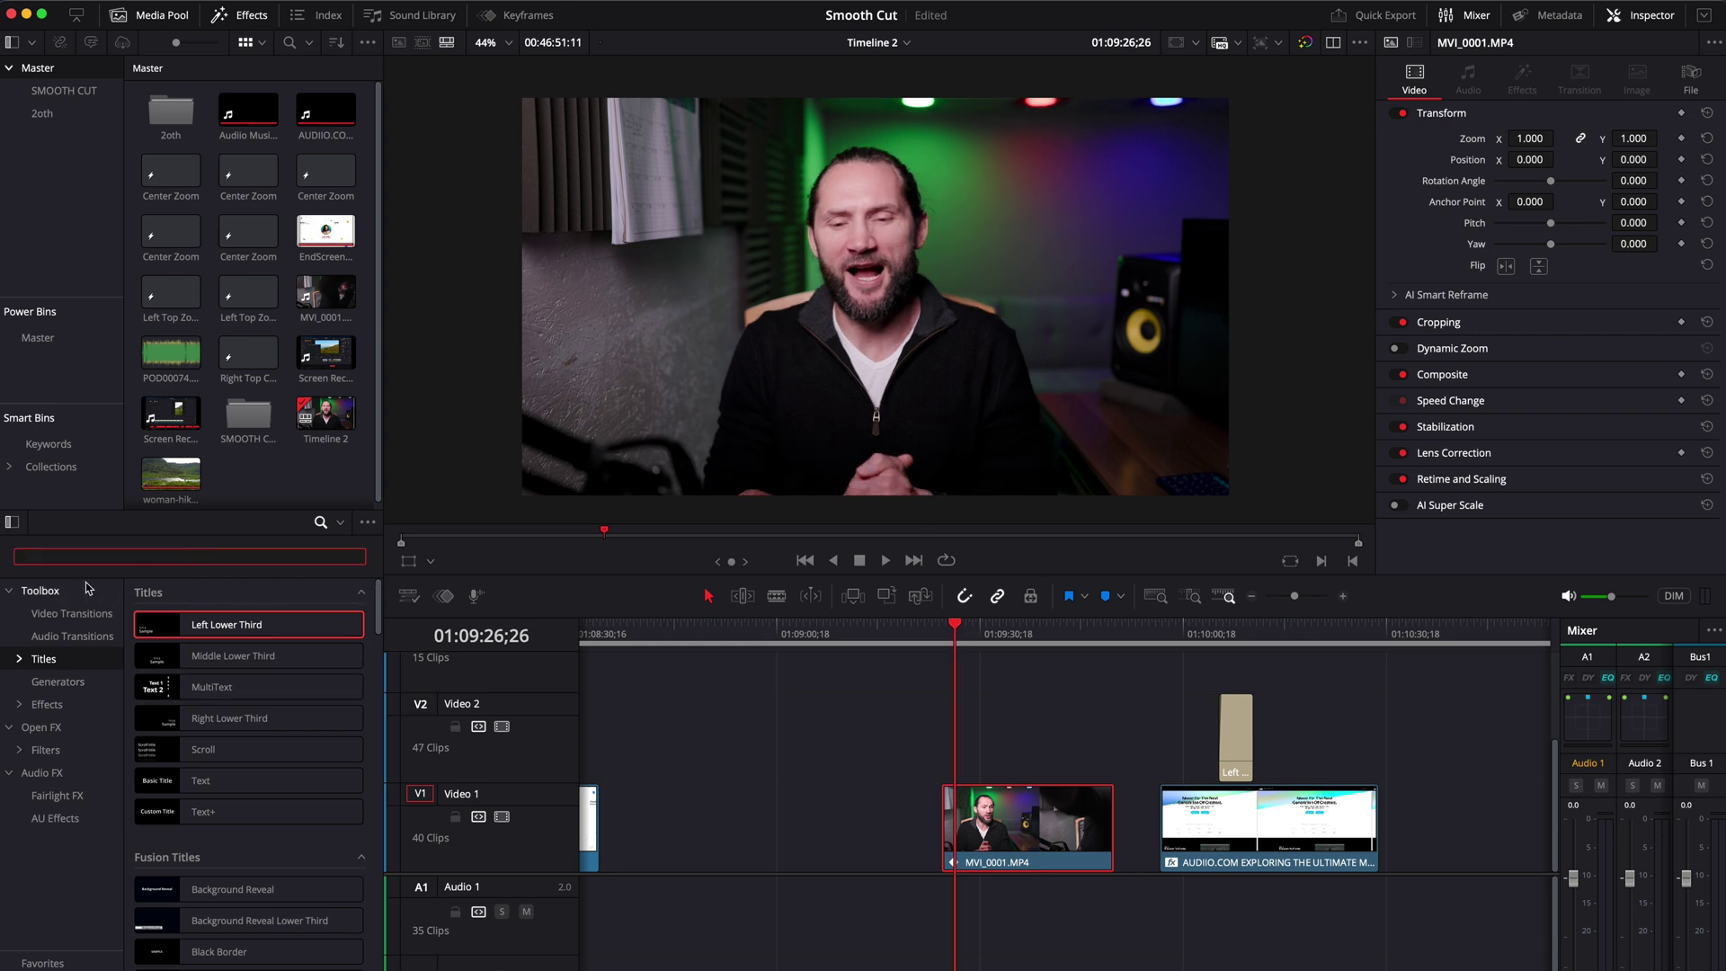
{"action": "left_click", "coordinate": [56, 681]}
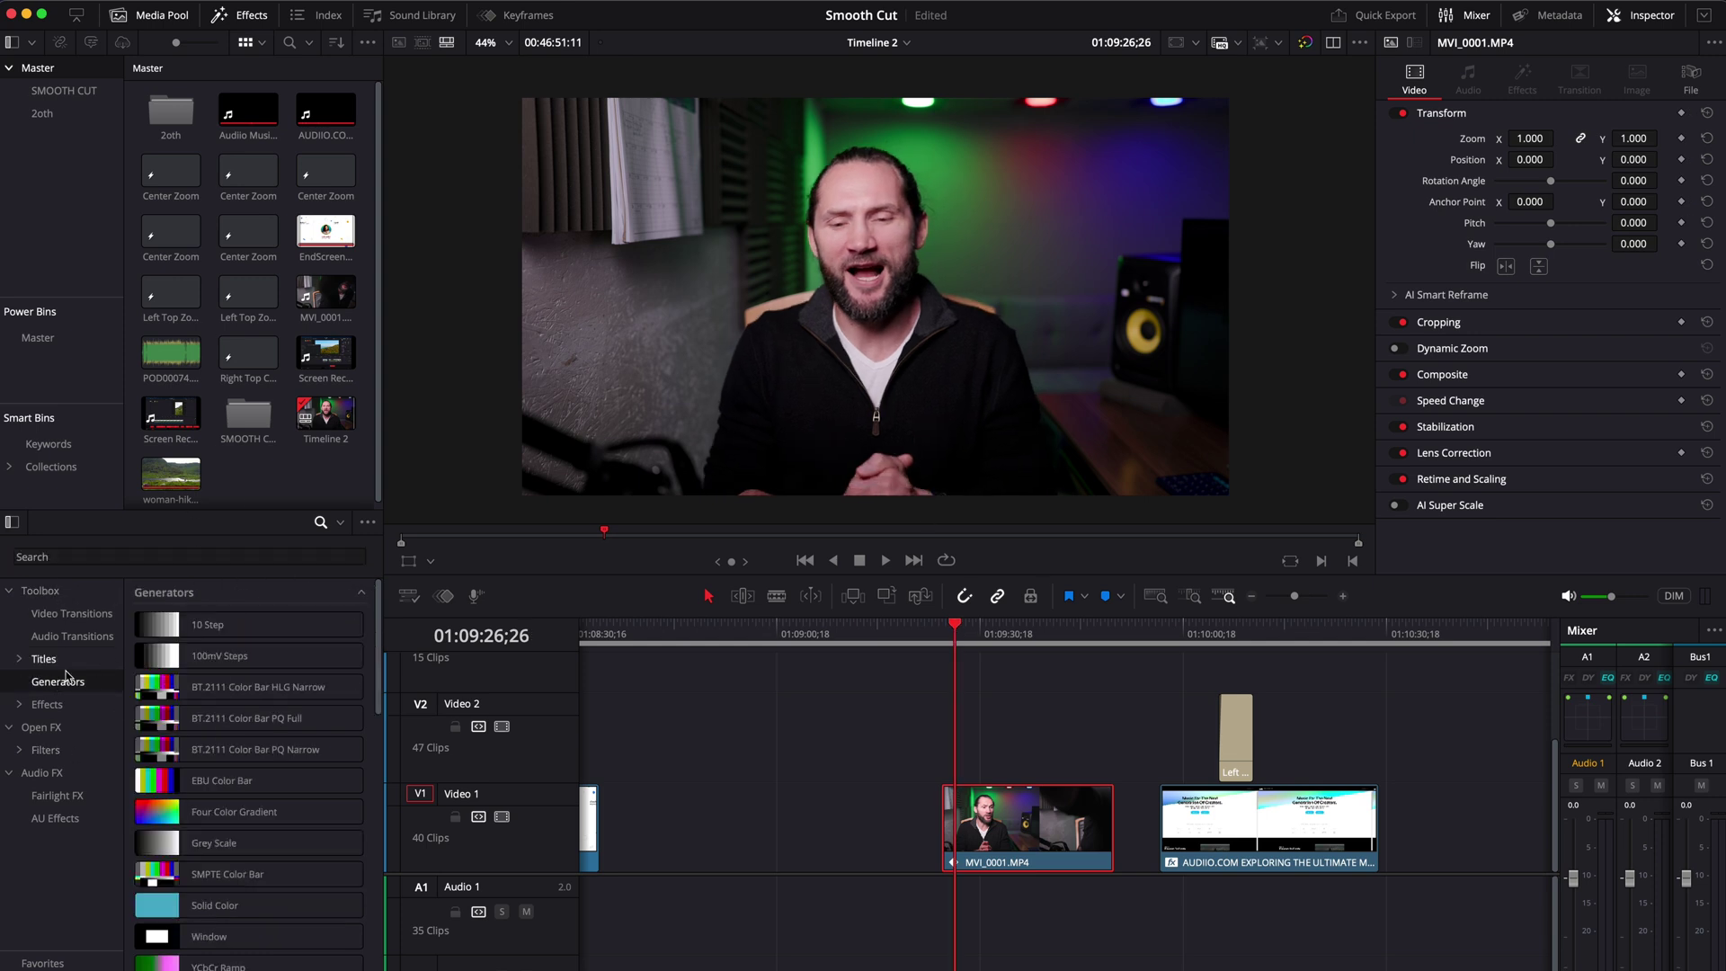
{"action": "left_click", "coordinate": [46, 704]}
{"action": "left_click_drag", "start_coordinate": [221, 624], "coordinate": [1022, 737]}
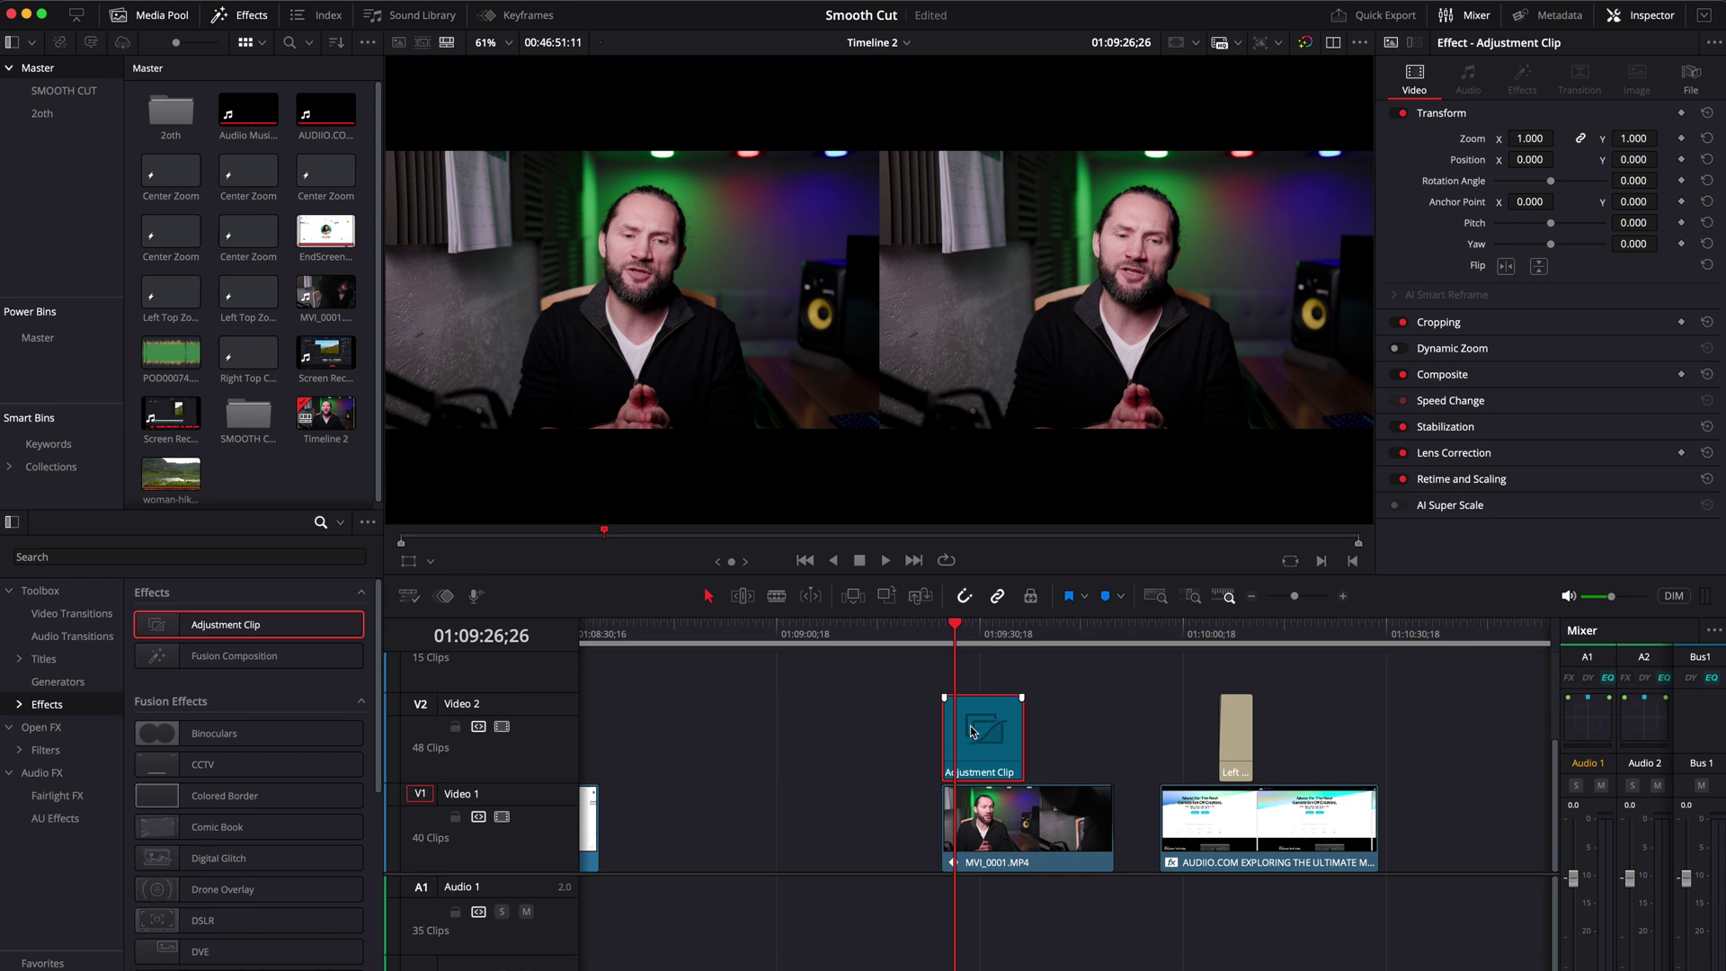
Keyframe the adjustment clip's Transform near its start, set Zoom to 1.110 at 01:09:29;03, and play back the zoom-in
{"action": "left_click", "coordinate": [949, 632]}
{"action": "key", "text": "space"}
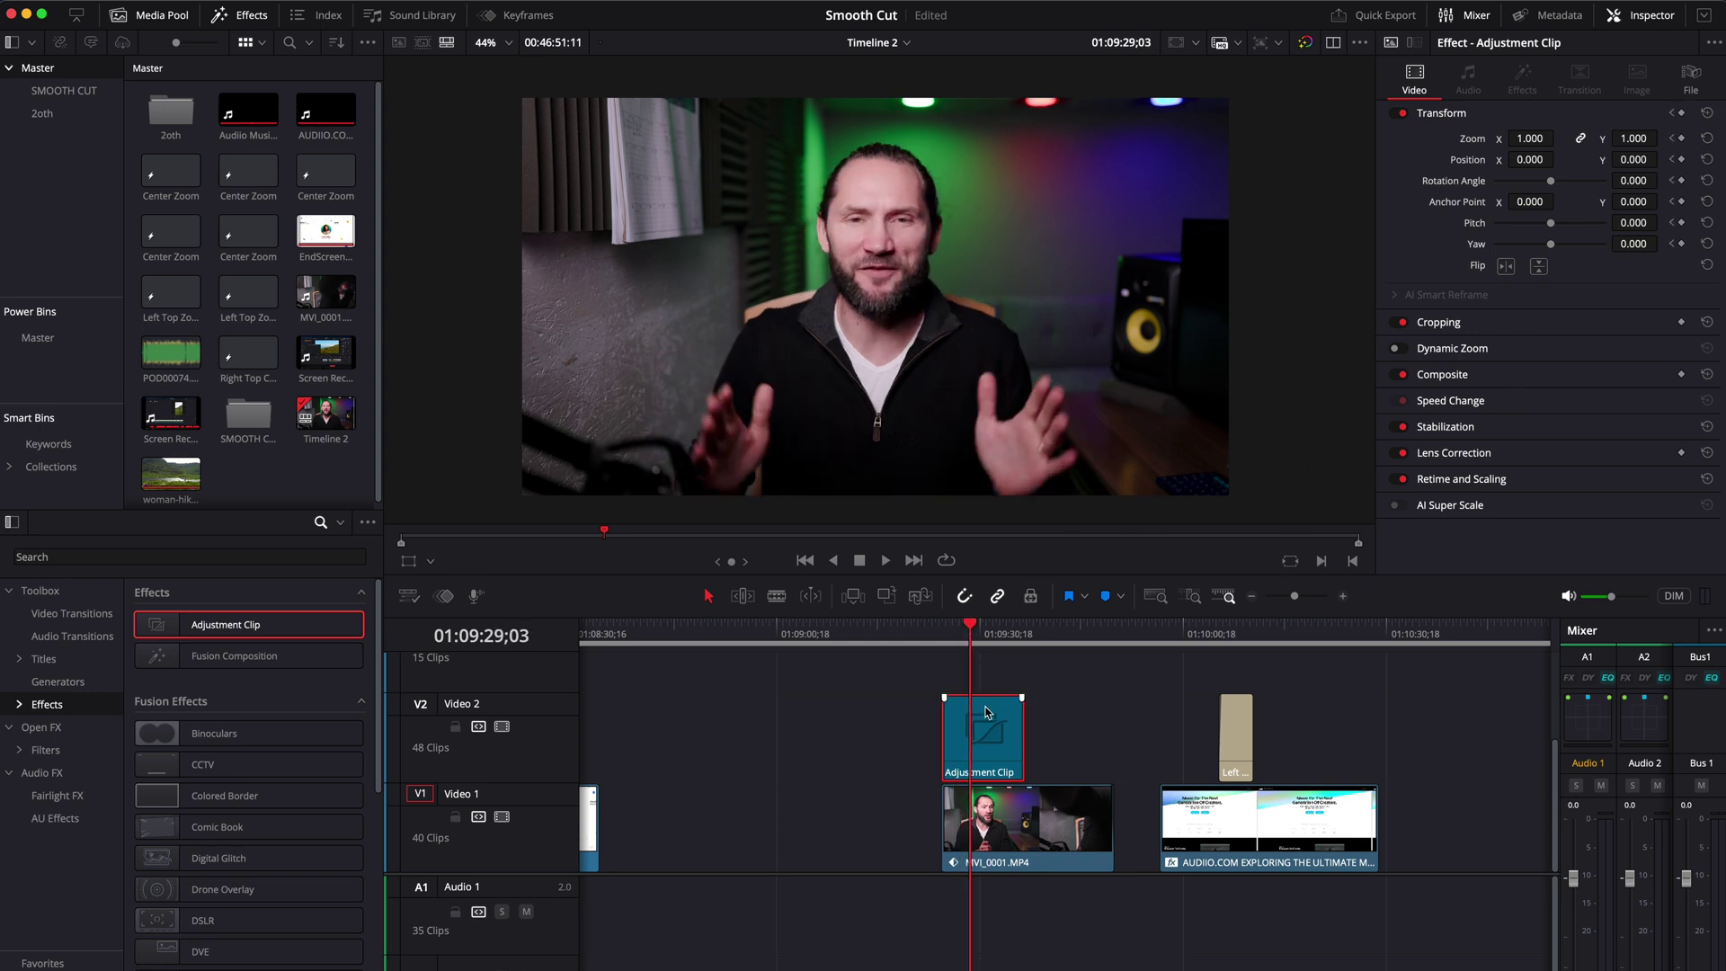
{"action": "mouse_move", "coordinate": [1530, 138]}
{"action": "left_mouse_down"}
{"action": "mouse_move", "coordinate": [1559, 138]}
{"action": "mouse_move", "coordinate": [1533, 139]}
{"action": "left_mouse_up"}
{"action": "left_click", "coordinate": [957, 632]}
{"action": "key", "text": "space"}
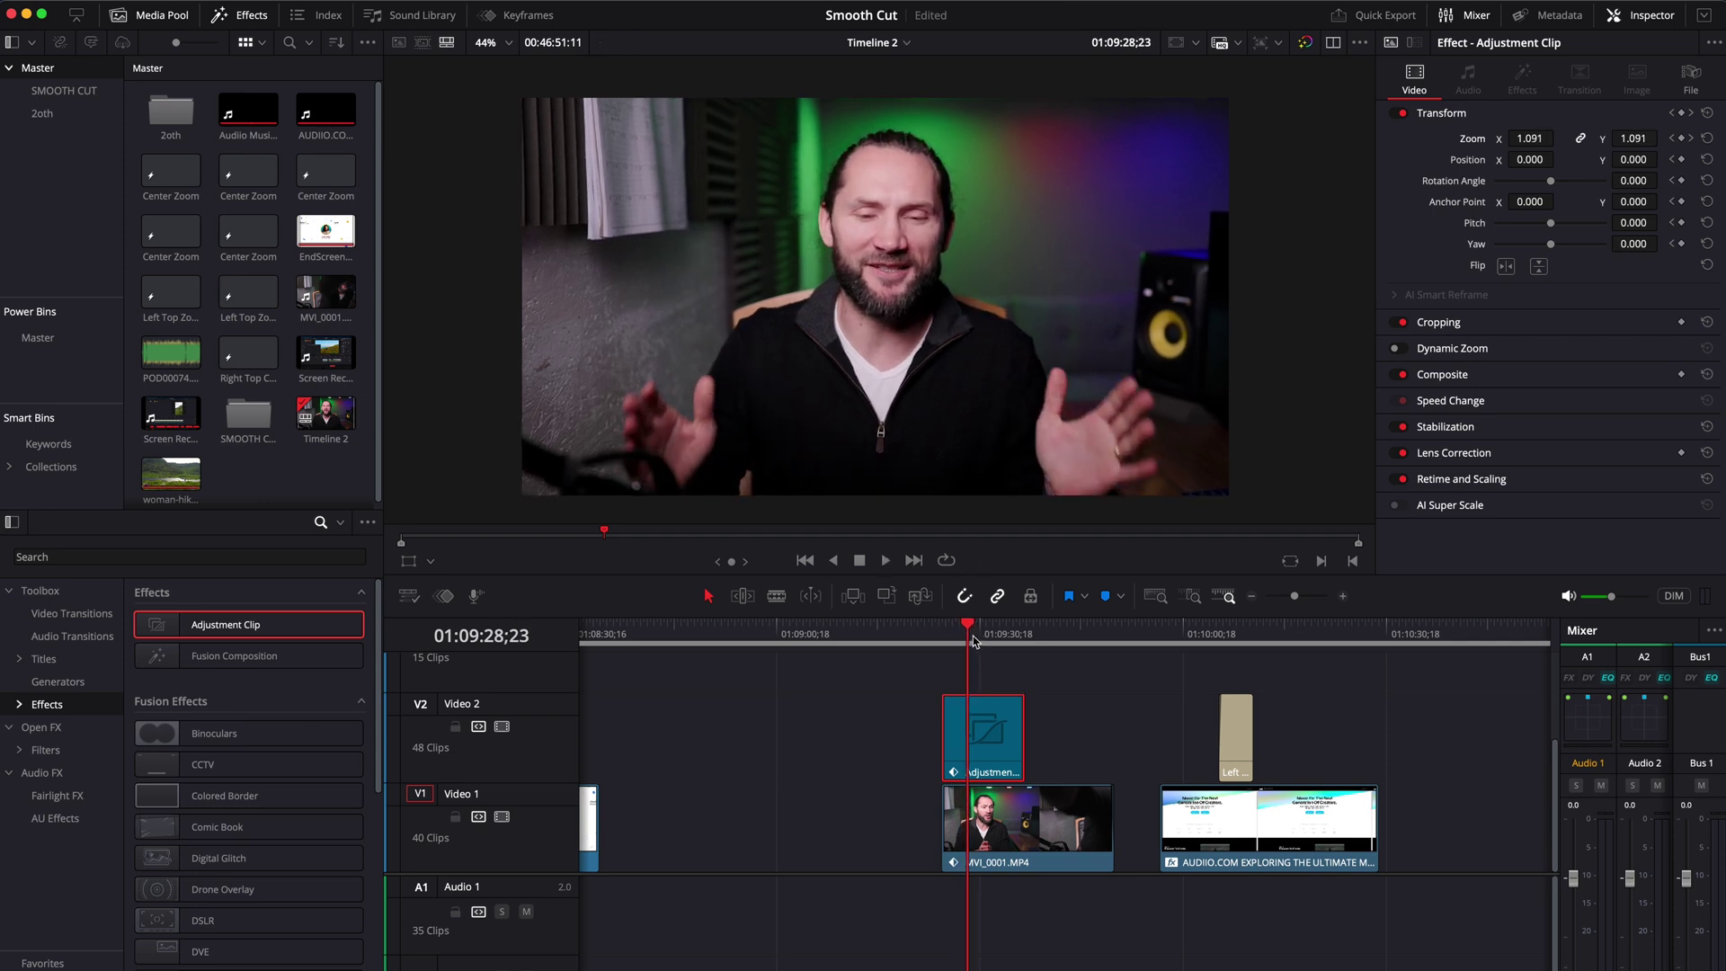
Keyframe the adjustment clip's Transform at 01:09:33;14, set Zoom to 1.000 at 01:09:35;02, and play back the zoom-out
{"action": "left_click_drag", "start_coordinate": [972, 624], "coordinate": [1000, 627]}
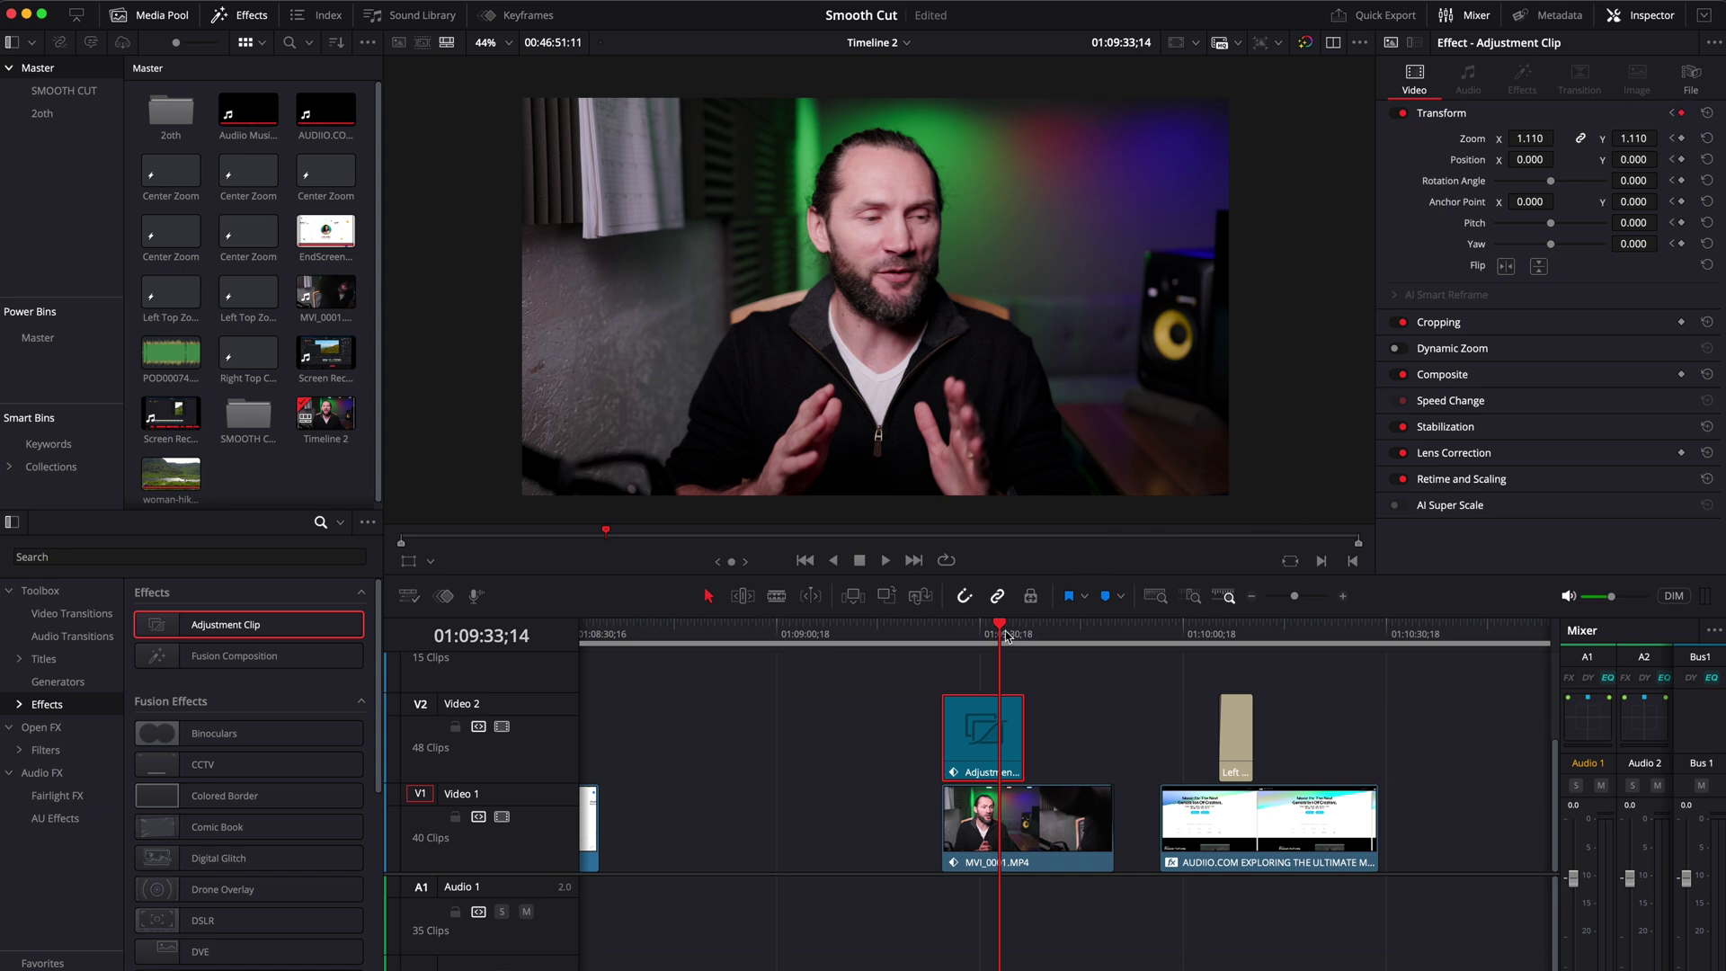
{"action": "left_click_drag", "start_coordinate": [1000, 627], "coordinate": [1011, 627]}
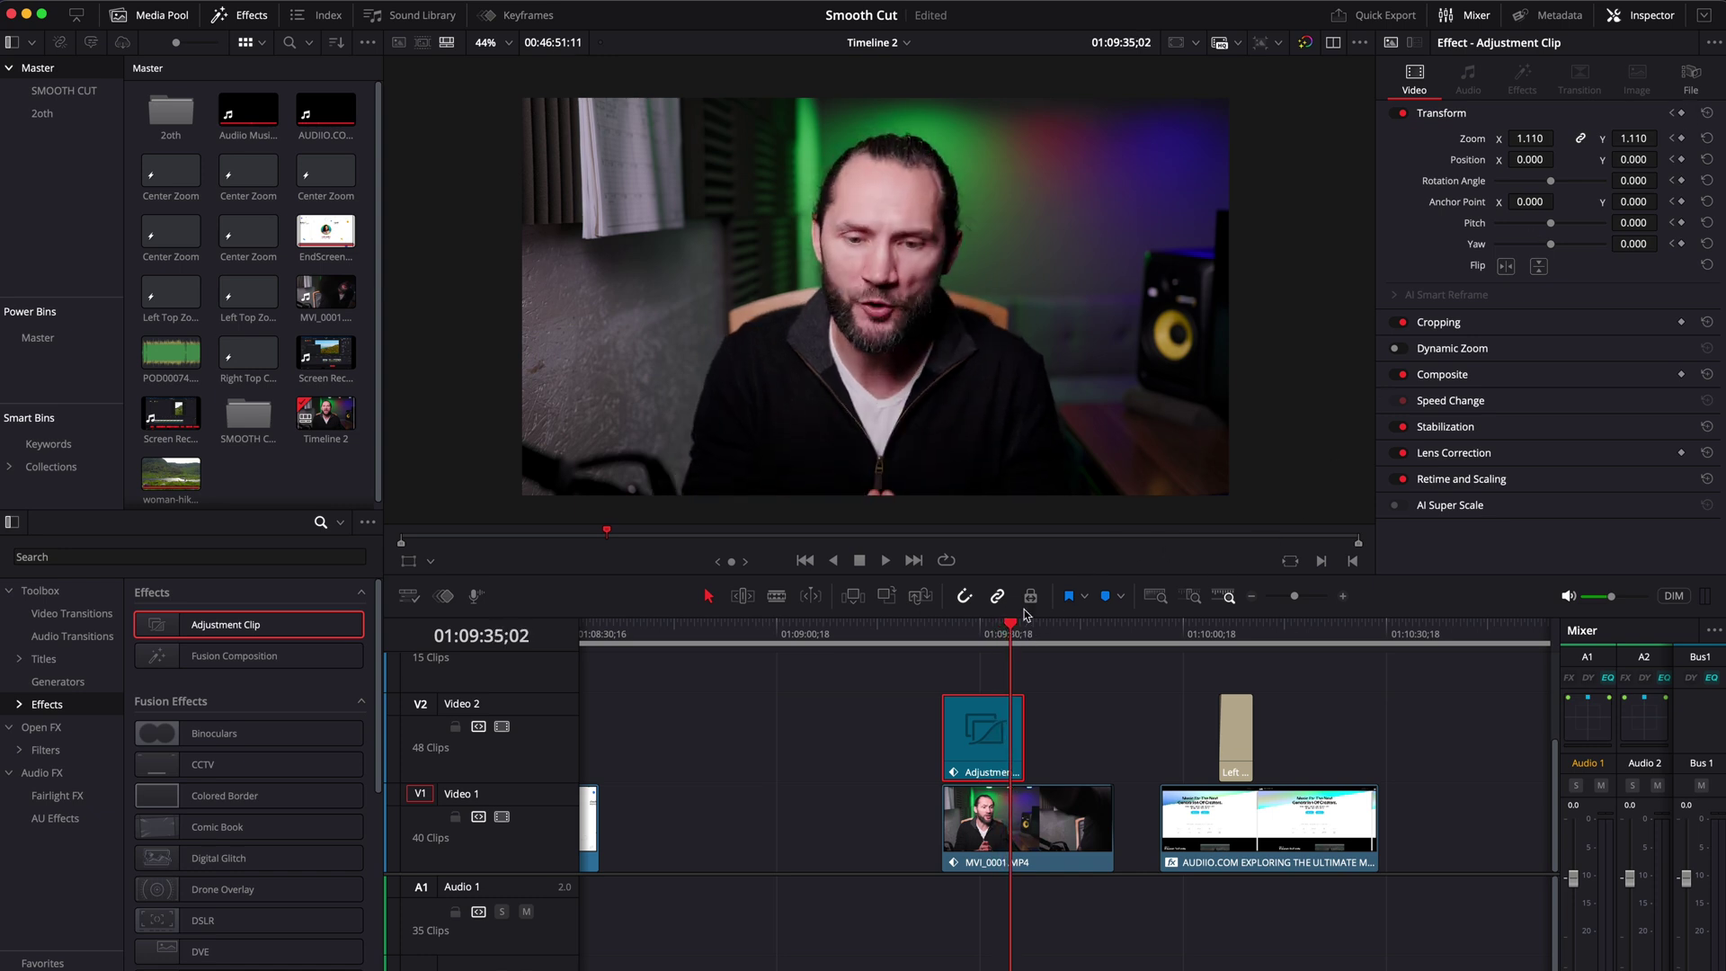
{"action": "left_click_drag", "start_coordinate": [1528, 139], "coordinate": [1506, 139]}
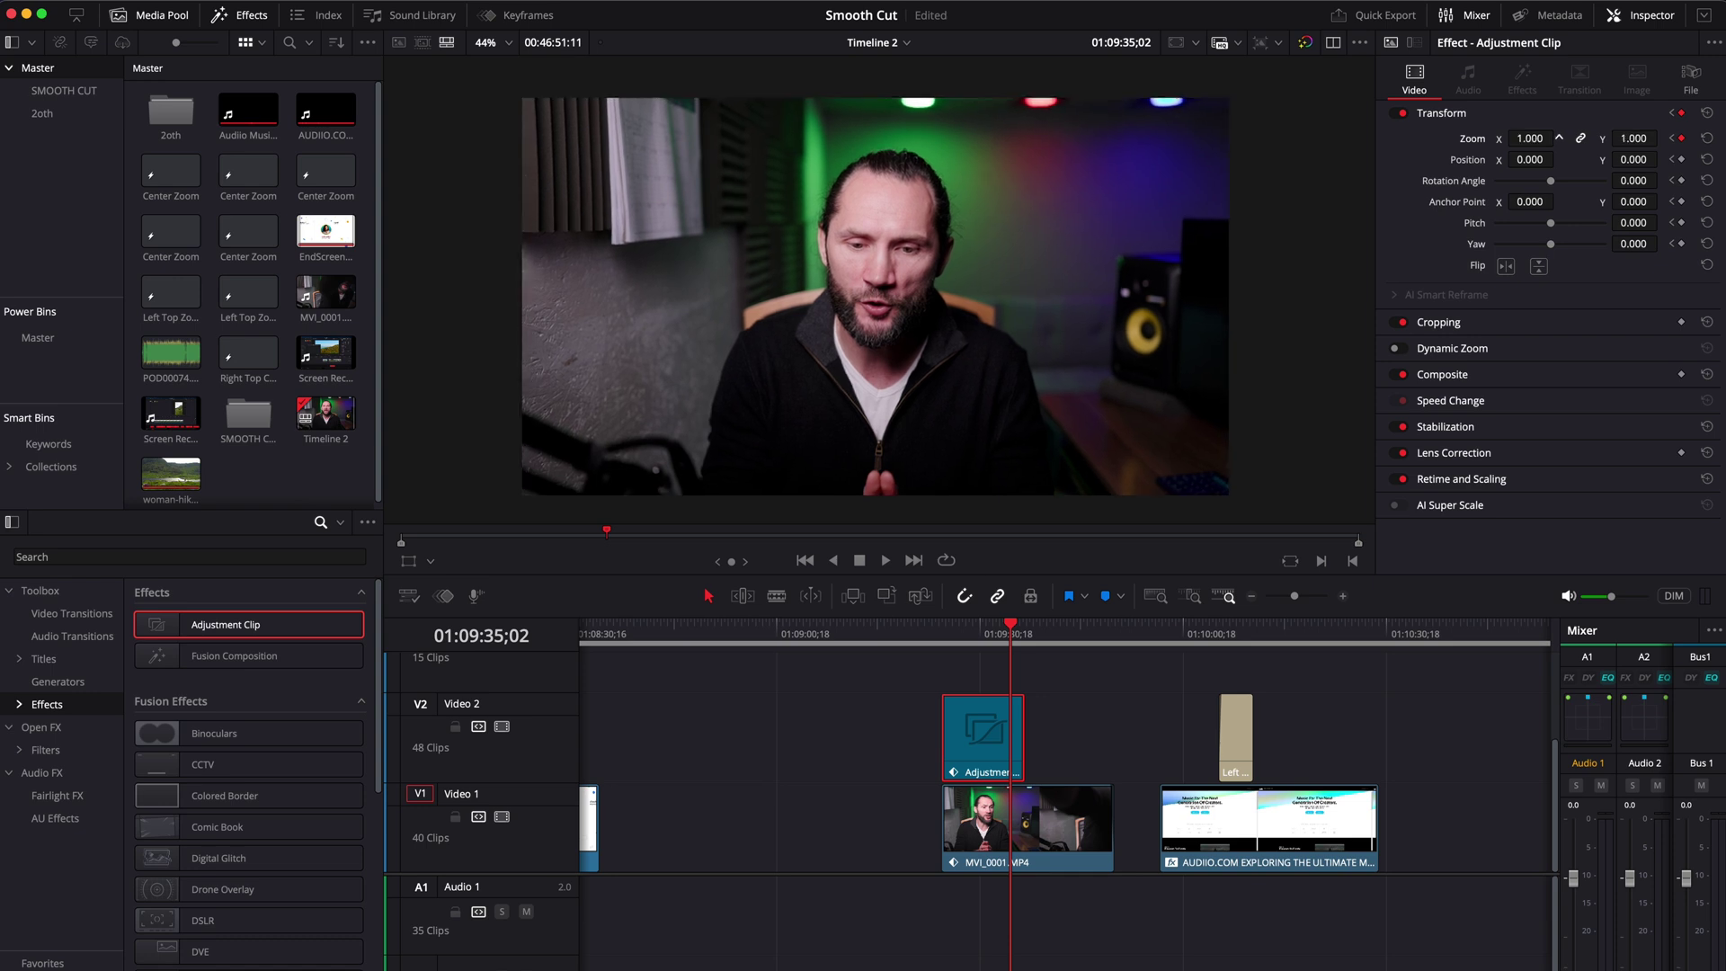
{"action": "left_click", "coordinate": [989, 633]}
{"action": "key", "text": "space"}
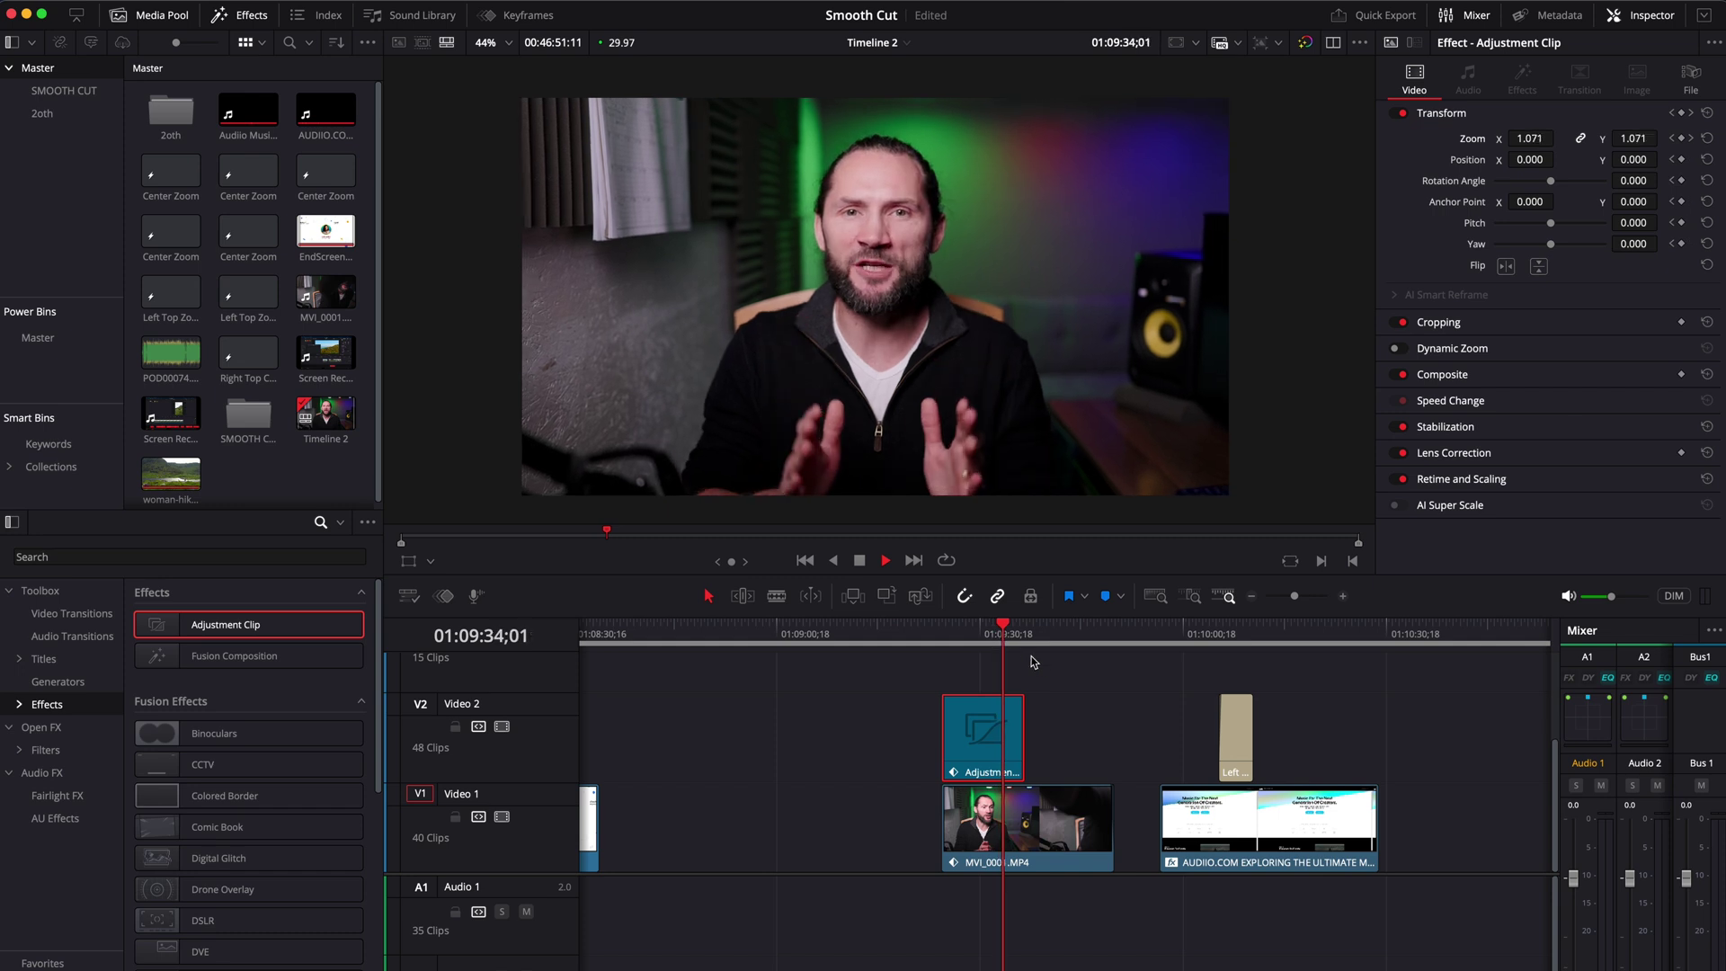
{"action": "key", "text": "space"}
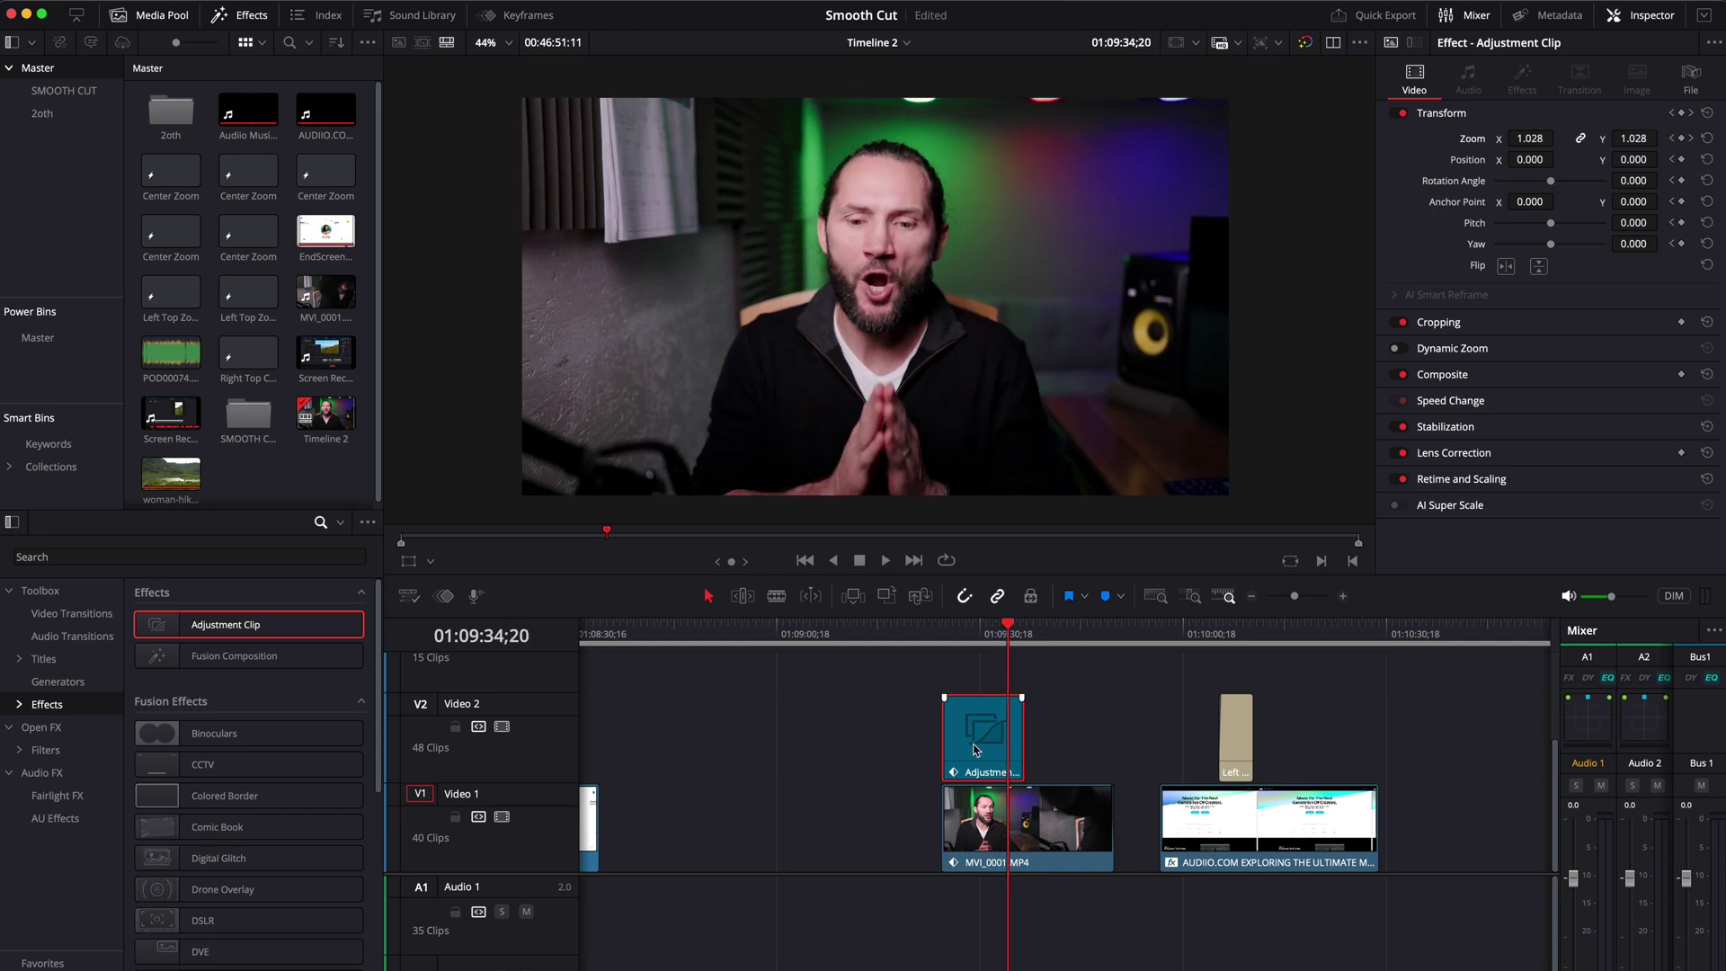
Display the adjustment clip's keyframe curves and apply easing to its first 1.110 zoom keyframe and its final 1.000 zoom keyframe
{"action": "left_click", "coordinate": [540, 15]}
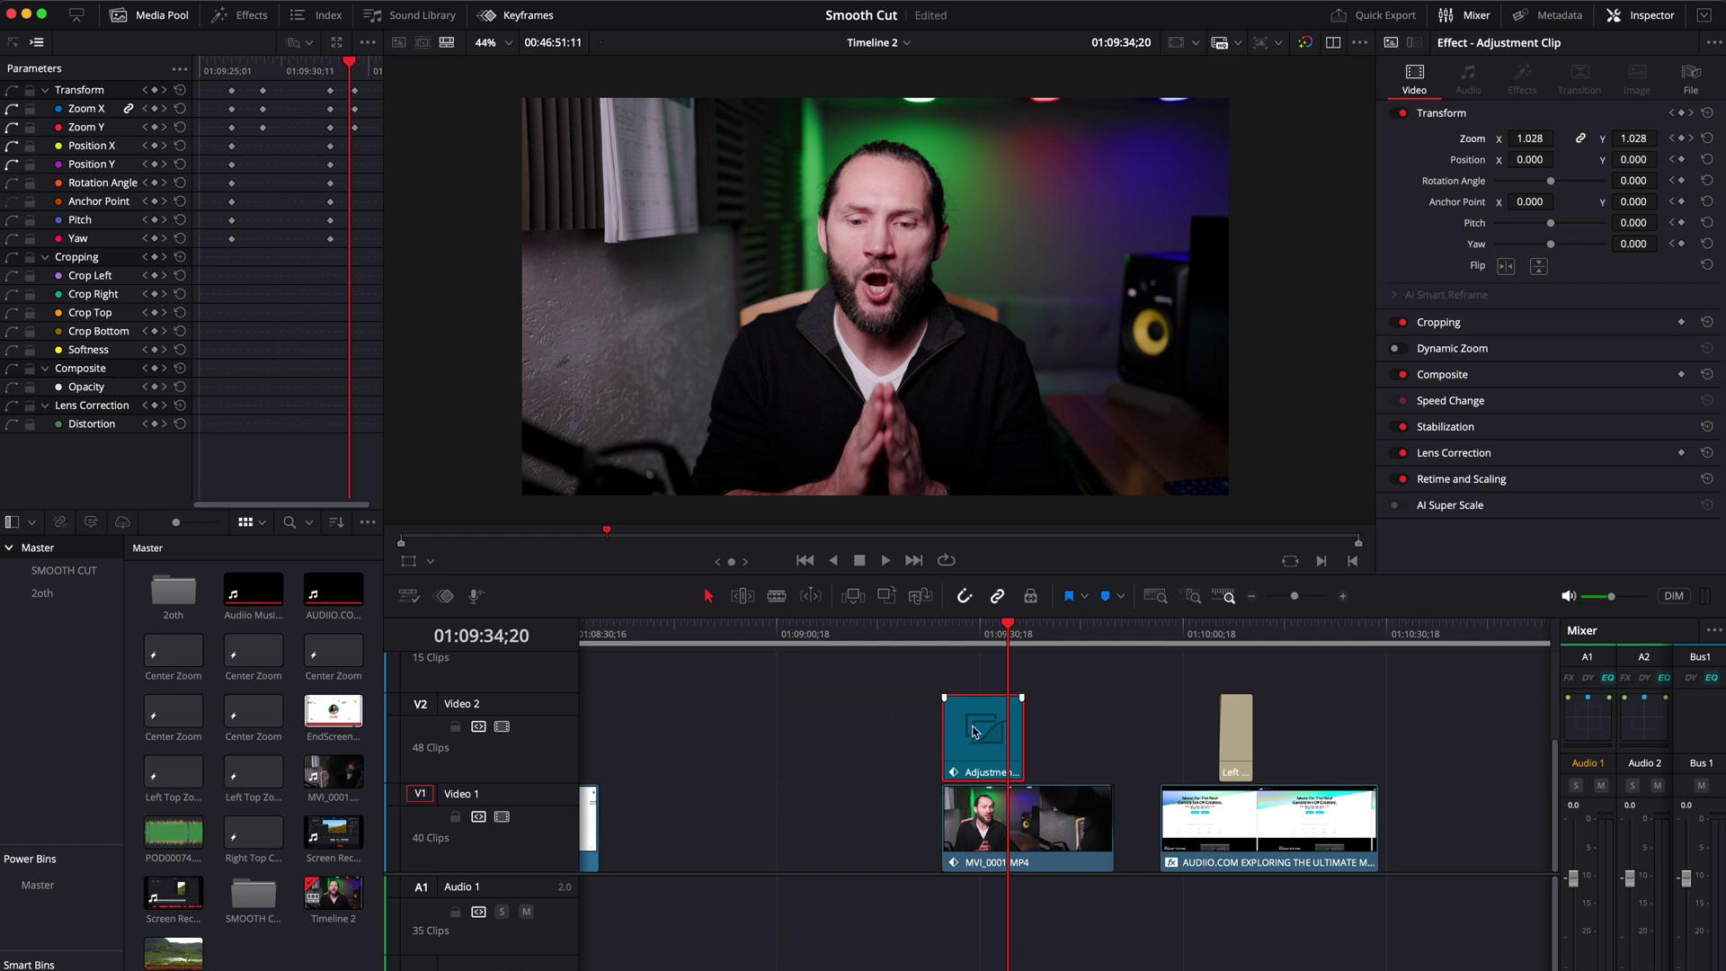
{"action": "left_click", "coordinate": [977, 634]}
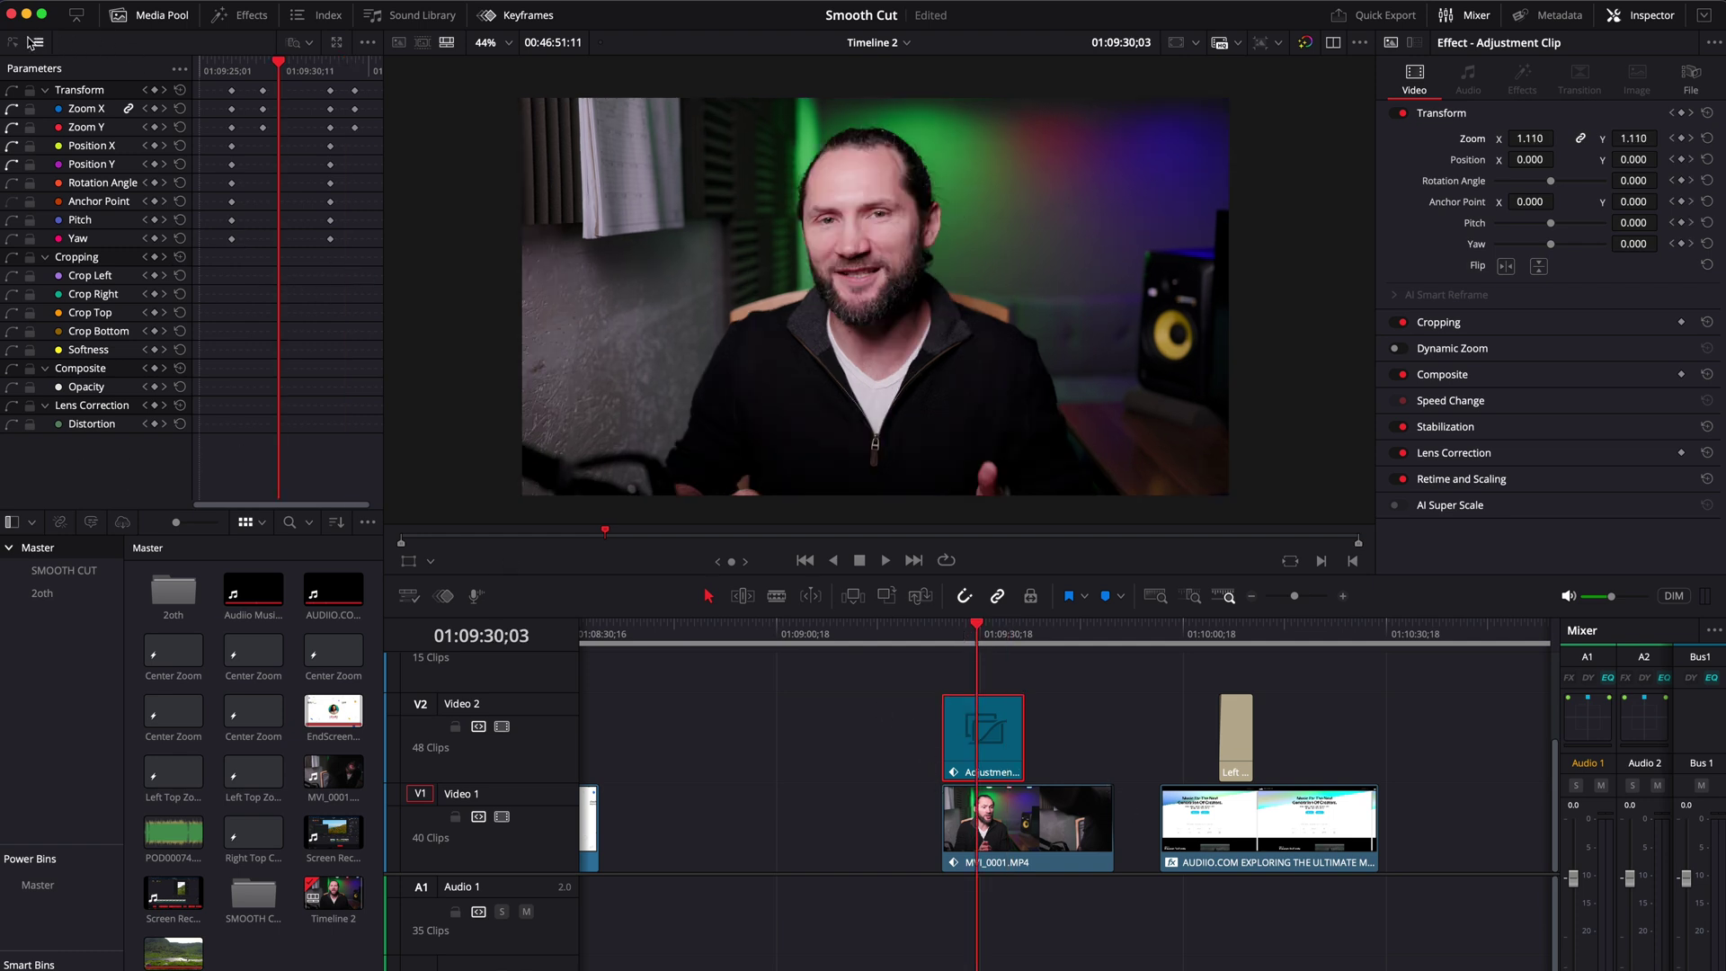
{"action": "left_click", "coordinate": [29, 42]}
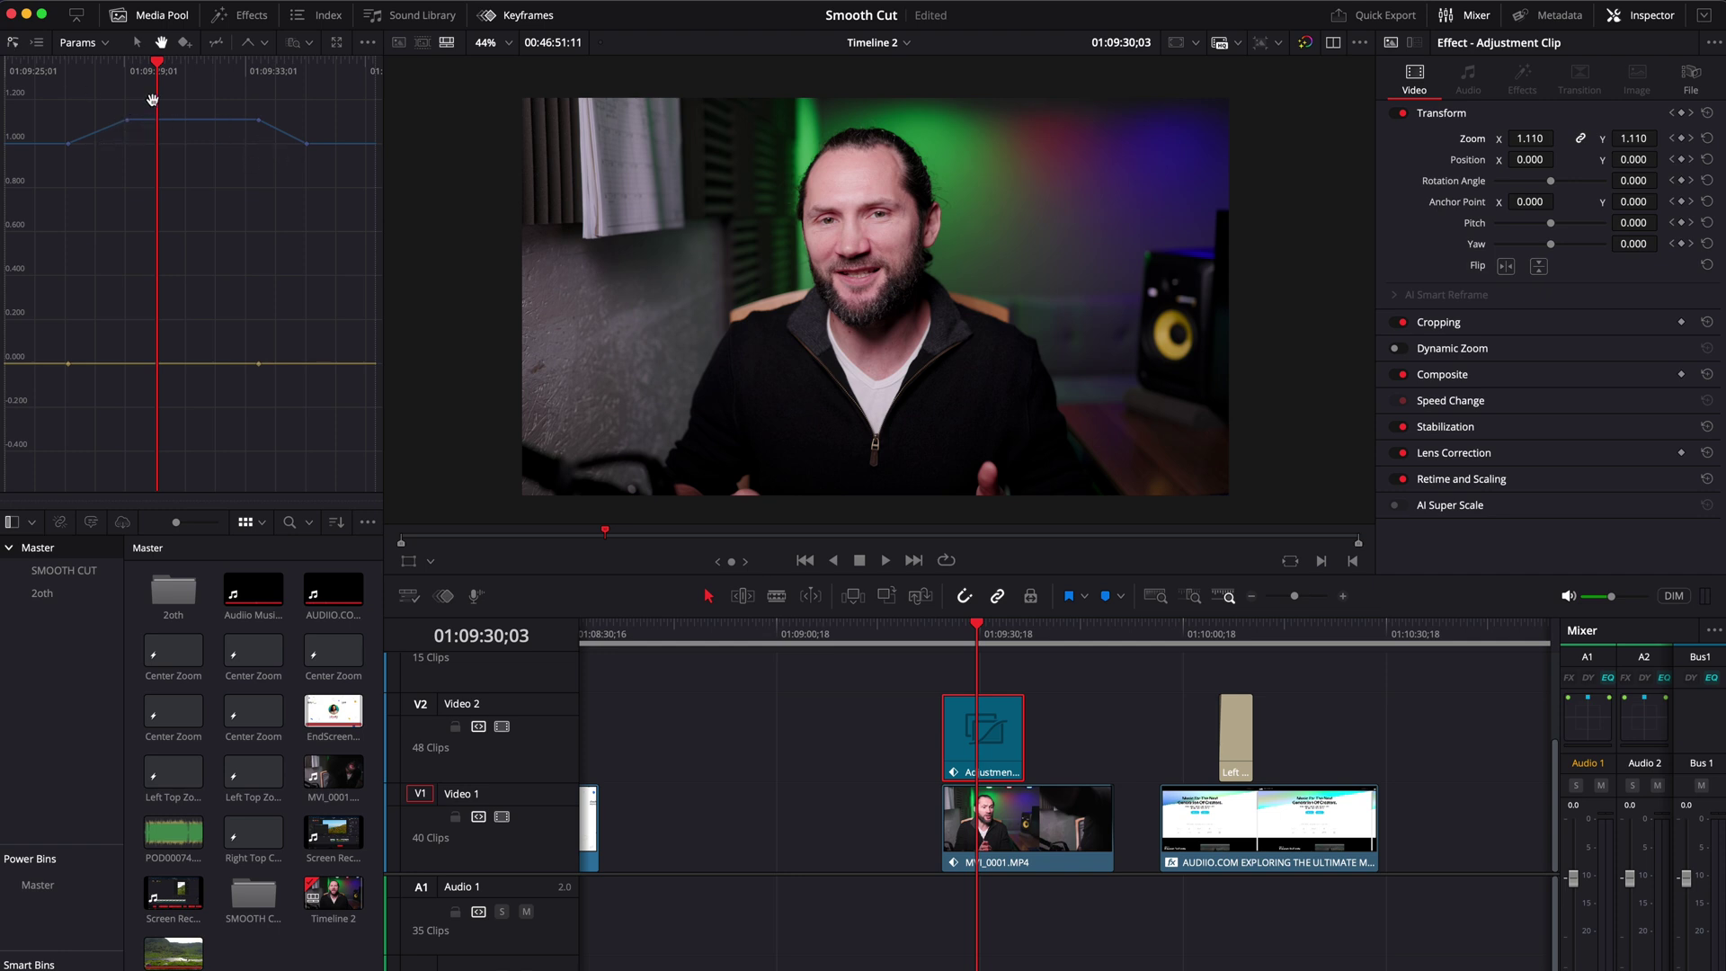
{"action": "left_click", "coordinate": [127, 120]}
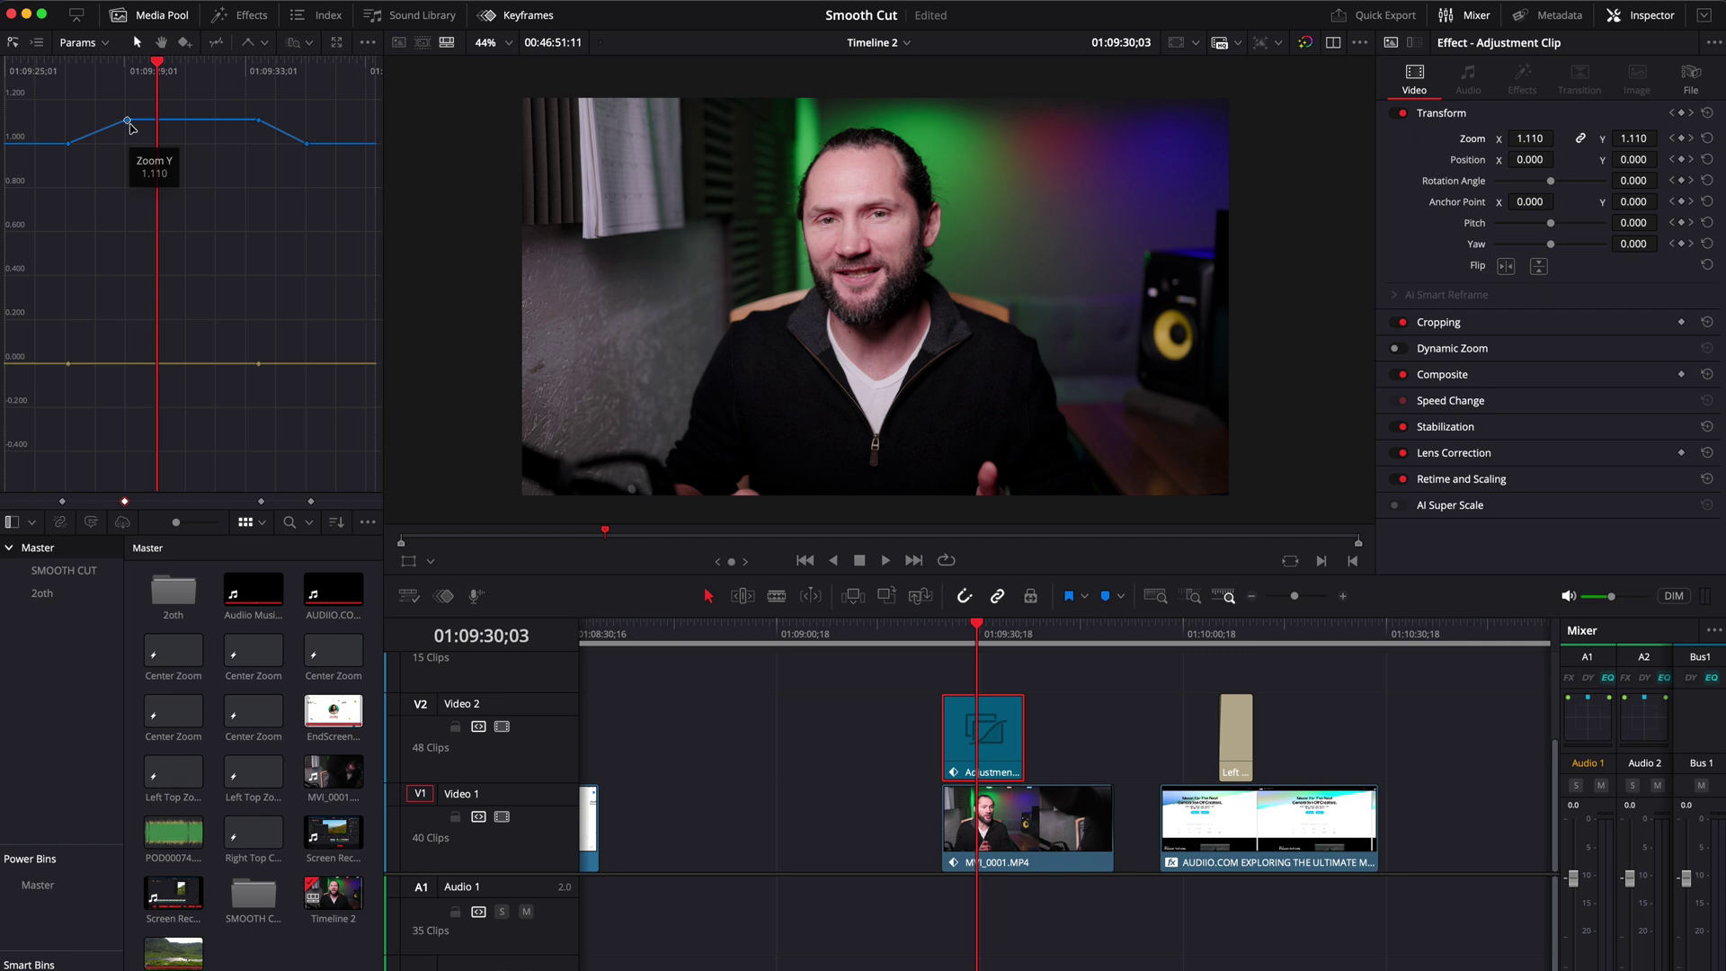
{"action": "left_click", "coordinate": [265, 43]}
{"action": "left_click", "coordinate": [302, 89]}
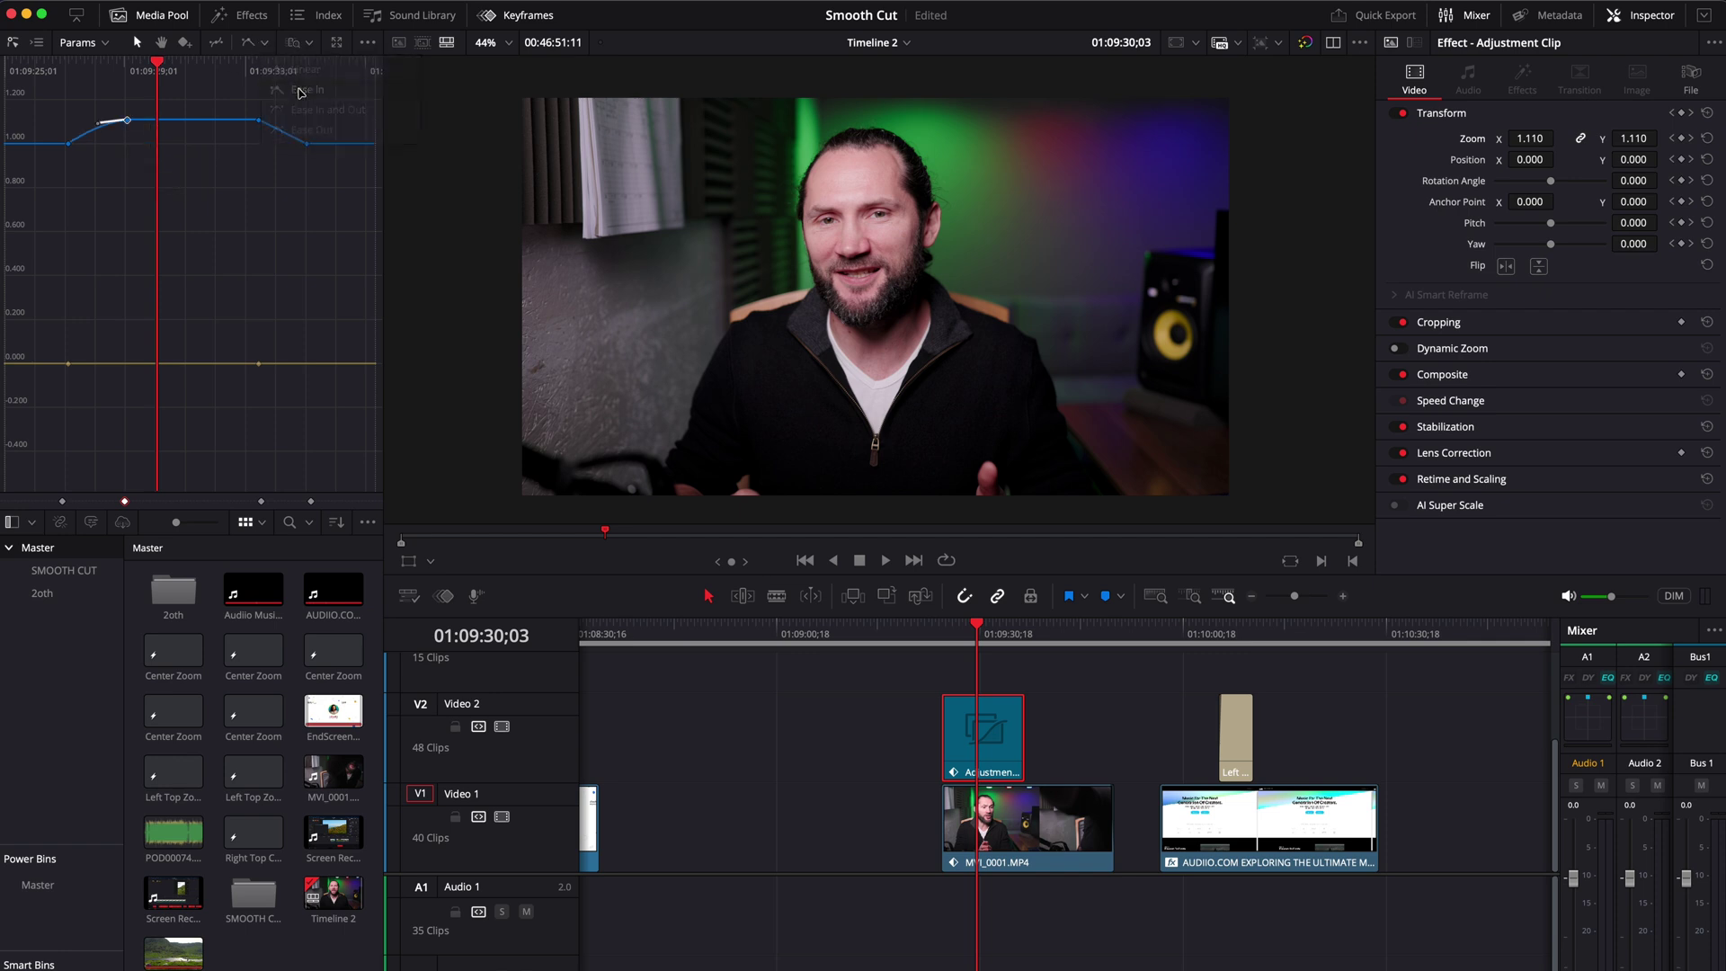
{"action": "left_click", "coordinate": [306, 143]}
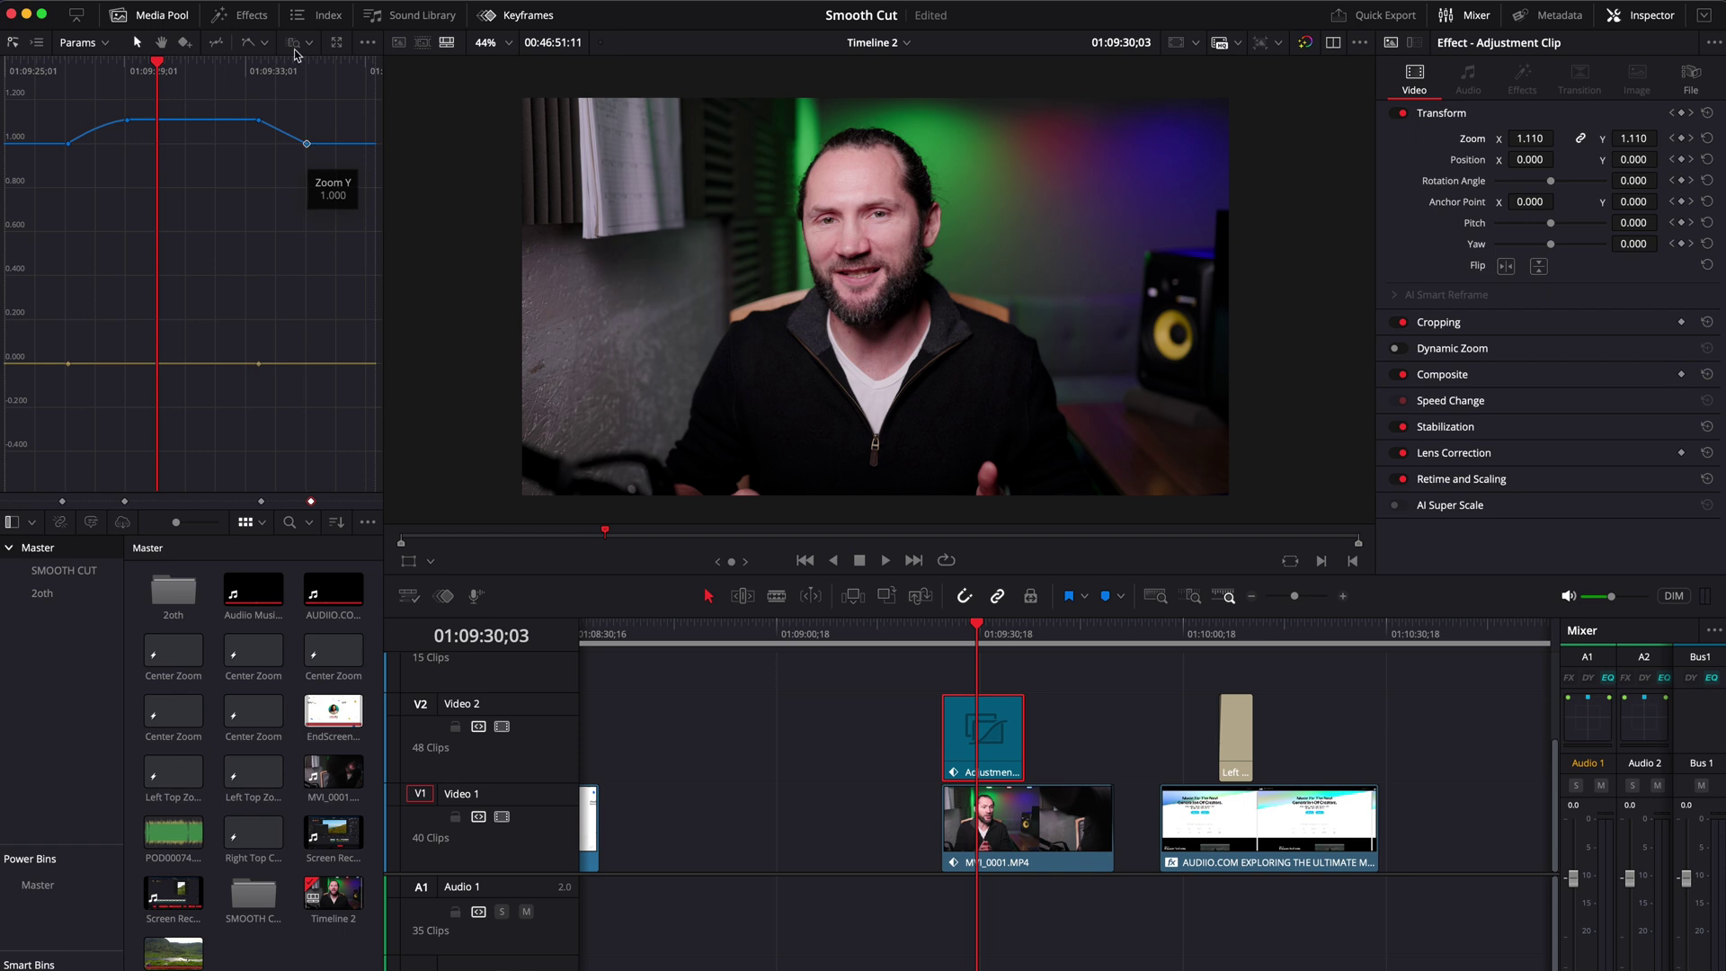
{"action": "left_click", "coordinate": [265, 43]}
{"action": "left_click", "coordinate": [279, 110]}
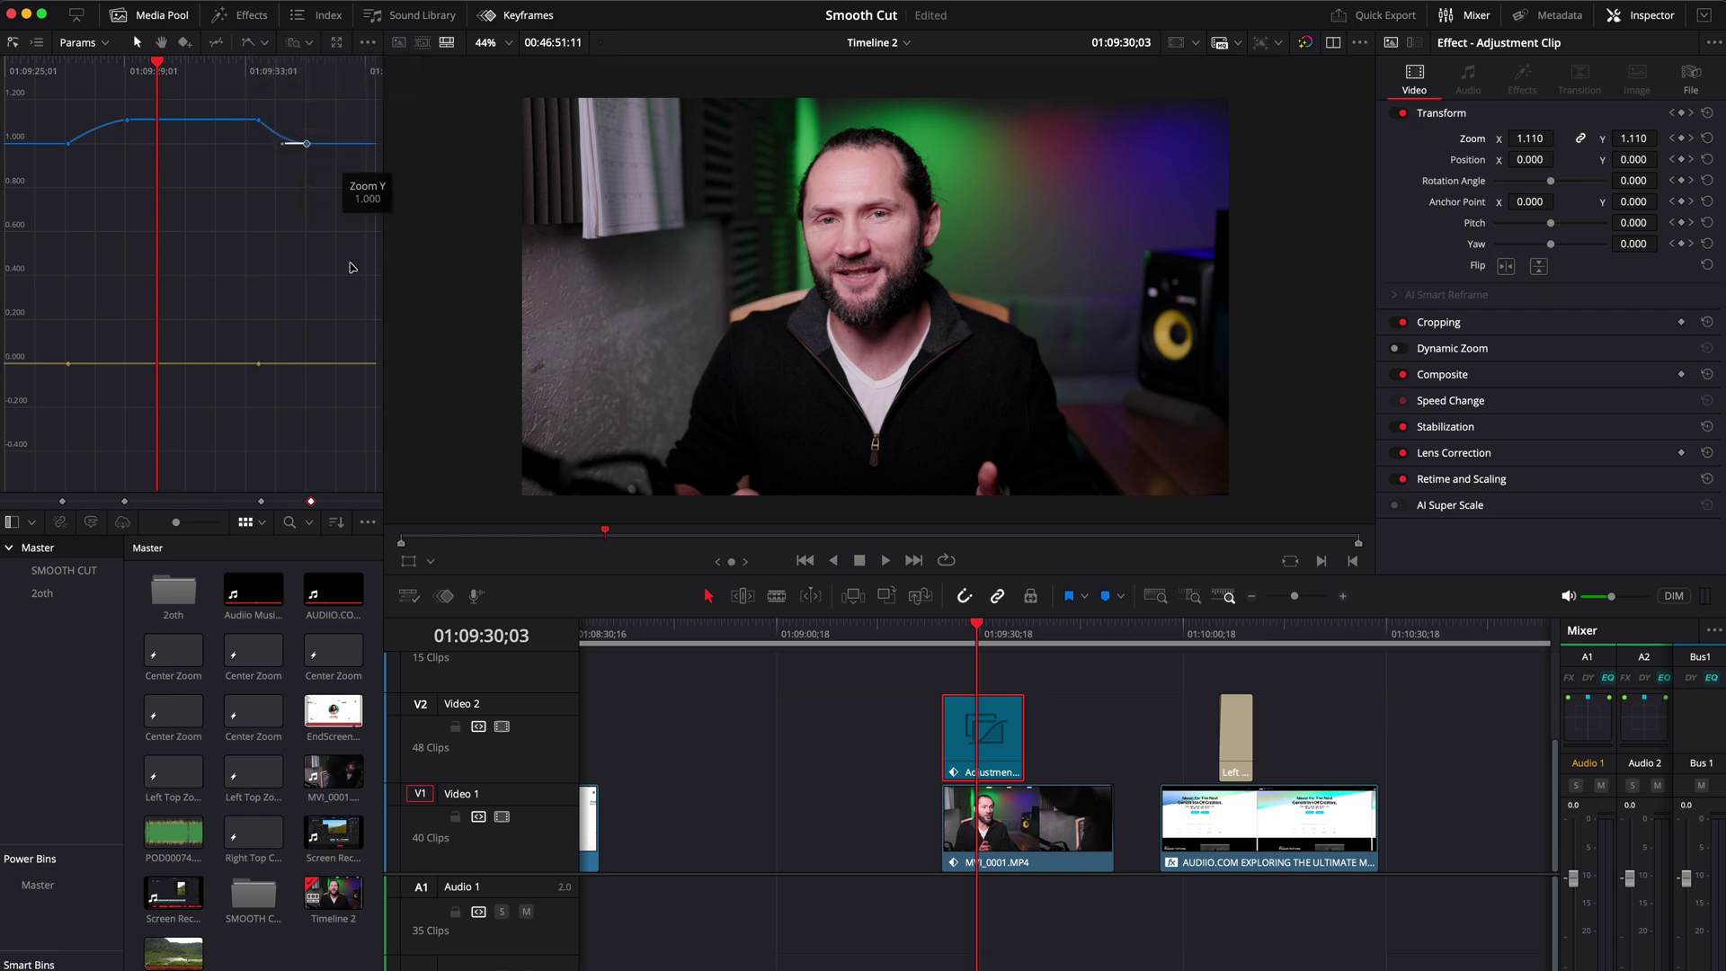
Lengthen the incoming curve handles of the first 1.110 and final 1.000 zoom keyframes to strengthen the easing
{"action": "left_click", "coordinate": [127, 121]}
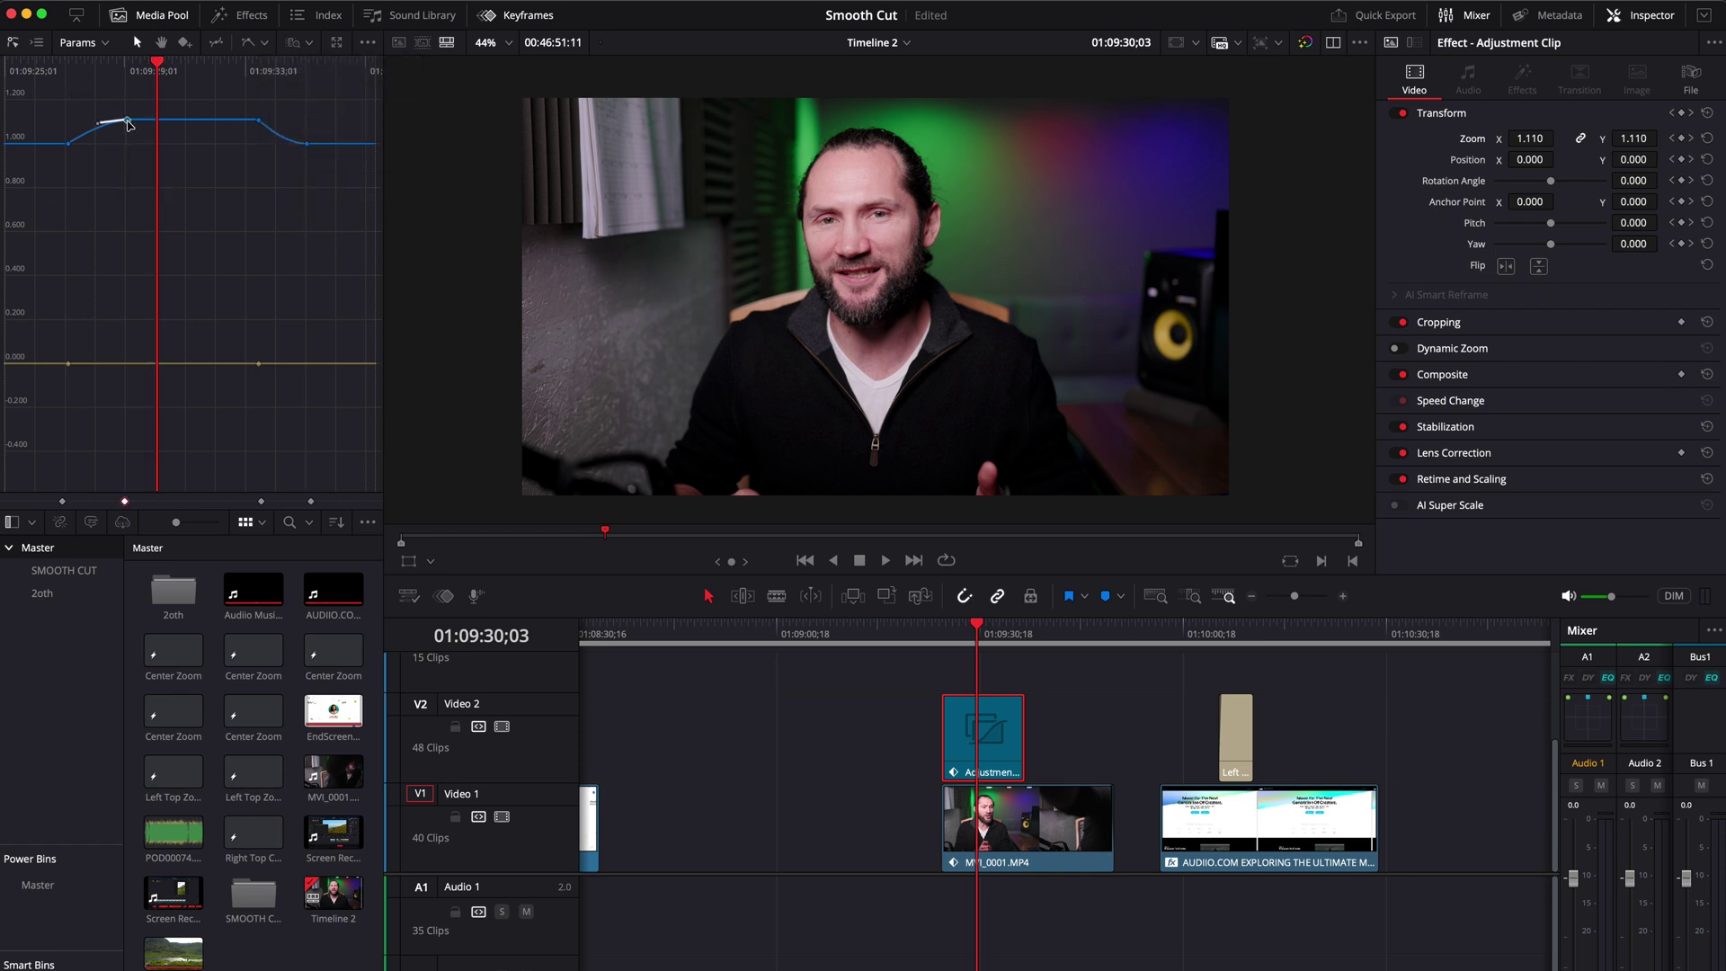
{"action": "left_click_drag", "start_coordinate": [101, 125], "coordinate": [82, 112]}
{"action": "left_click", "coordinate": [306, 144]}
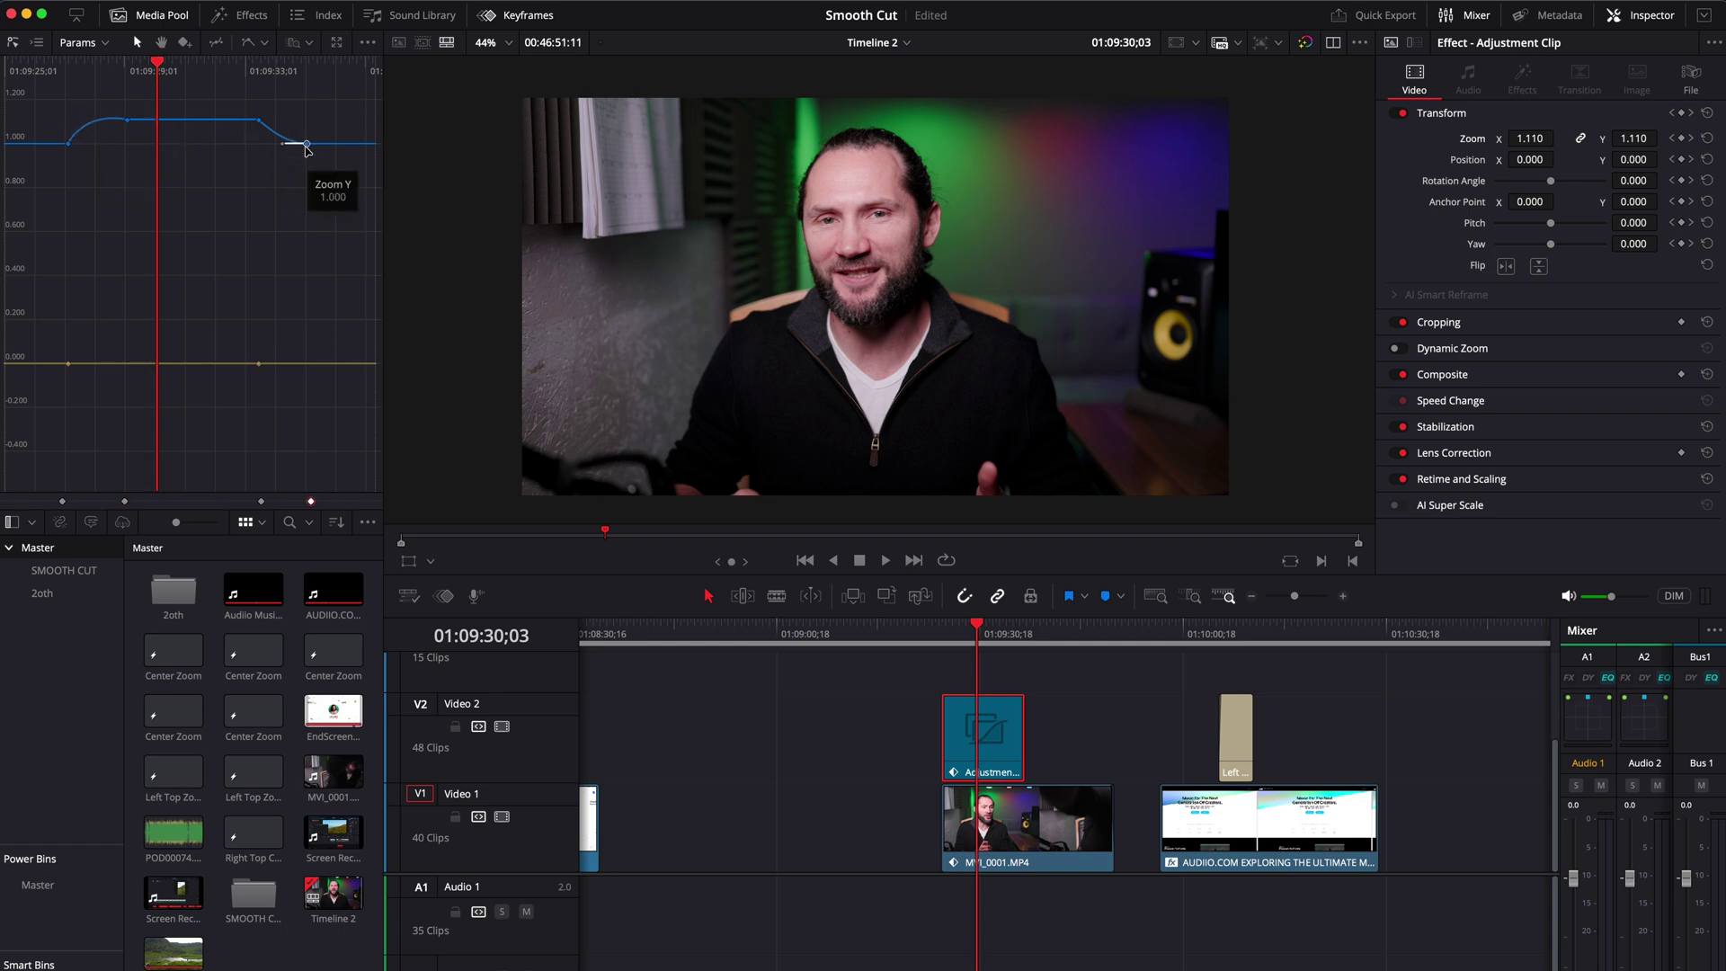
{"action": "left_click_drag", "start_coordinate": [294, 143], "coordinate": [268, 145]}
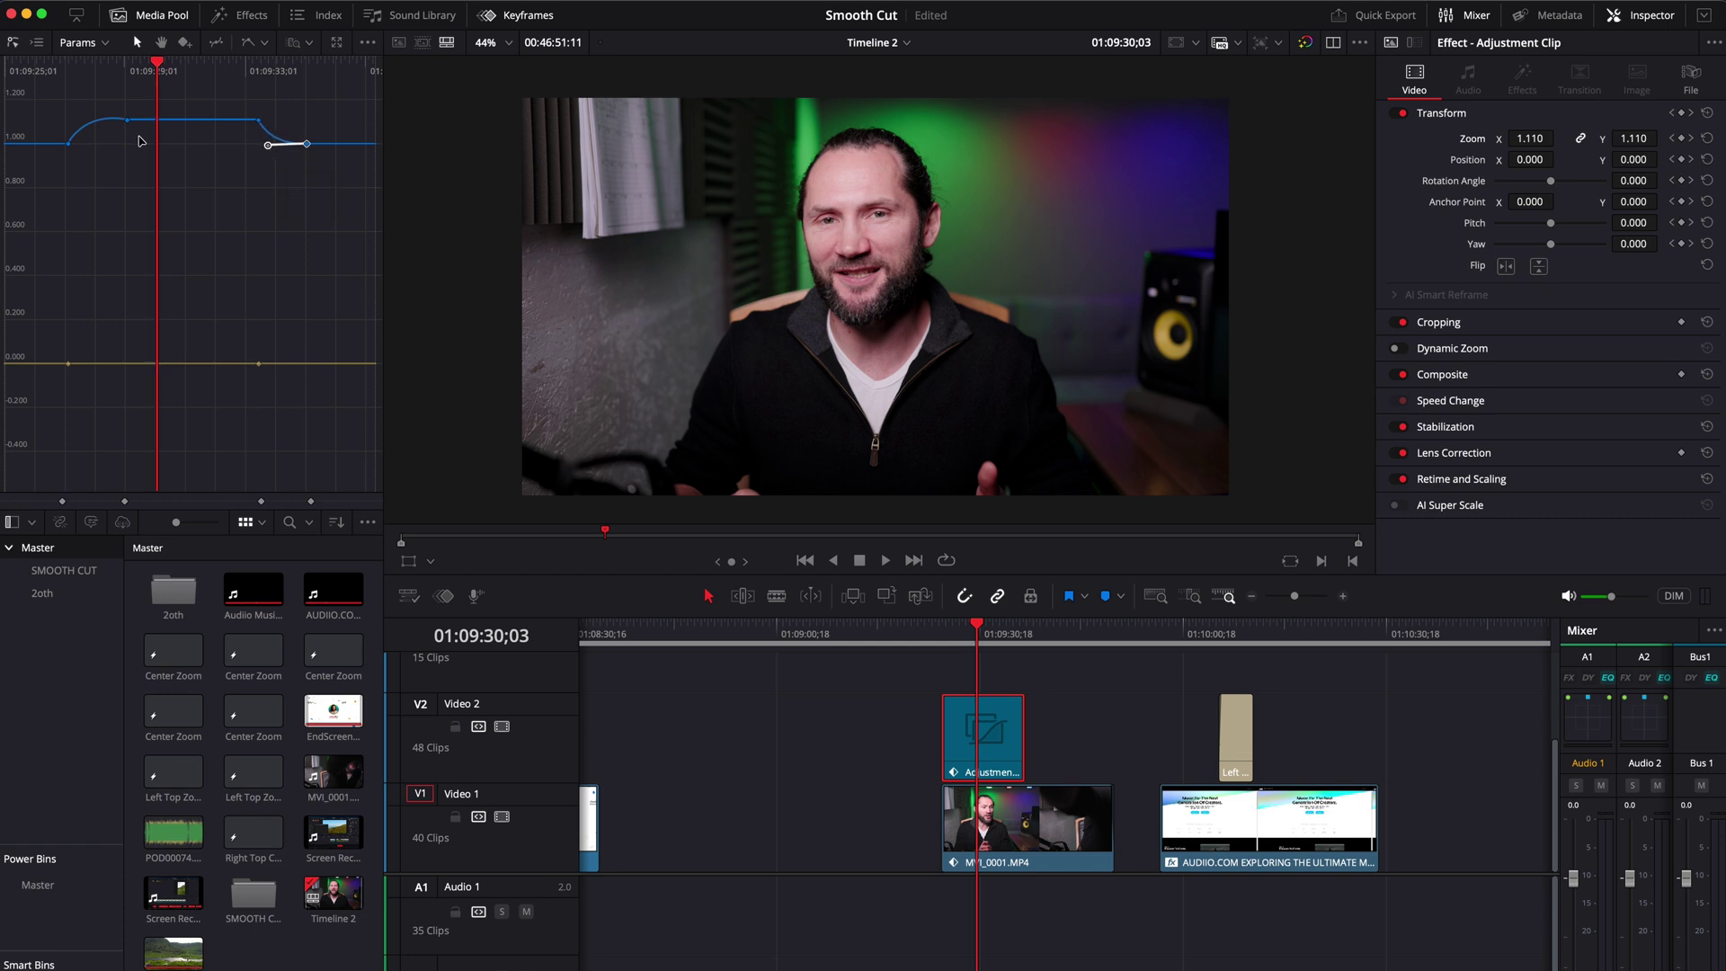
Play back the adjustment clip's eased zoom-in and zoom-out from its start to check the motion
{"action": "left_click", "coordinate": [940, 641]}
{"action": "key", "text": "space"}
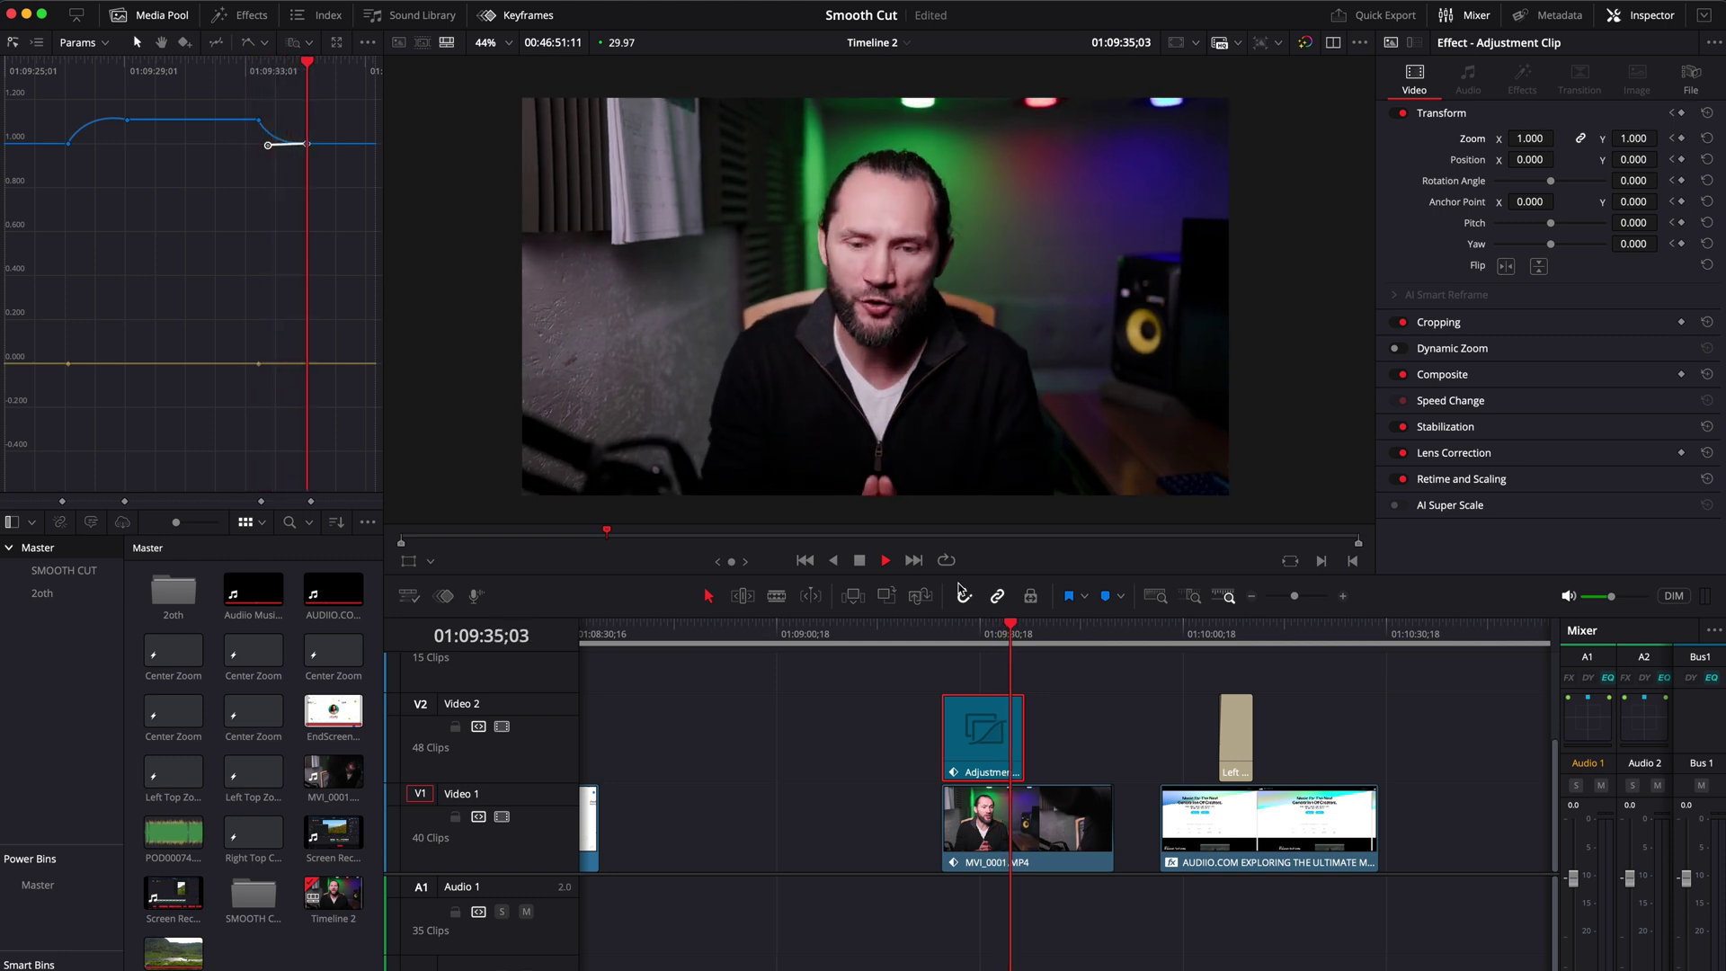
{"action": "key", "text": "space"}
Retime the zoom curve by moving its opening and zoom-out start keyframes earlier and nudging the first peak keyframe slightly
{"action": "left_click", "coordinate": [259, 122]}
{"action": "left_click_drag", "start_coordinate": [258, 123], "coordinate": [232, 118]}
{"action": "left_click", "coordinate": [976, 634]}
{"action": "mouse_move", "coordinate": [232, 121]}
{"action": "left_click_drag", "start_coordinate": [232, 122], "coordinate": [252, 183]}
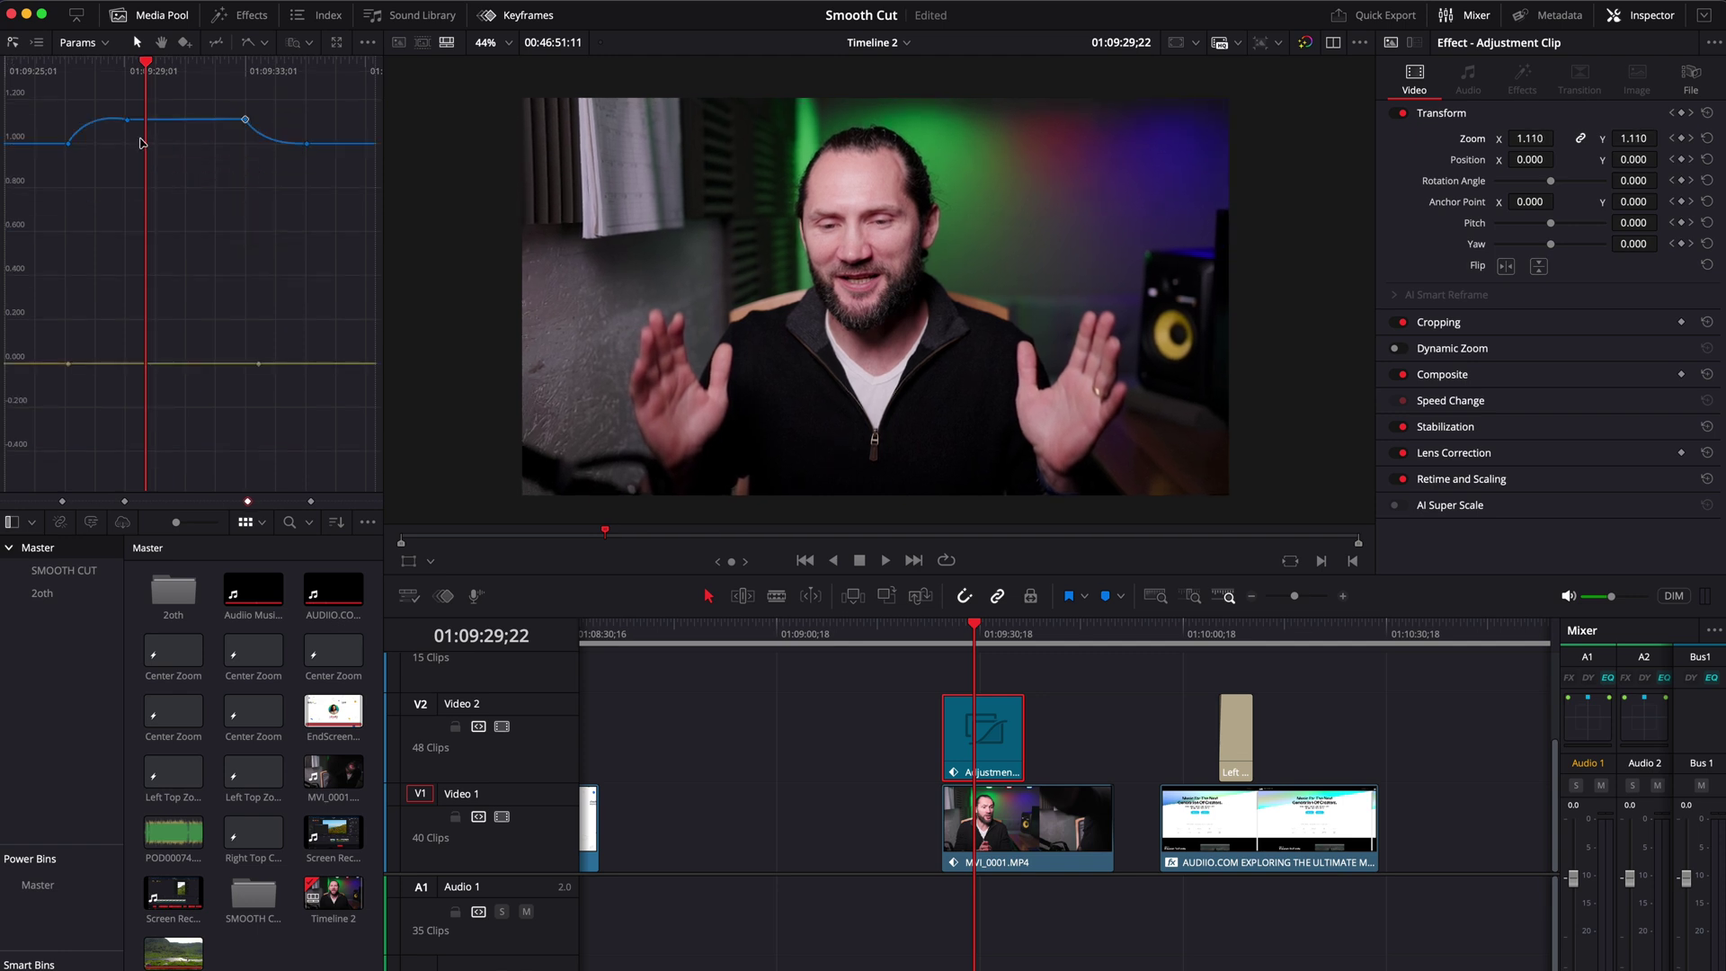
{"action": "left_click_drag", "start_coordinate": [128, 125], "coordinate": [134, 124]}
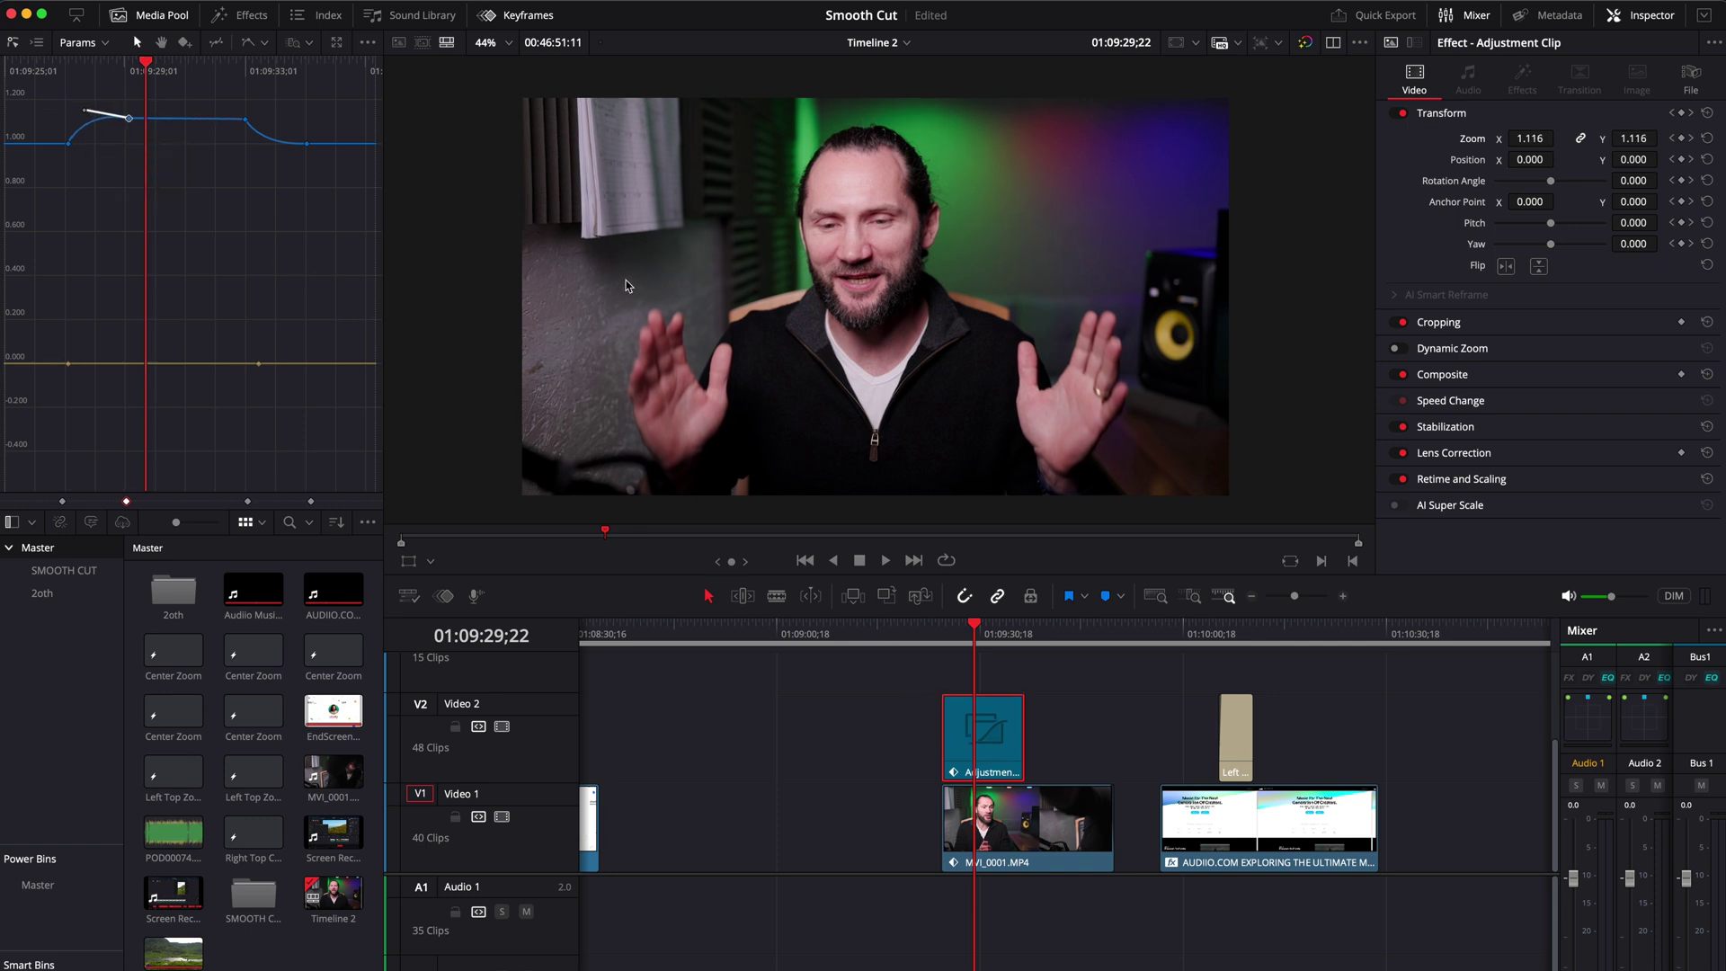
{"action": "left_click_drag", "start_coordinate": [68, 144], "coordinate": [54, 146]}
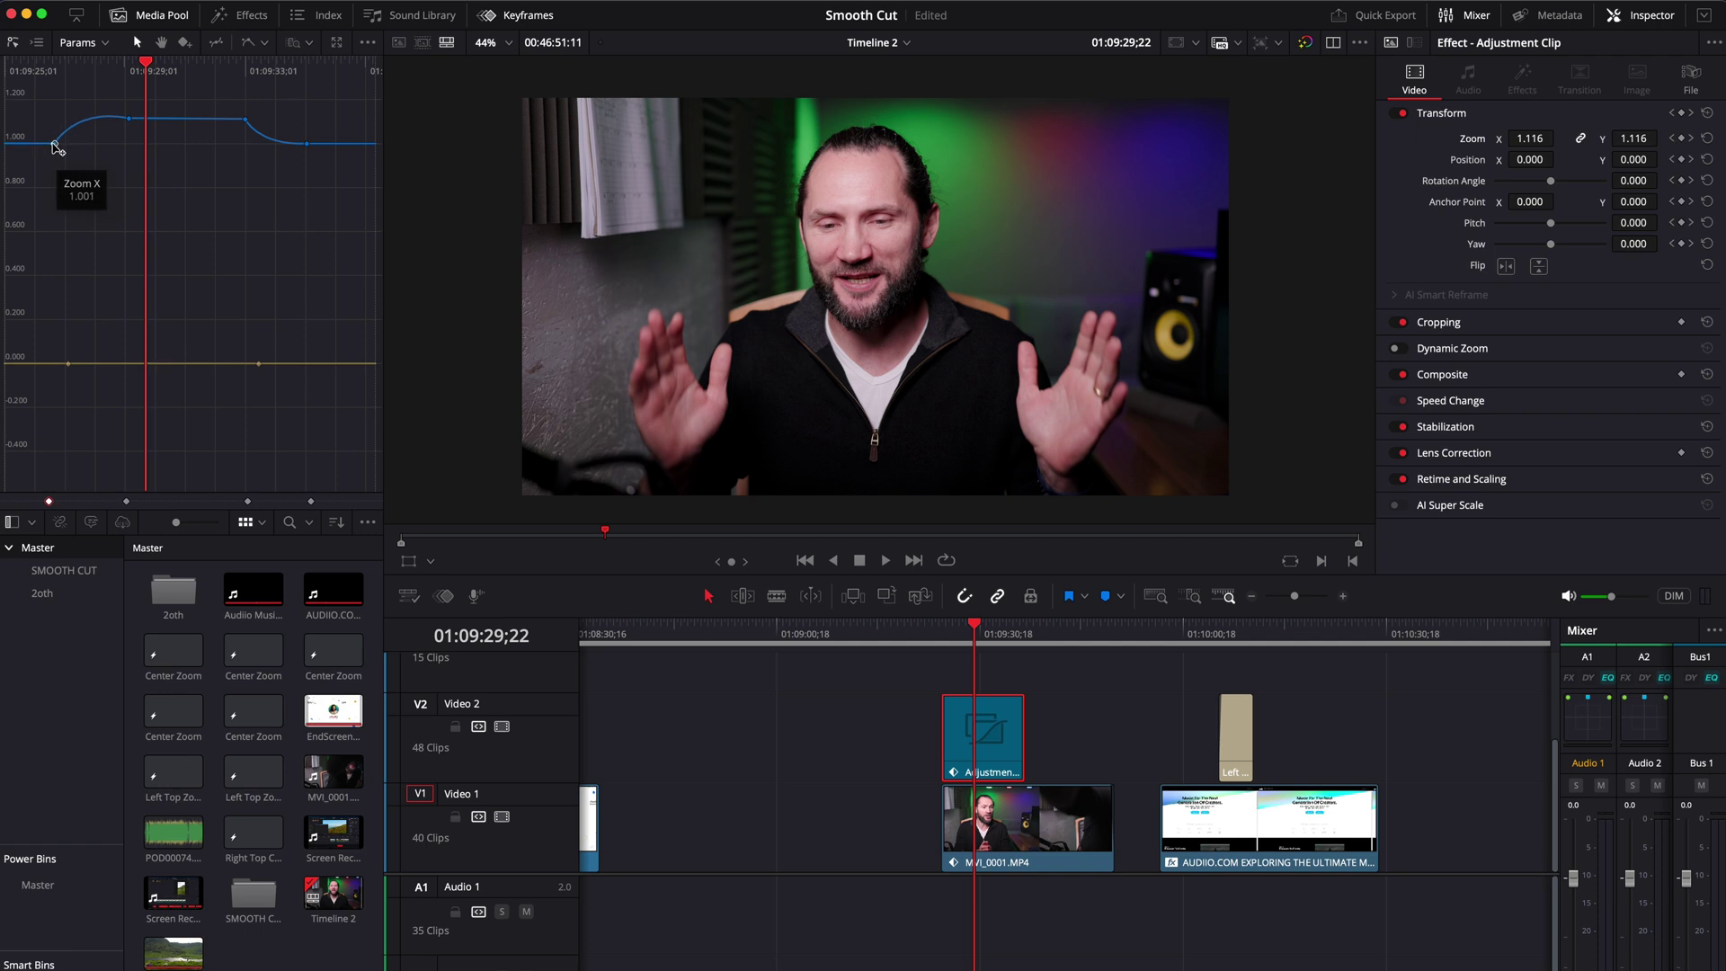
Play back the retimed zoom from the adjustment clip's start and close the Keyframes editor
{"action": "left_click", "coordinate": [947, 635]}
{"action": "key", "text": "space"}
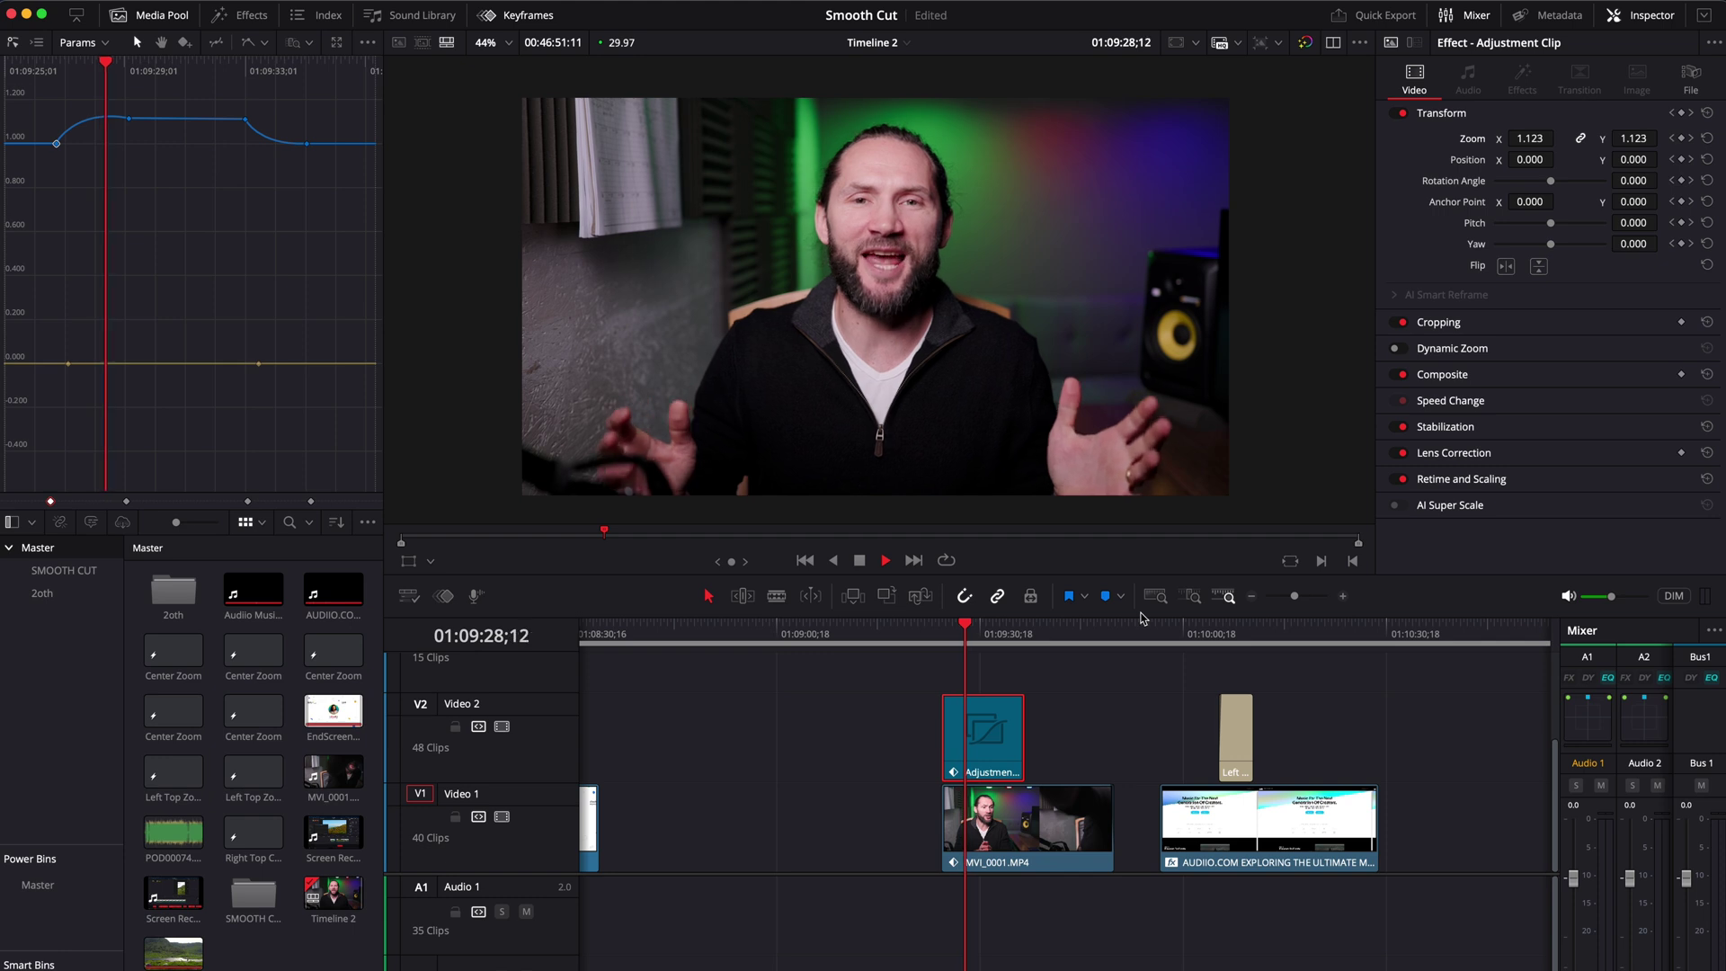
{"action": "left_click", "coordinate": [224, 72]}
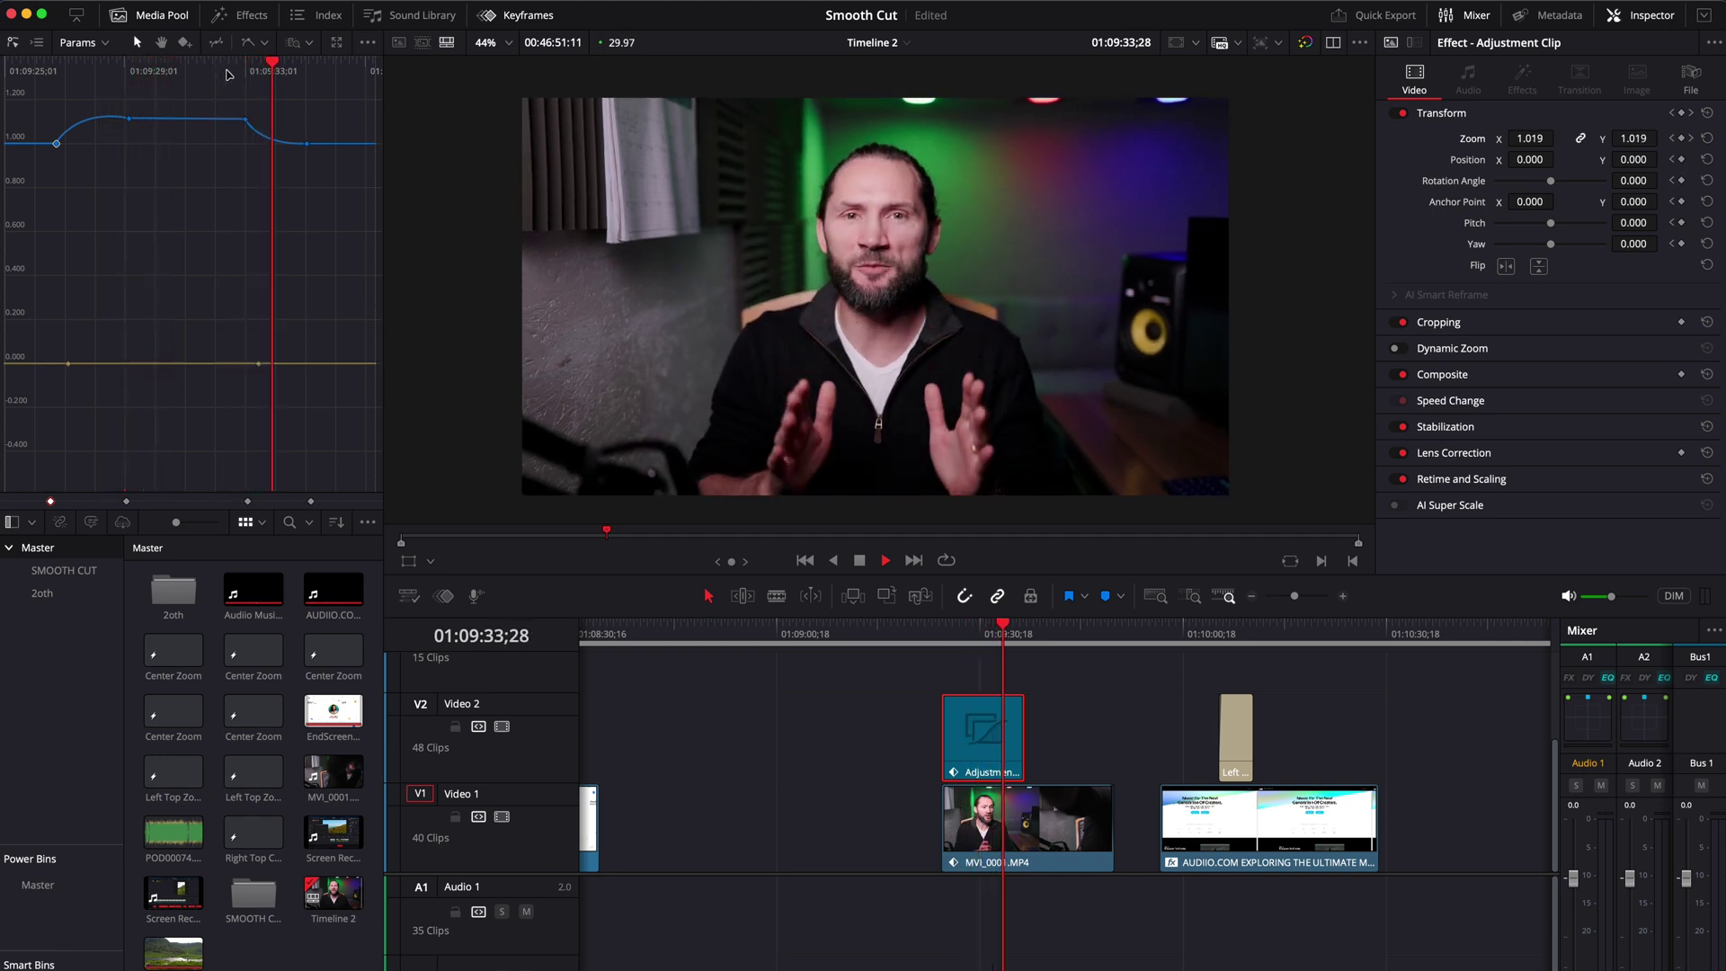
{"action": "key", "text": "space"}
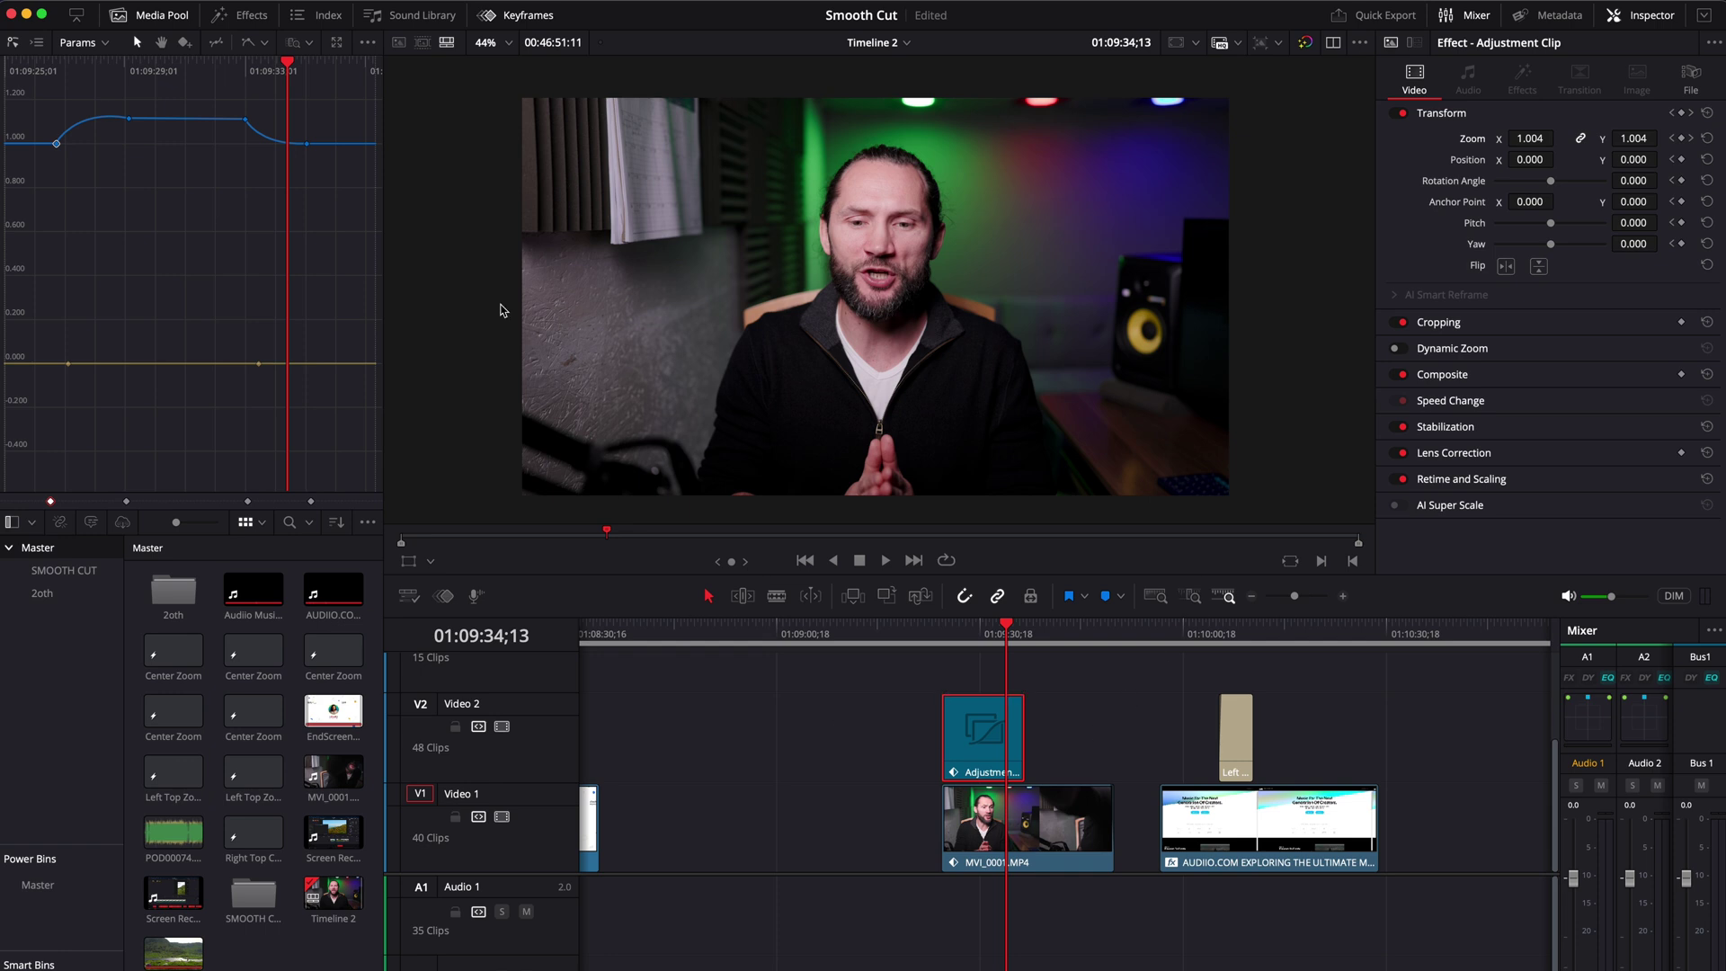
{"action": "left_click", "coordinate": [517, 16]}
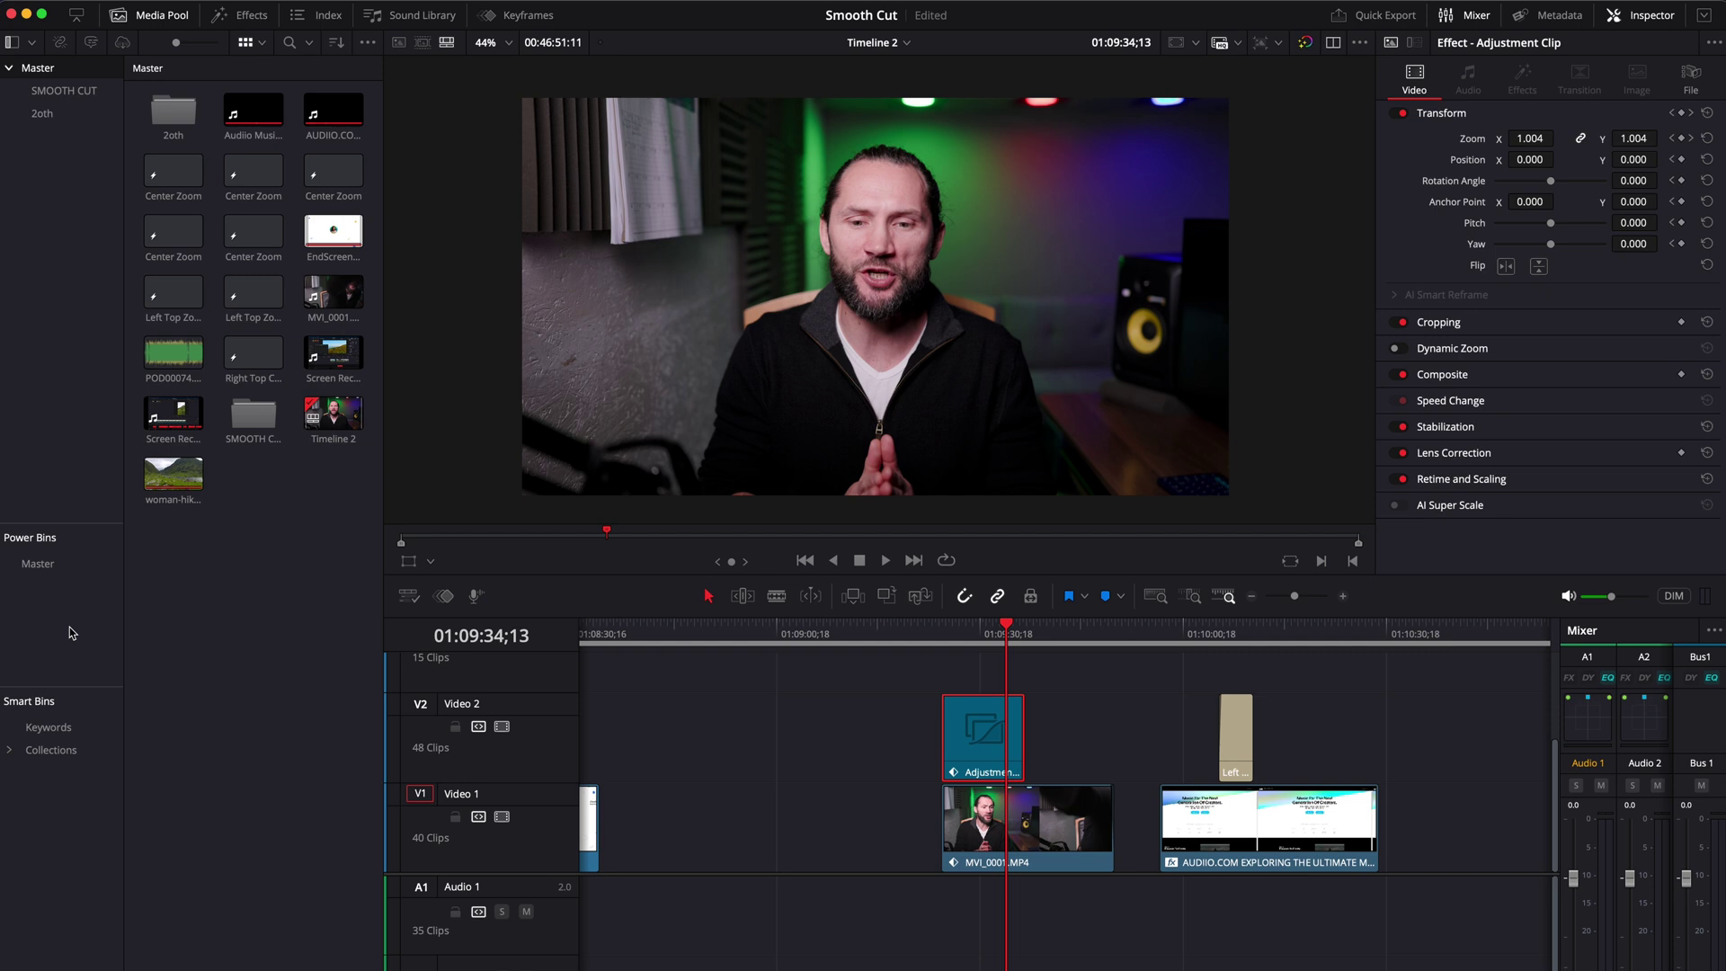
Hide the Power Bins in the Media Pool and turn their display back on
{"action": "left_click", "coordinate": [368, 44]}
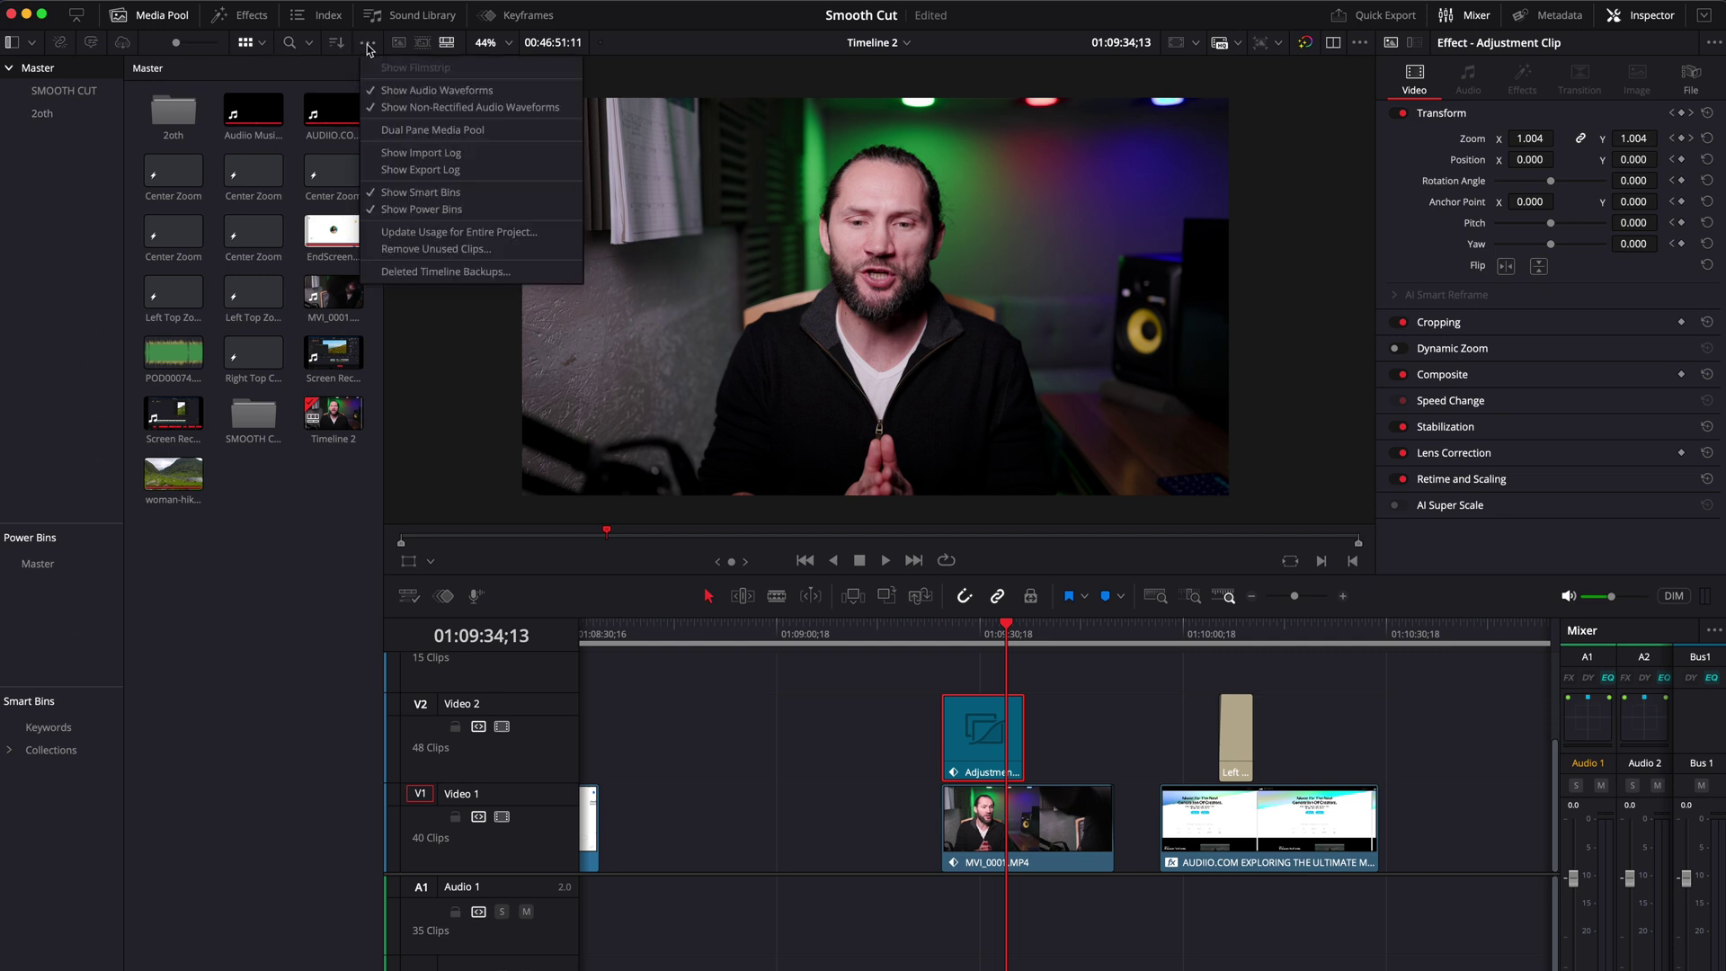
{"action": "left_click", "coordinate": [434, 212]}
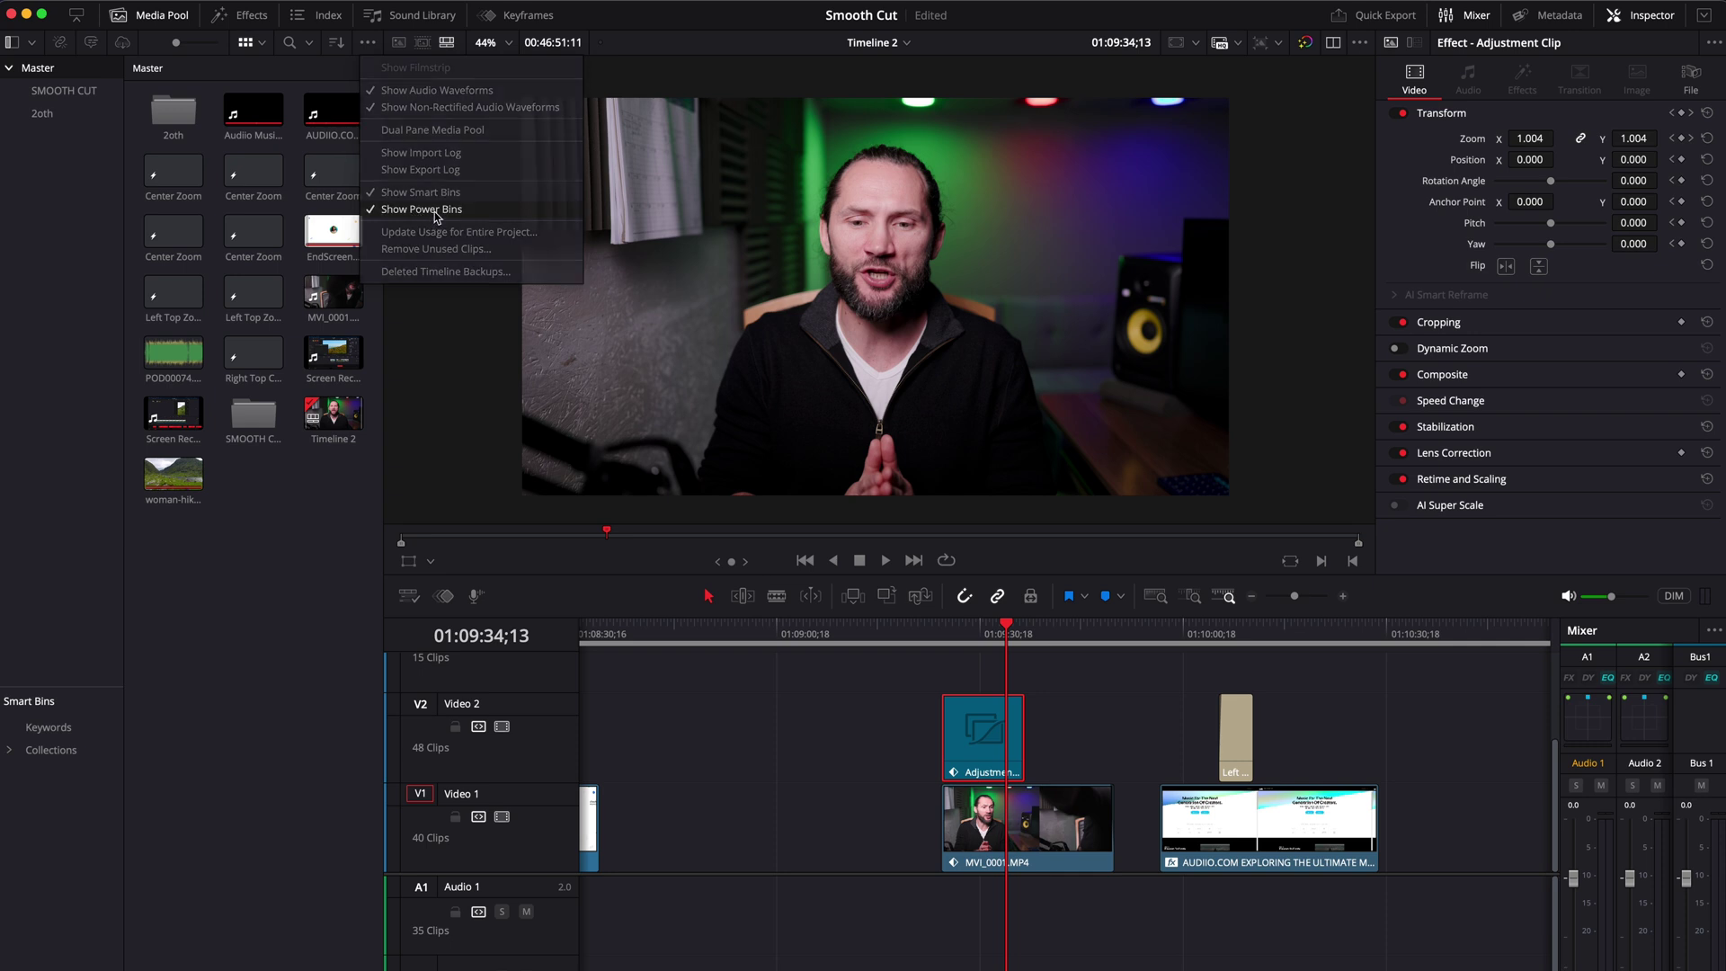
{"action": "left_click", "coordinate": [367, 44]}
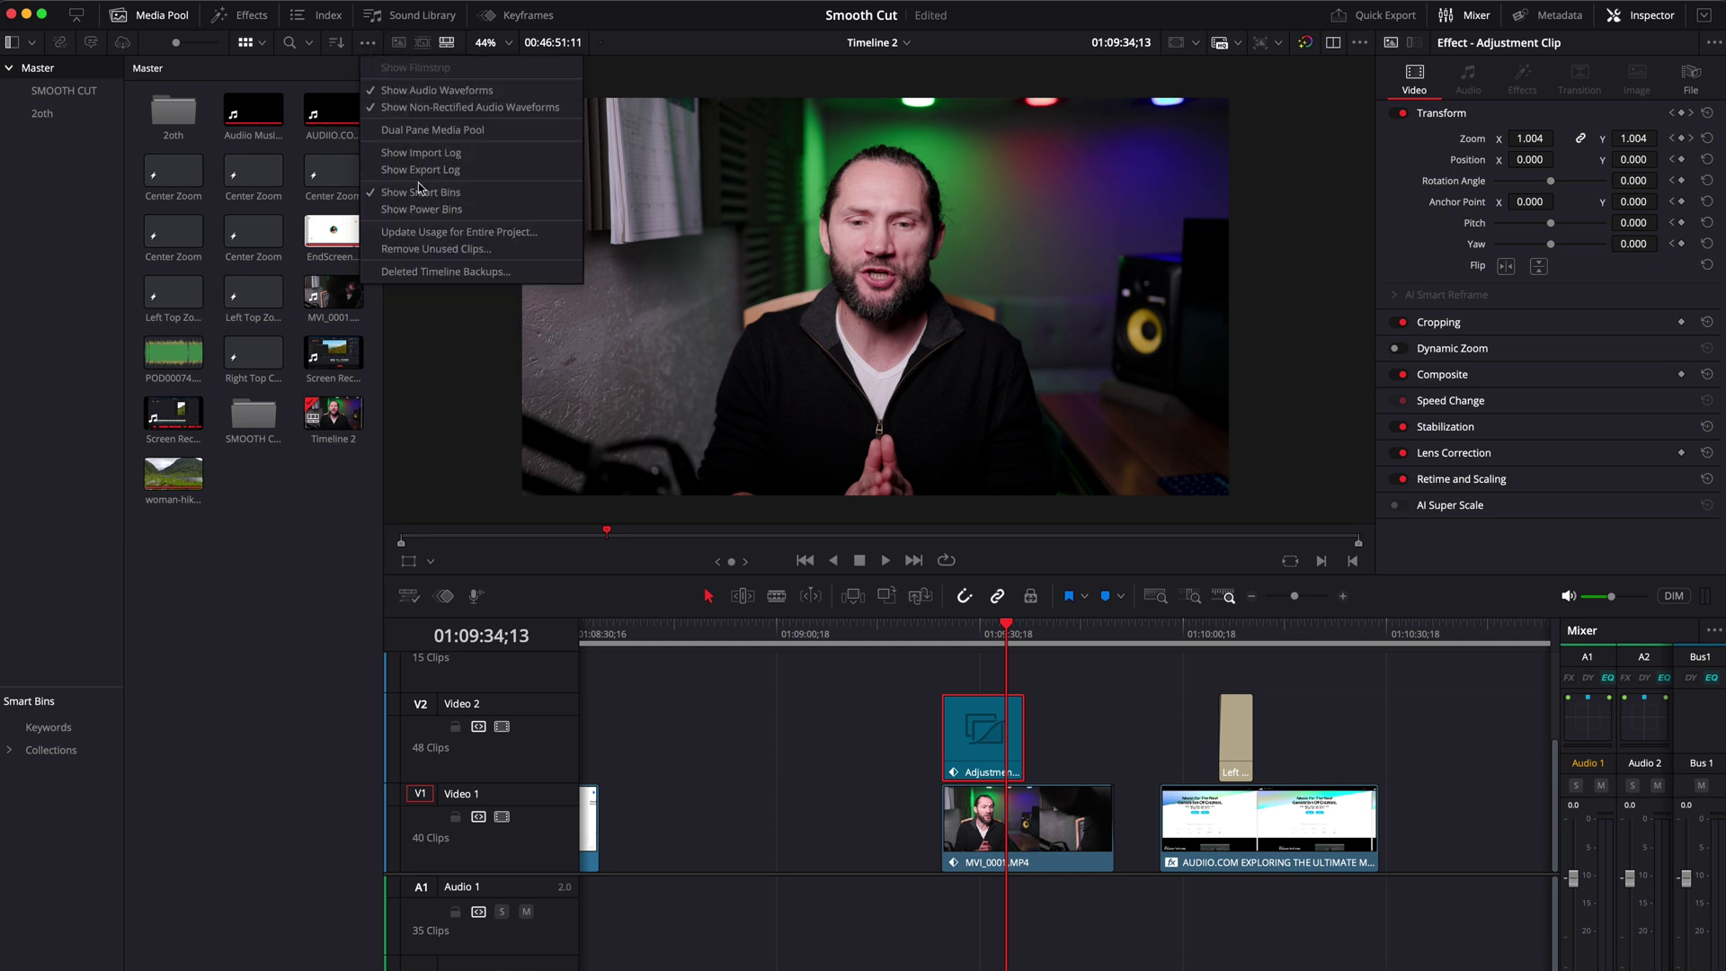
{"action": "left_click", "coordinate": [422, 216]}
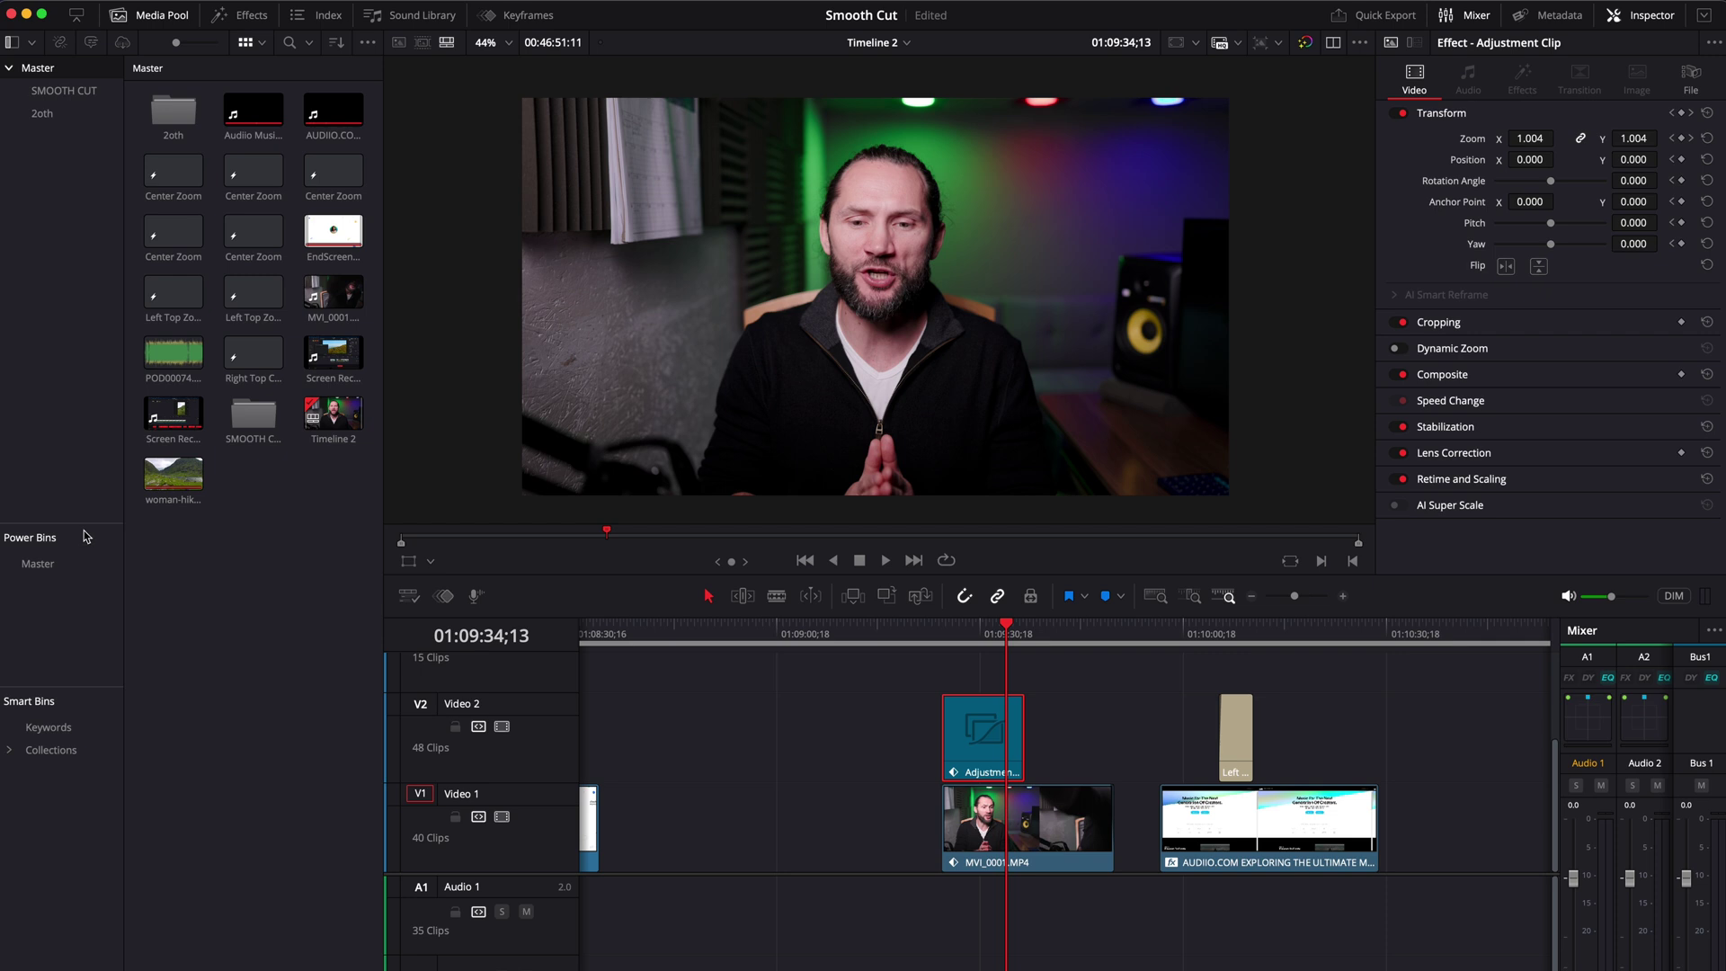
Save the keyframed adjustment clip from the timeline into the Master Power Bin and check the stored copy
{"action": "left_click", "coordinate": [37, 564]}
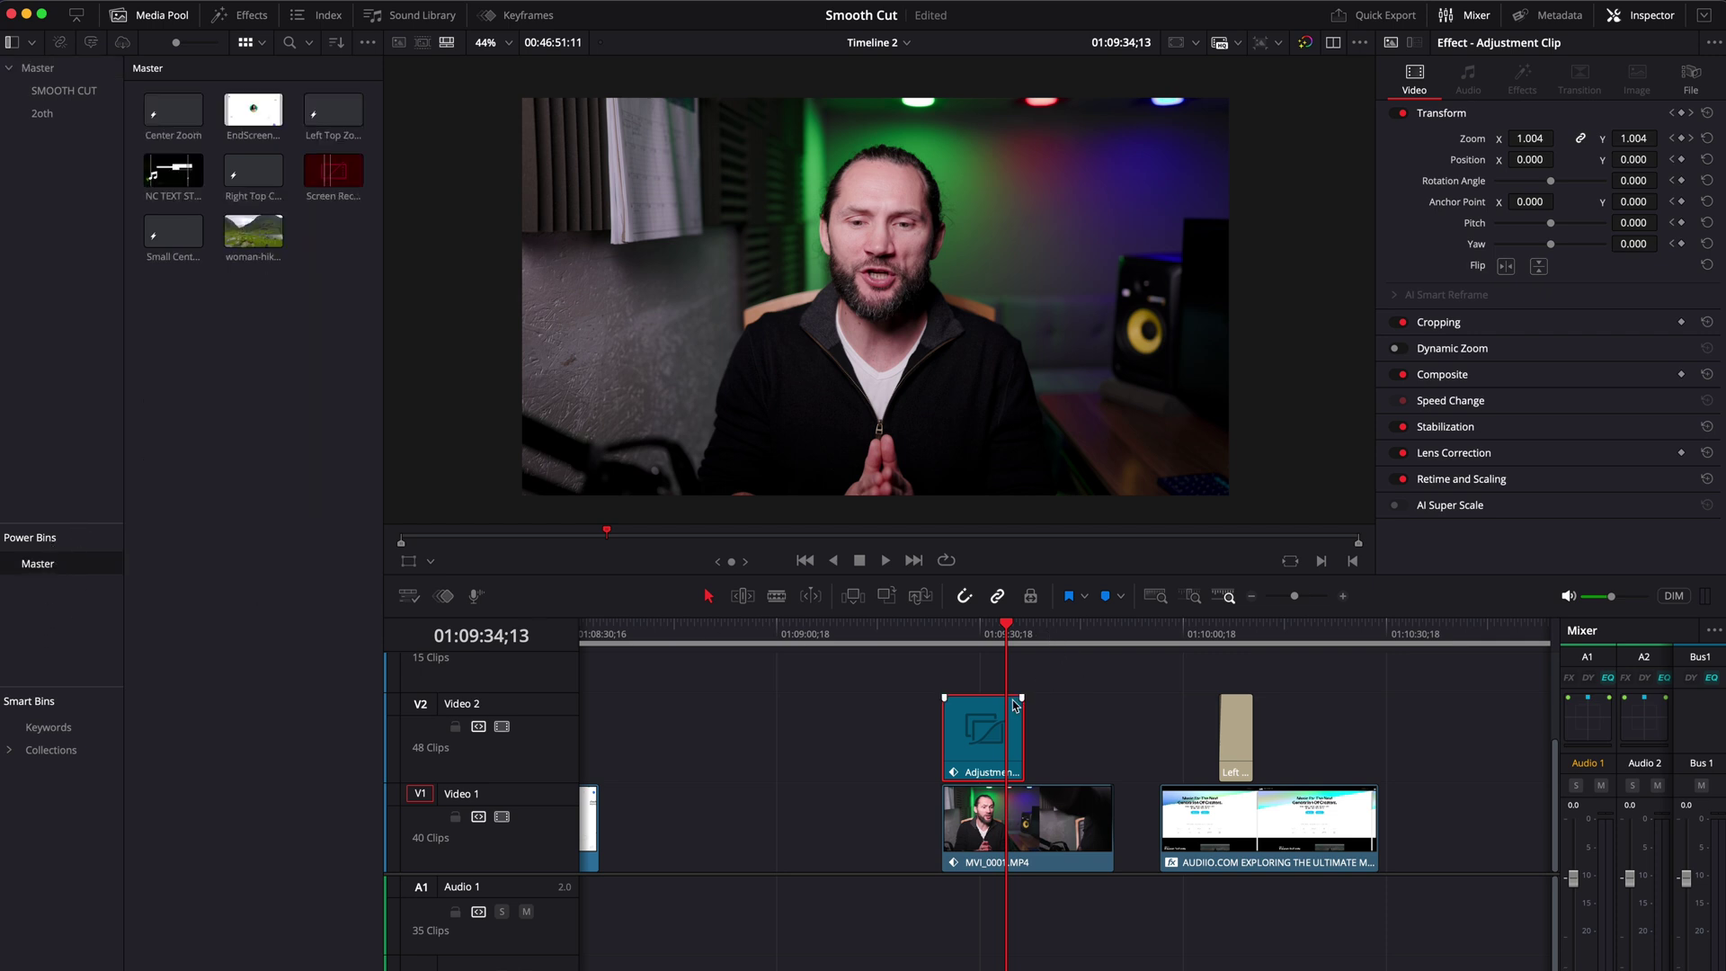
{"action": "left_click_drag", "start_coordinate": [980, 742], "coordinate": [241, 423]}
{"action": "left_click", "coordinate": [167, 115]}
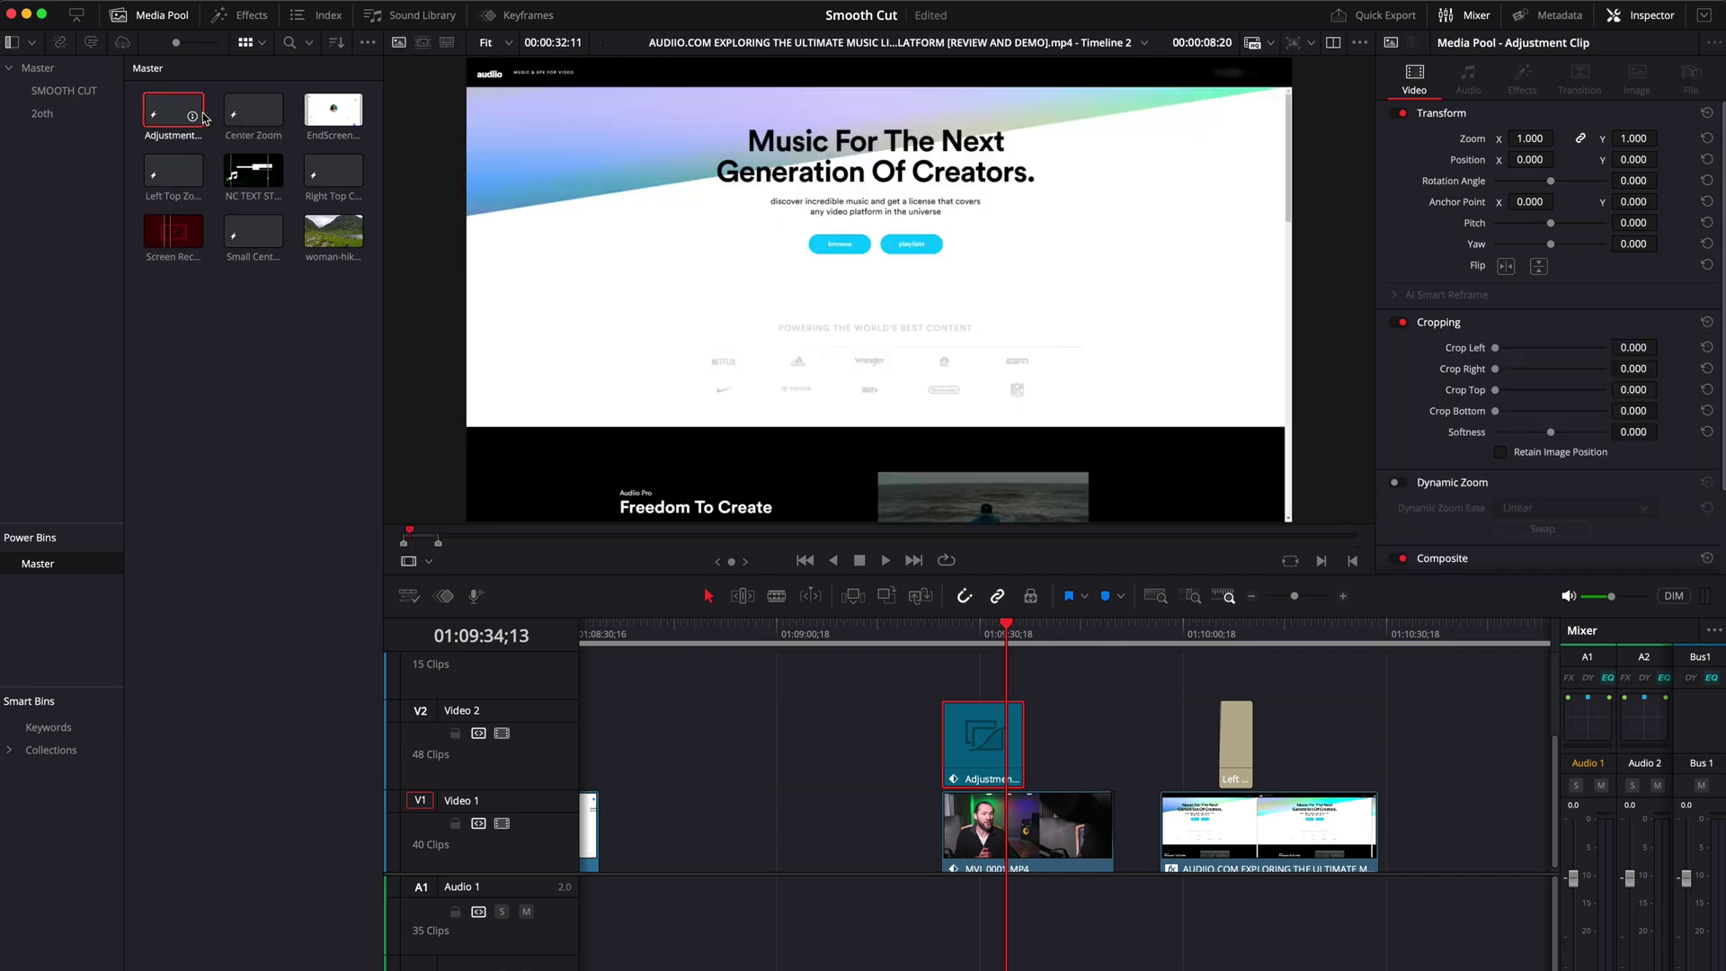
{"action": "left_click", "coordinate": [192, 350]}
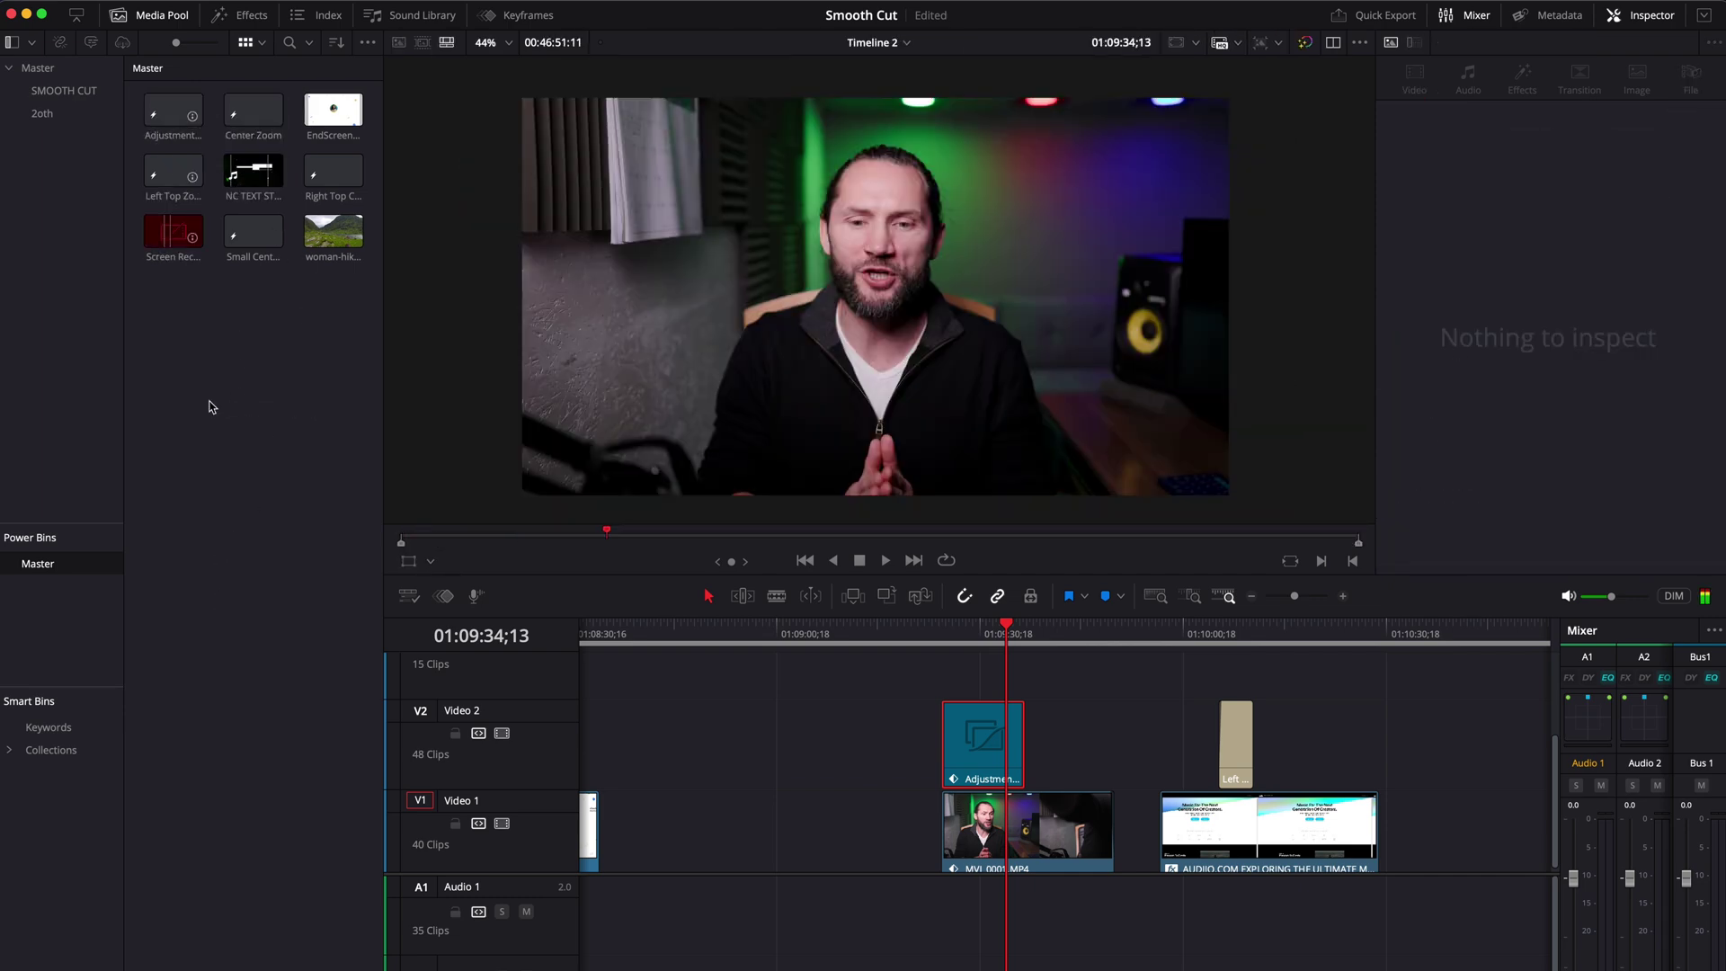
Delete the keyframed adjustment clip from the Video 2 track
{"action": "left_click", "coordinate": [971, 741]}
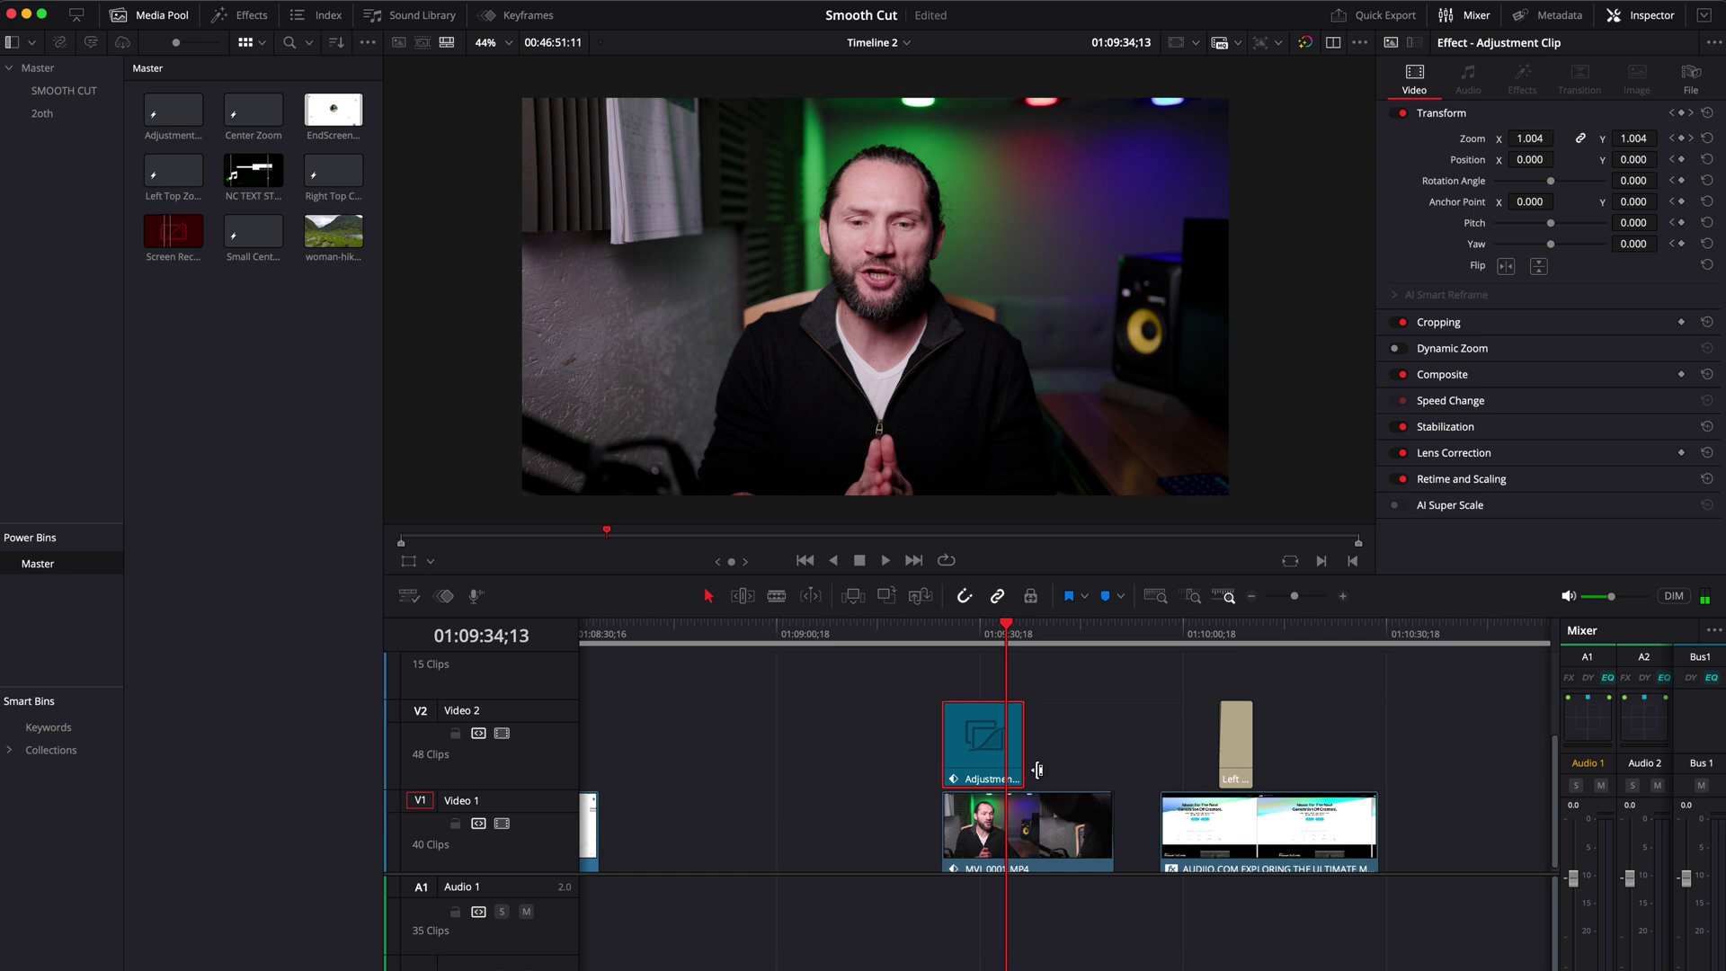
{"action": "key", "text": "Delete"}
{"action": "left_click", "coordinate": [1025, 751]}
Place the saved adjustment clip from the Power Bin on Video 2 above the start of MVI_0001.MP4 and play it back
{"action": "left_click", "coordinate": [944, 637]}
{"action": "left_click_drag", "start_coordinate": [946, 637], "coordinate": [982, 647]}
{"action": "left_click_drag", "start_coordinate": [173, 110], "coordinate": [976, 758]}
{"action": "key", "text": "space"}
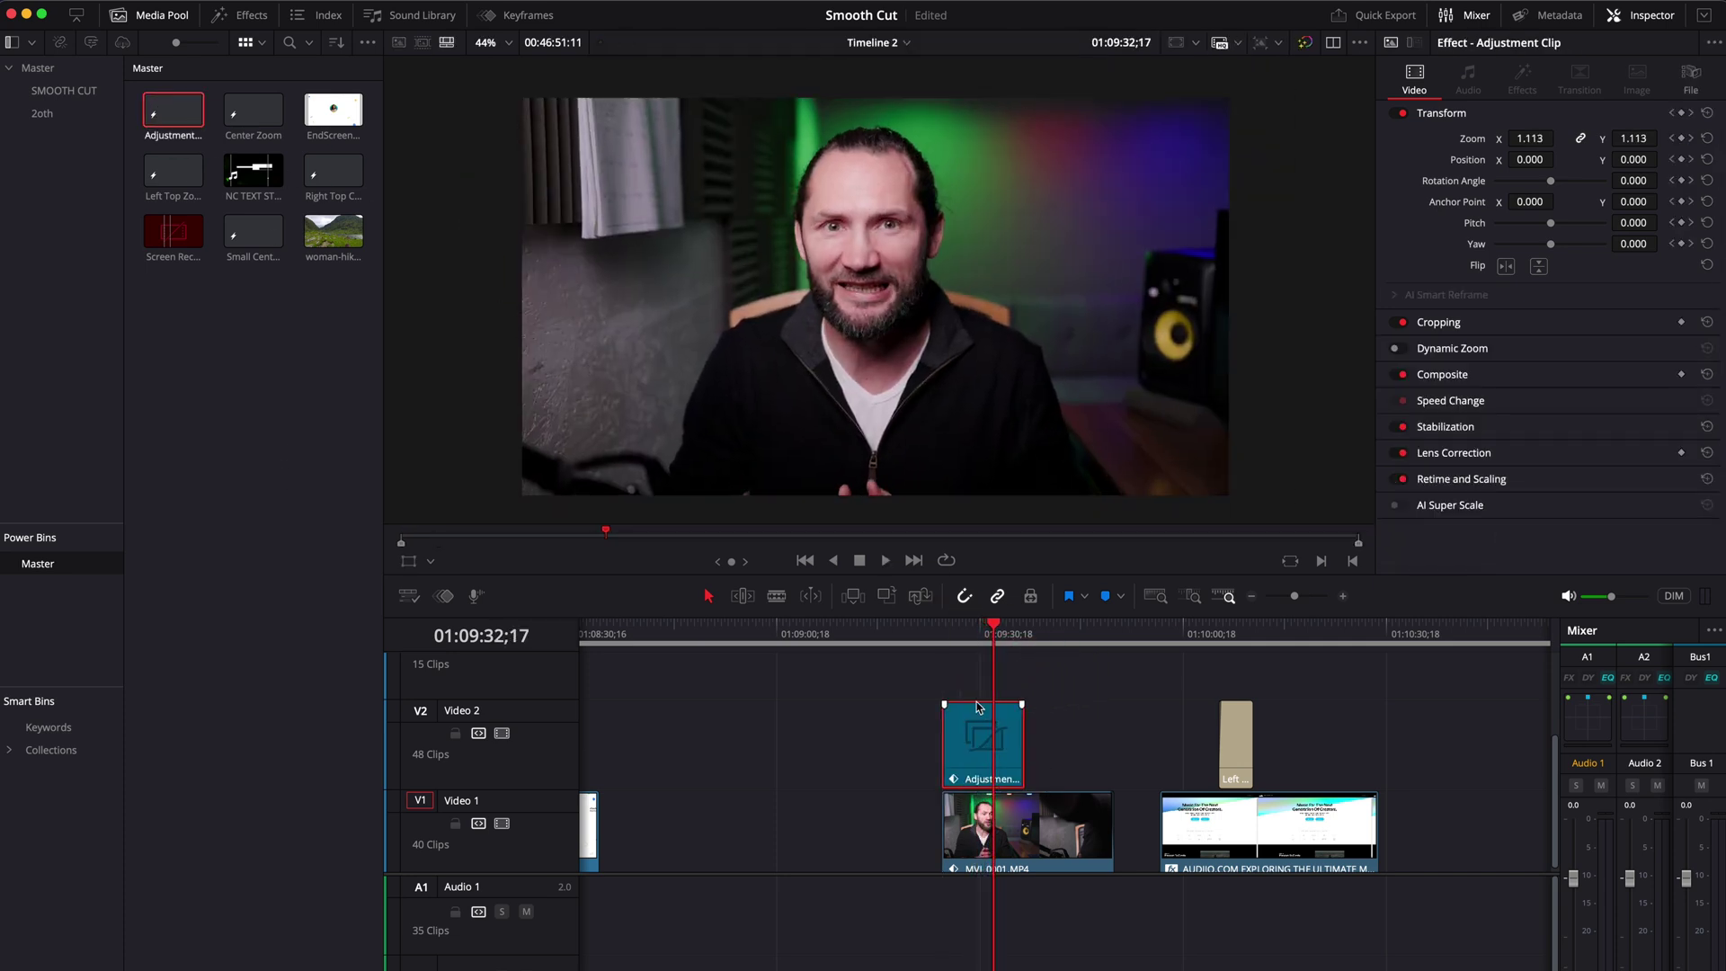